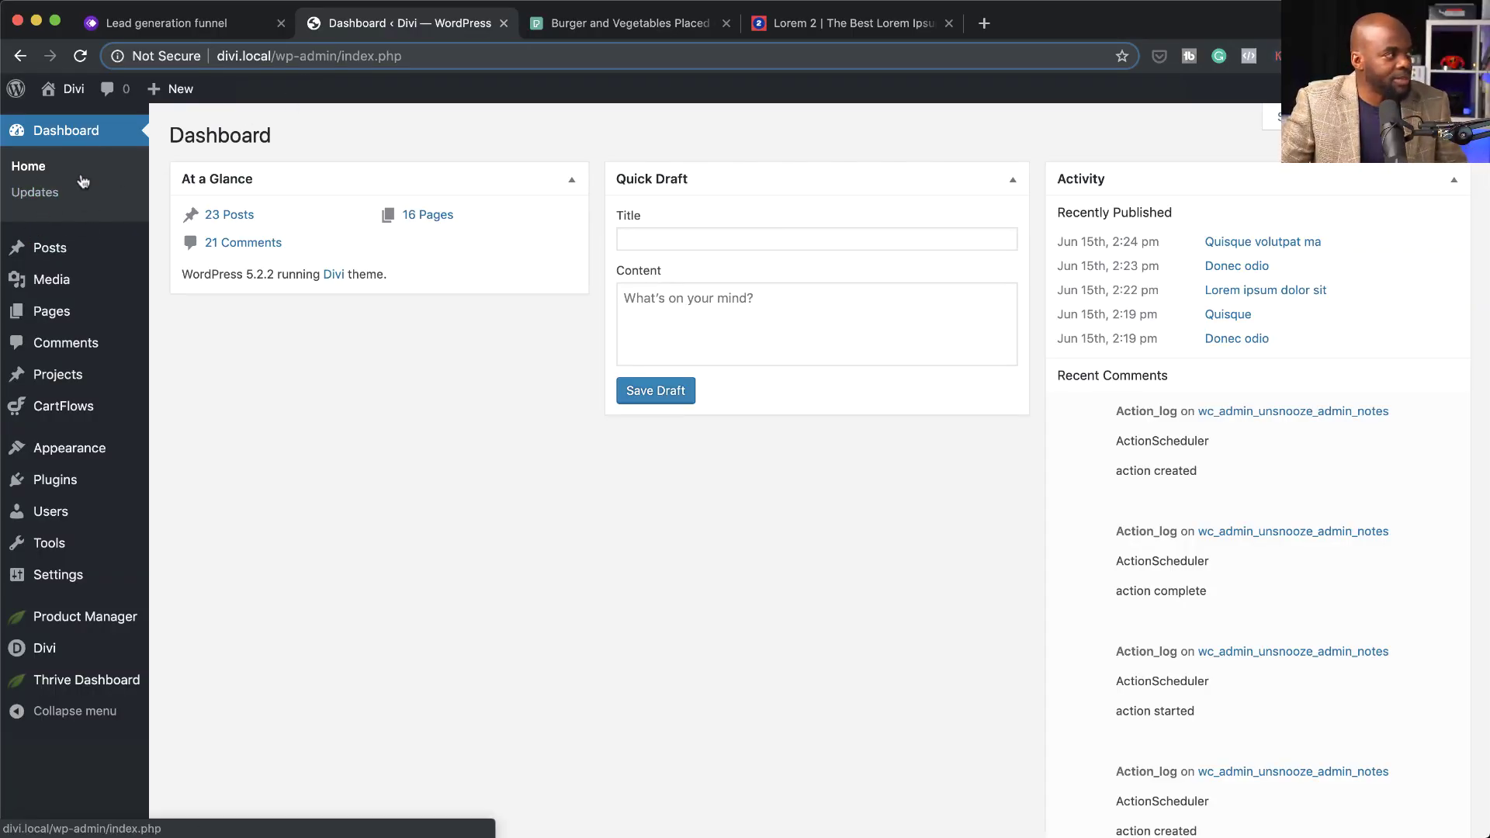
- Create a new page titled "diet landing" and publish it
mouse_move(159, 88)
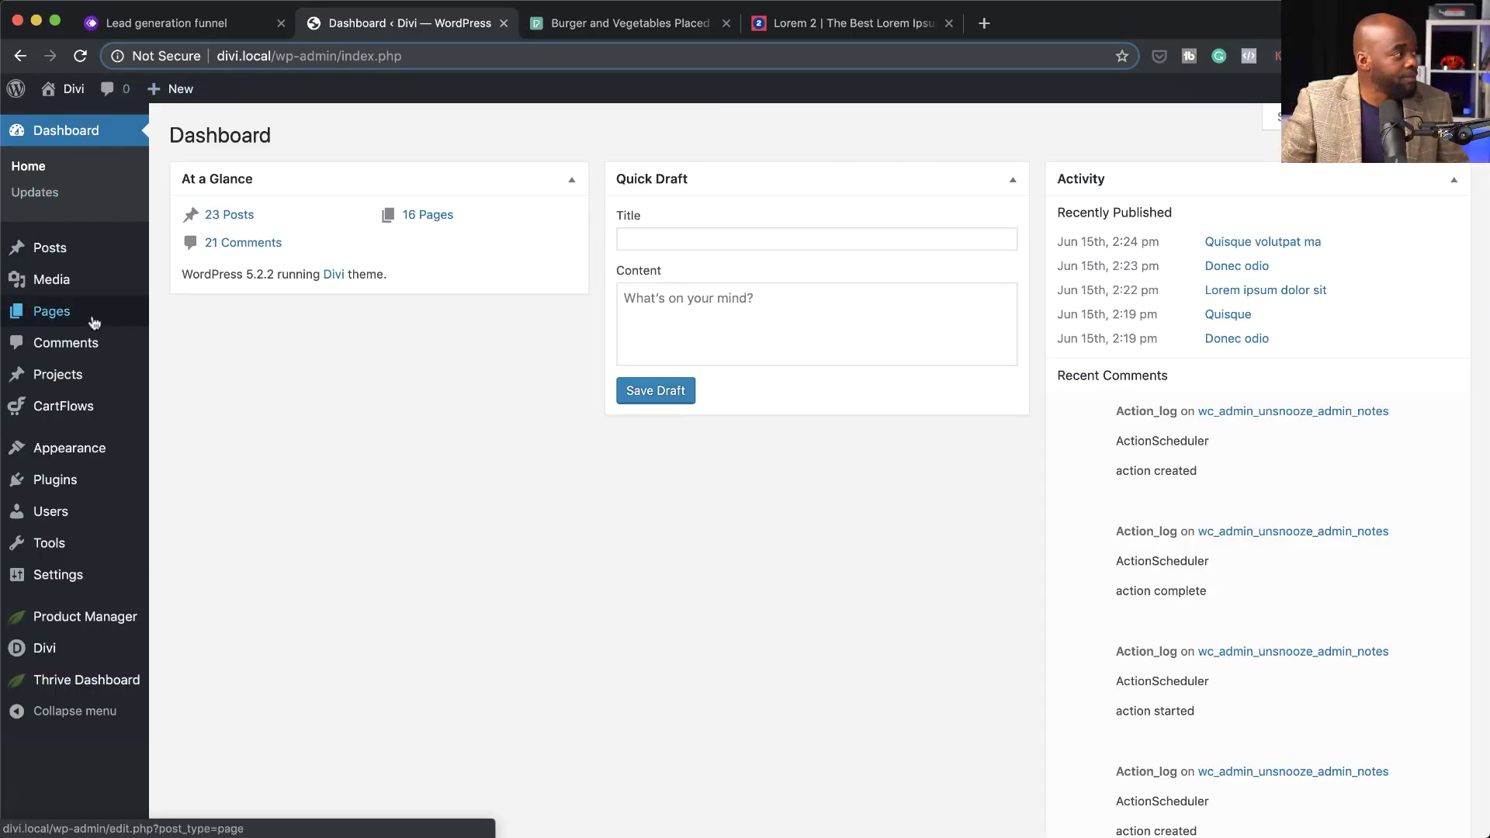
mouse_move(89, 316)
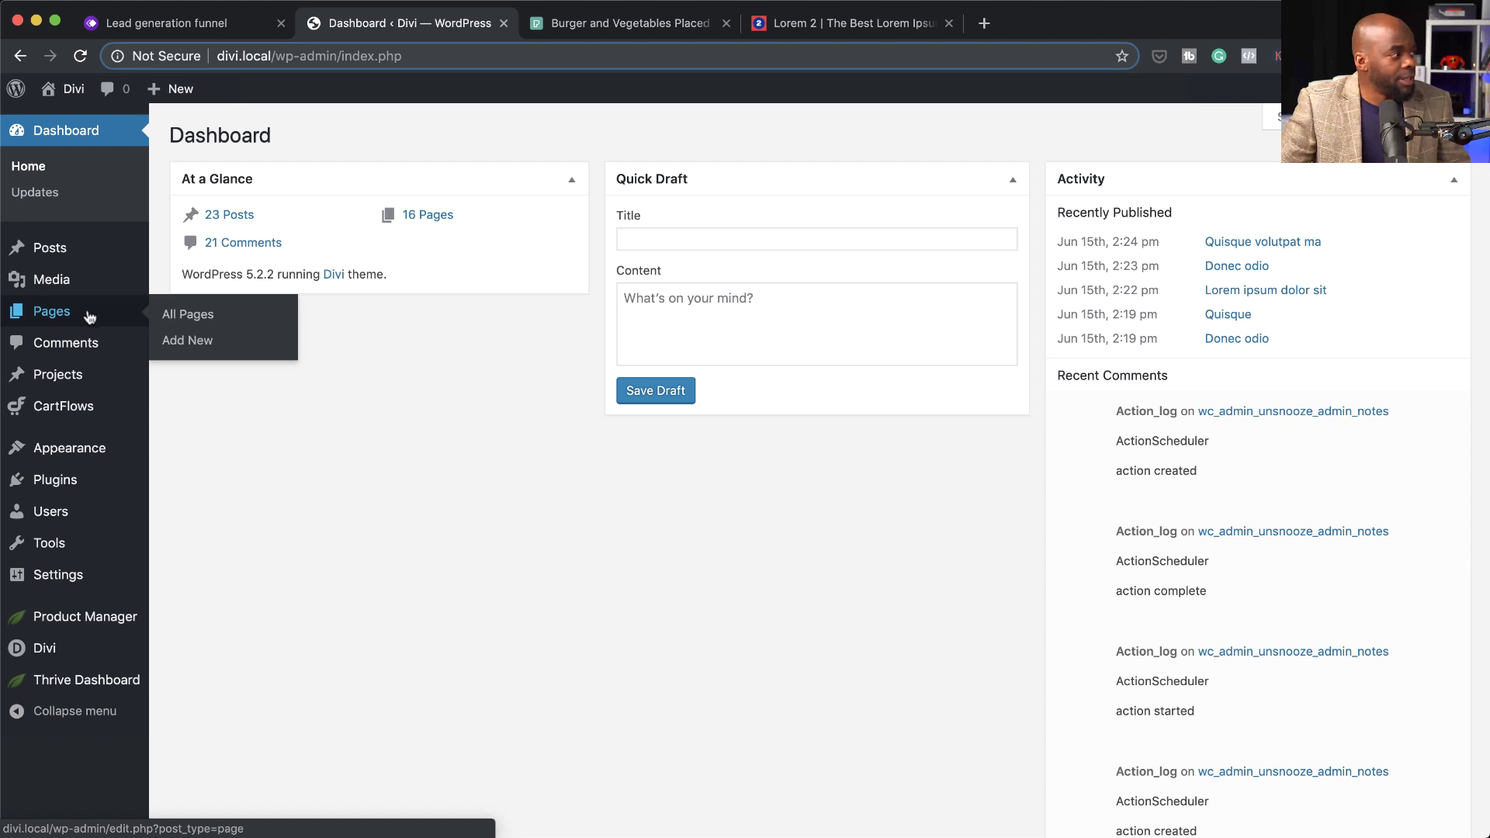
left_click(204, 342)
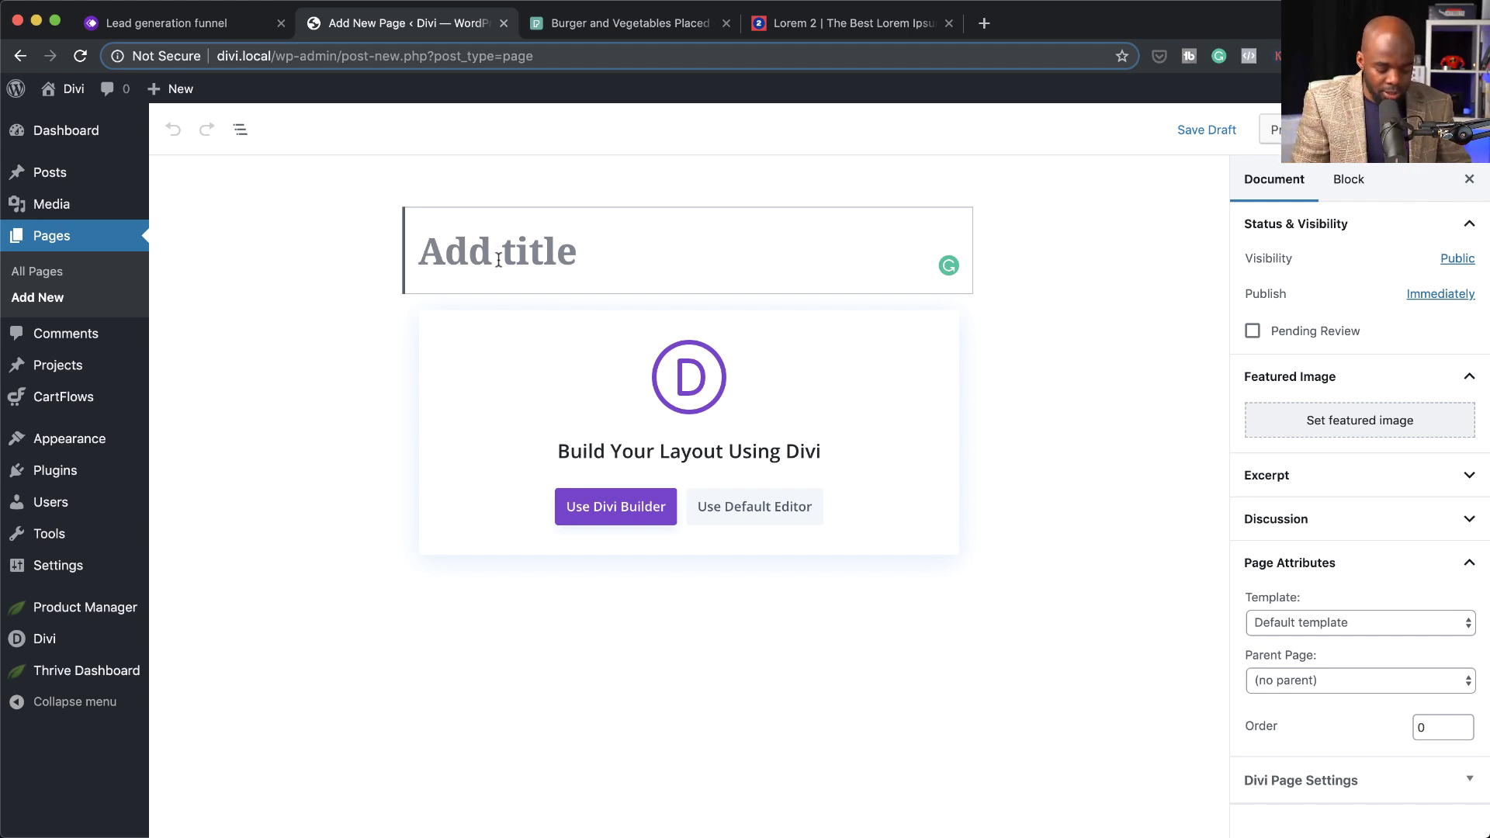
type("diet landing")
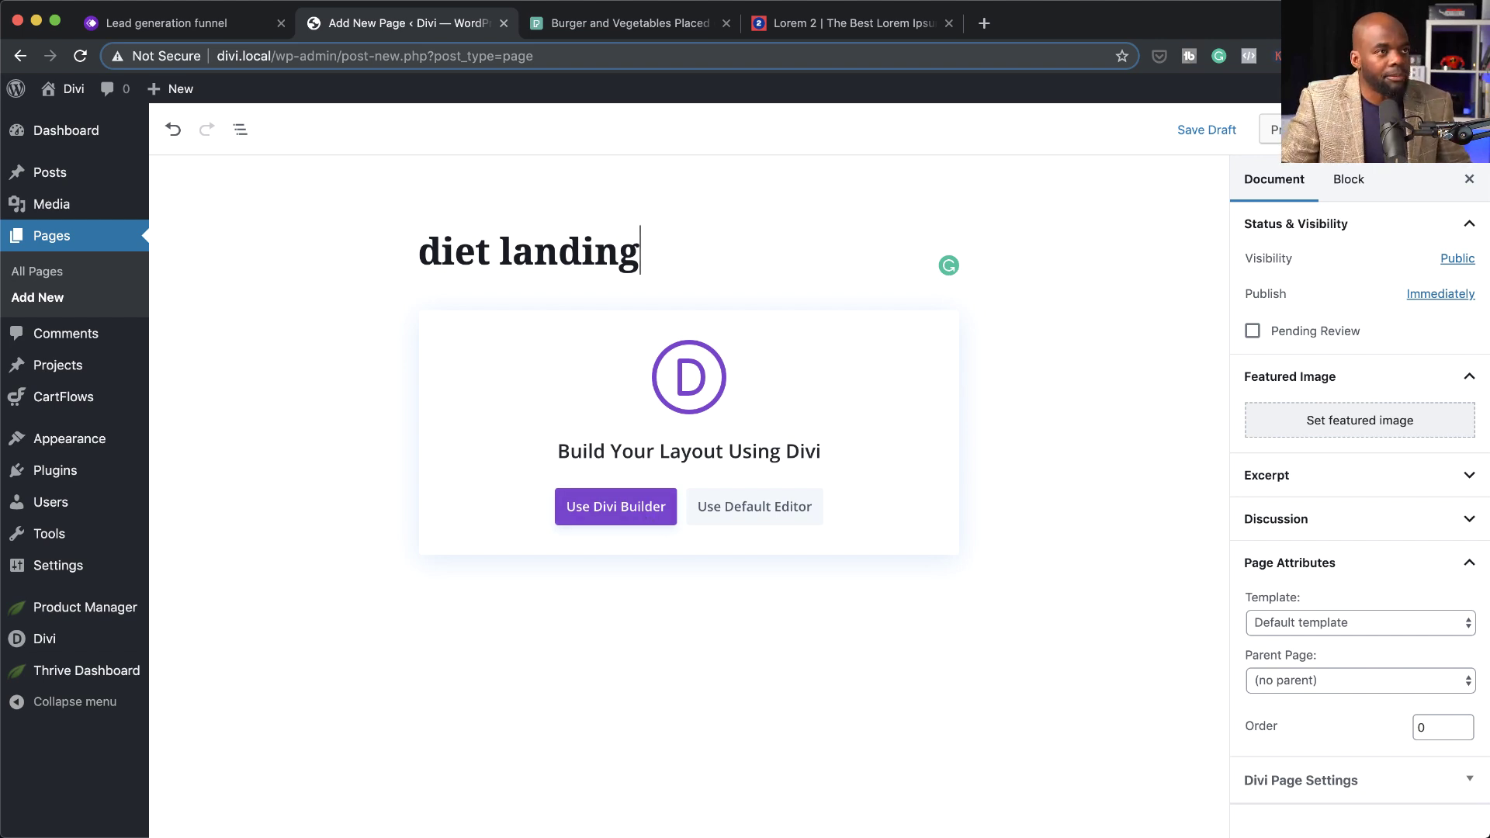
left_click(1288, 130)
left_click(1381, 129)
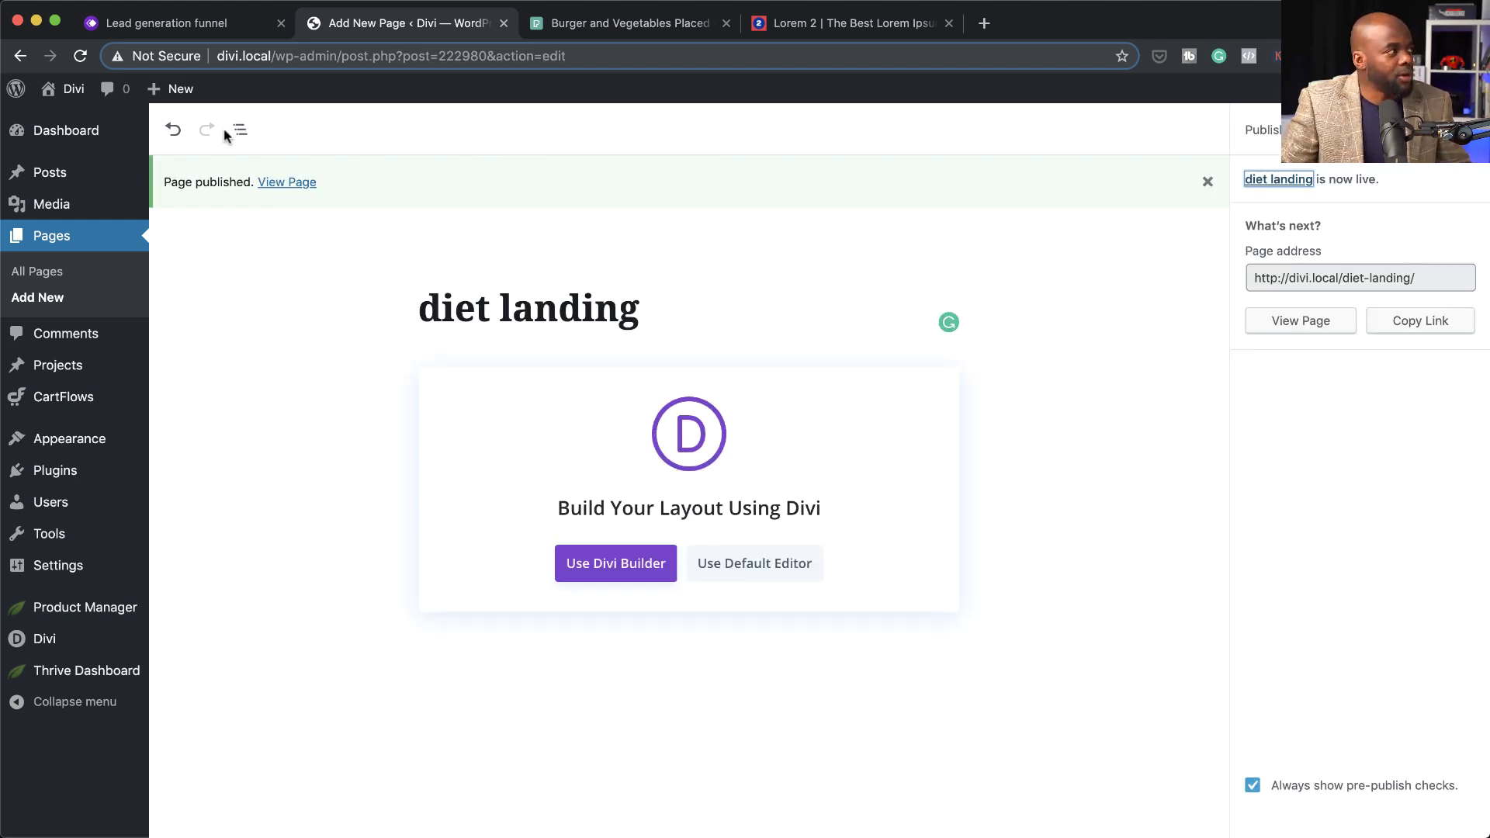
- Check the lead generation funnel diagram, and create and publish a second page titled "thank you"
mouse_move(182, 93)
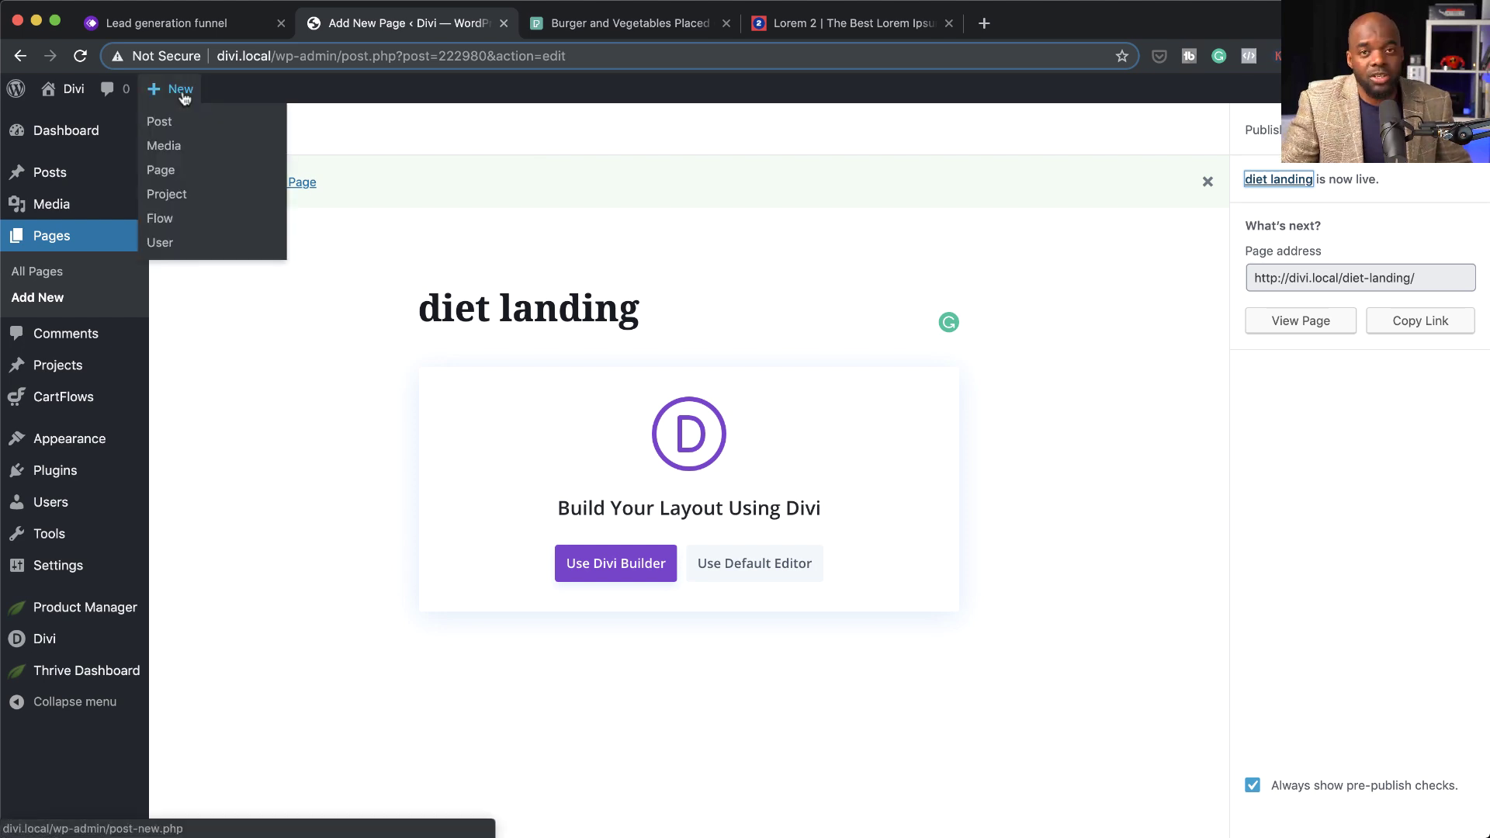
left_click(201, 25)
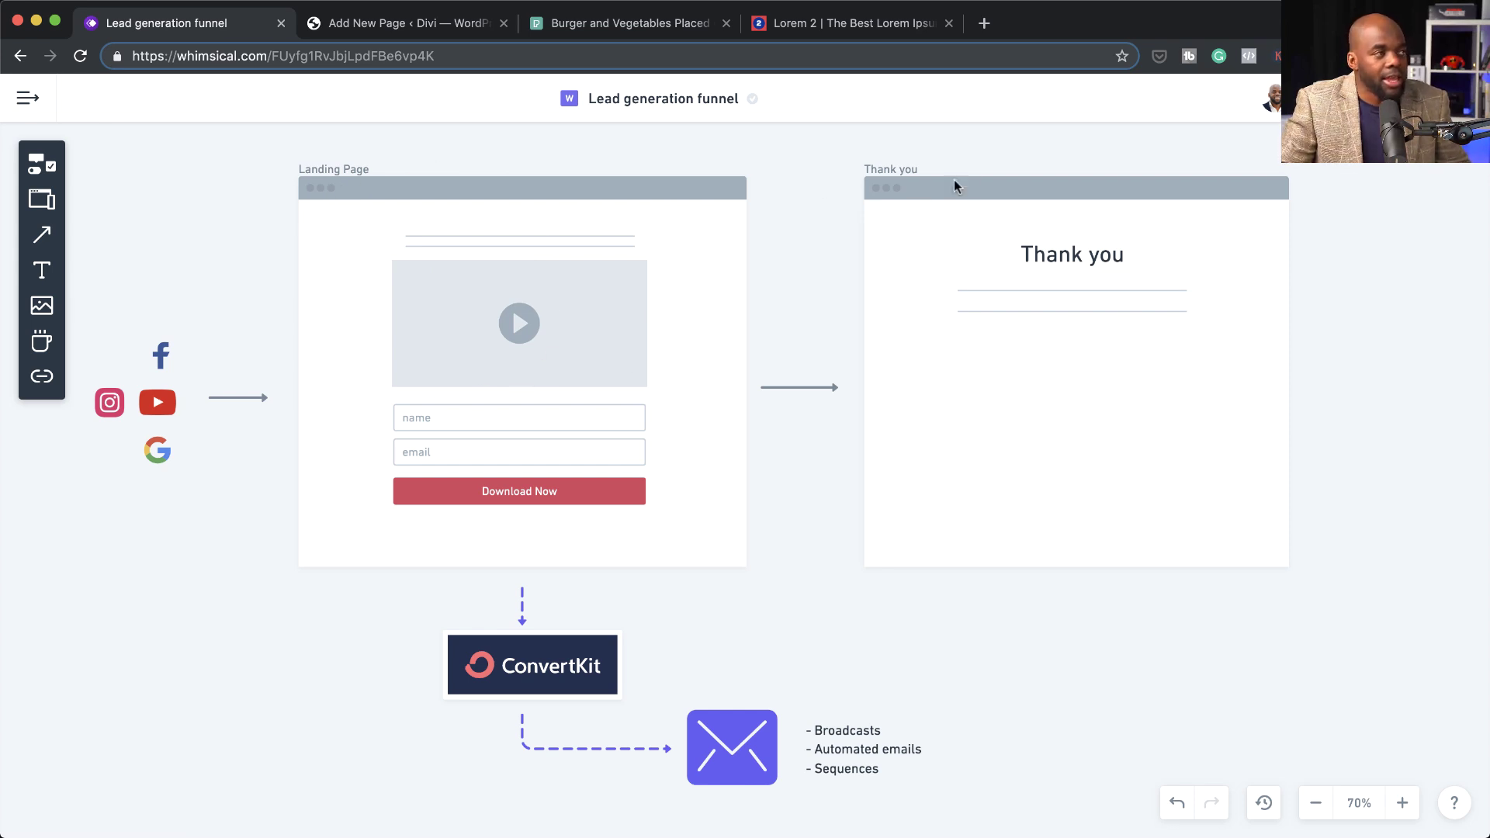
left_click(433, 23)
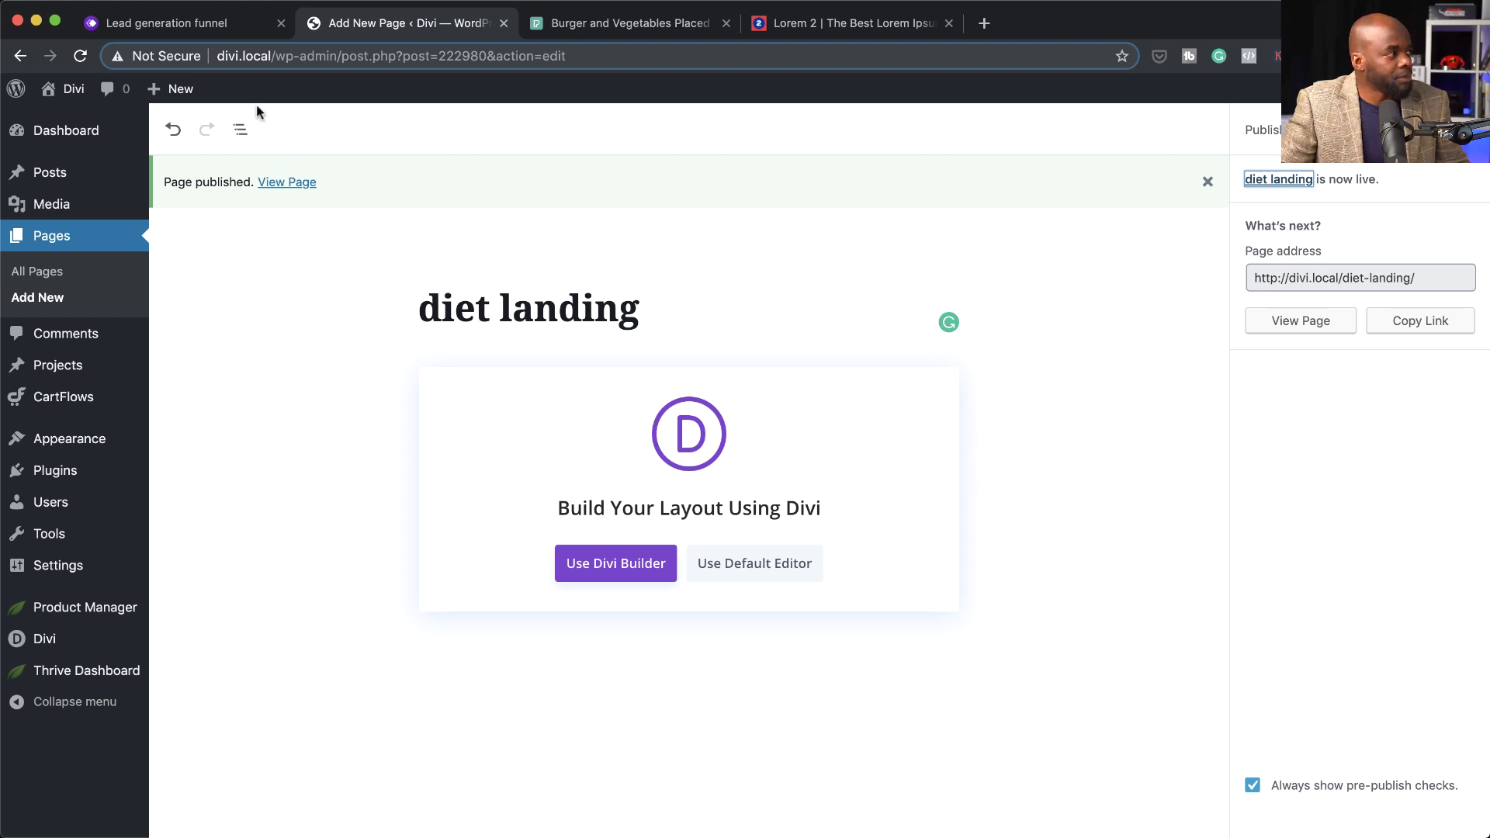
mouse_move(172, 88)
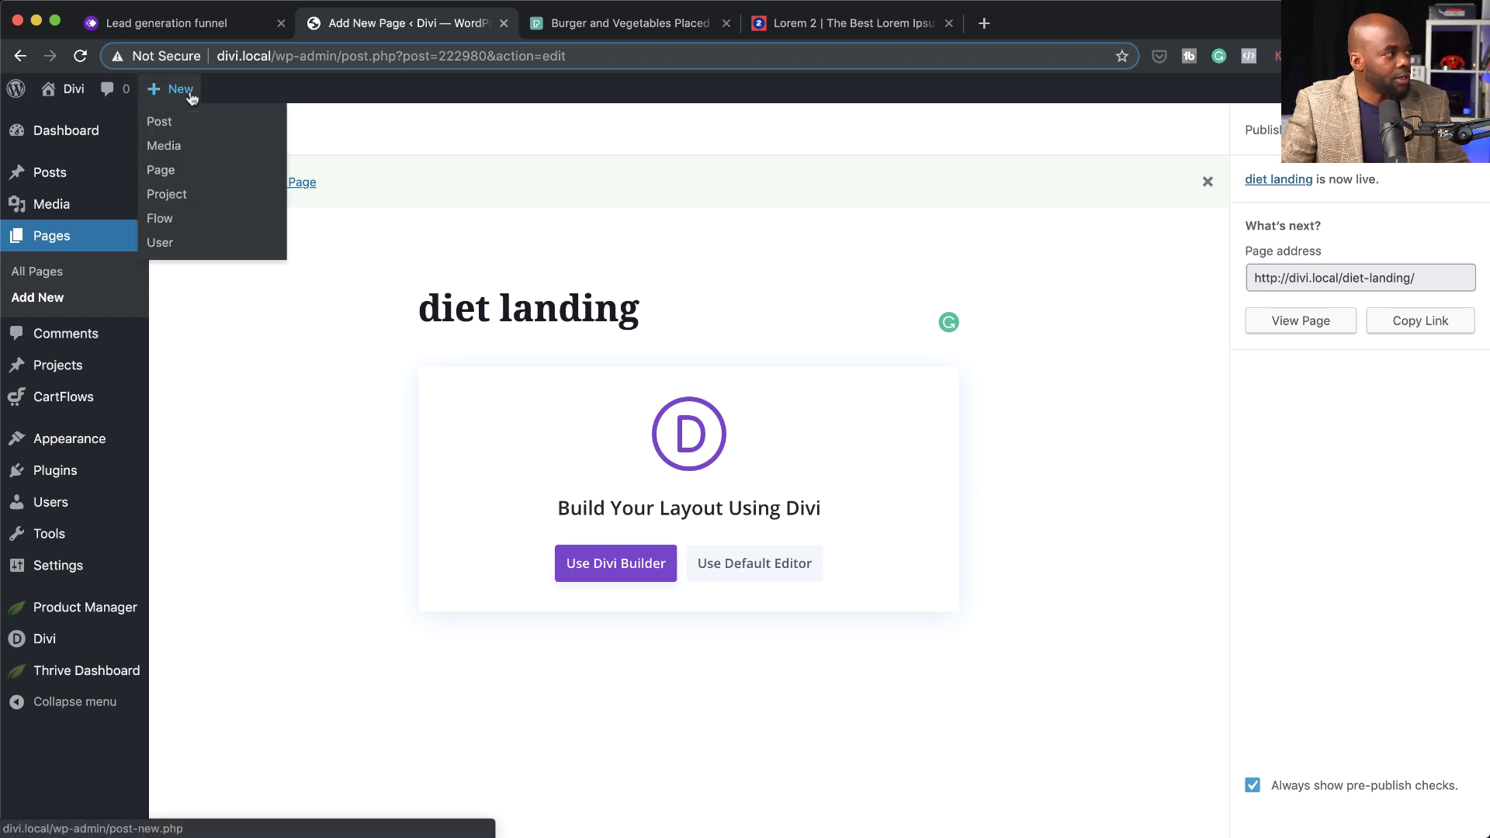
left_click(175, 177)
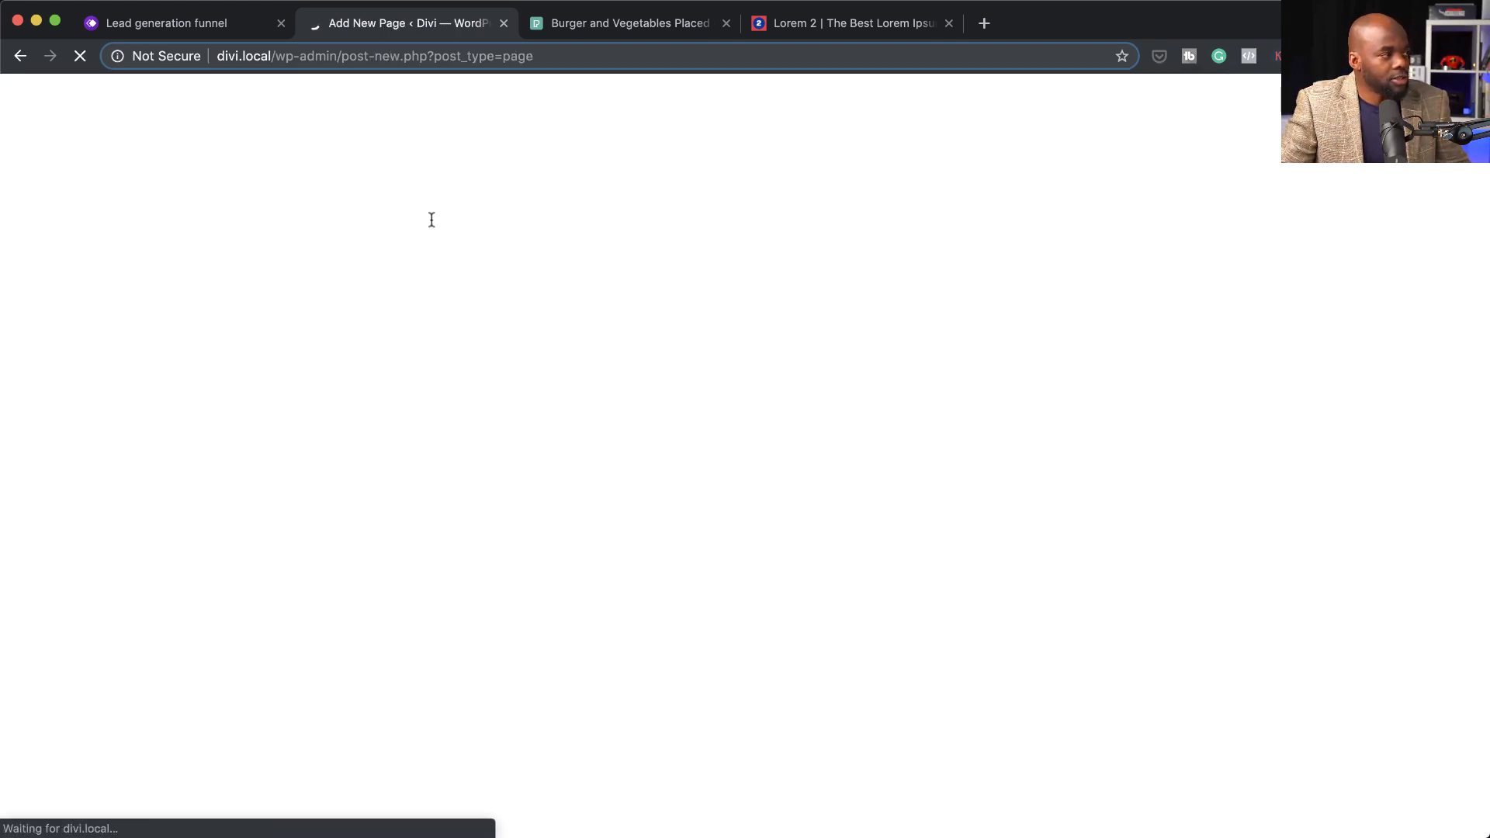
left_click(459, 233)
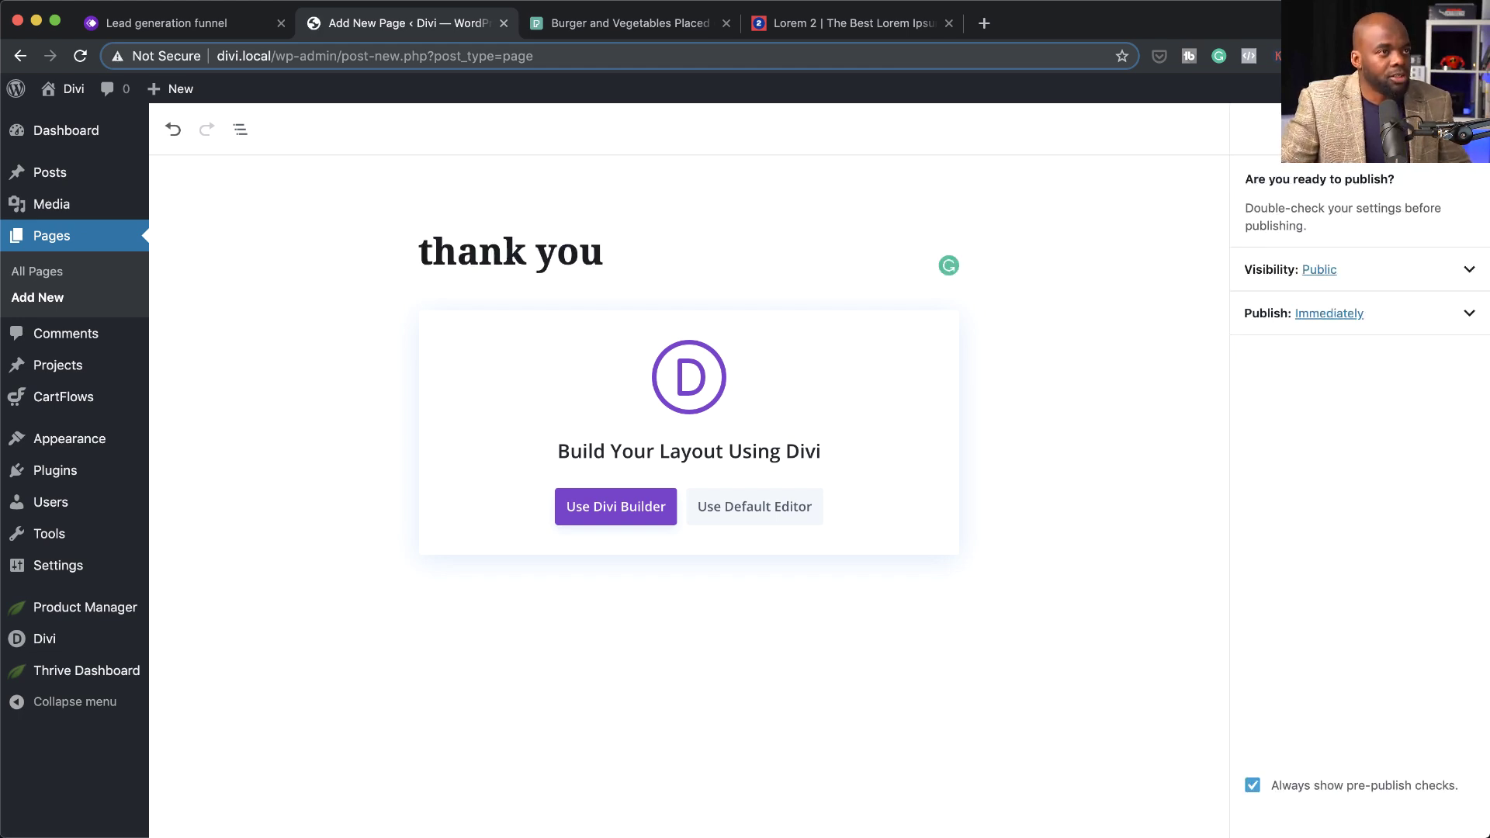
- Open the "diet landing" page from the page list and start building it in the Divi Builder with an empty layout
left_click(56, 275)
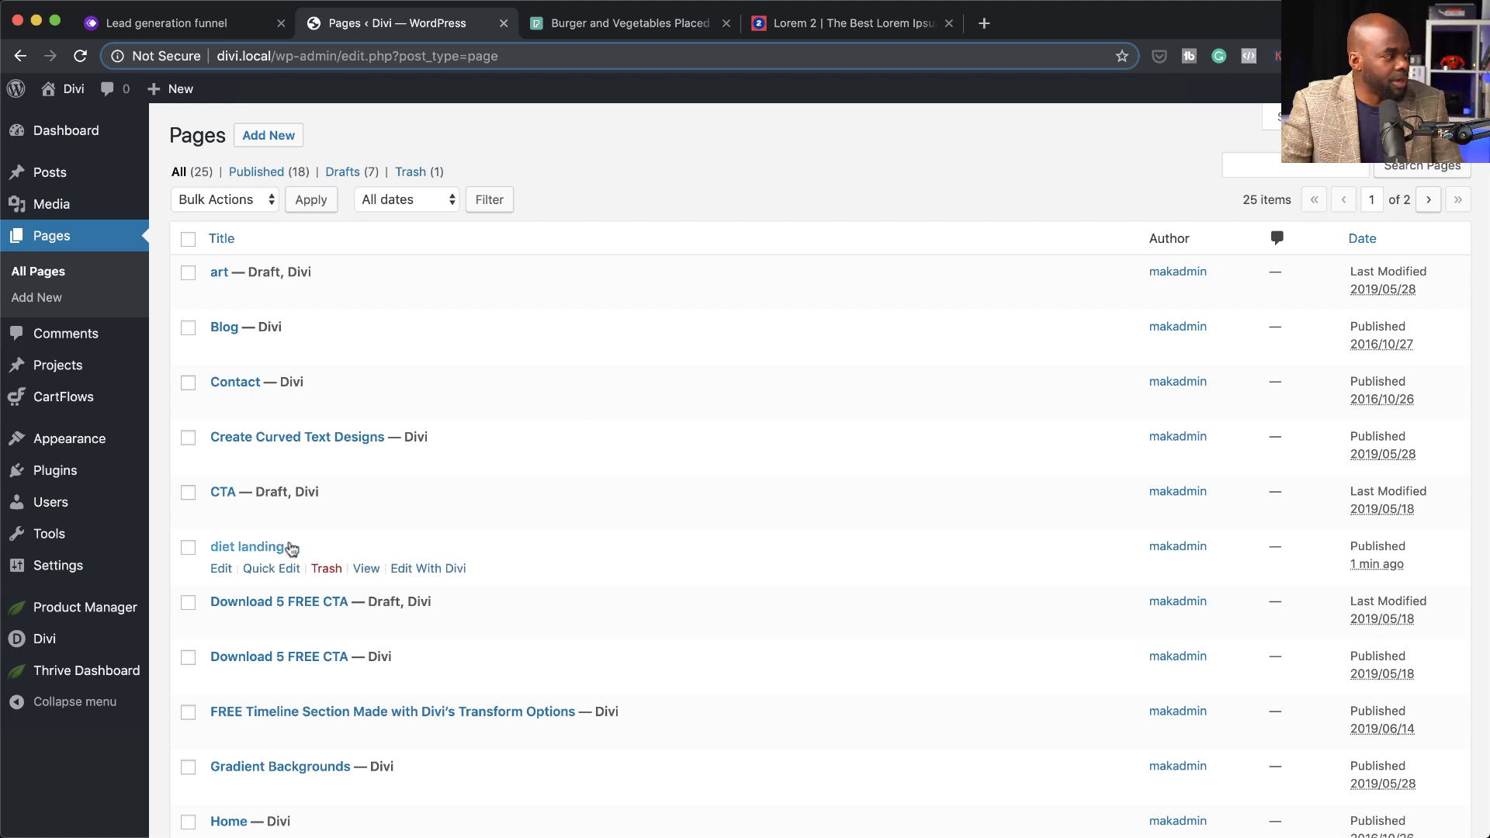
left_click(221, 570)
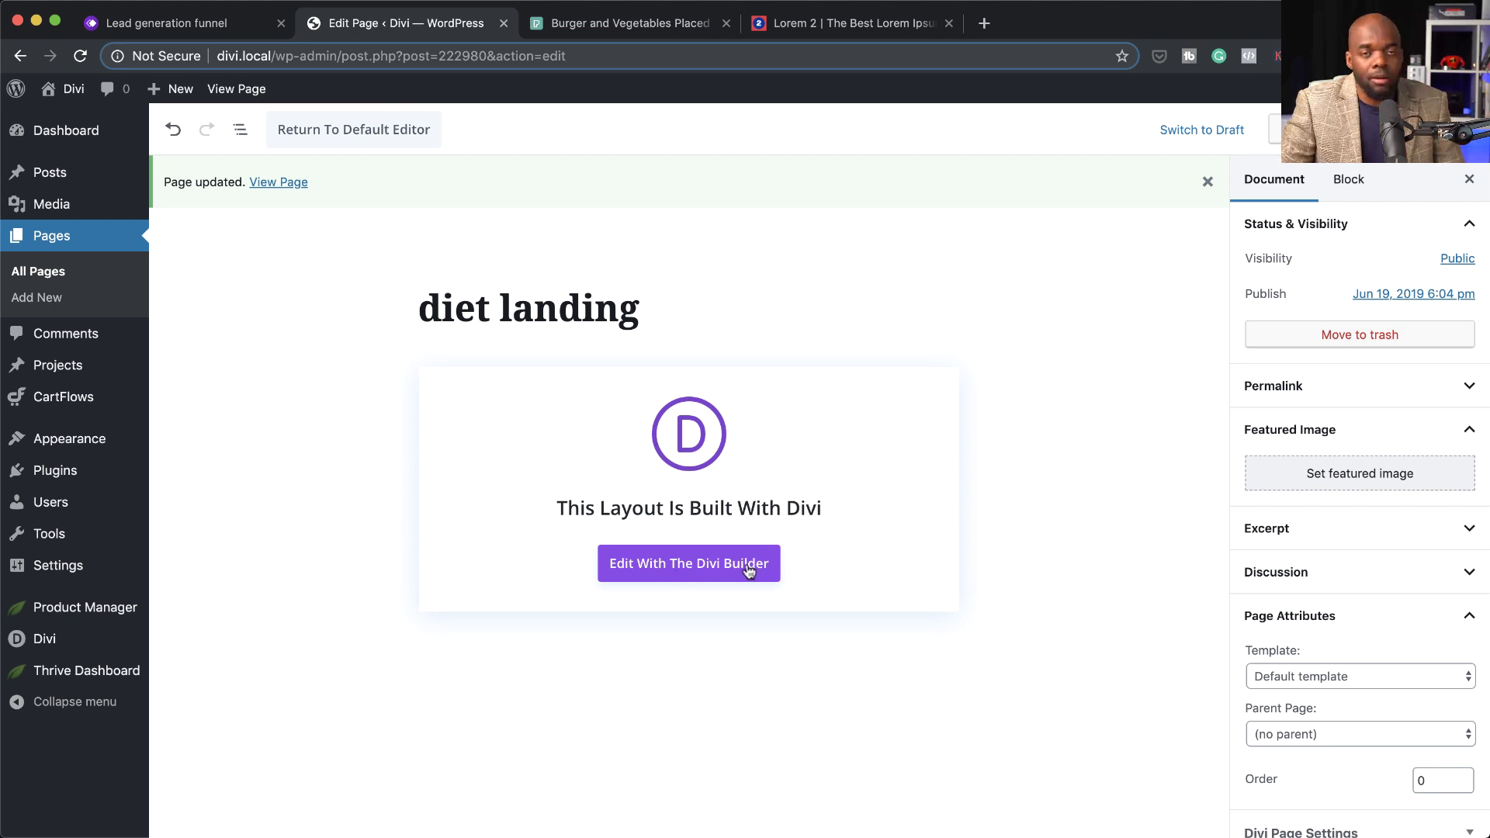
left_click(704, 567)
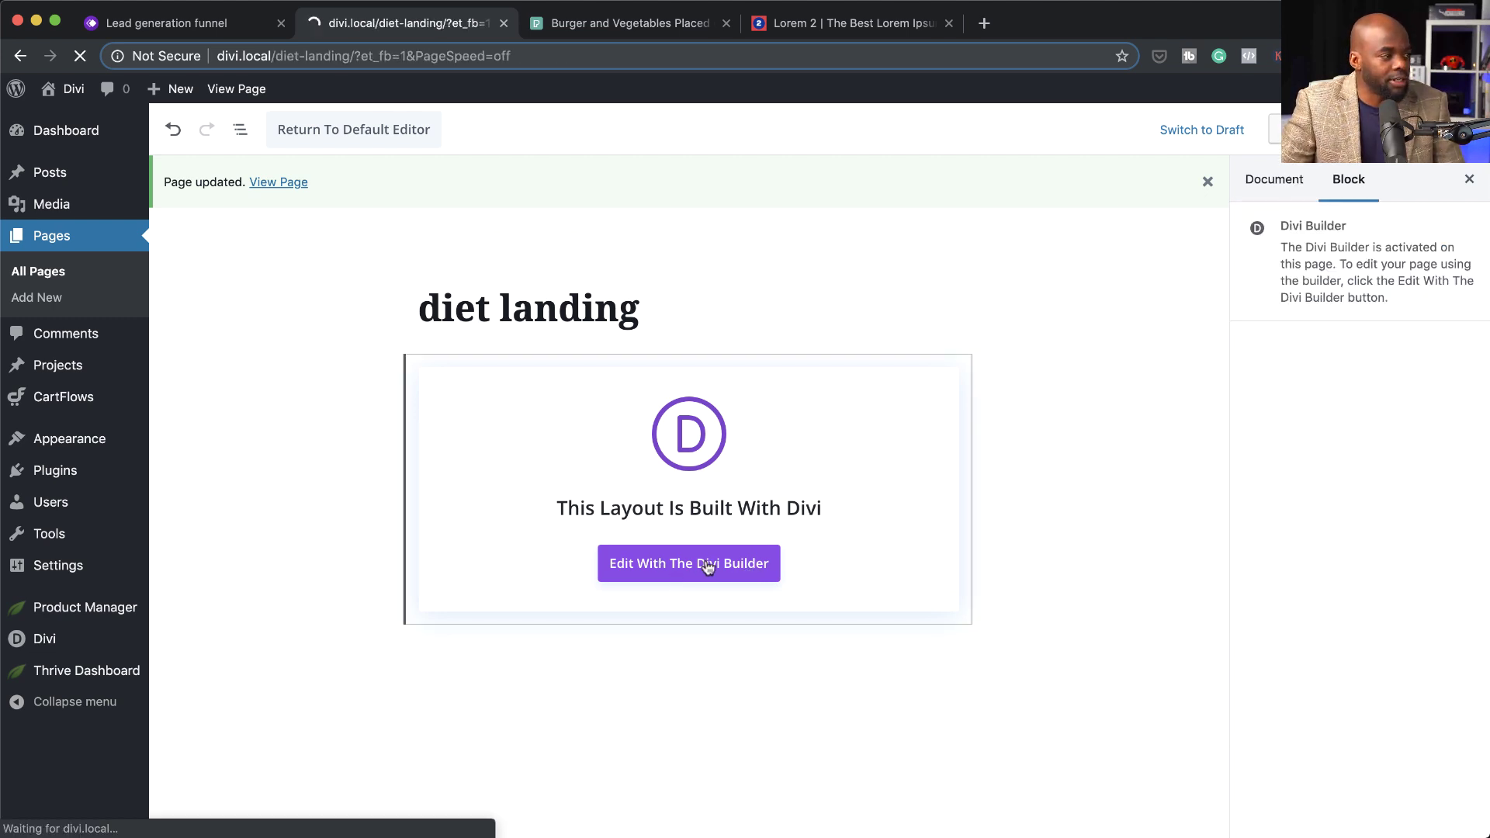
left_click(439, 302)
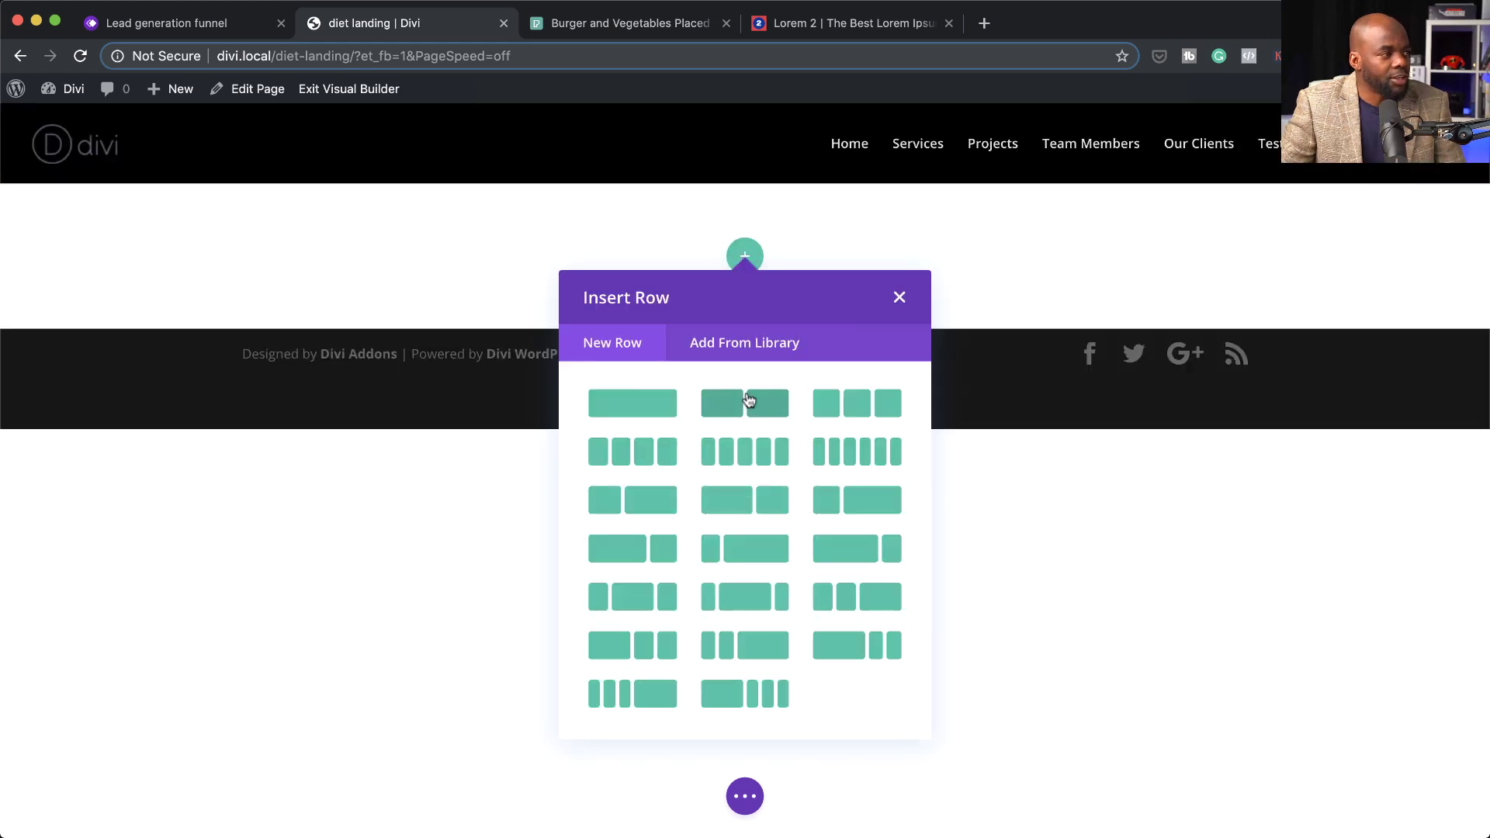
- Insert a row with two equal columns and add a Text module with its default content to the first column
left_click(770, 407)
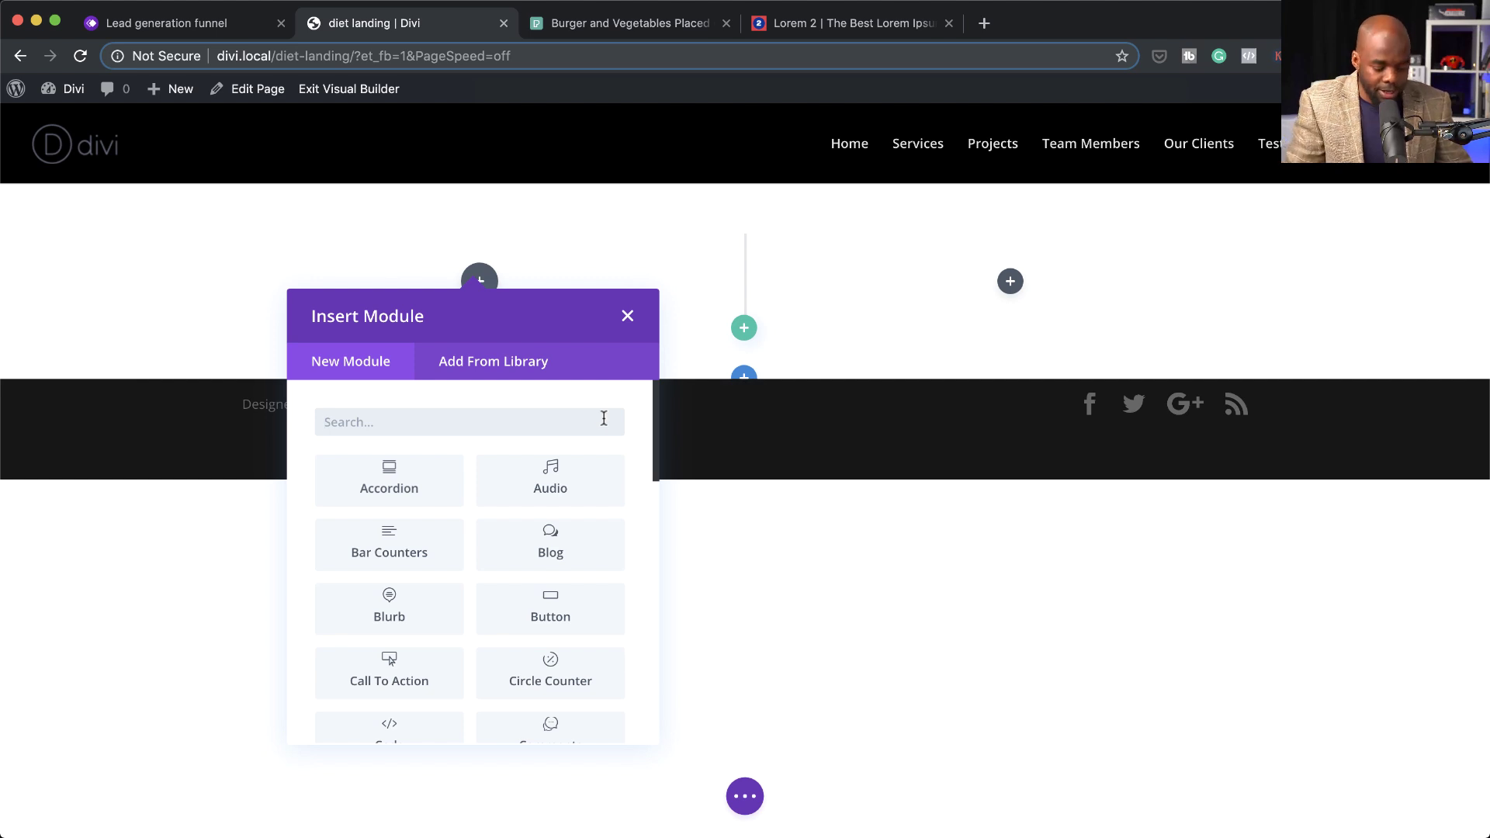
type("text")
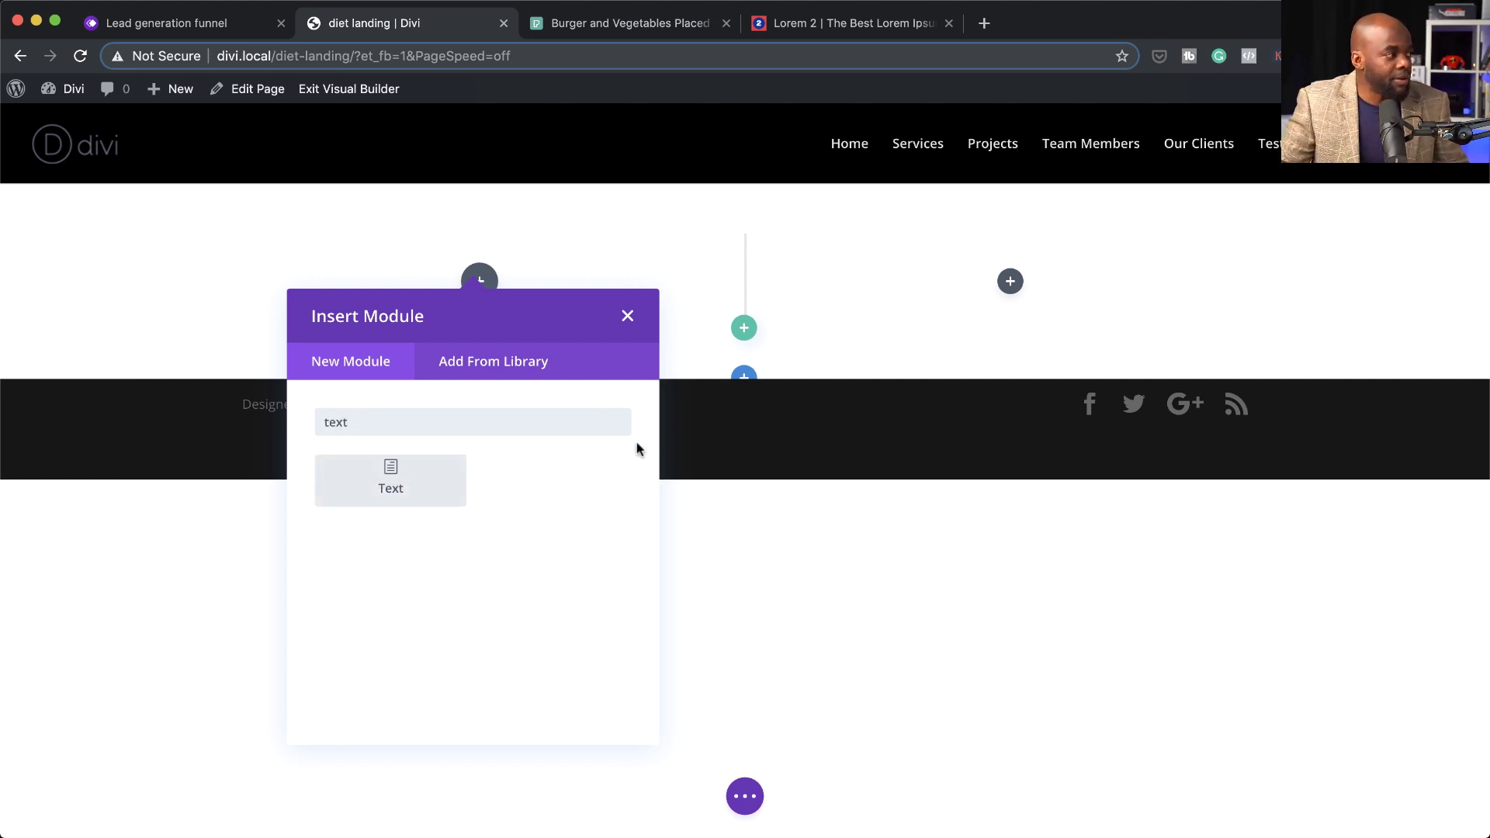
left_click(410, 496)
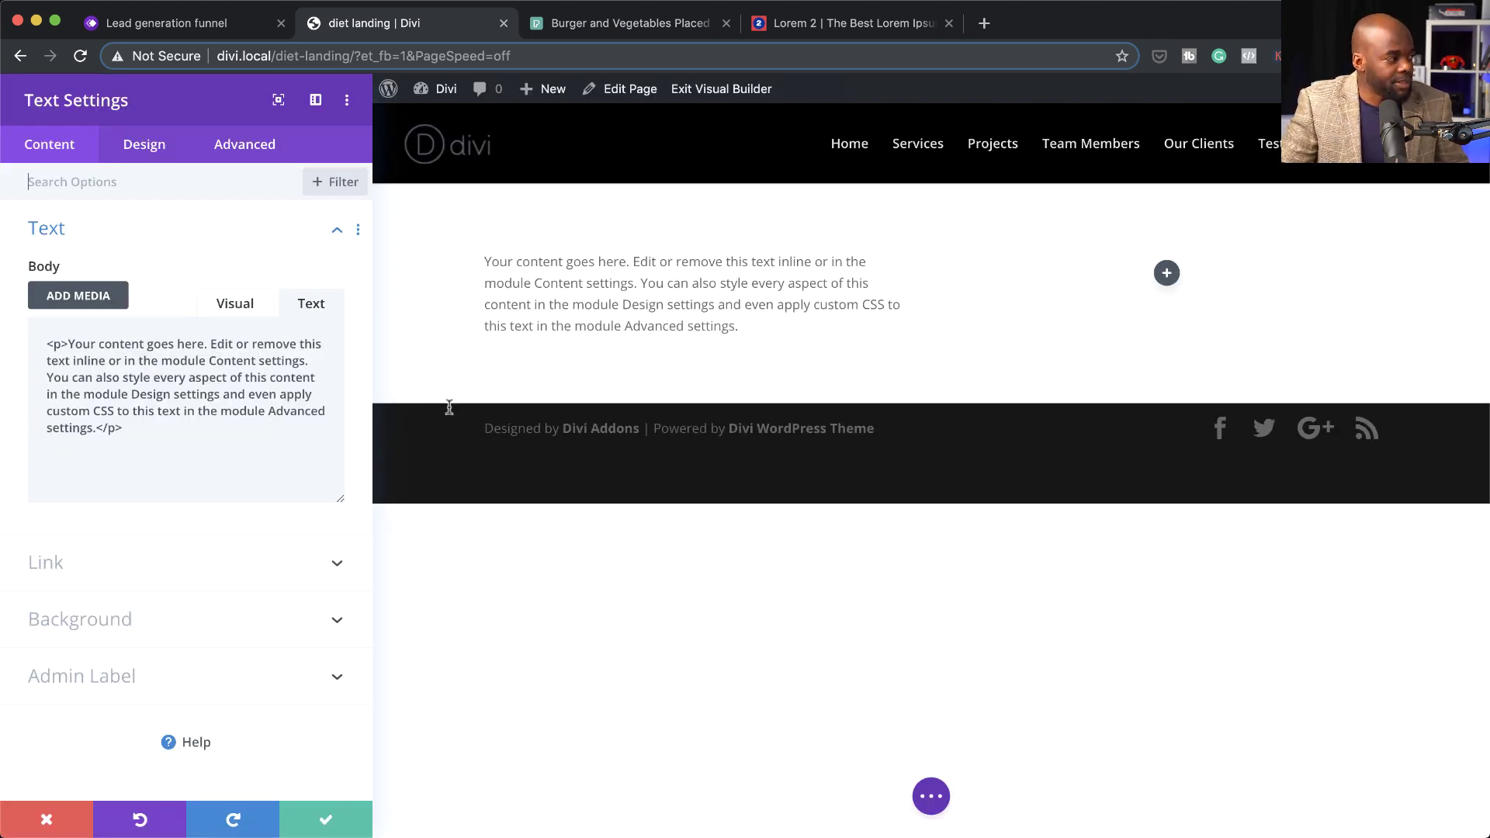
left_click(328, 820)
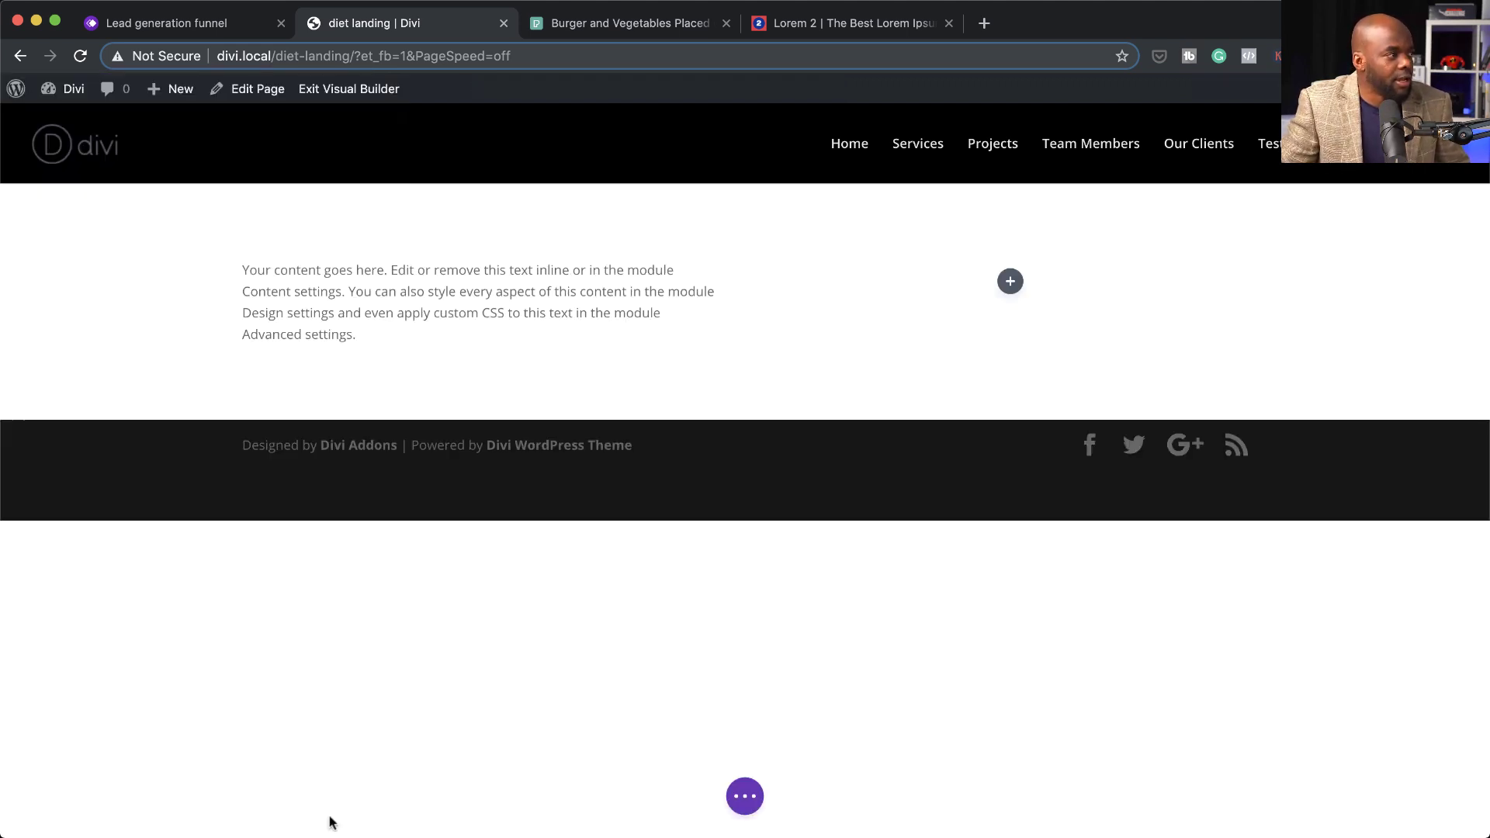
- Add an Email Optin module below the text in the first column
mouse_move(477, 310)
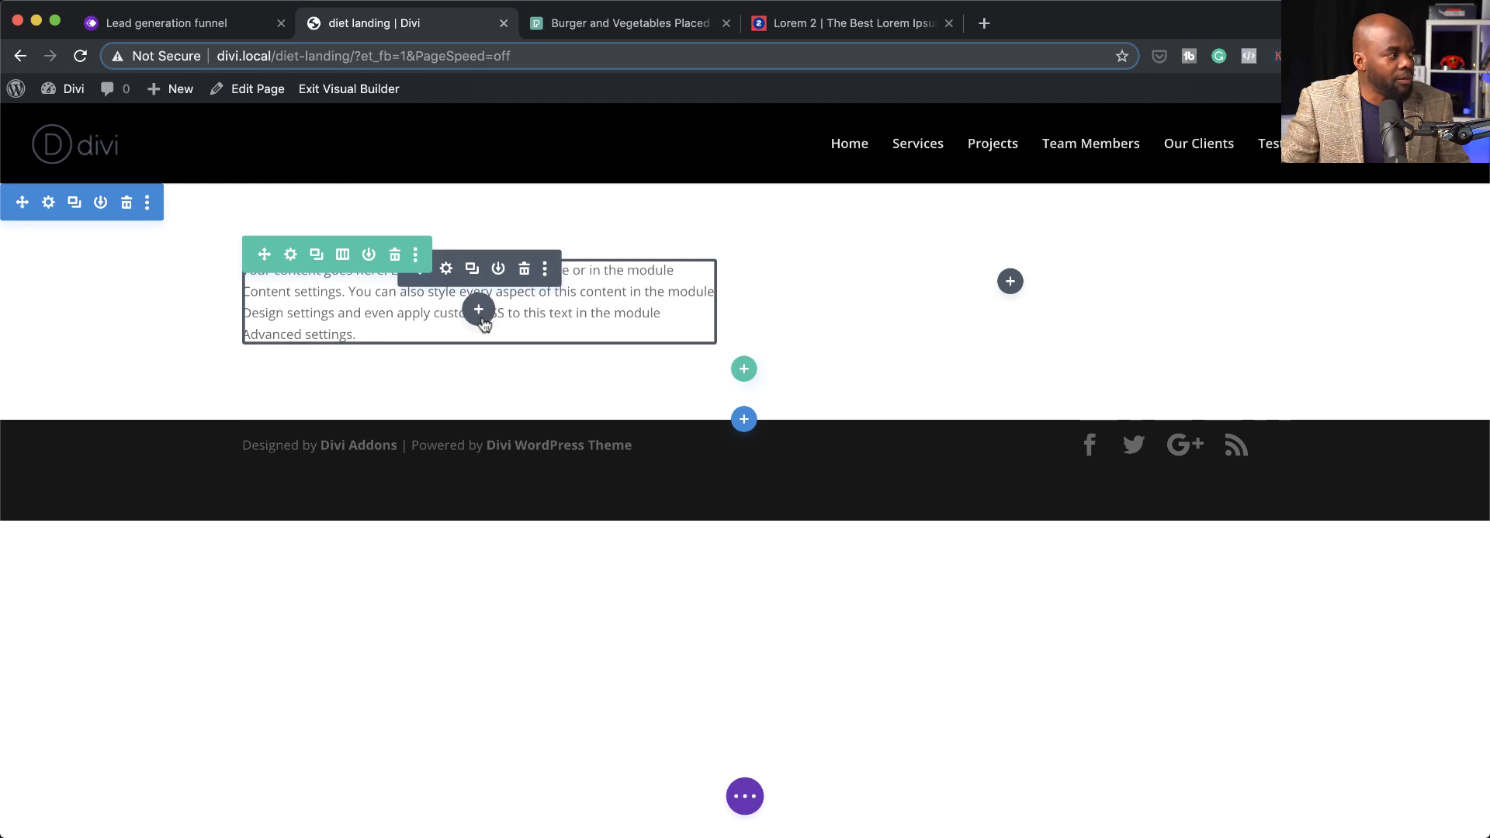
left_click(478, 312)
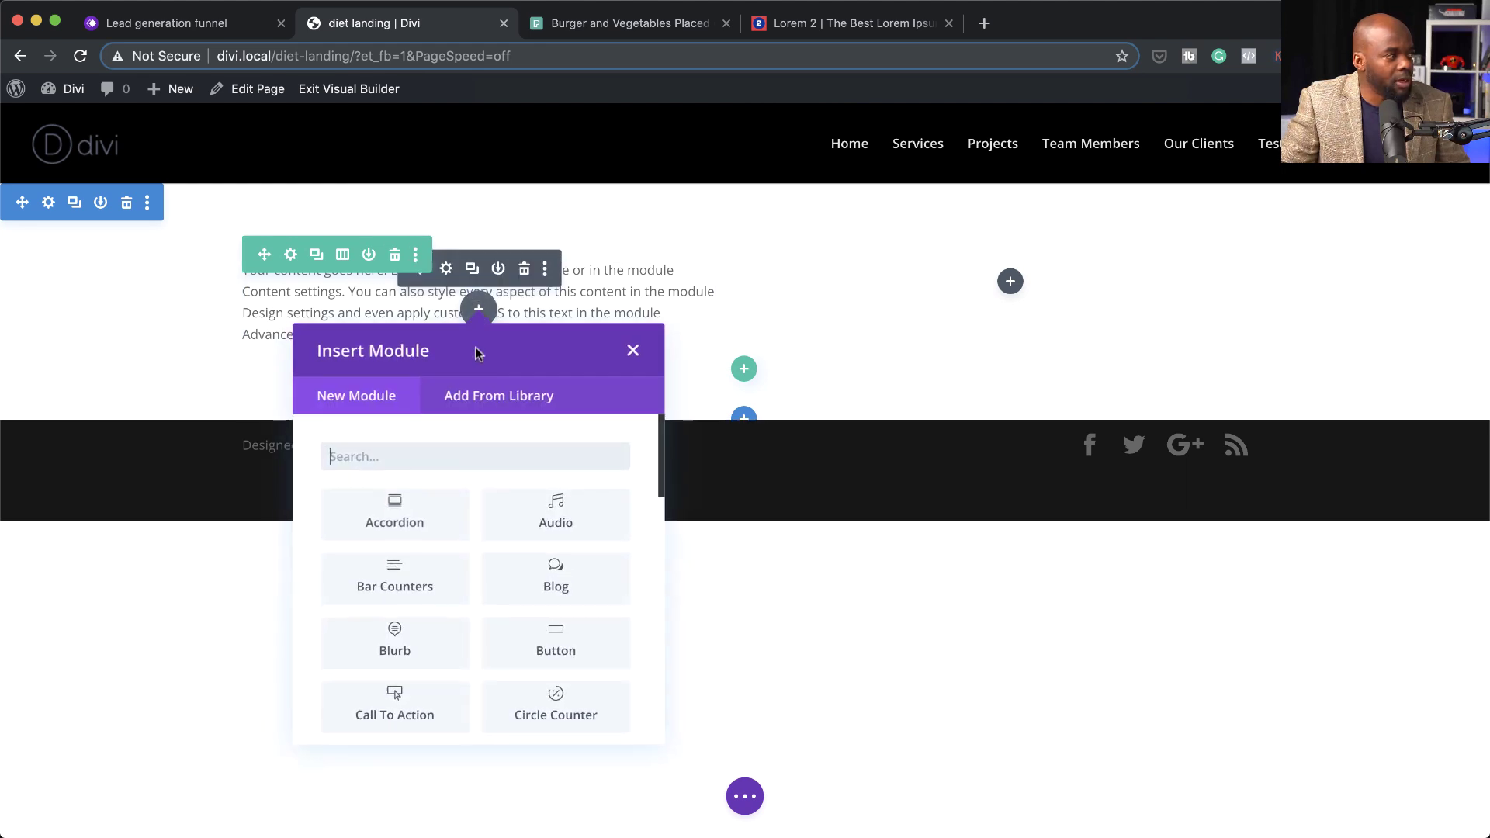
left_click(454, 455)
type("em")
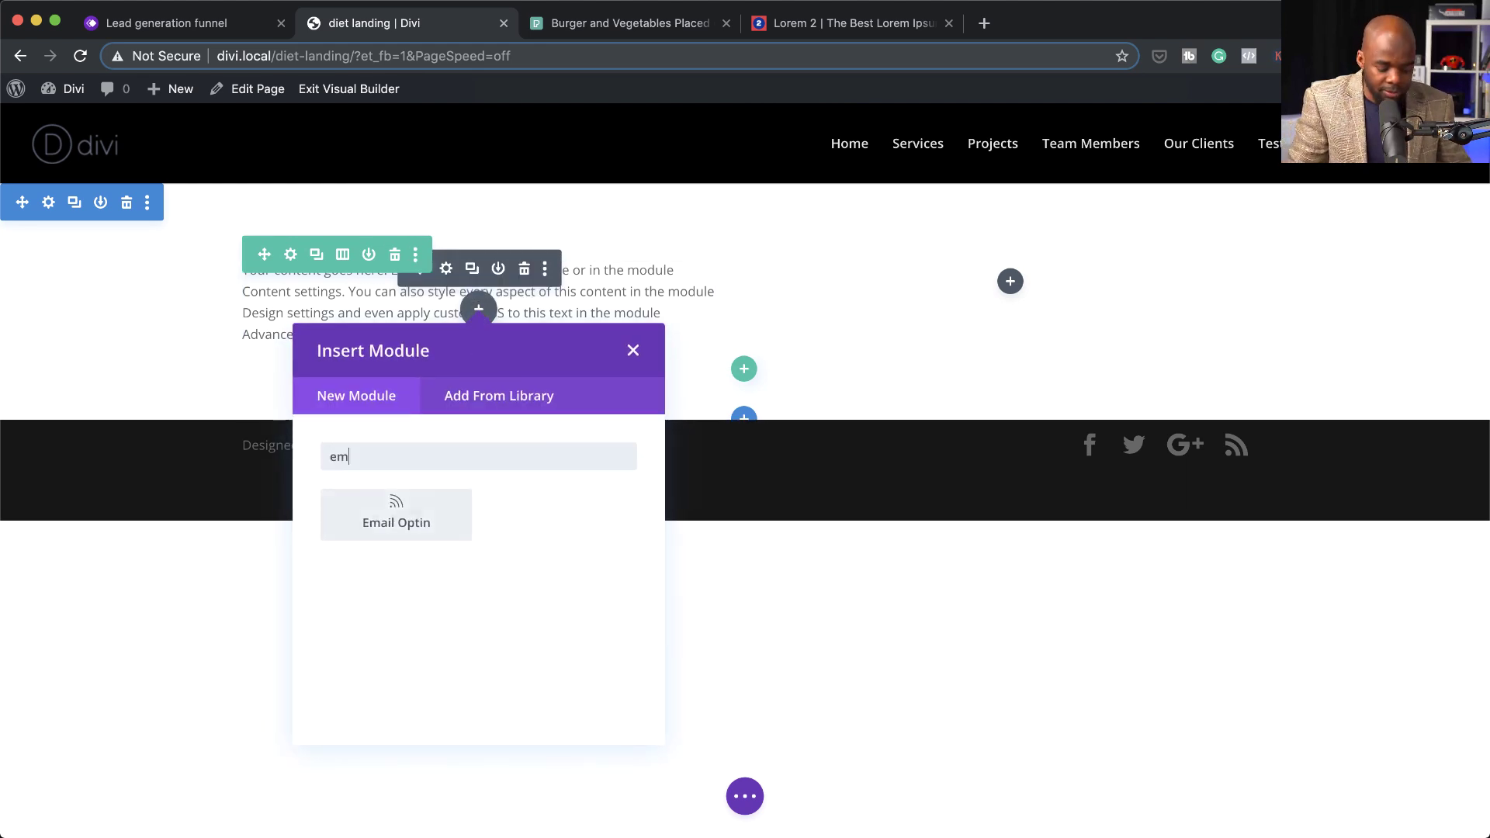
type("ail")
left_click(441, 522)
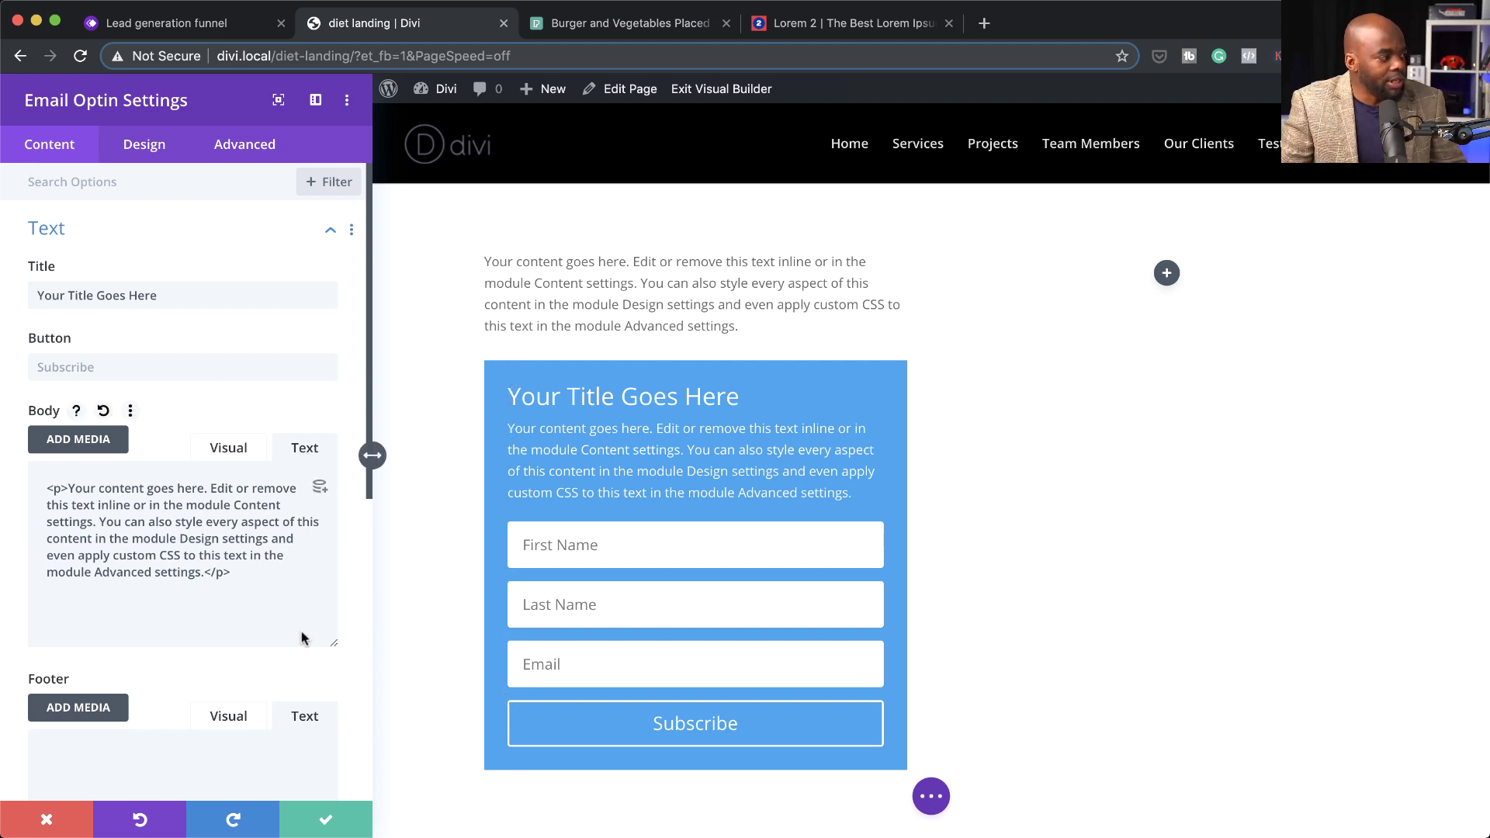
- Set the Email Optin module's background colour to transparent
scroll(277, 656, "down", 5)
scroll(277, 659, "down", 7)
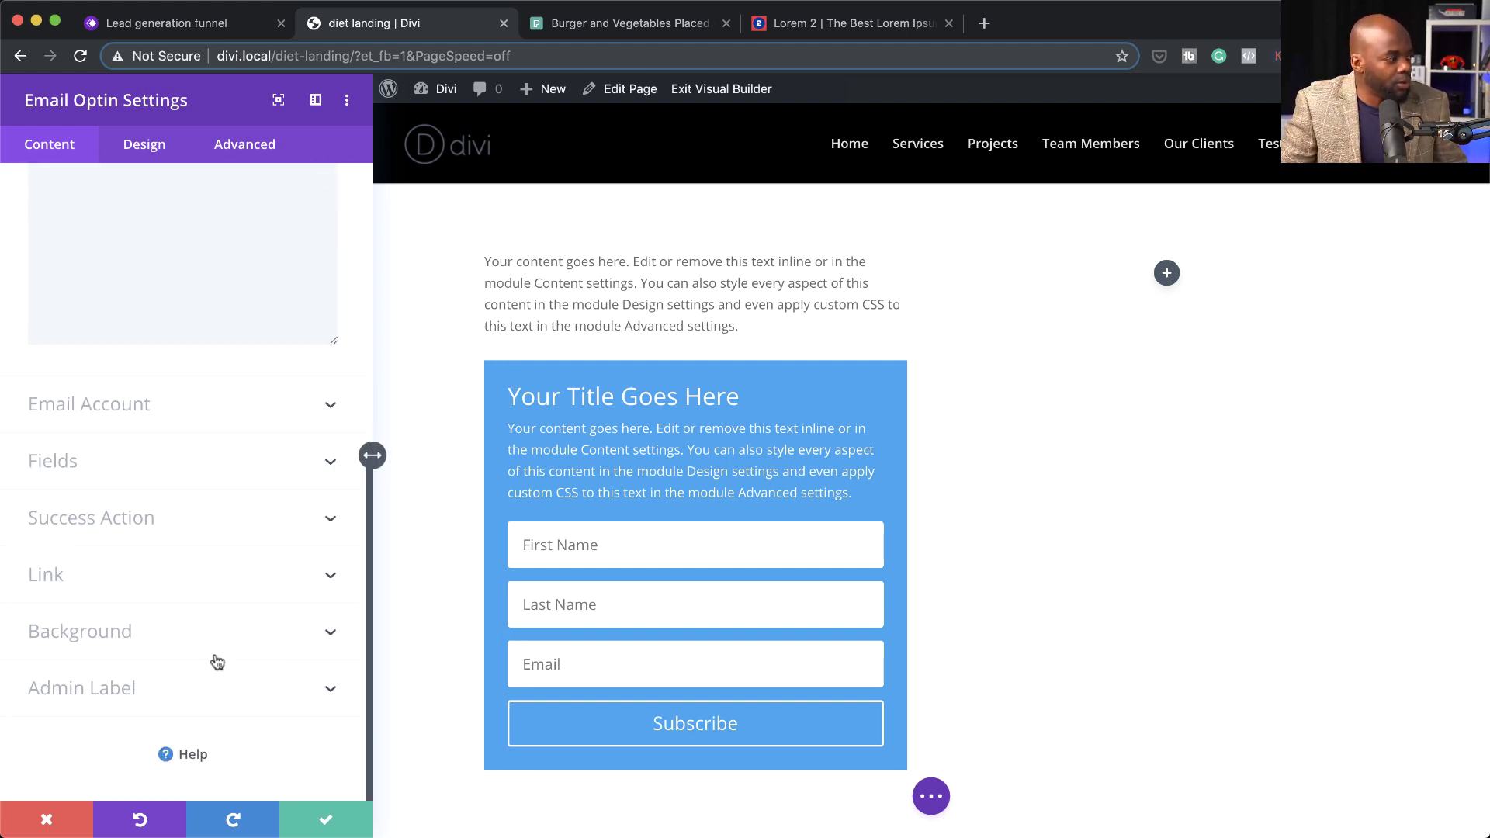
left_click(127, 636)
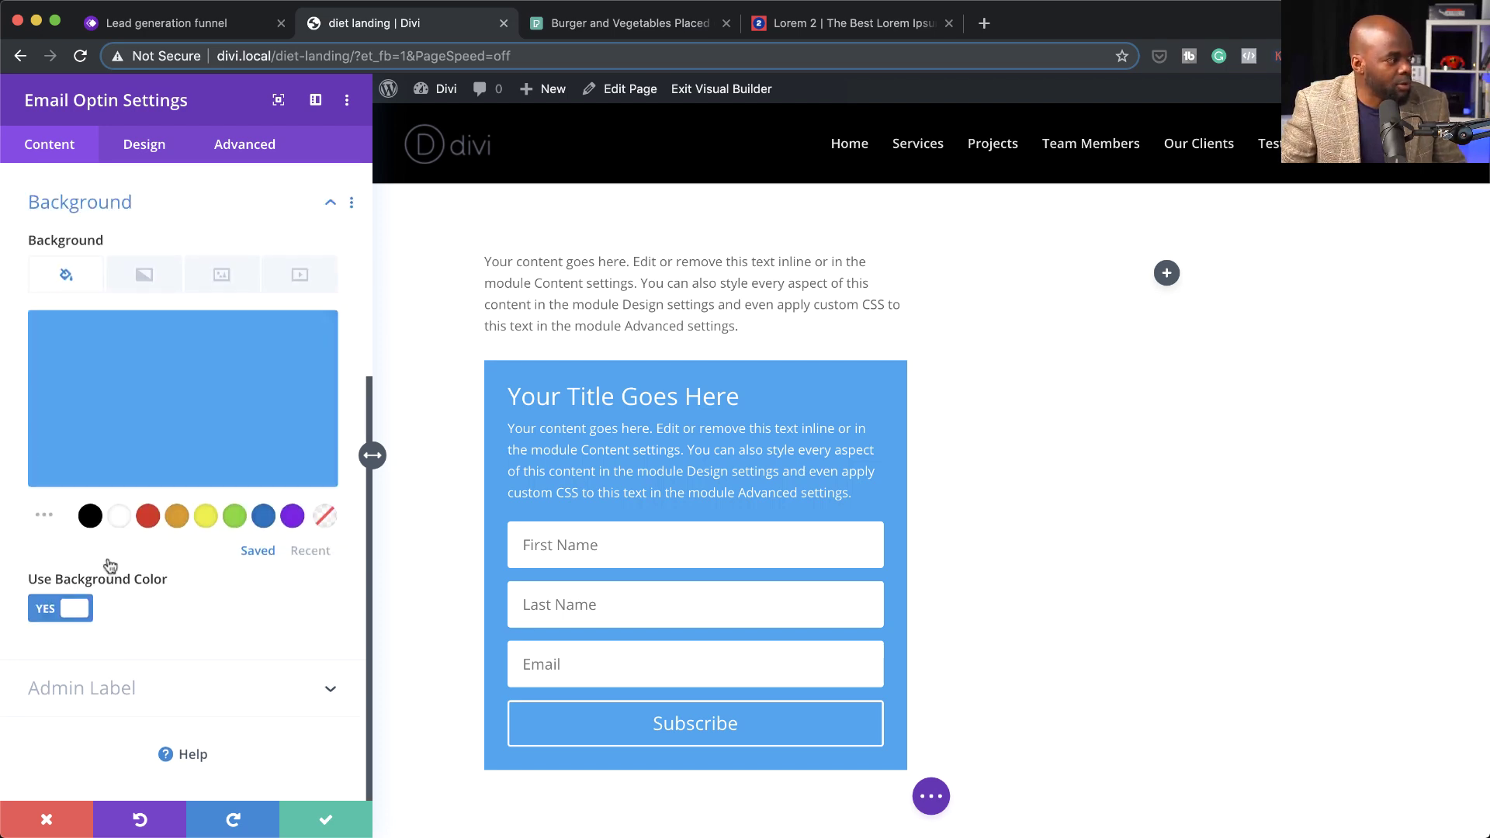
left_click(325, 520)
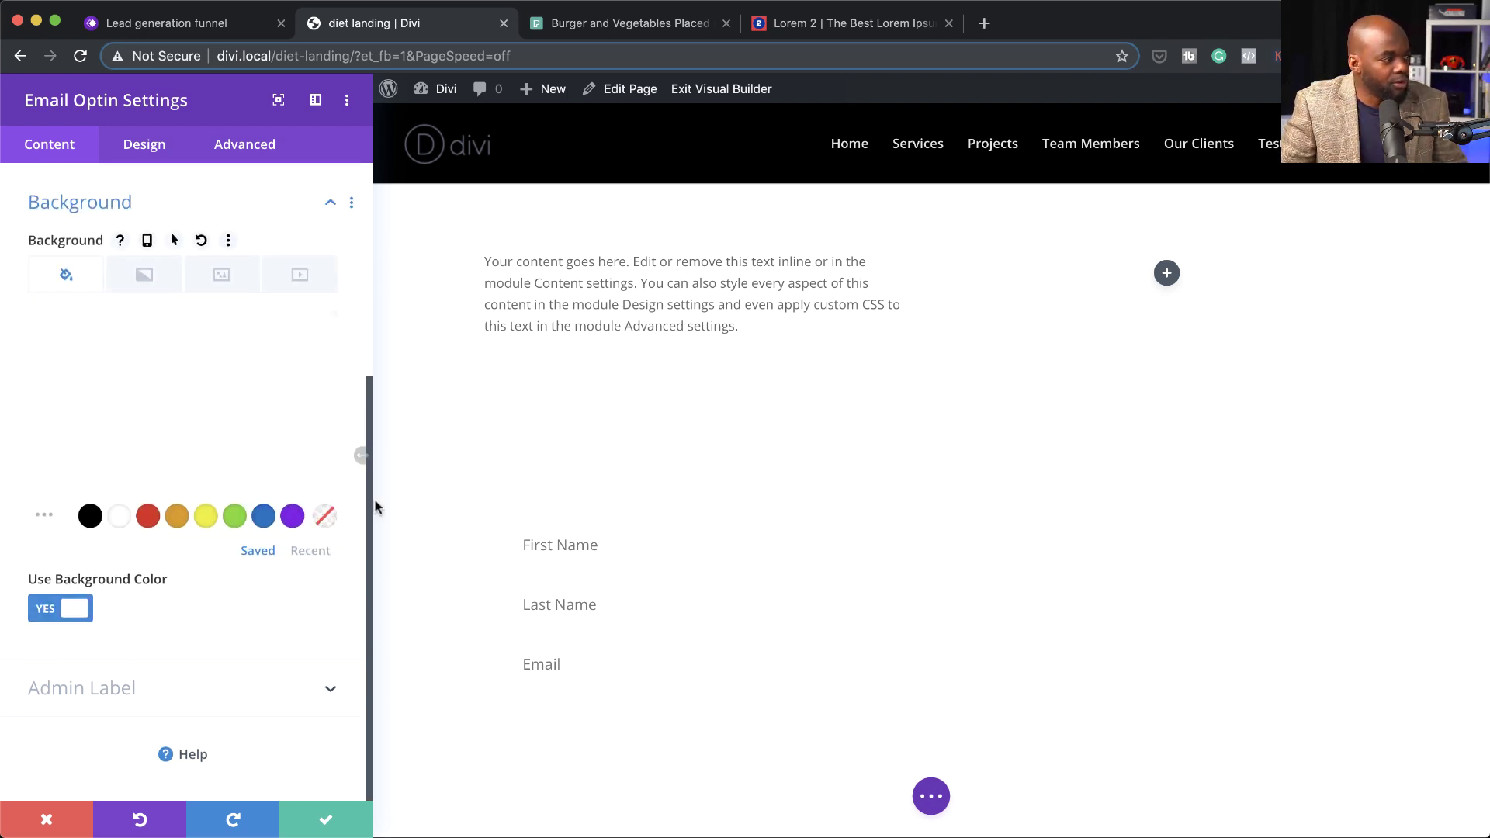
- Give the optin form fields a semi-transparent black background based on #000000, and clear the form's title and body text
left_click(140, 147)
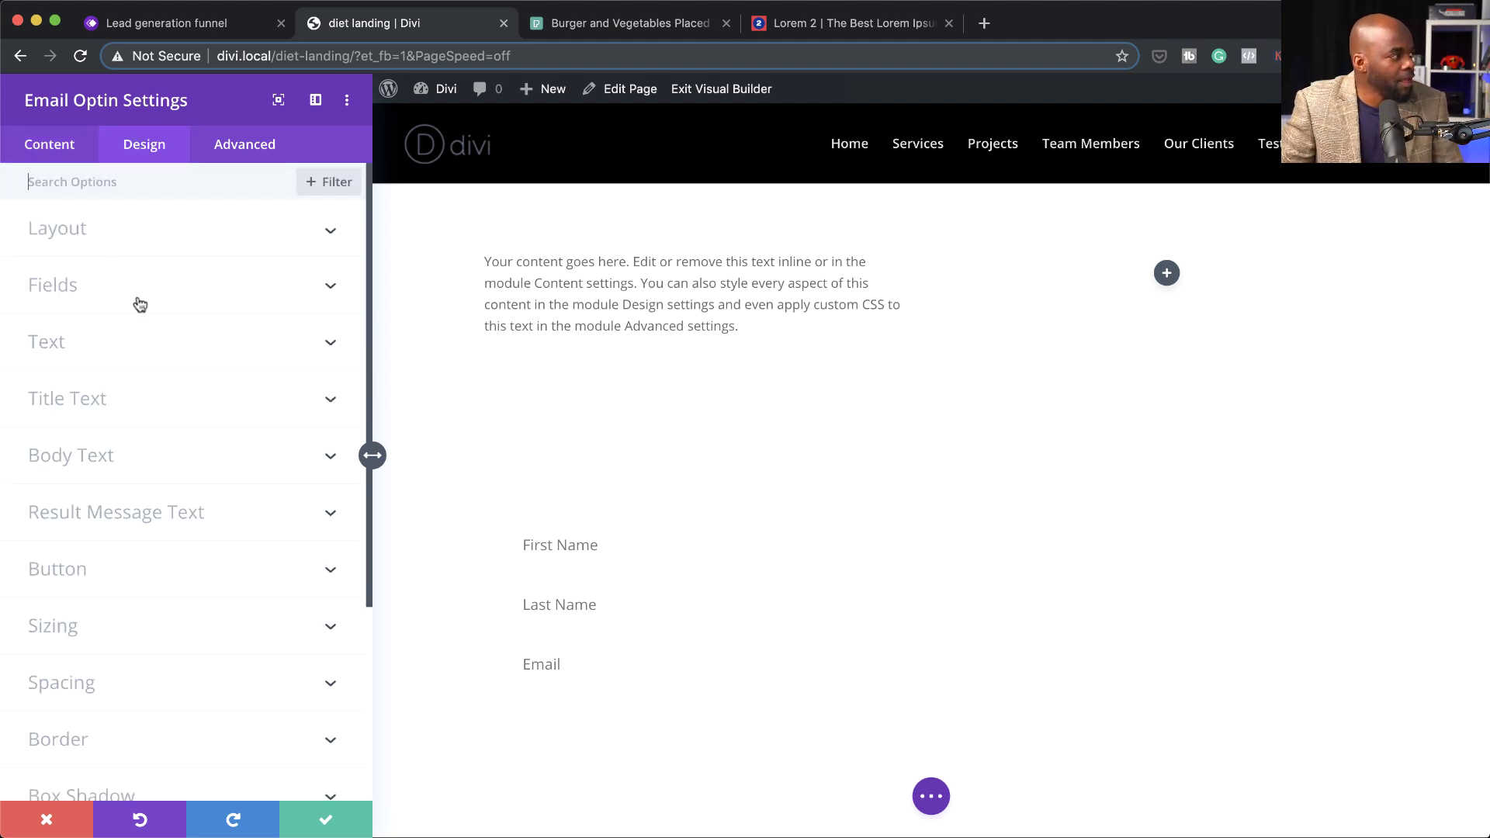
left_click(91, 288)
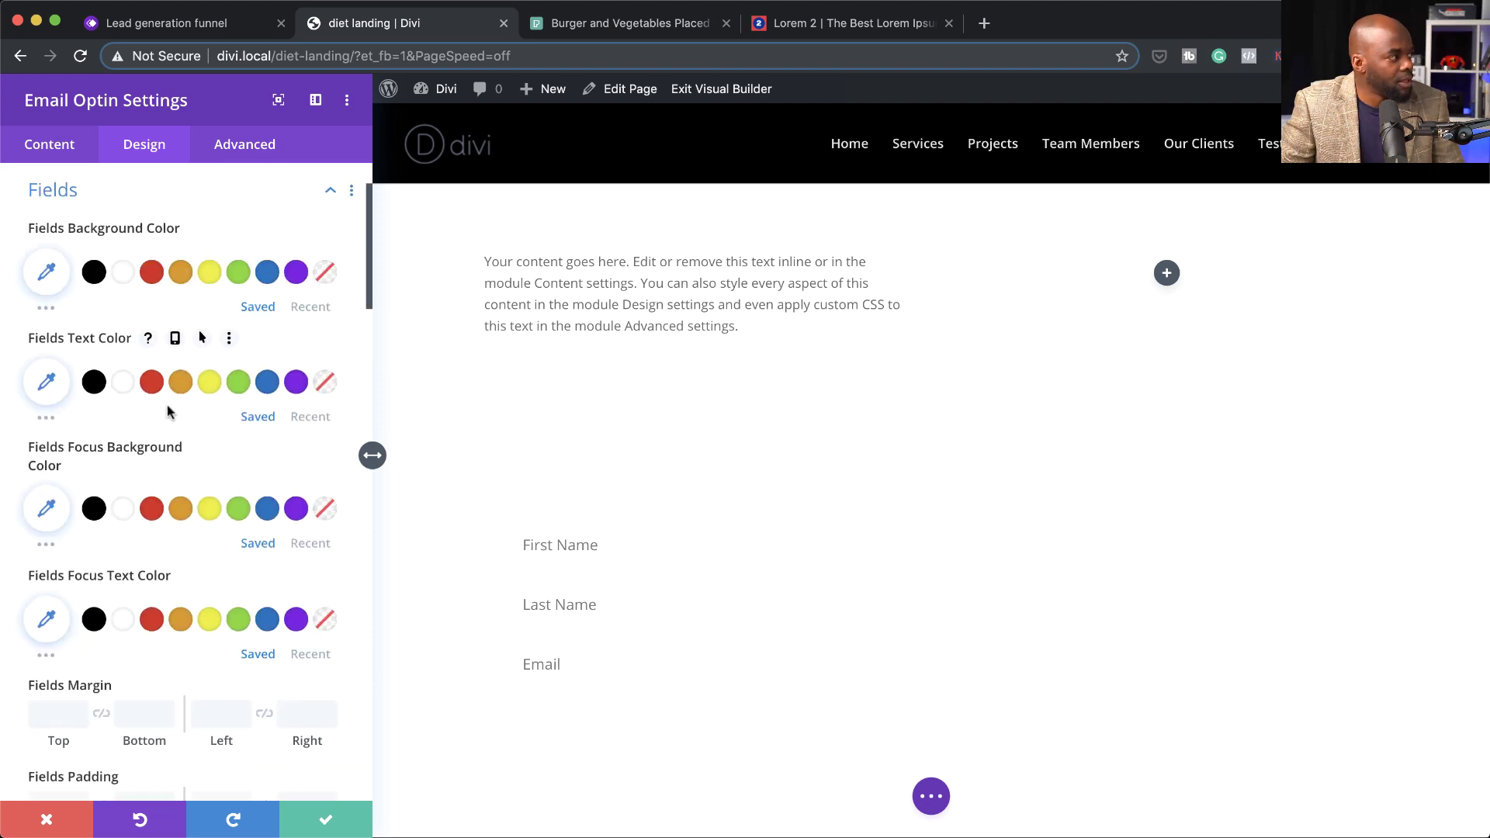
left_click(93, 273)
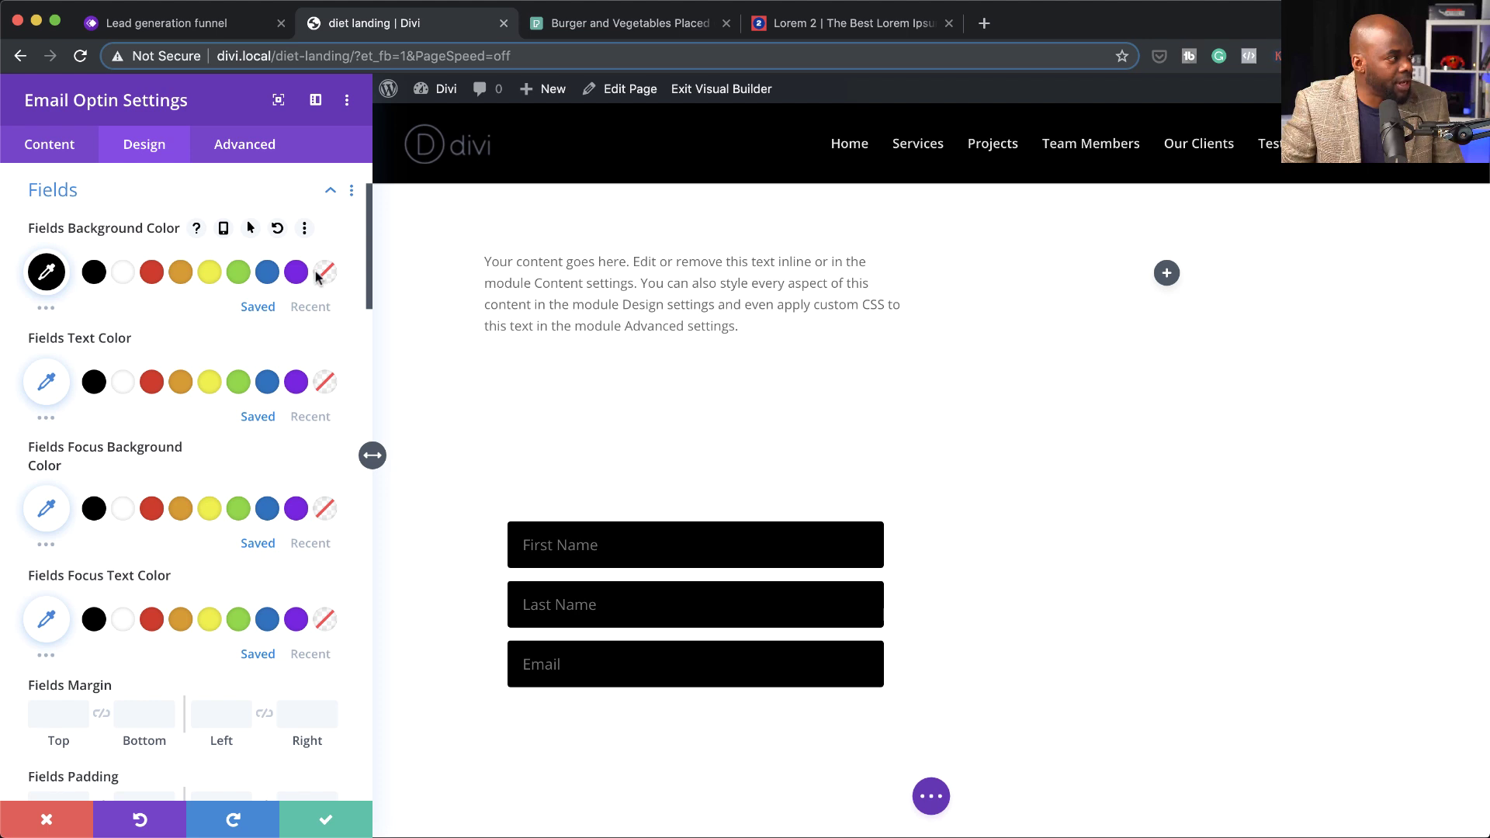
left_click(44, 270)
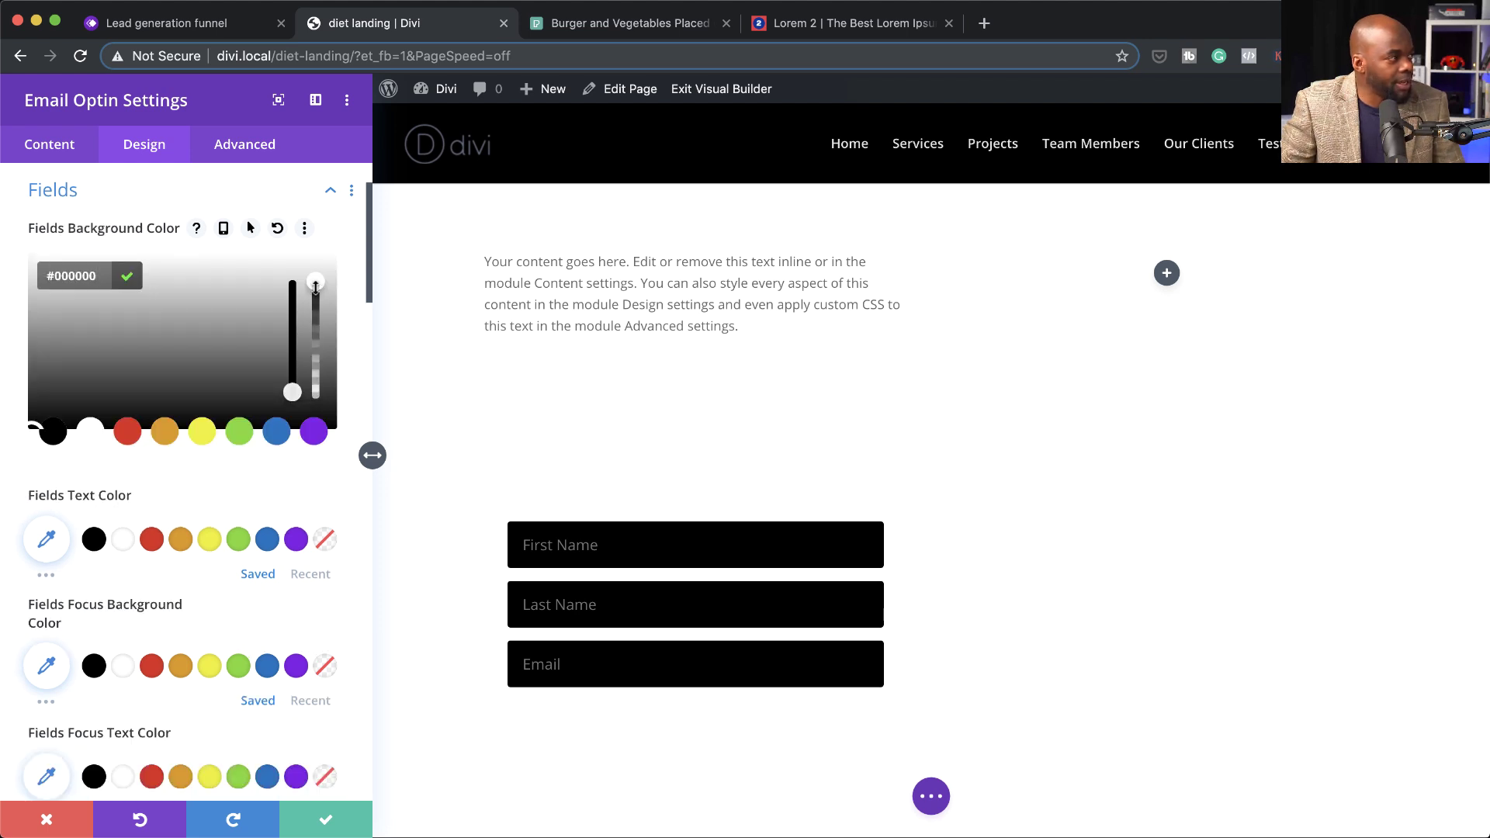
left_click_drag(315, 286, 315, 361)
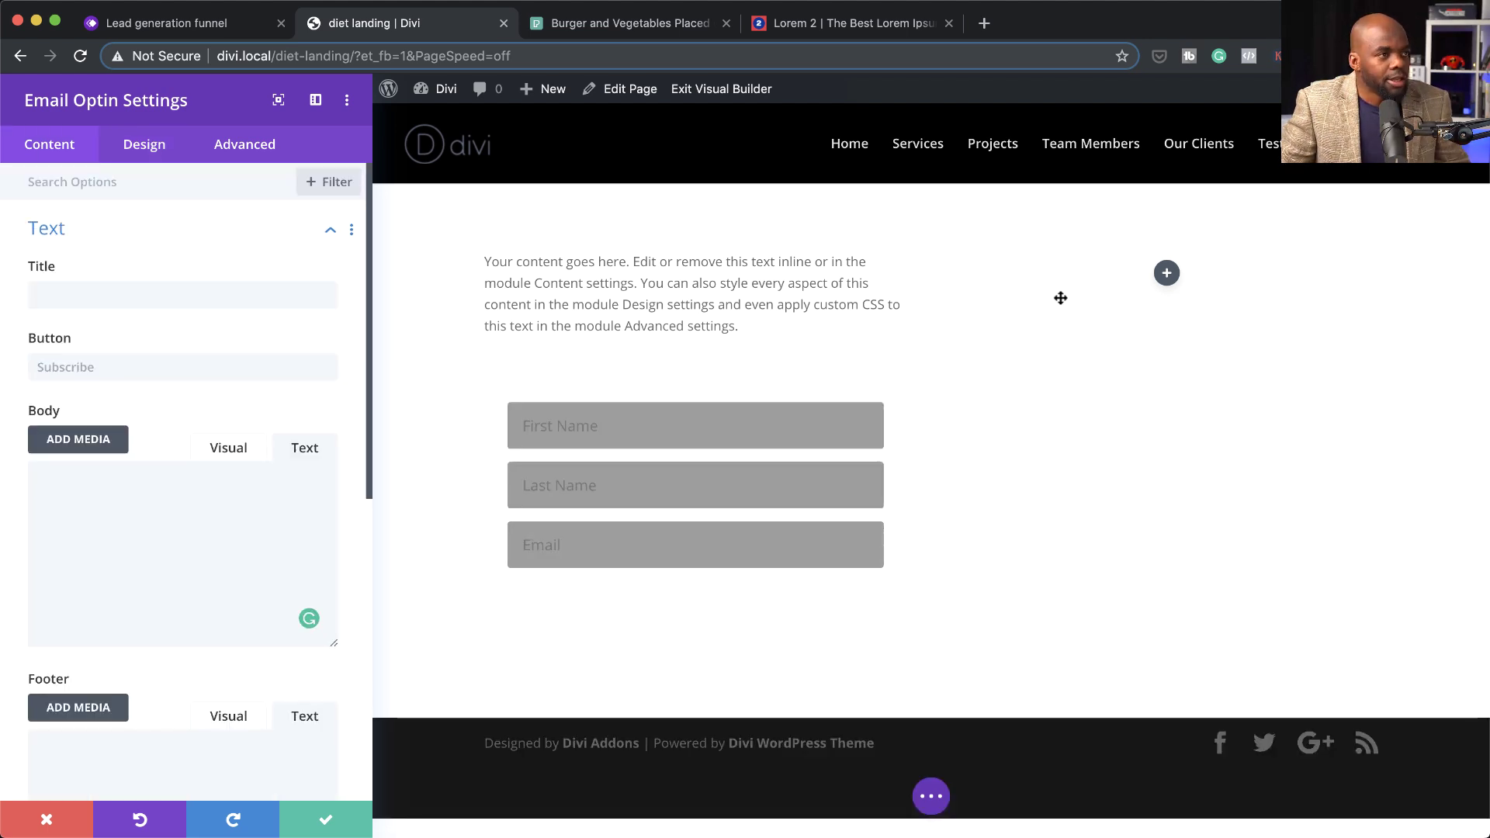
- Add a Video module to the second column and use adult-bowl-cute-1153370.jpg as its overlay image
left_click(1166, 273)
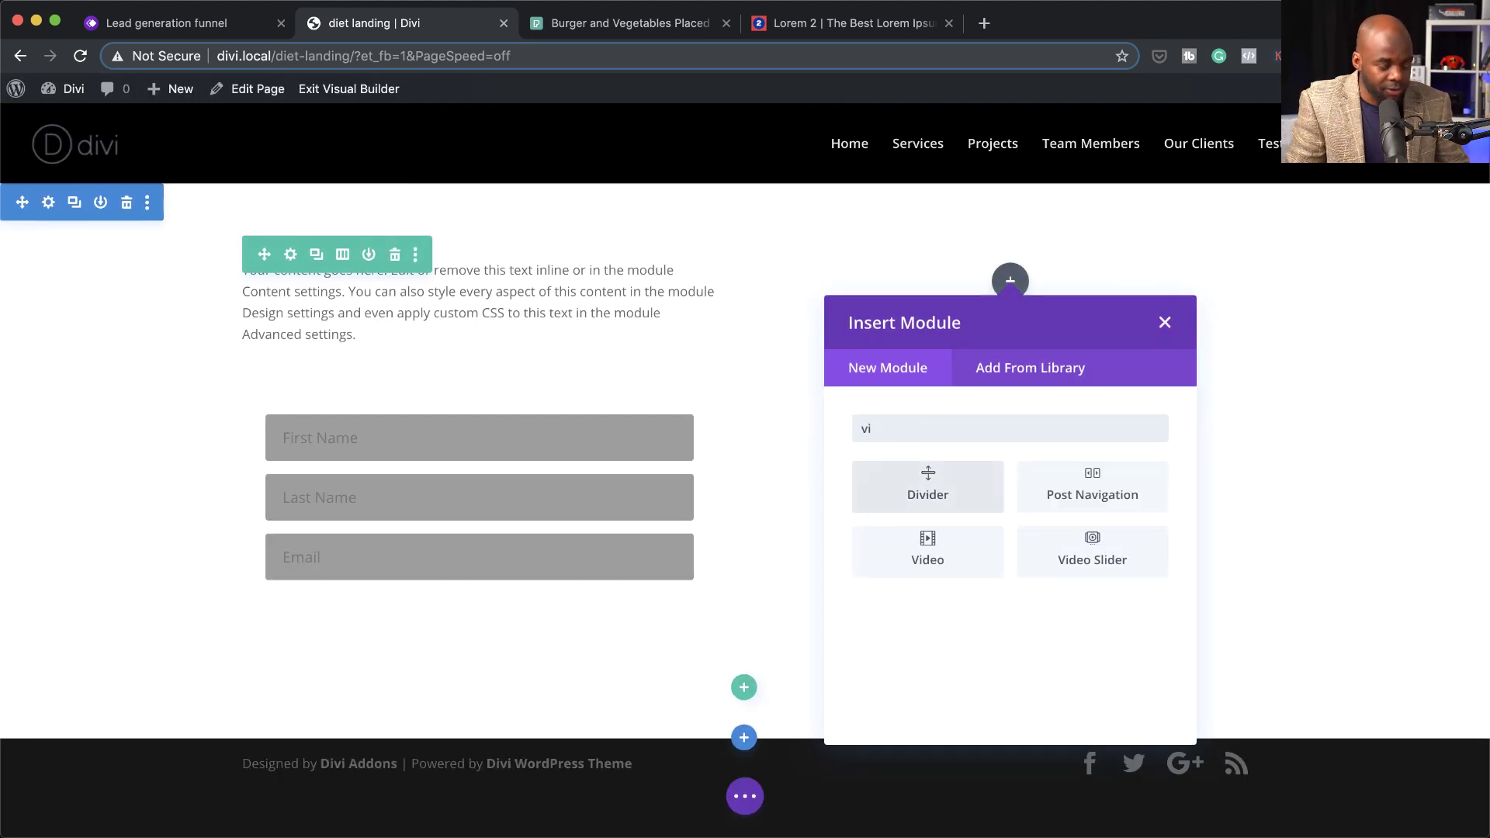
left_click(962, 552)
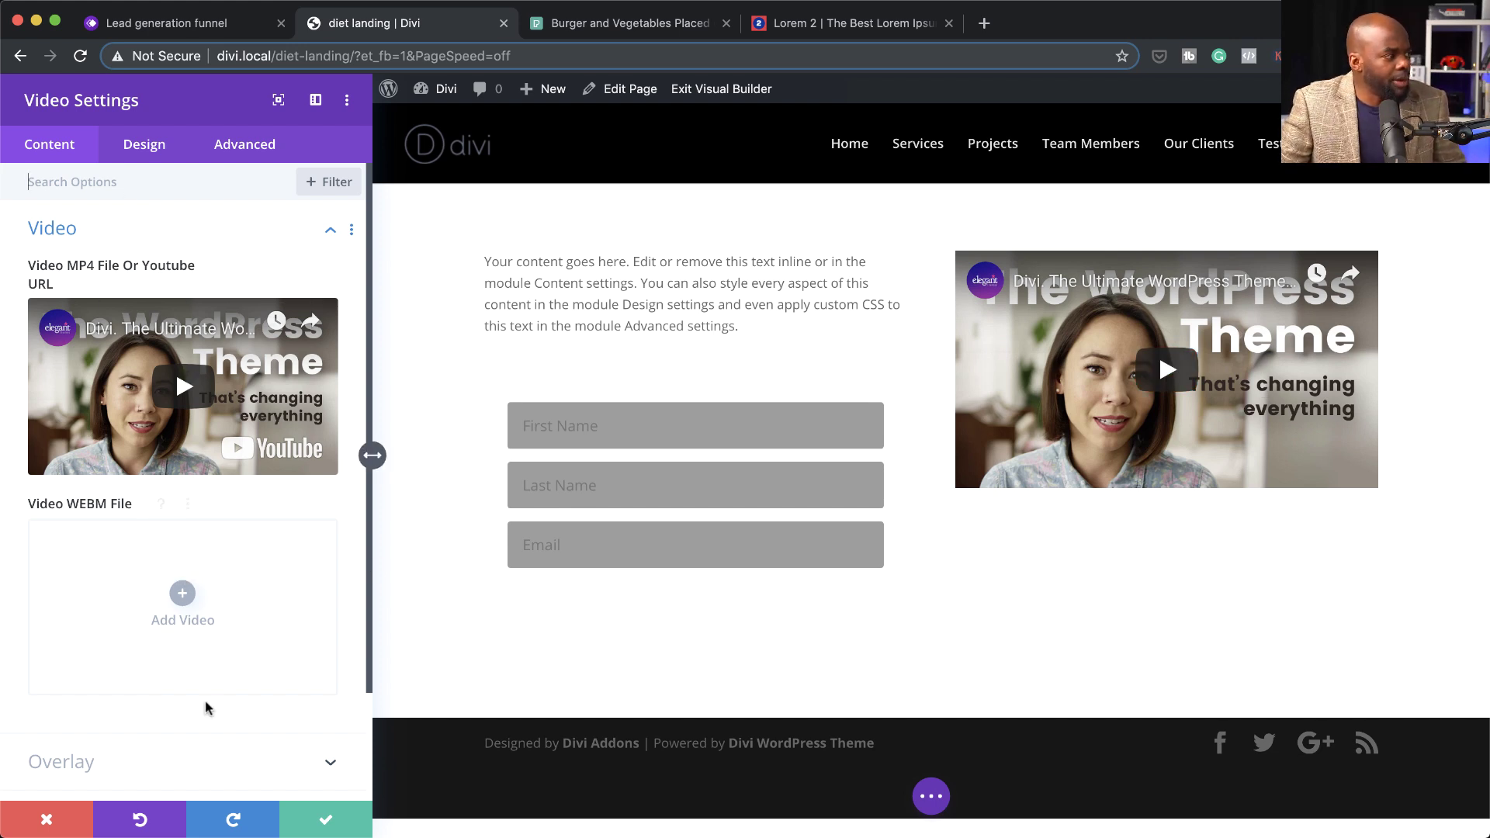
scroll(207, 705, "down", 3)
left_click(133, 630)
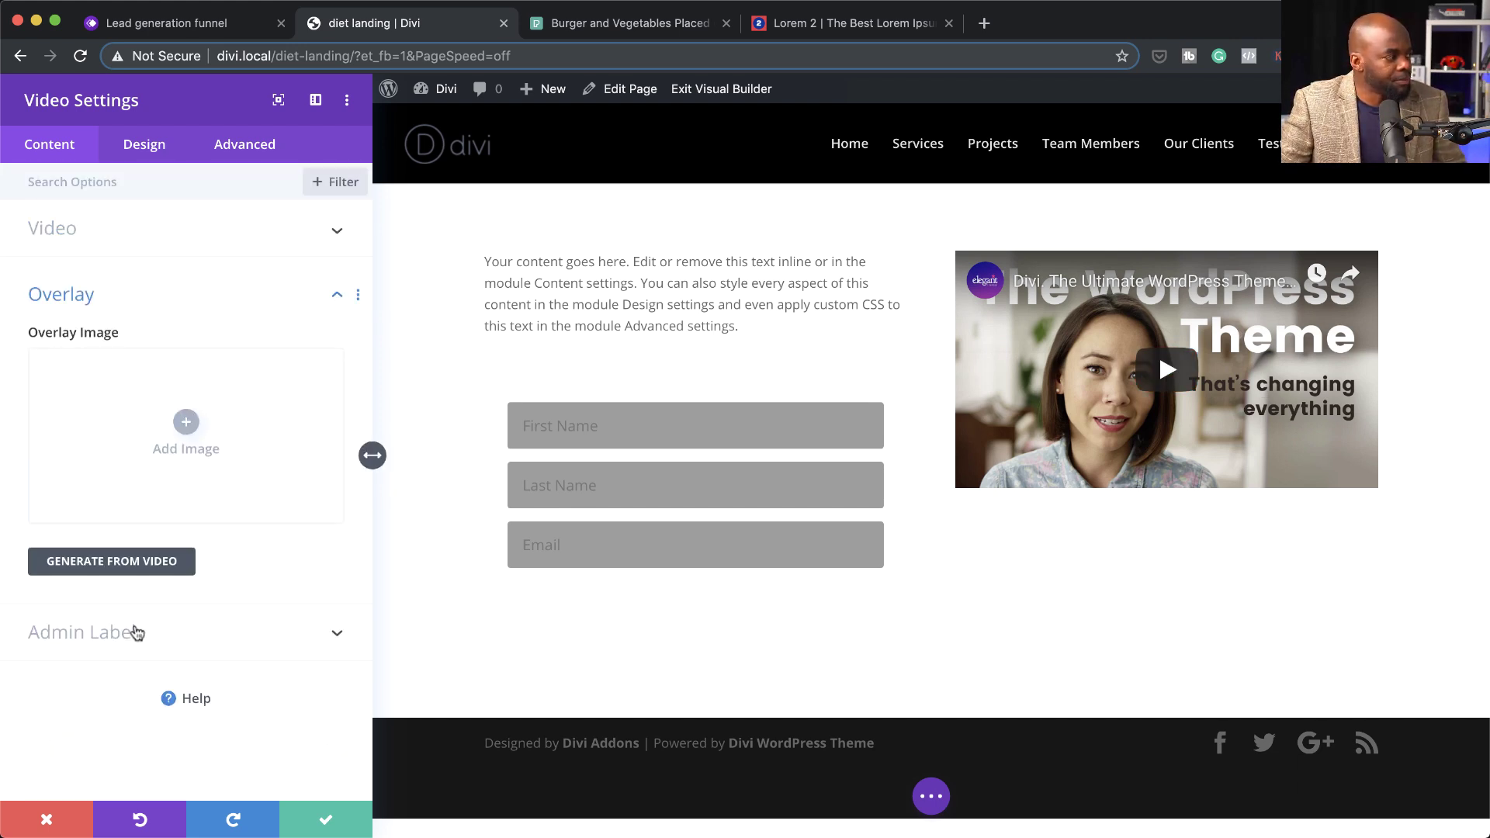
left_click(194, 444)
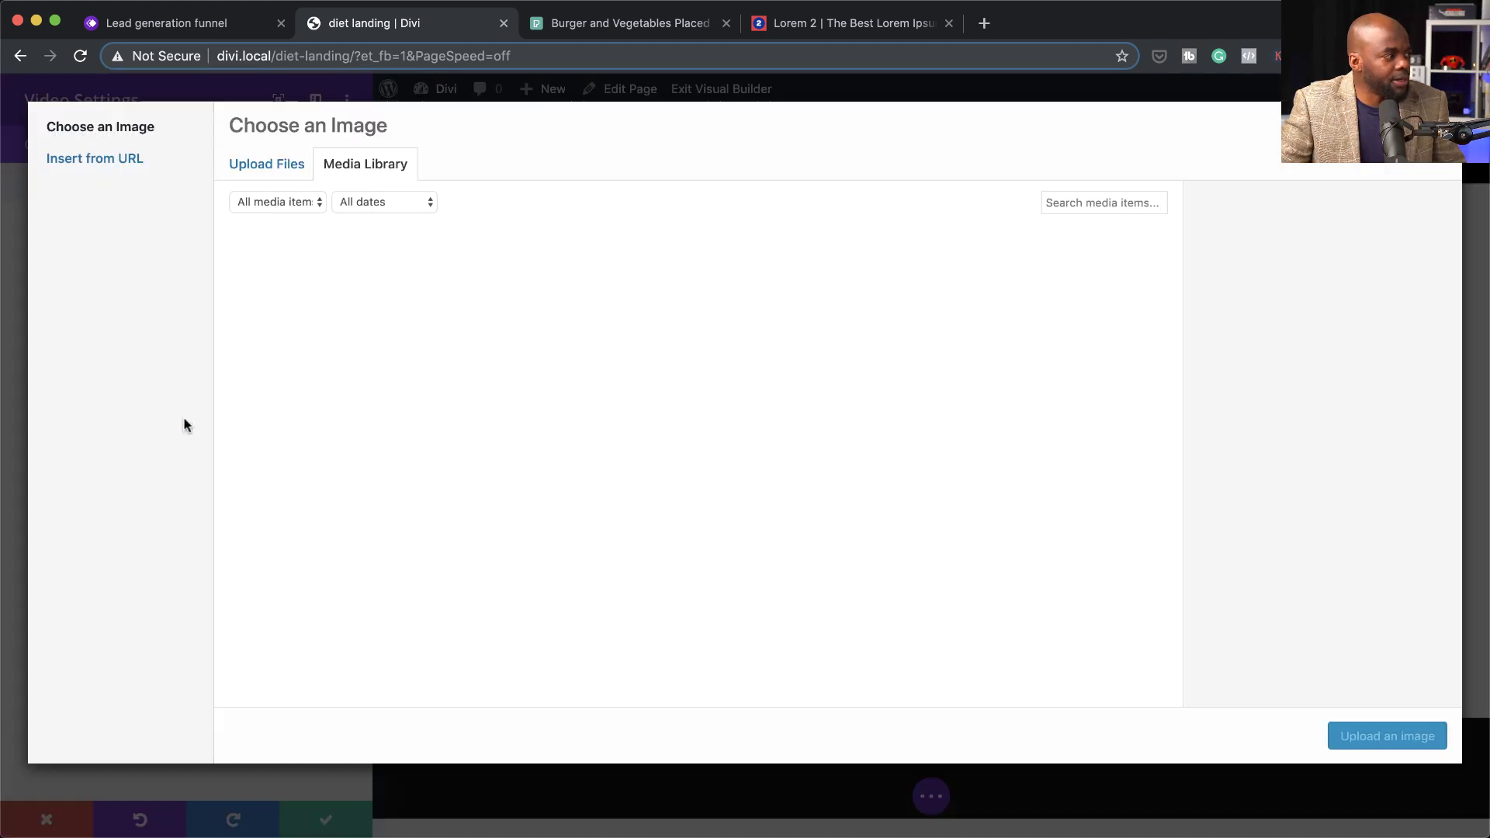
left_click(448, 304)
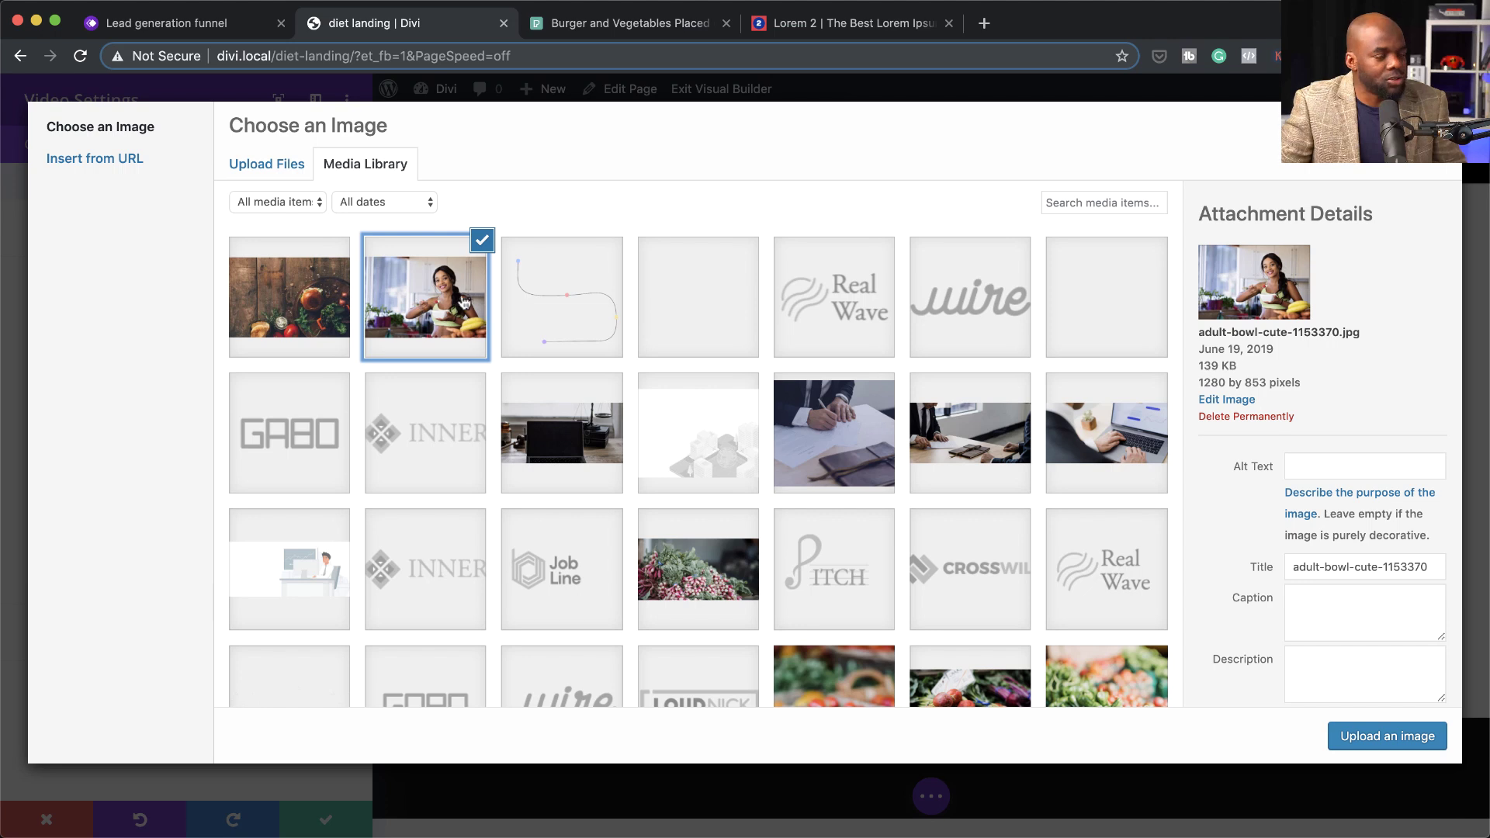
left_click(1389, 736)
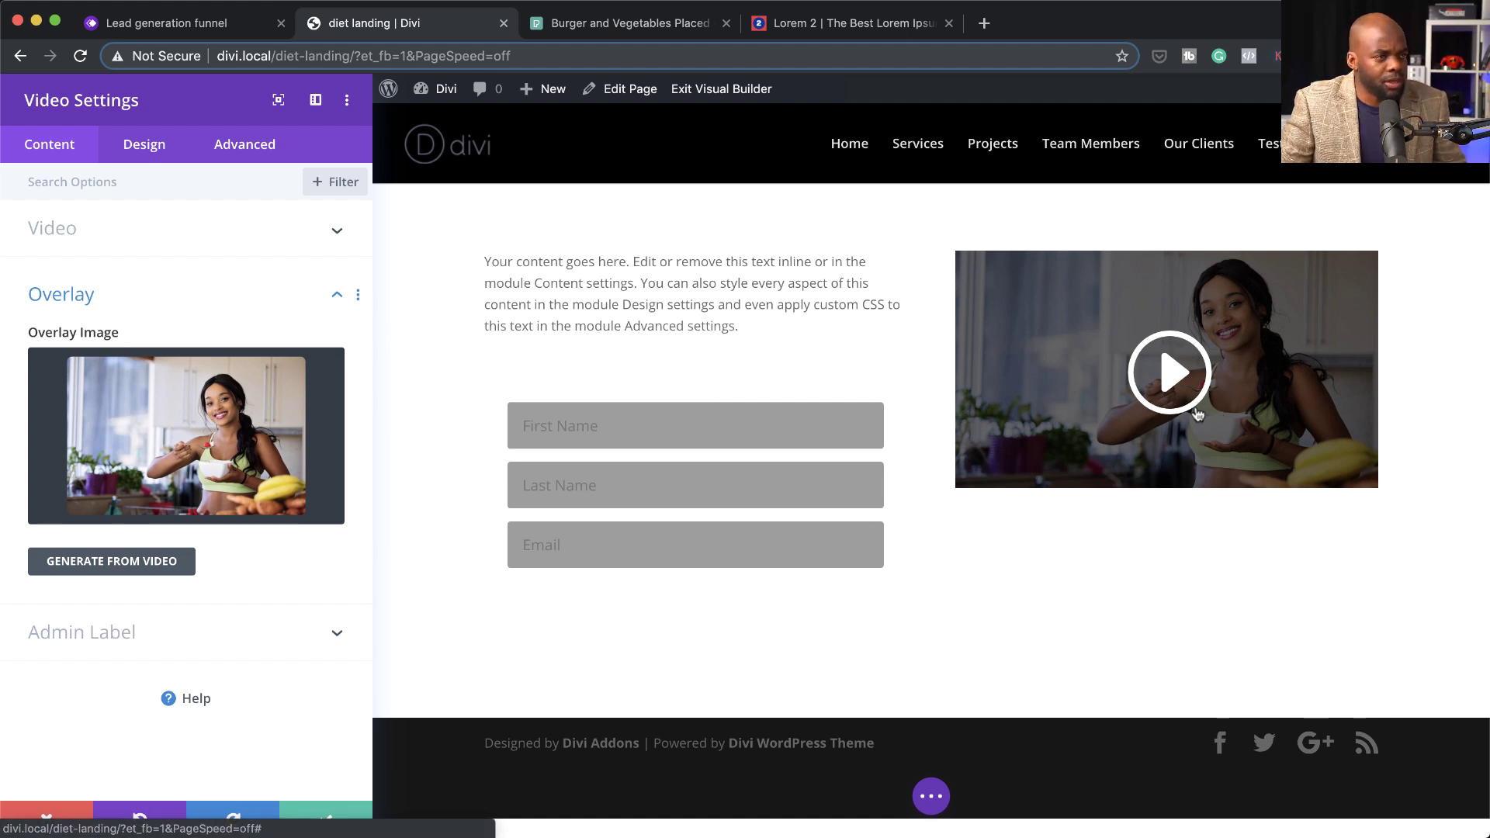
- Give the video's play icon a custom size of 62px and a black colour, and save the module
left_click(144, 147)
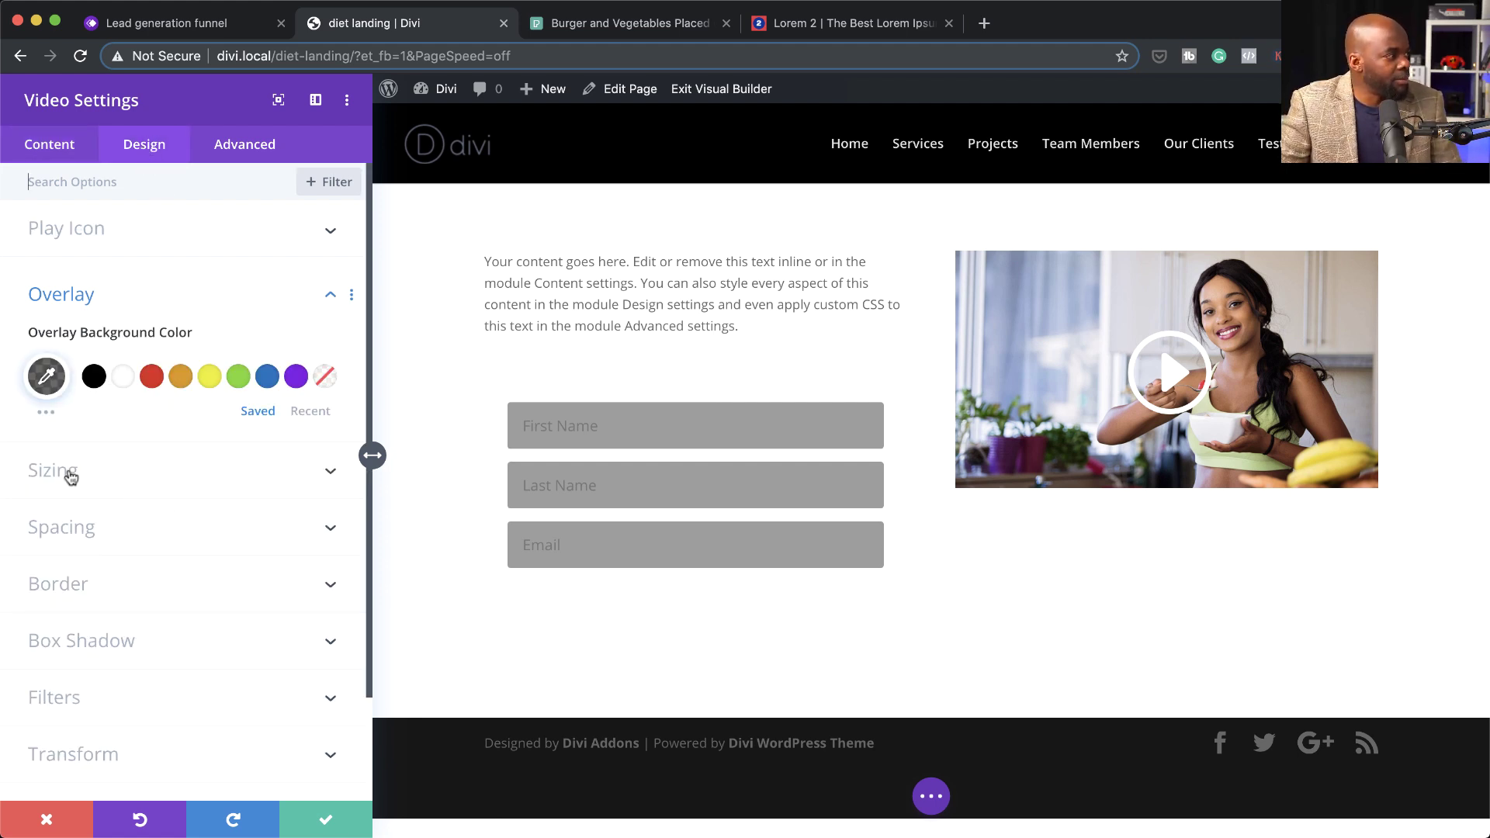
left_click(84, 231)
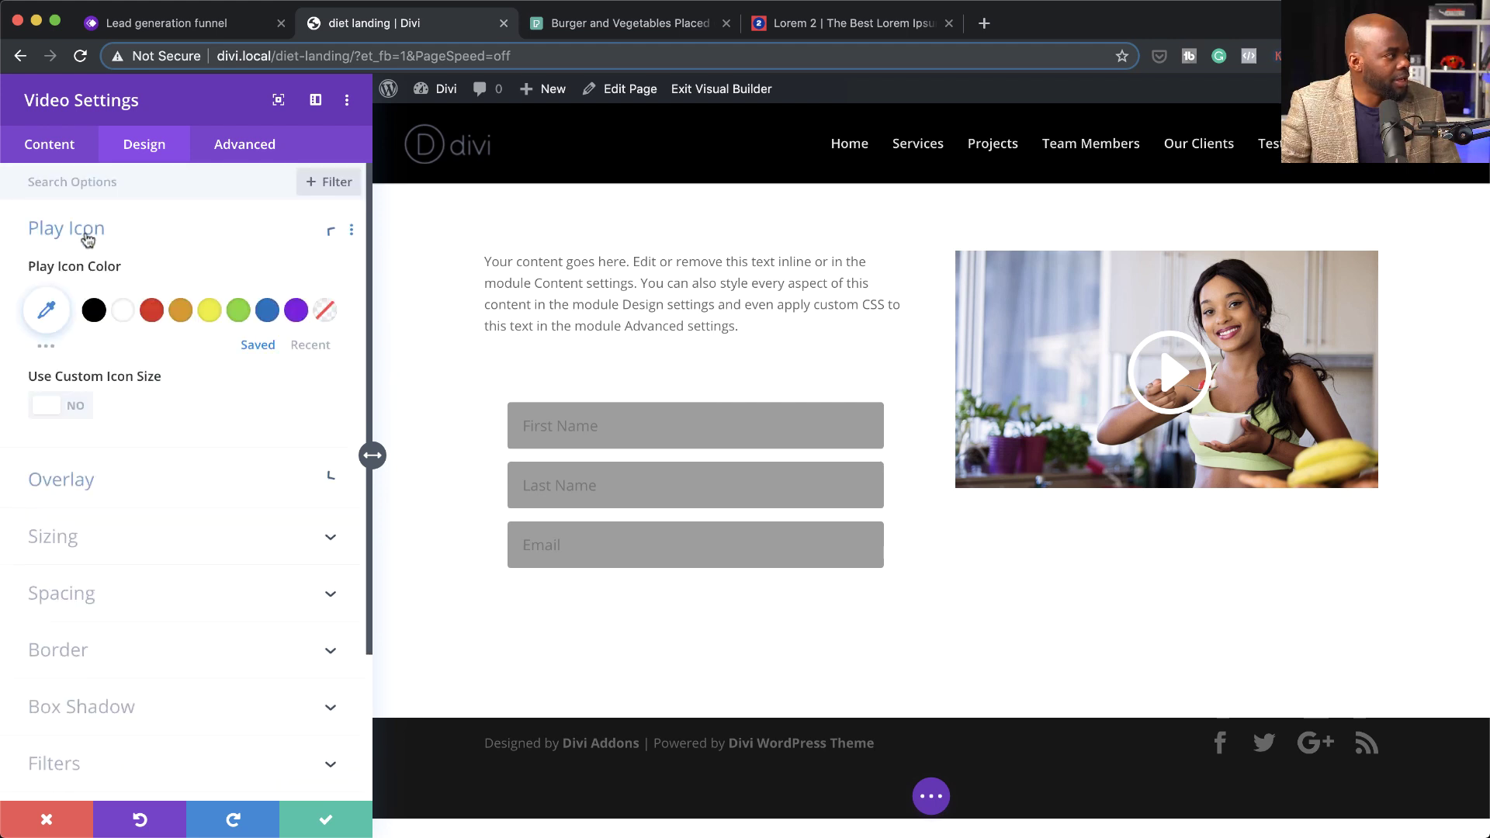
left_click(75, 407)
left_click_drag(181, 479, 131, 490)
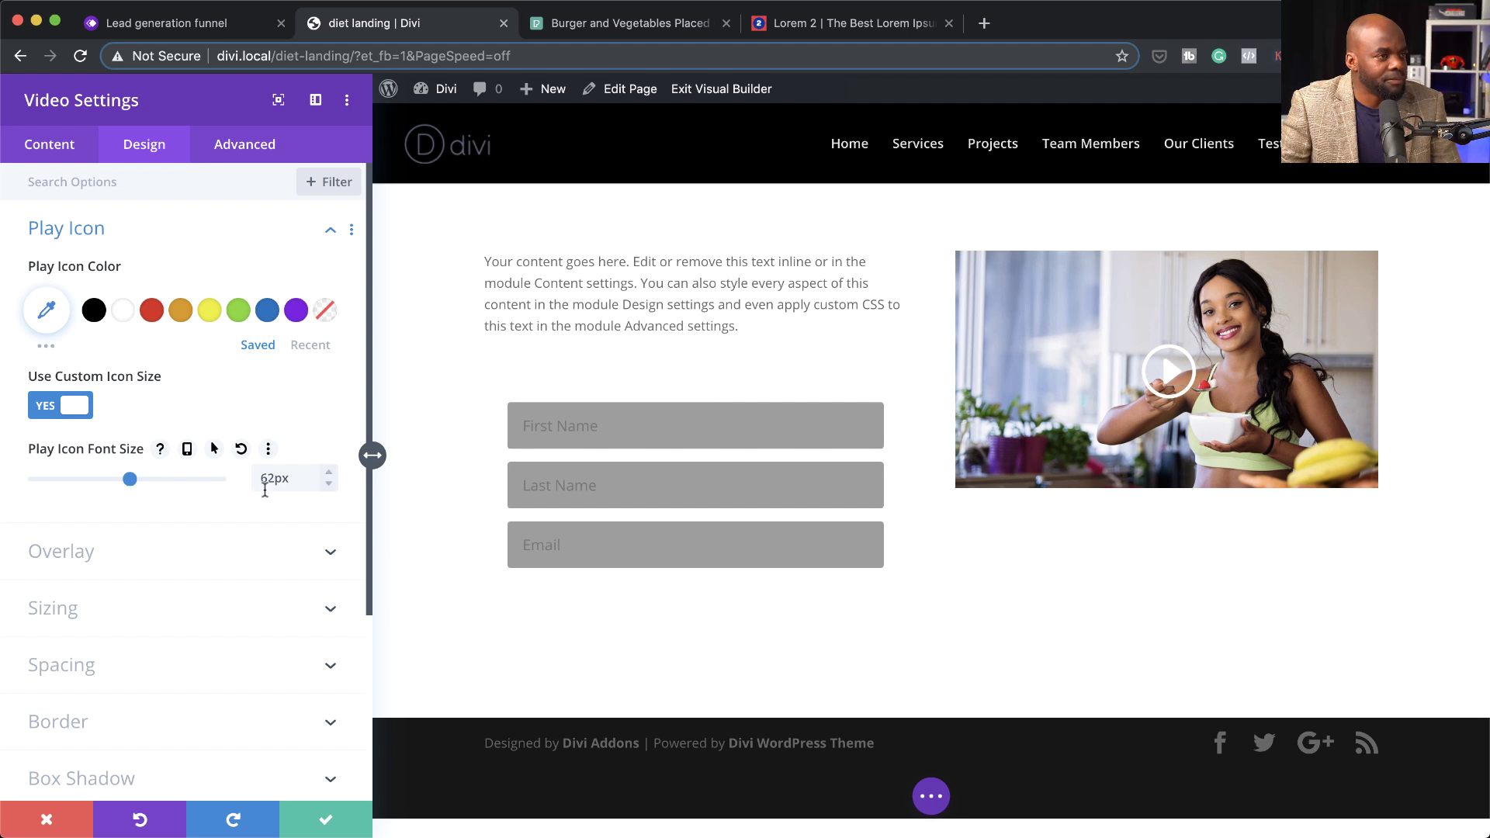
left_click(93, 311)
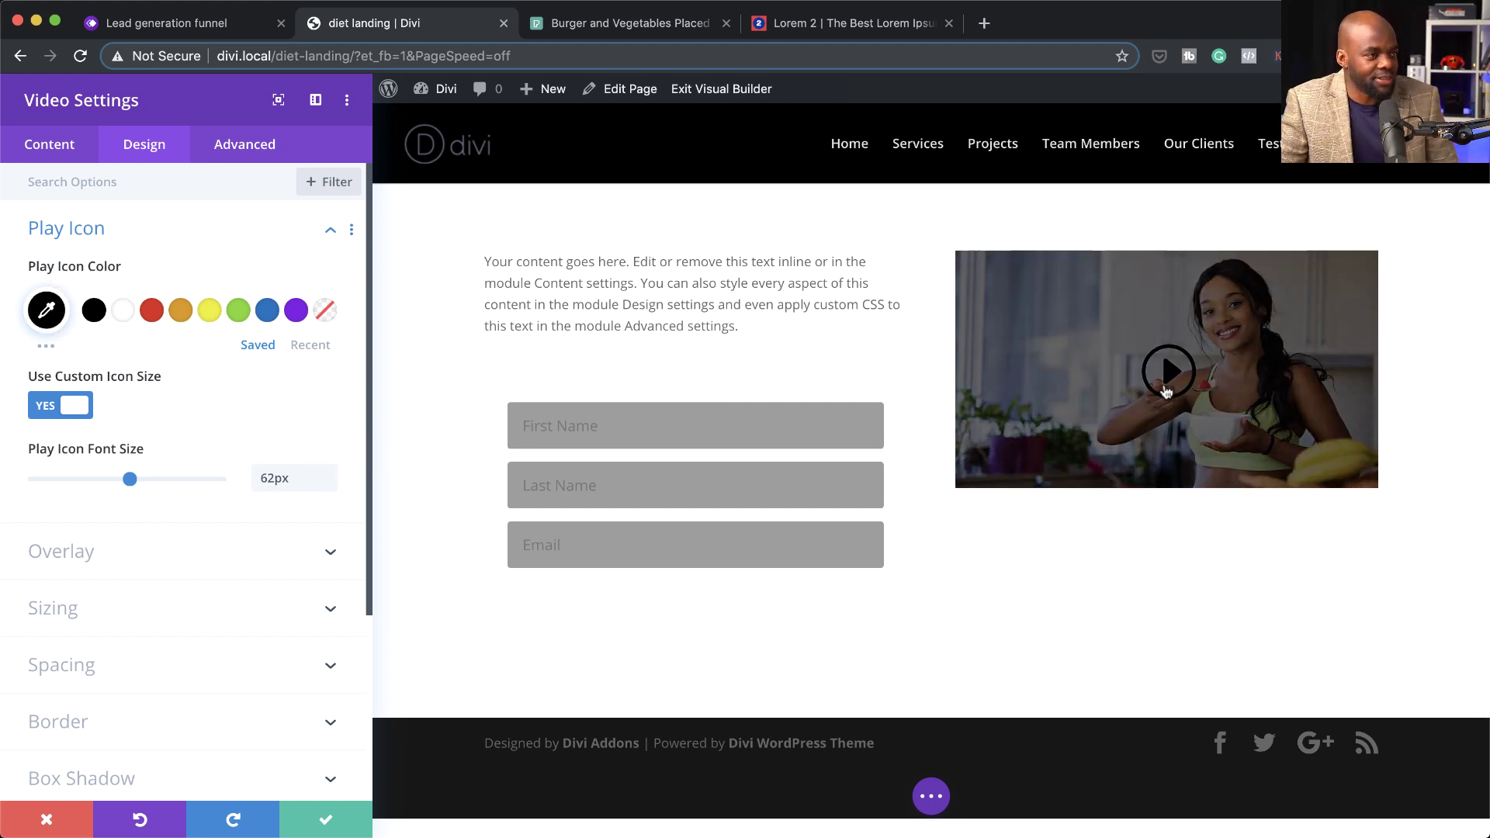
left_click(340, 827)
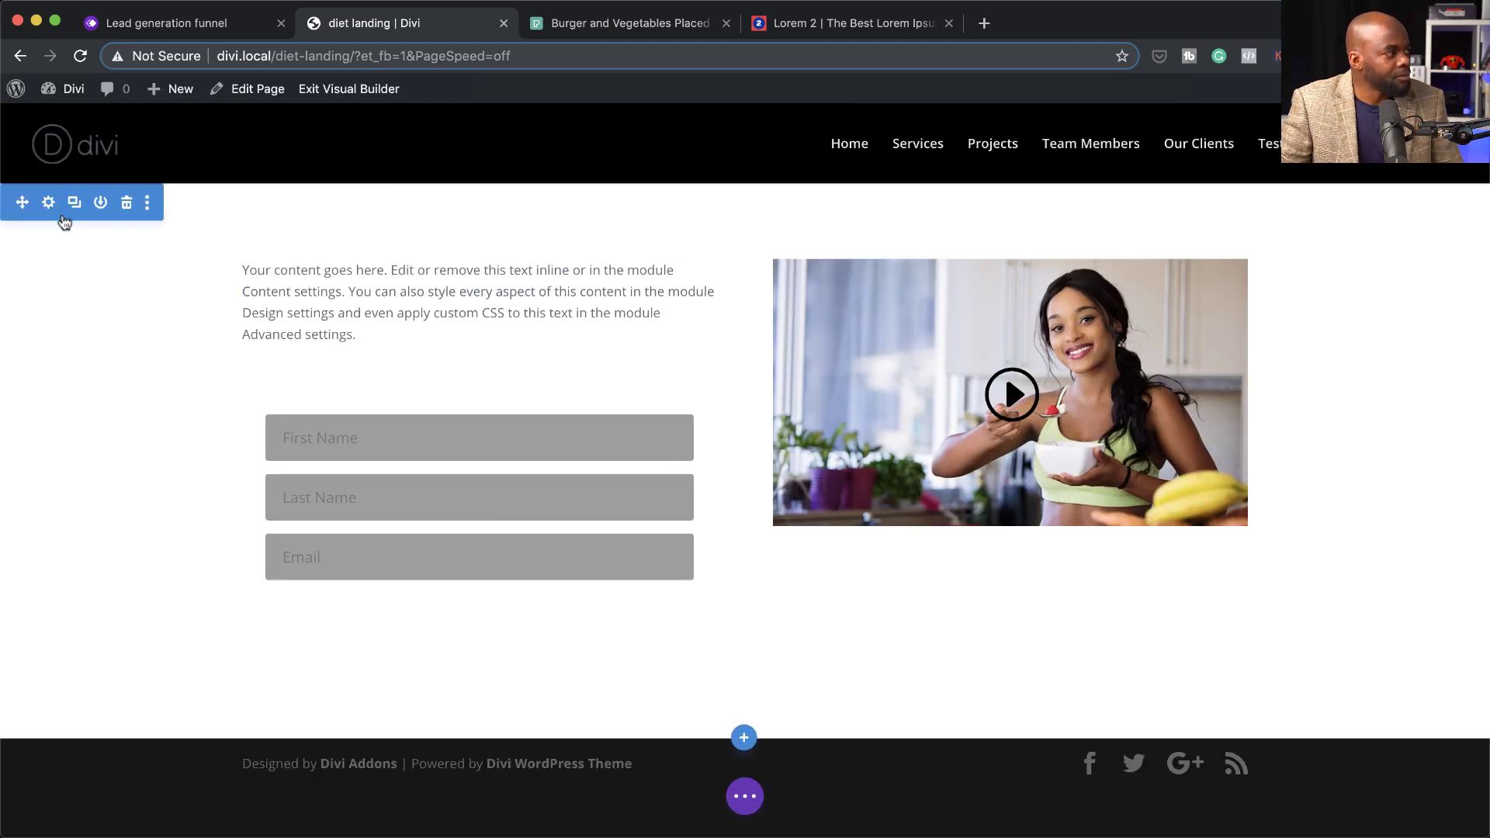
- Set the section's background image to the burger and vegetables photo from the media library
left_click(49, 204)
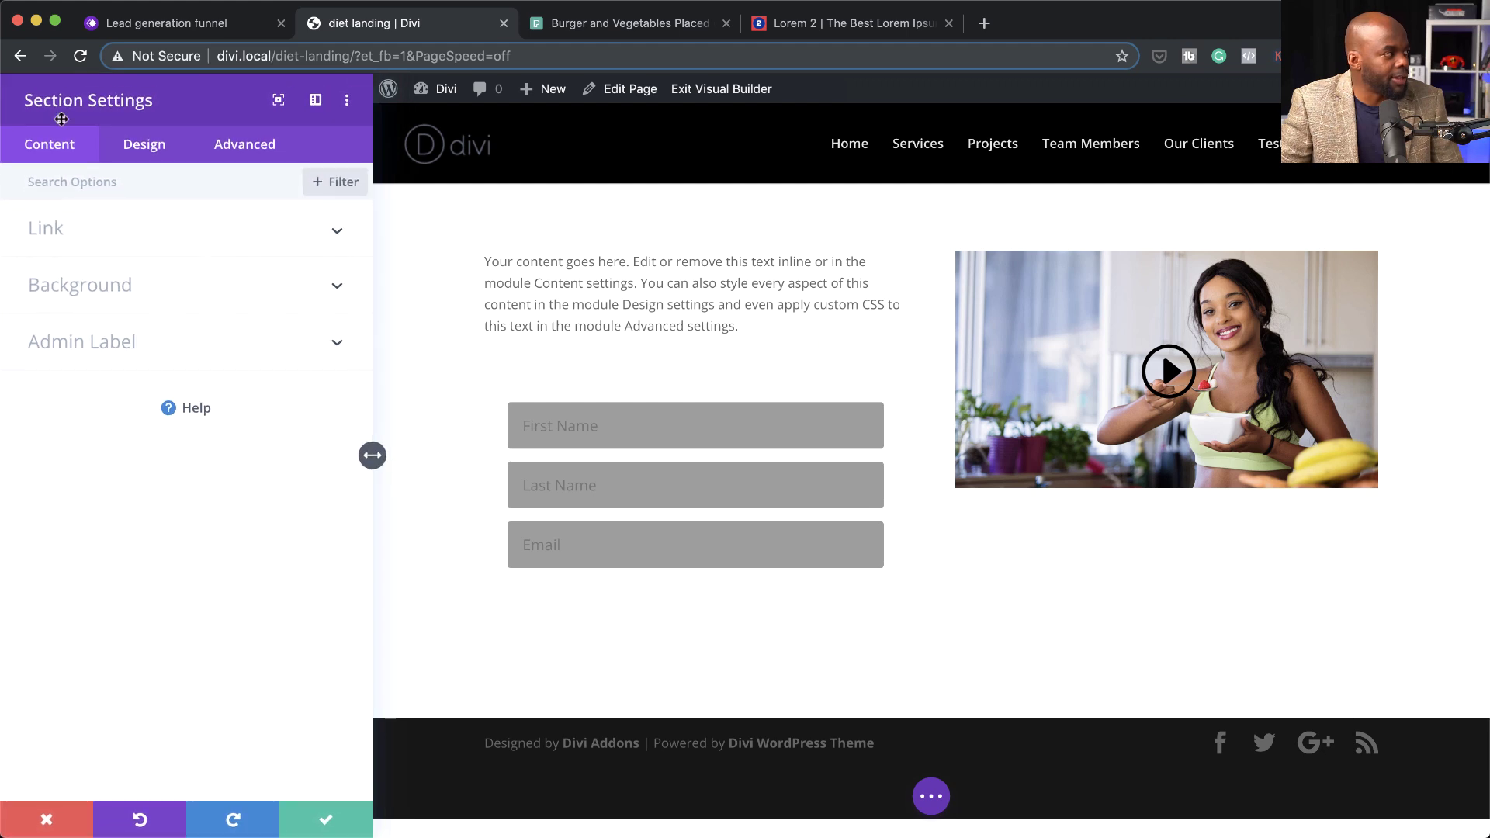
left_click(148, 144)
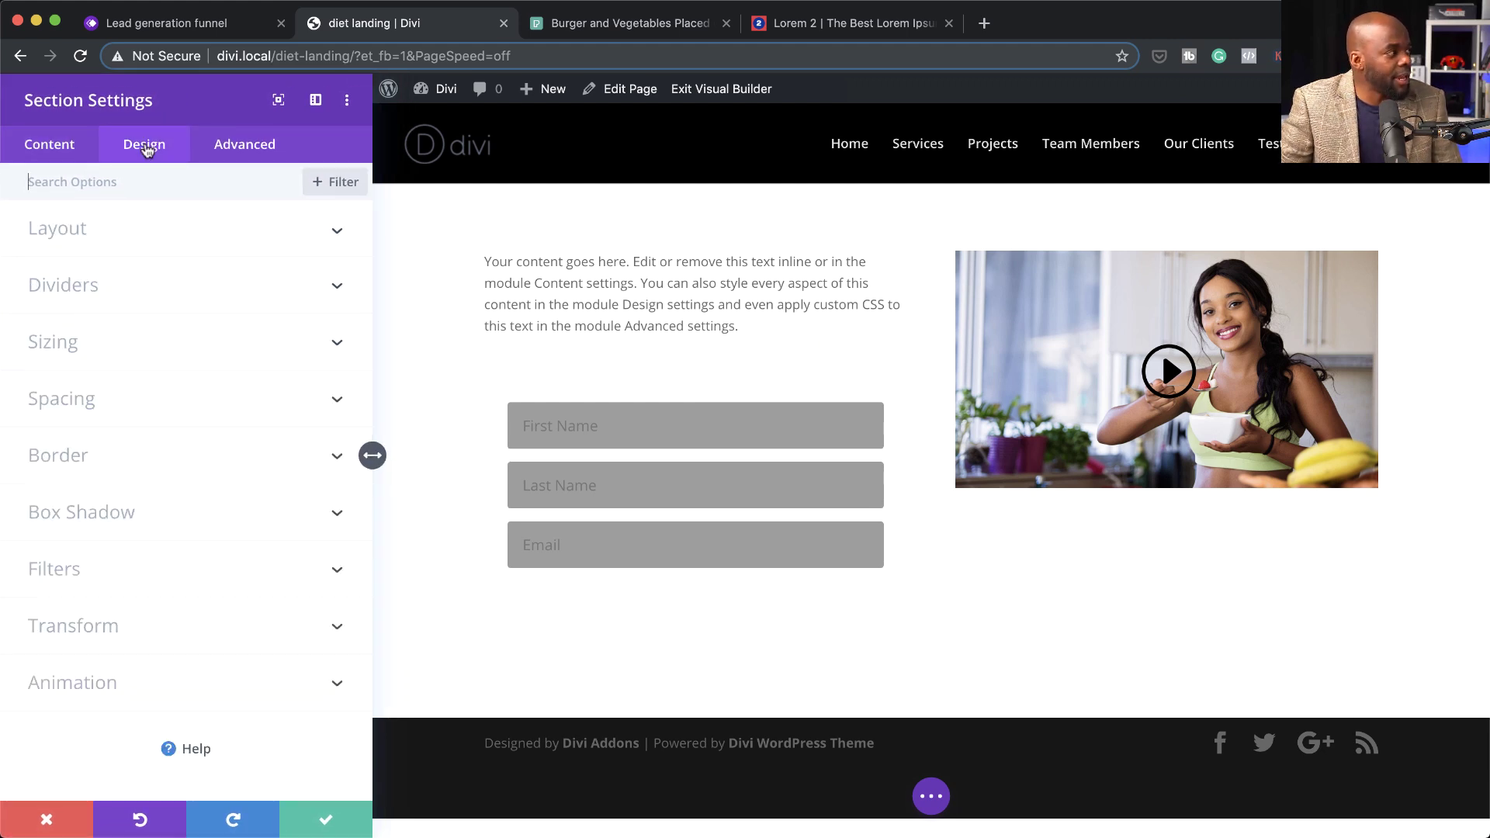
left_click(75, 150)
left_click(156, 287)
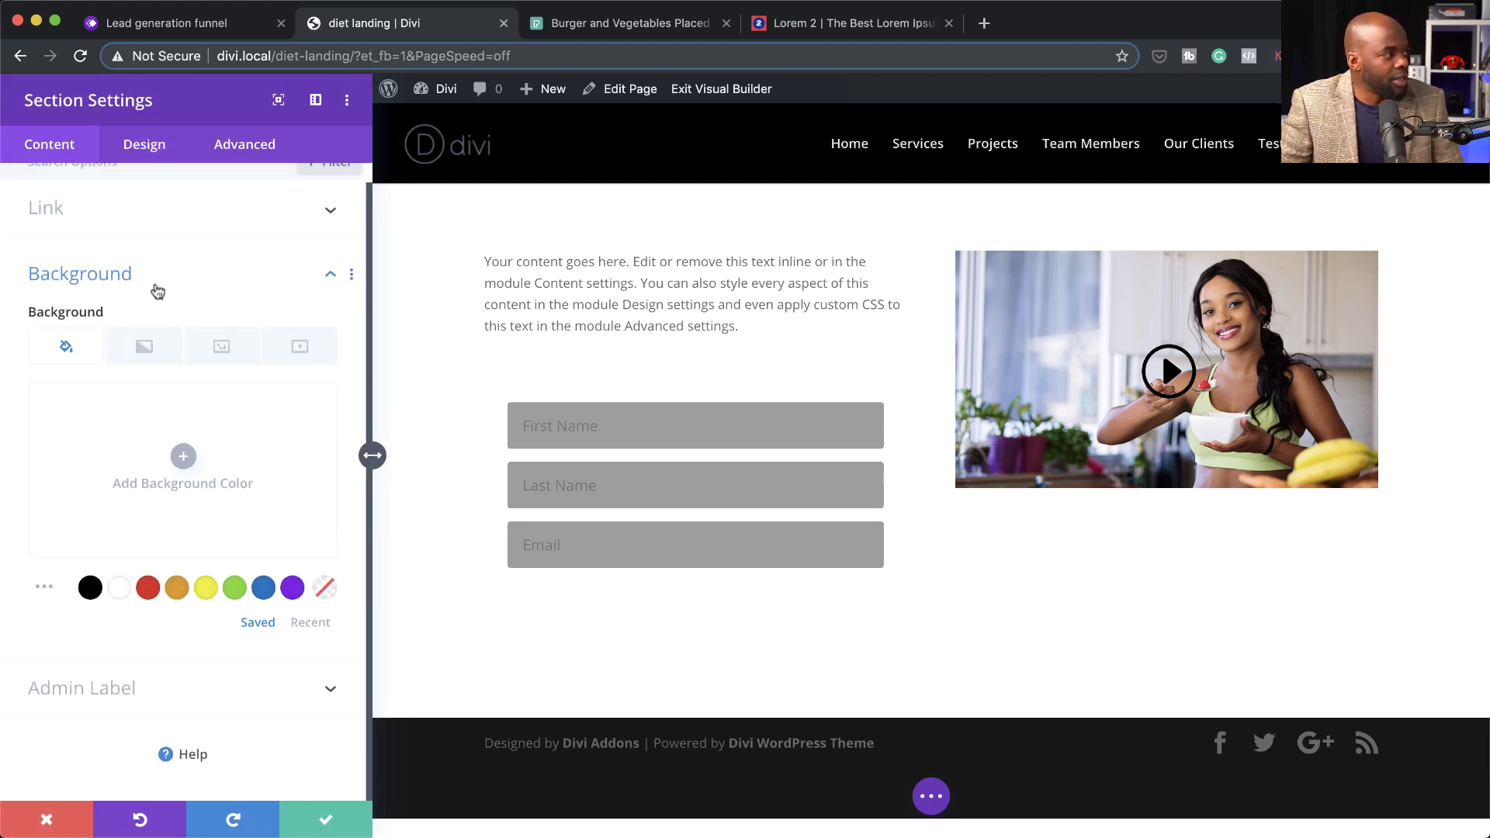
left_click(225, 349)
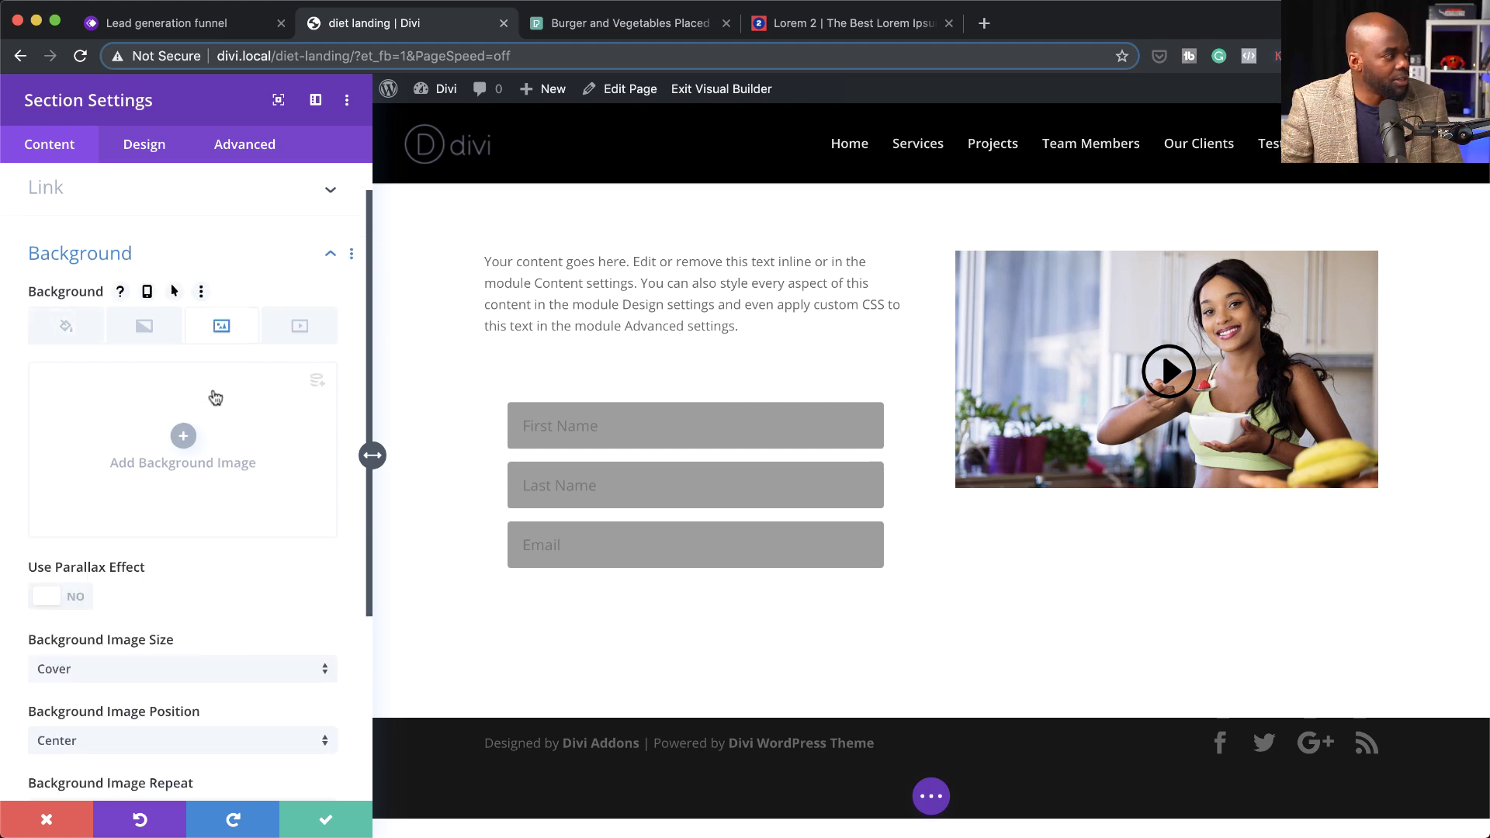
left_click(183, 431)
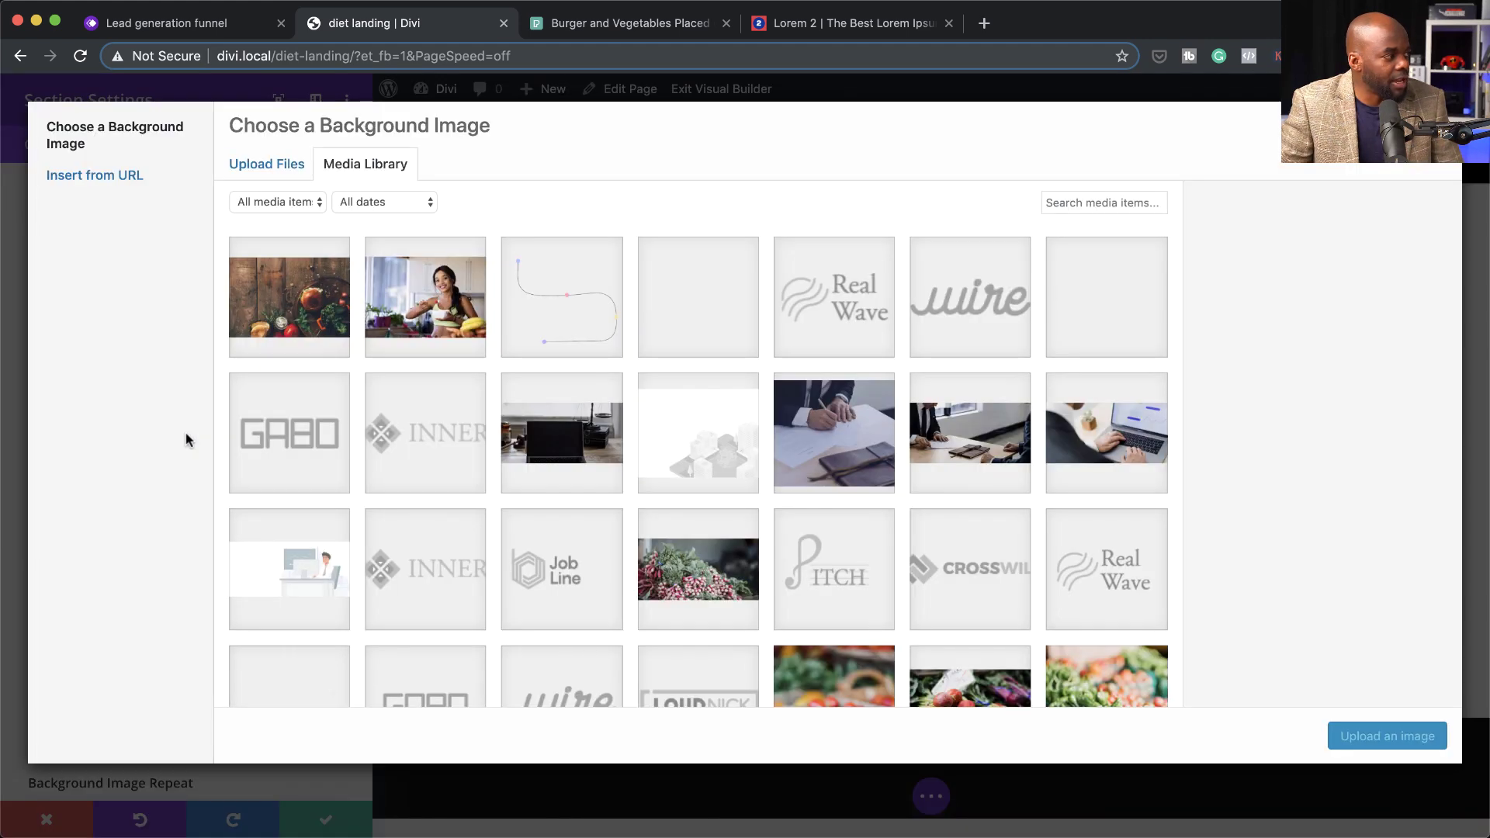
left_click(327, 294)
left_click(1368, 741)
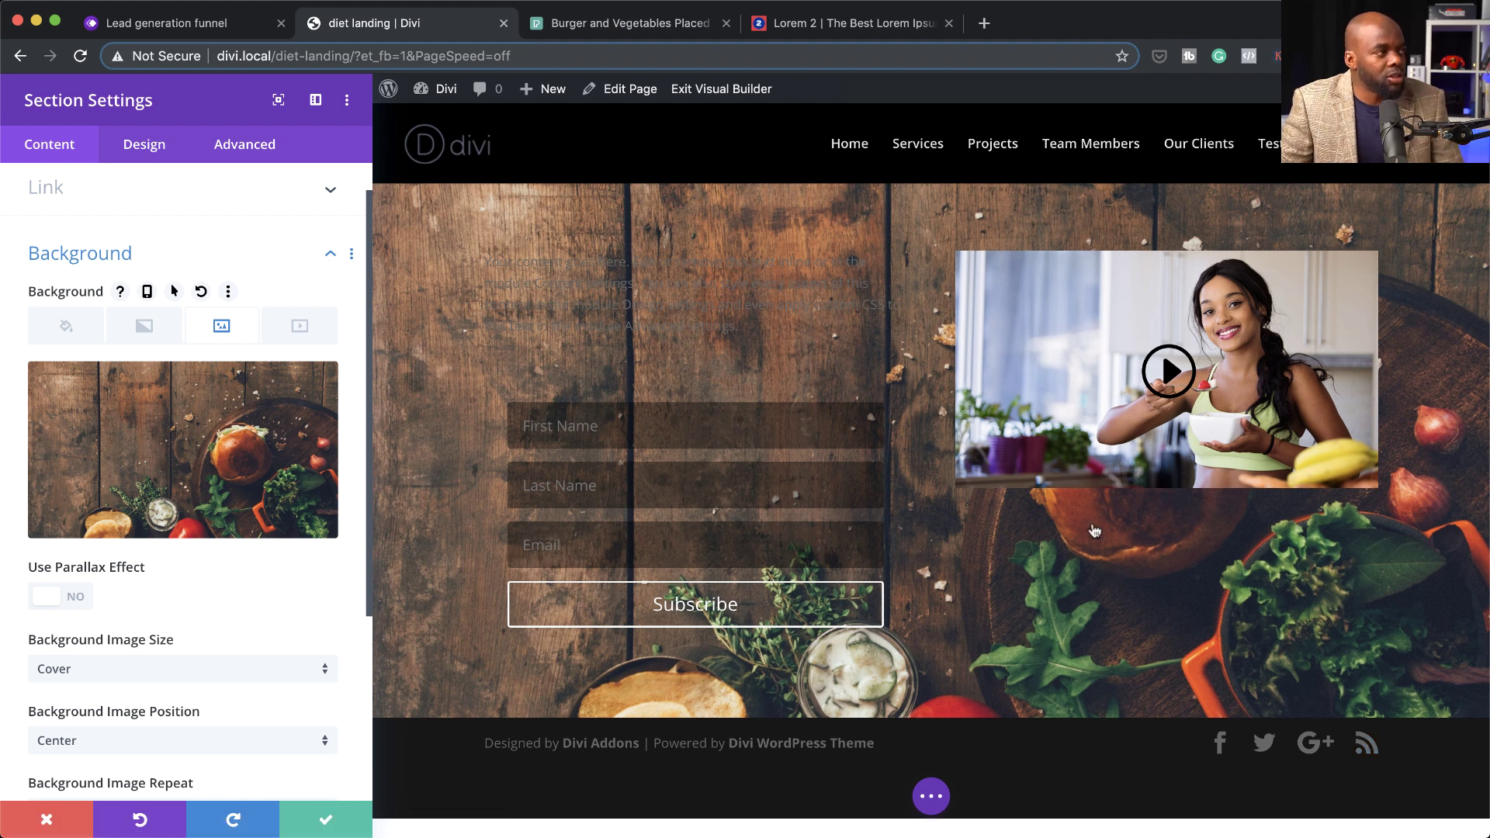
- Switch to the Pexels page of the burger and vegetables photo, dismiss its thank-you pop-up, and close the page
left_click(654, 24)
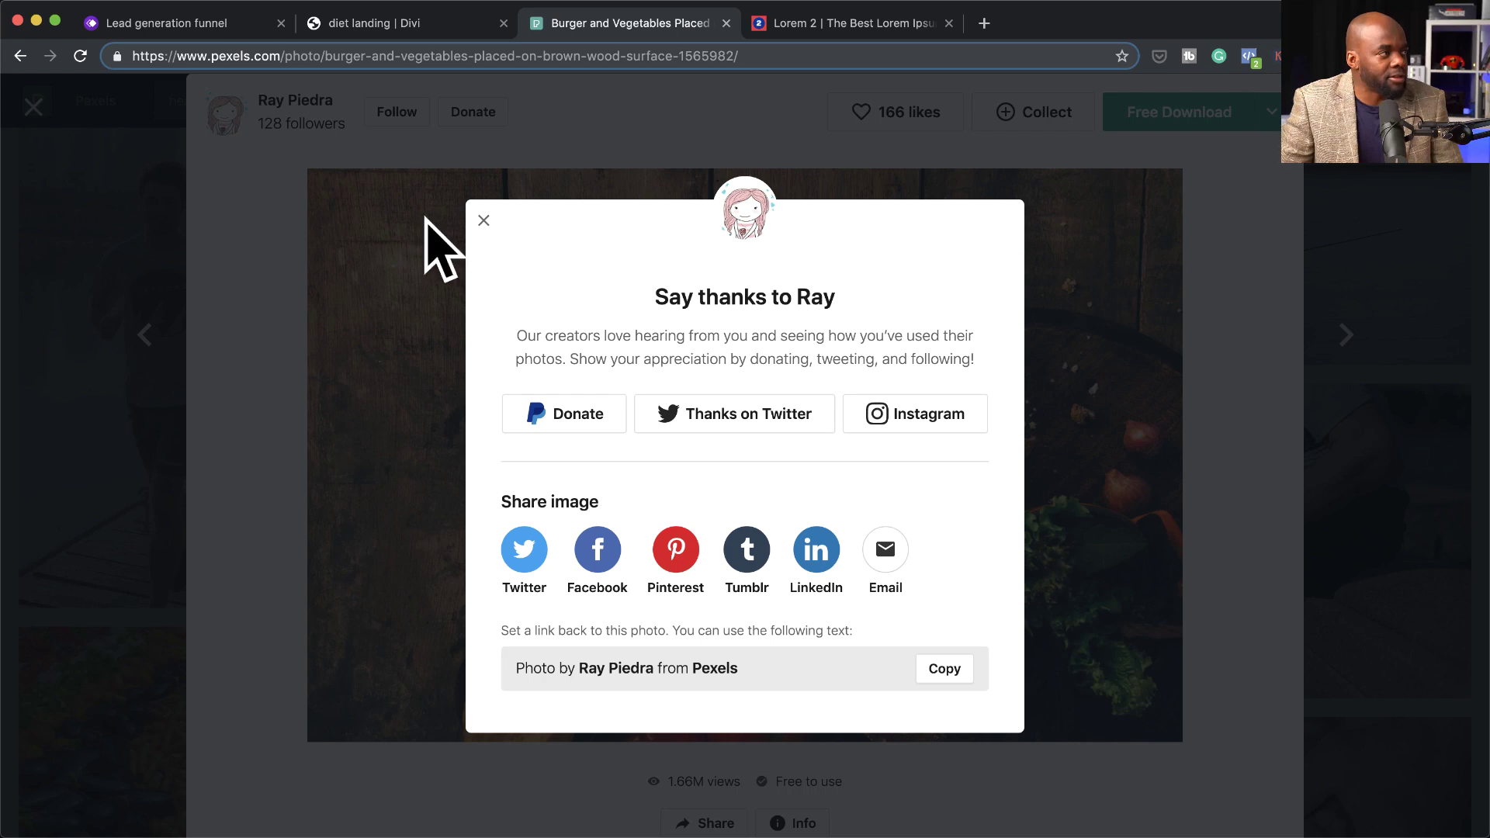
left_click(483, 221)
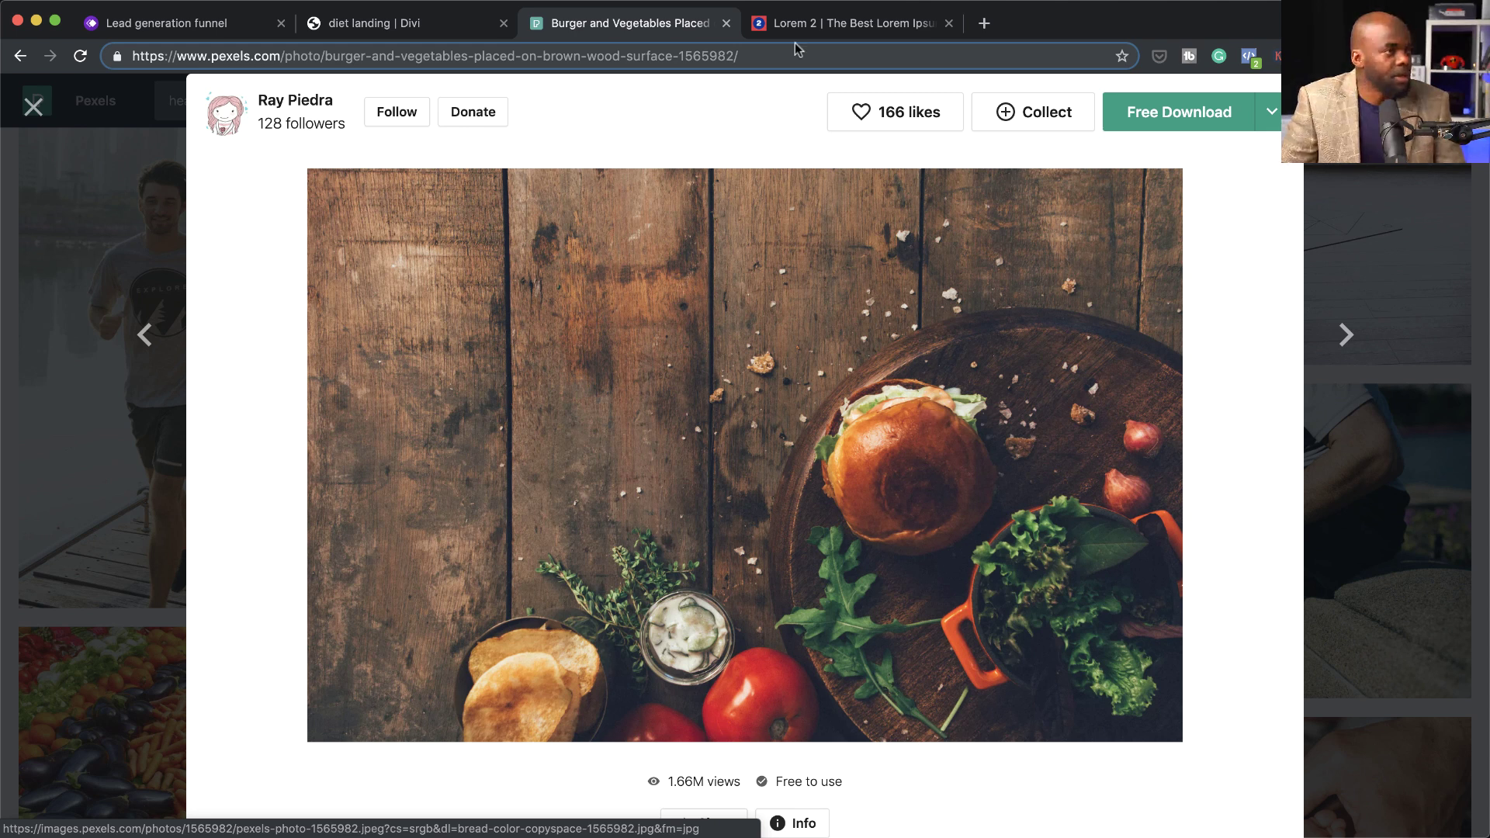
key("super+w")
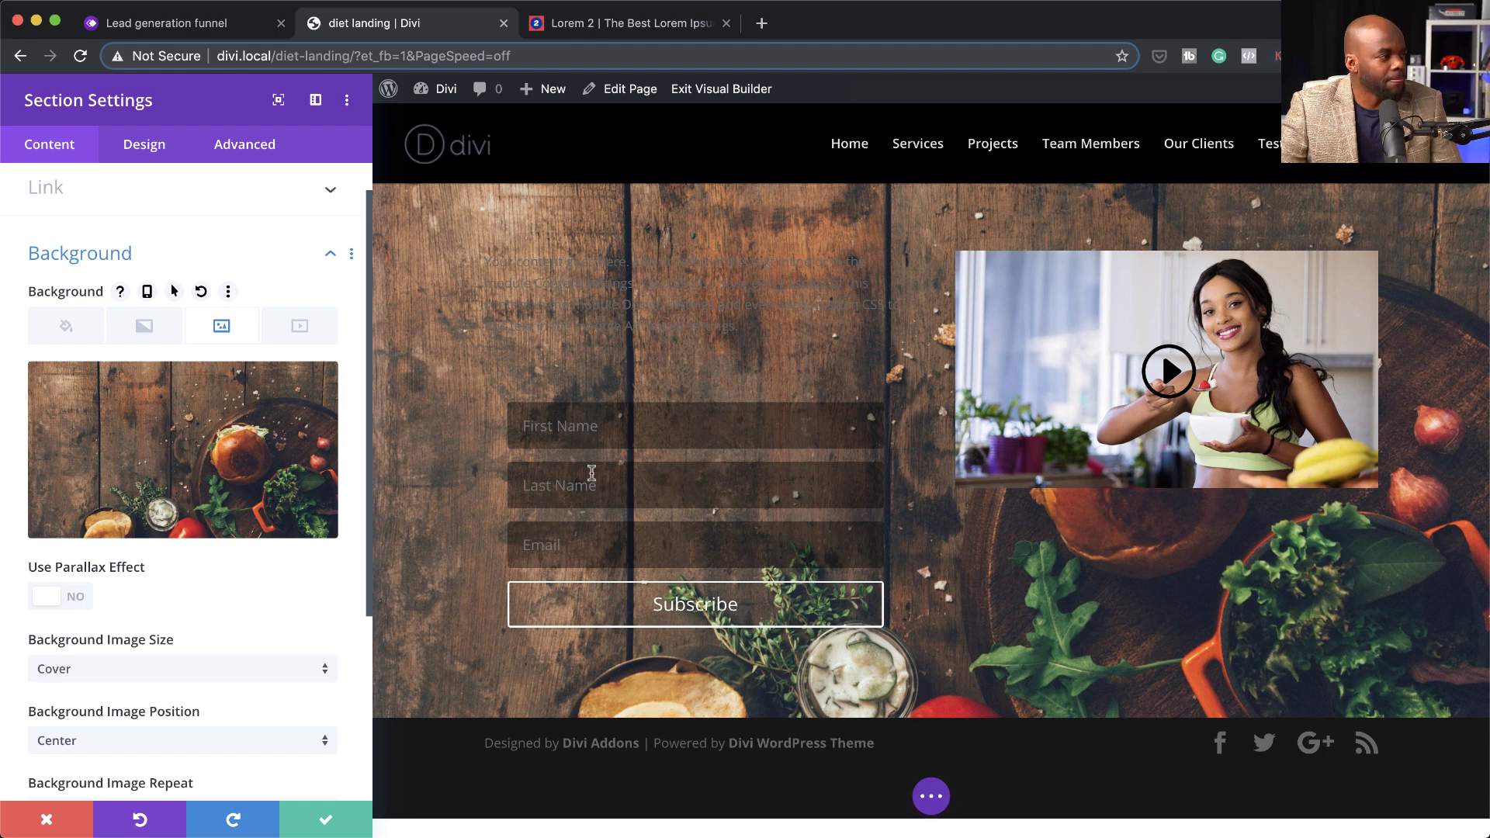
- Save the section settings and hide the Last Name field in the Email Optin form
left_click(326, 819)
left_click(446, 420)
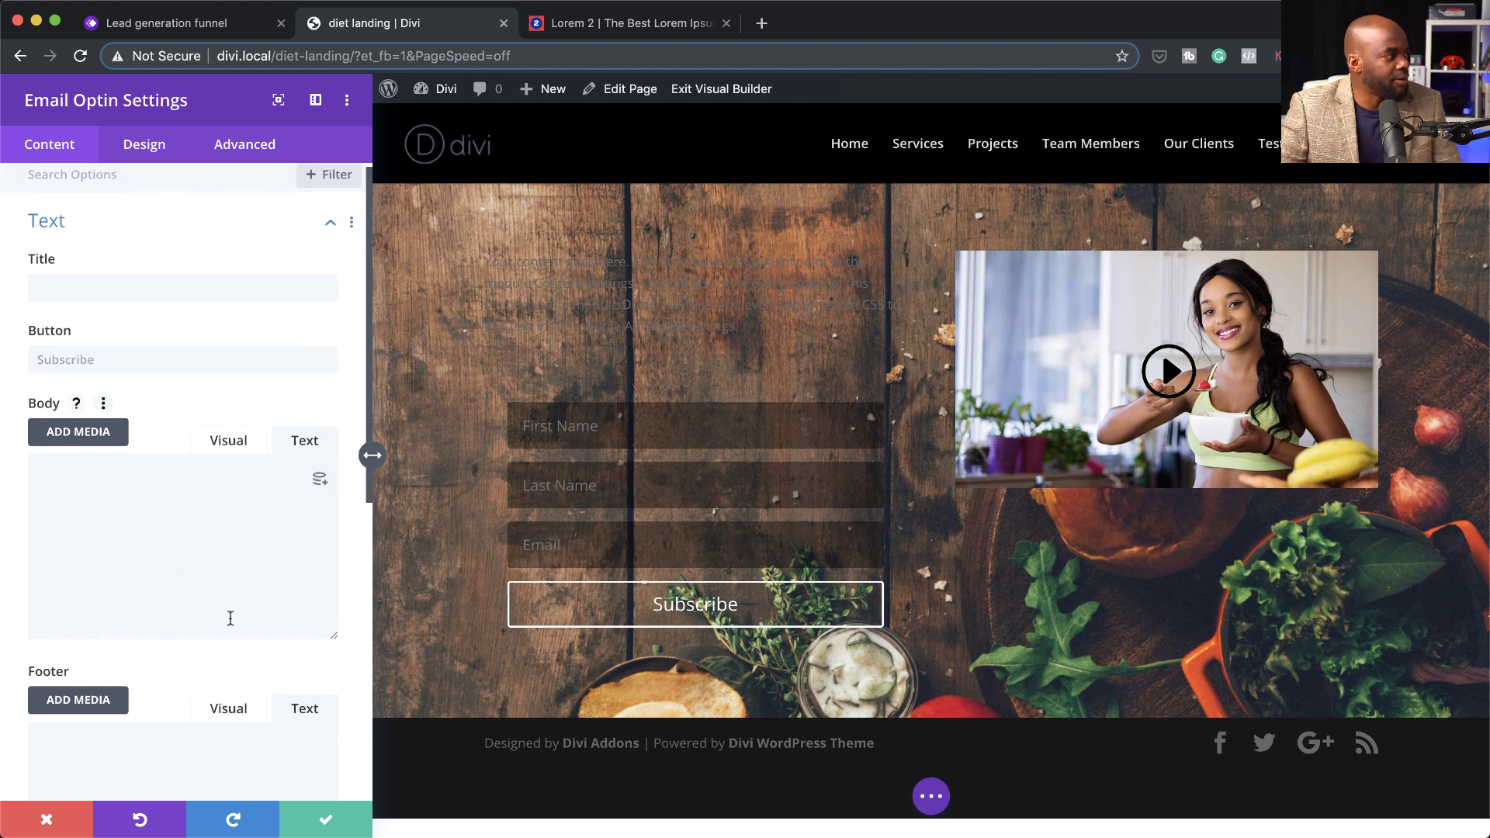
scroll(231, 617, "down", 6)
scroll(231, 625, "down", 3)
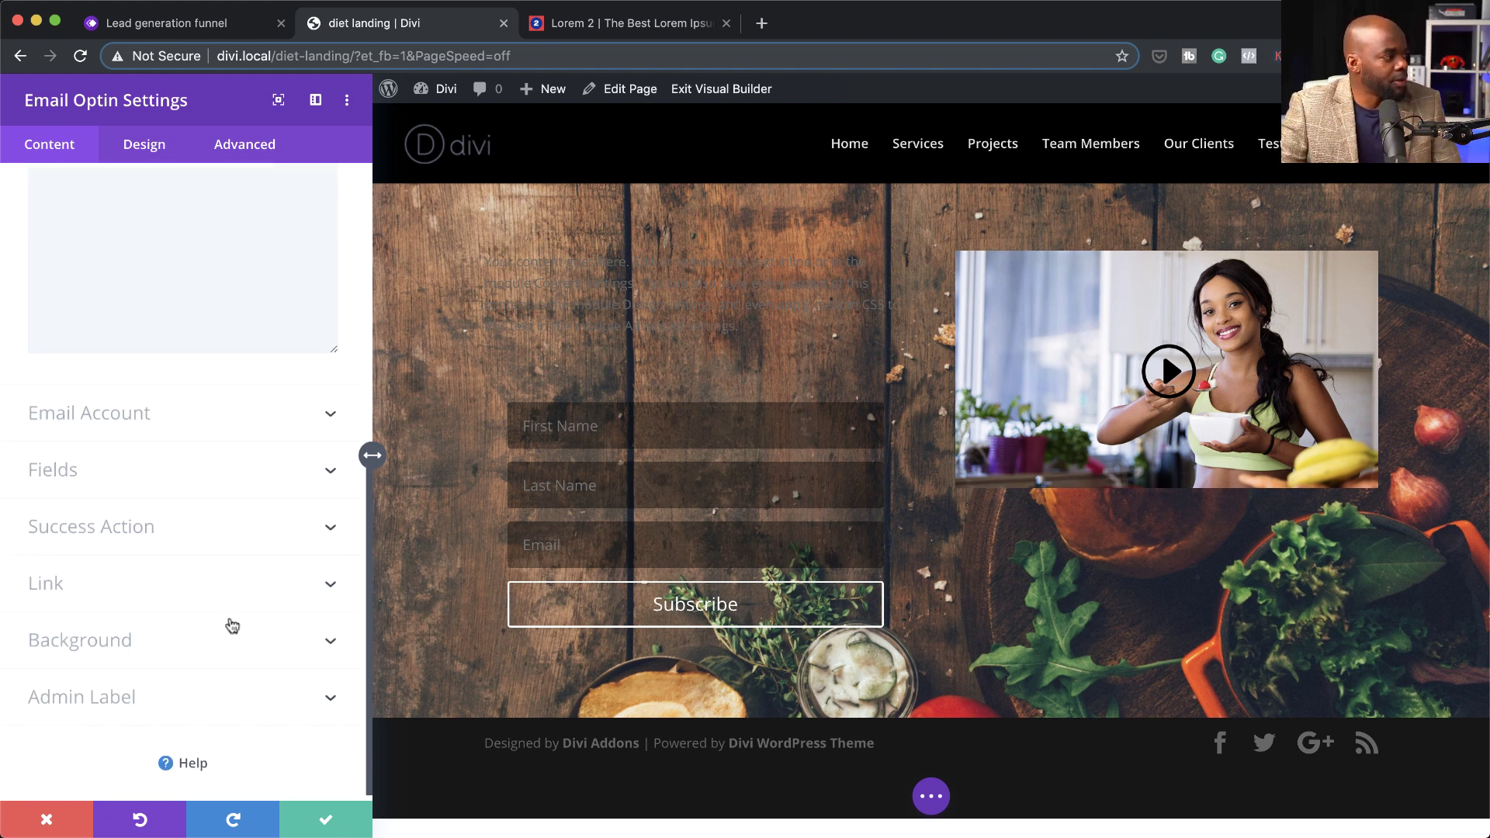
left_click(153, 478)
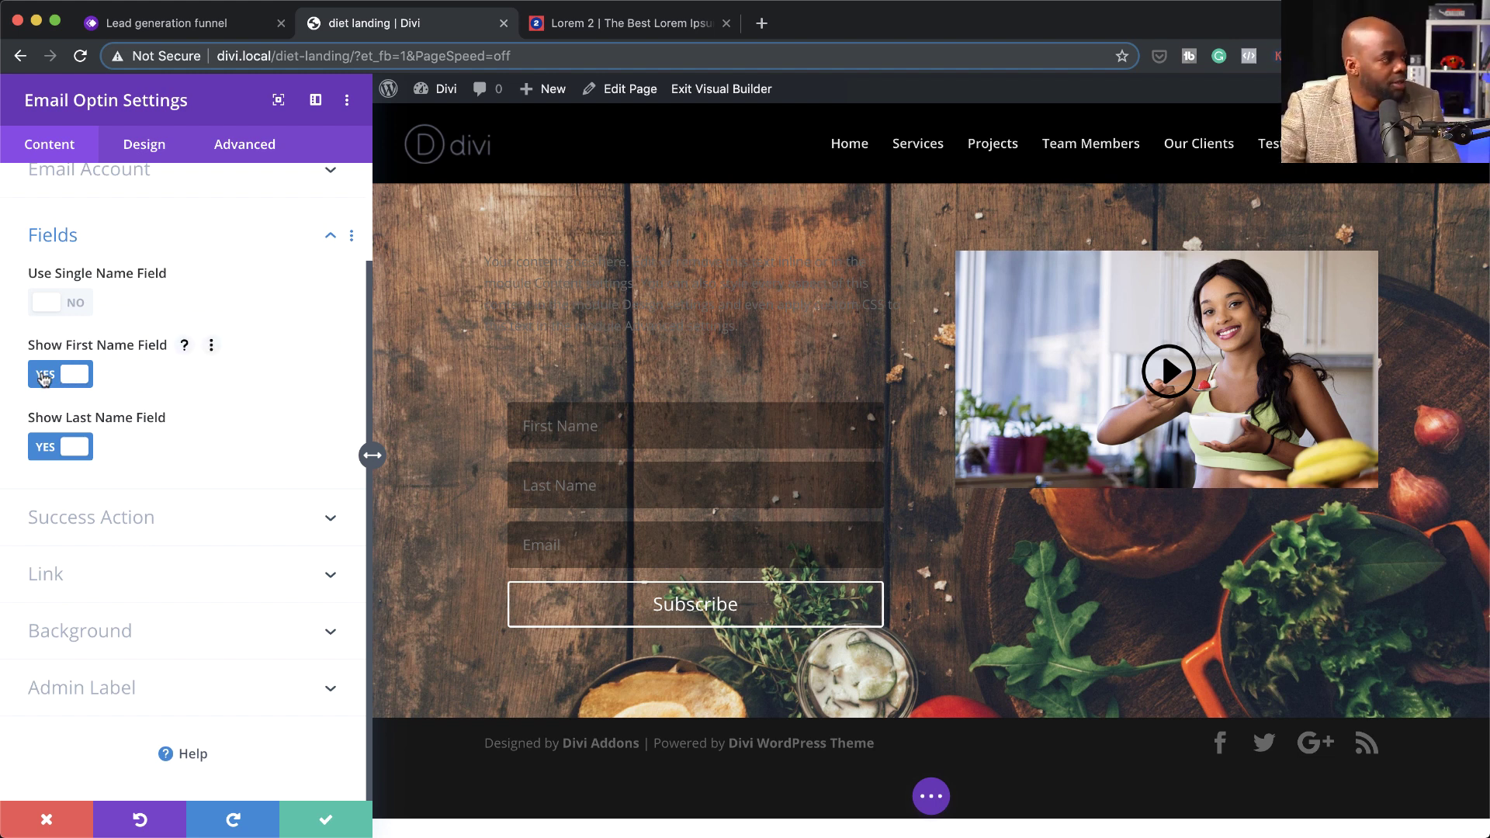
left_click(43, 450)
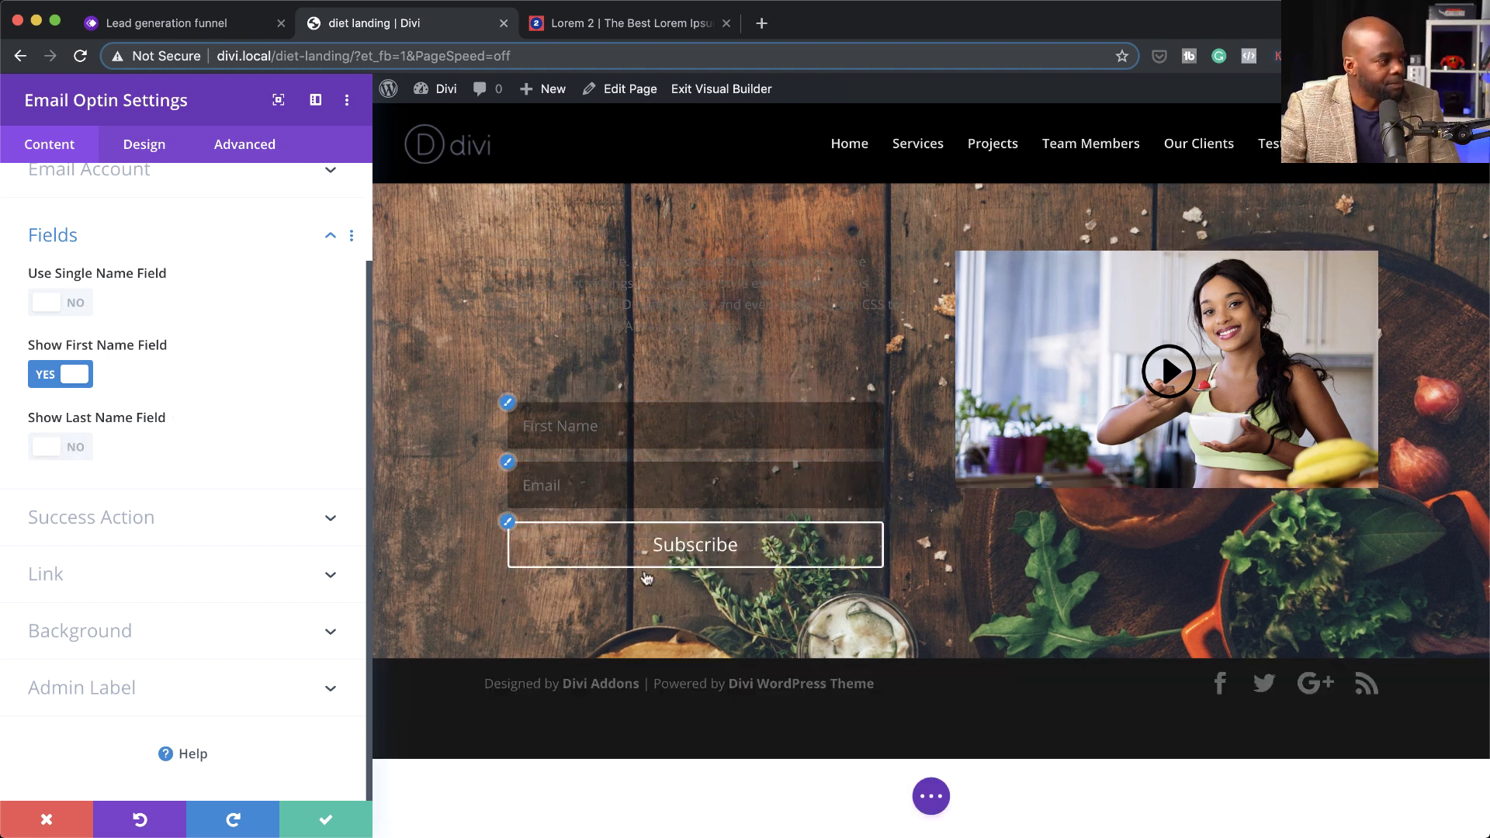
- Enable custom styles for the optin form's Subscribe button and set its text colour to white
left_click(508, 524)
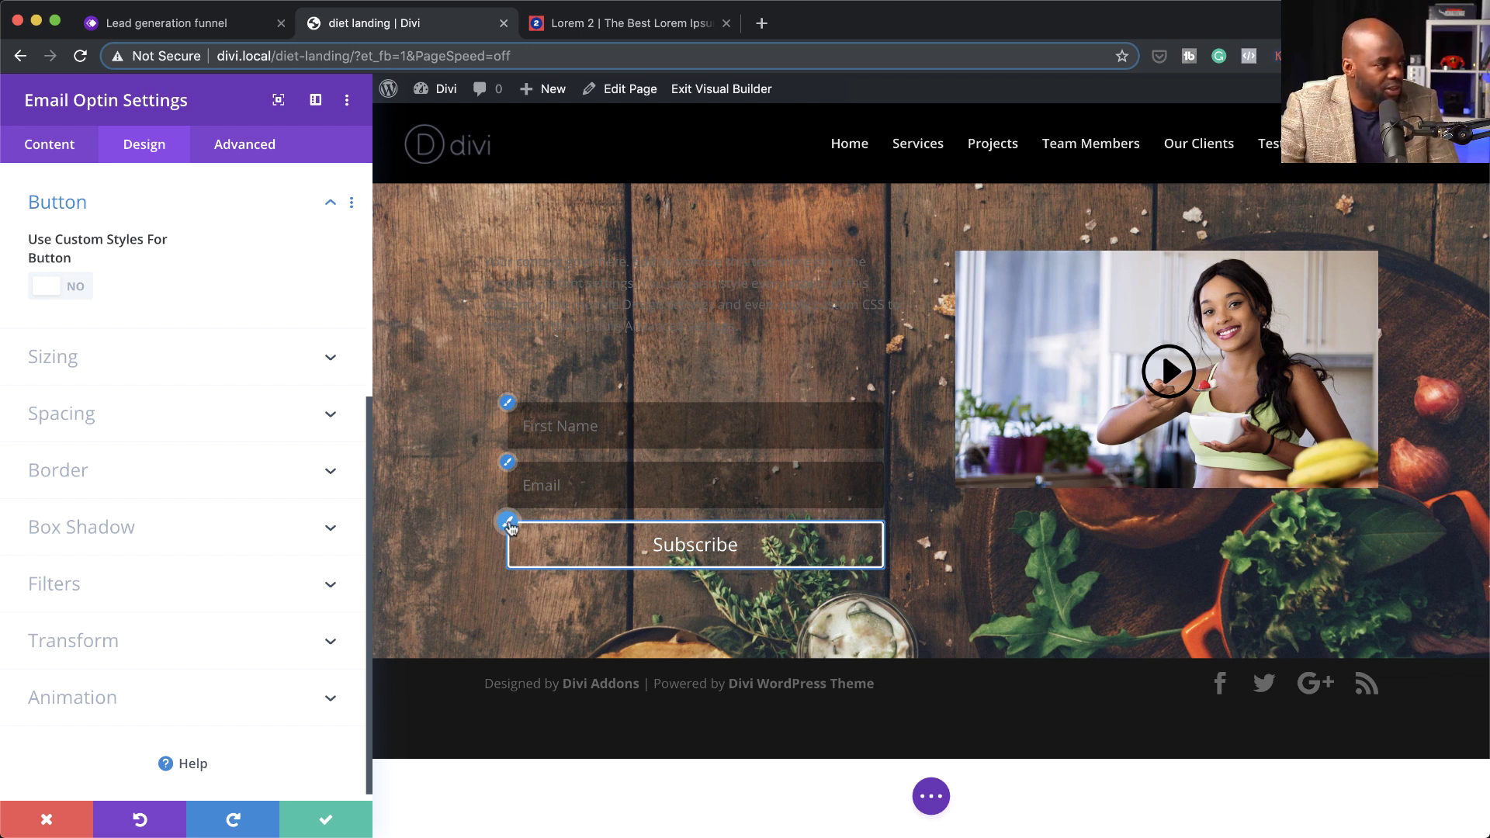
left_click(78, 287)
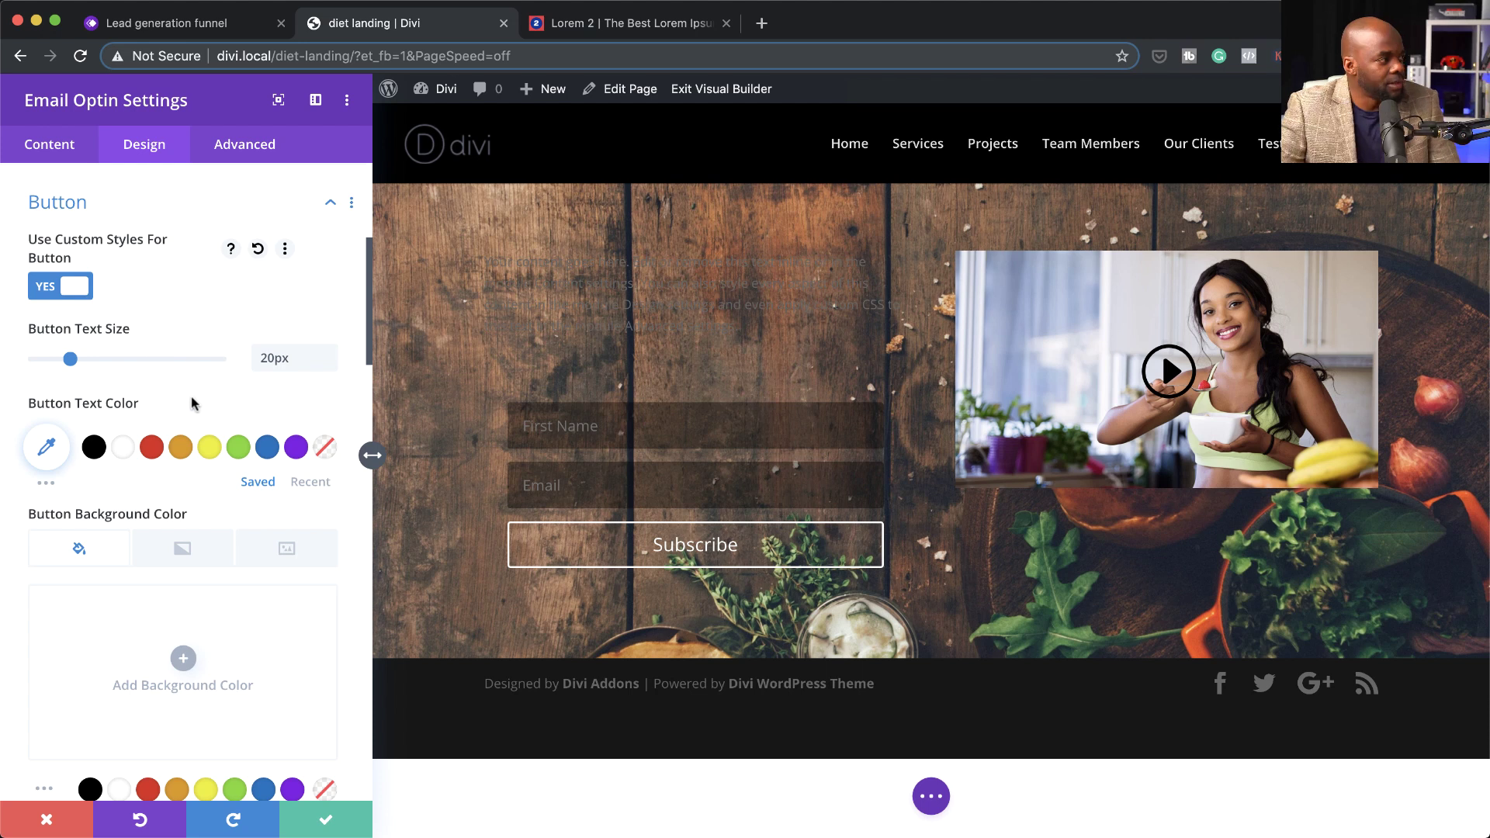
left_click(181, 451)
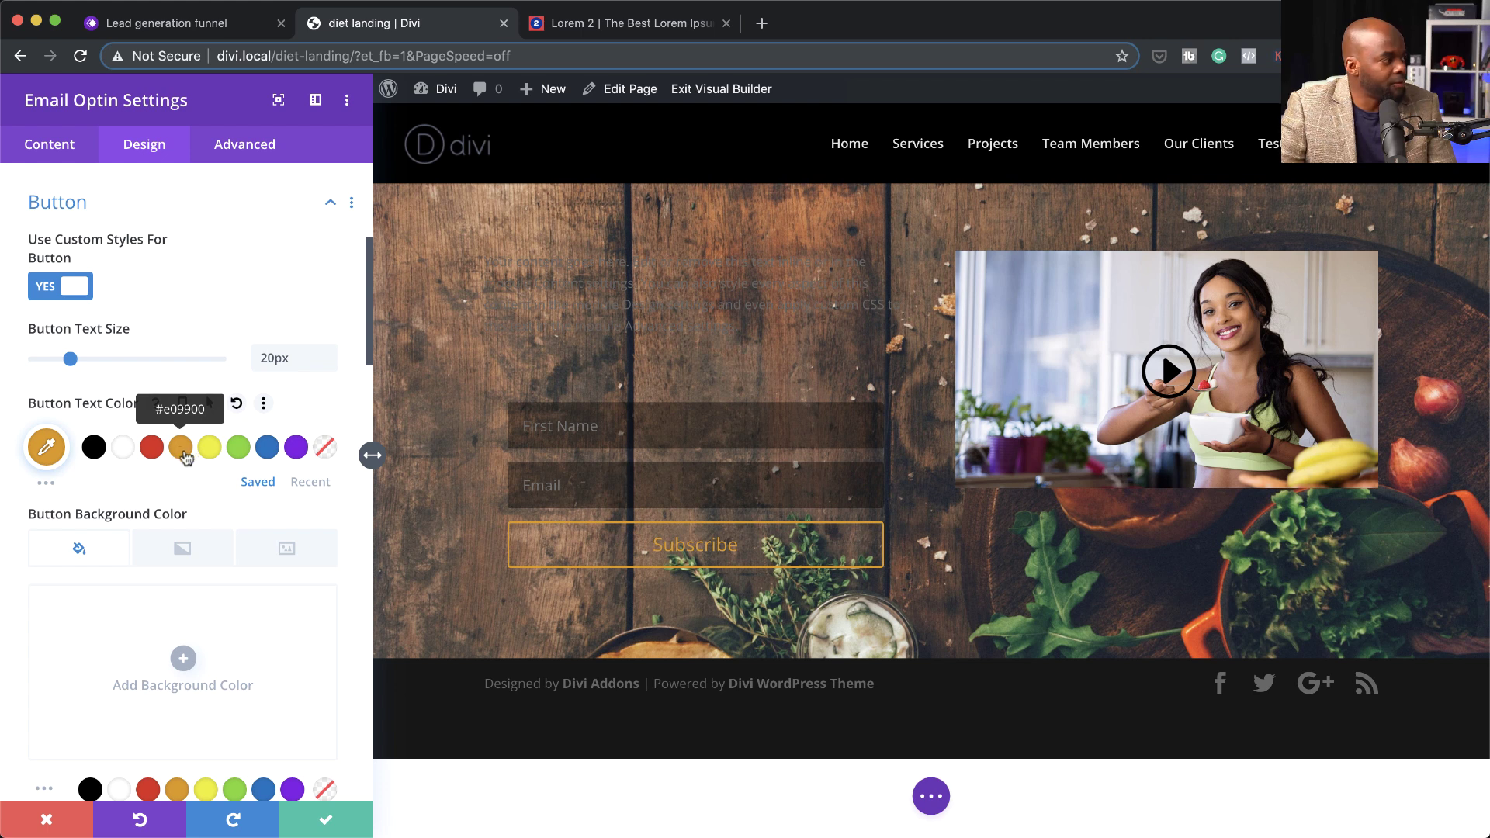
left_click(122, 448)
- Set the Subscribe button's background and border colours to orange (#e09900)
scroll(230, 473, "down", 5)
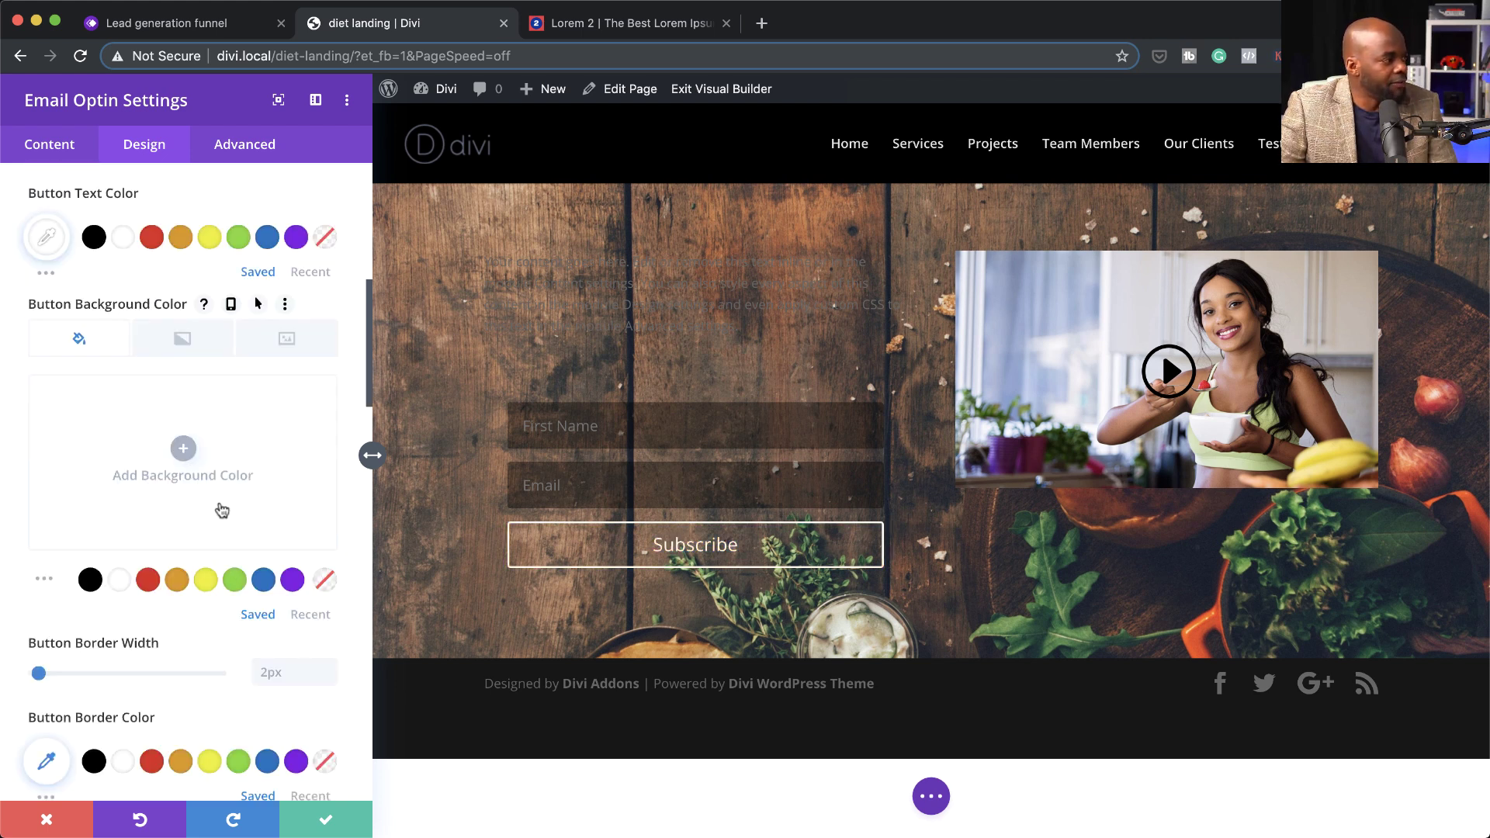
left_click(179, 455)
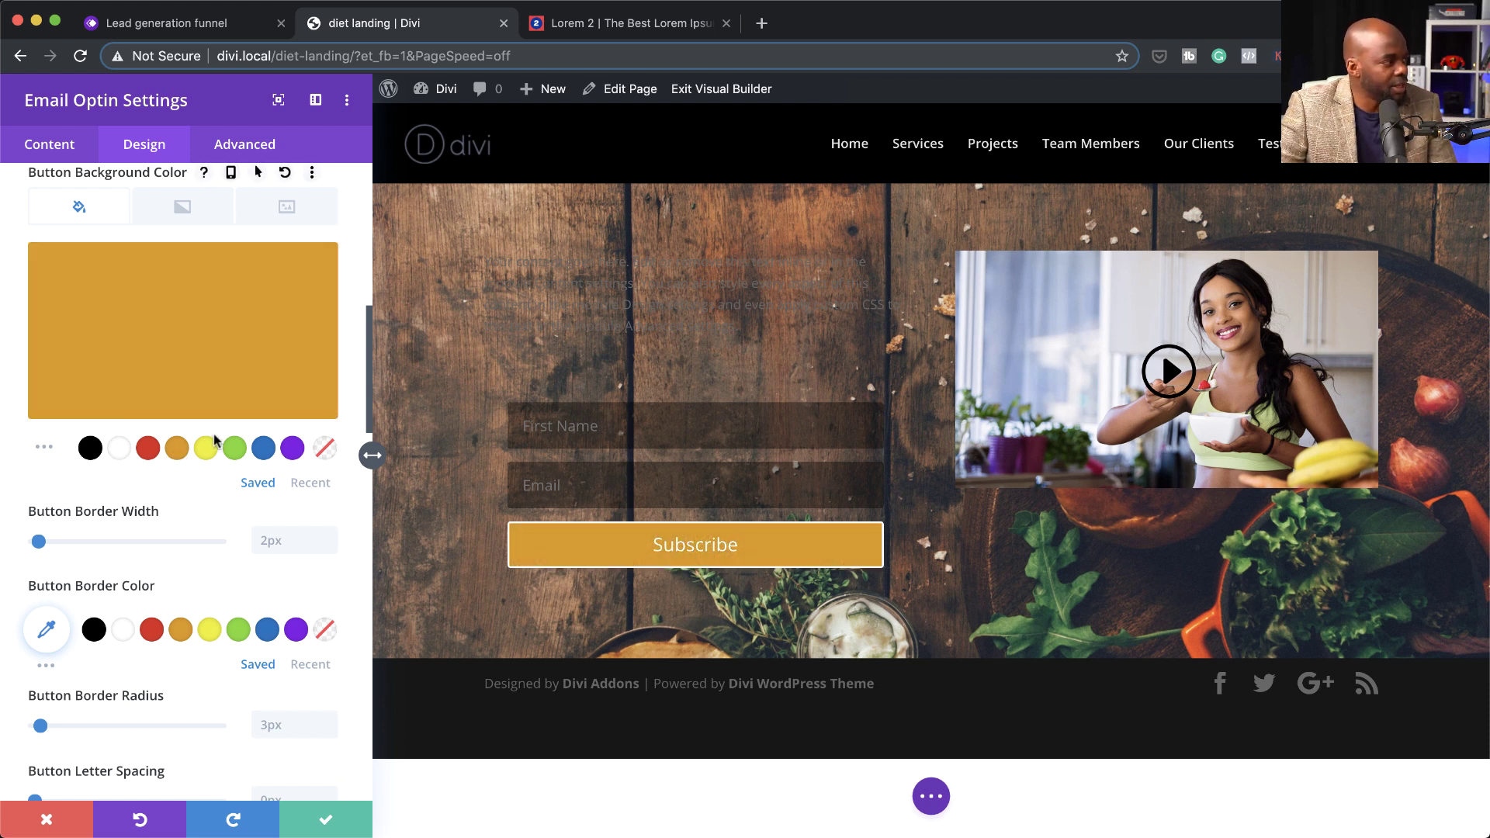
scroll(194, 616, "down", 1)
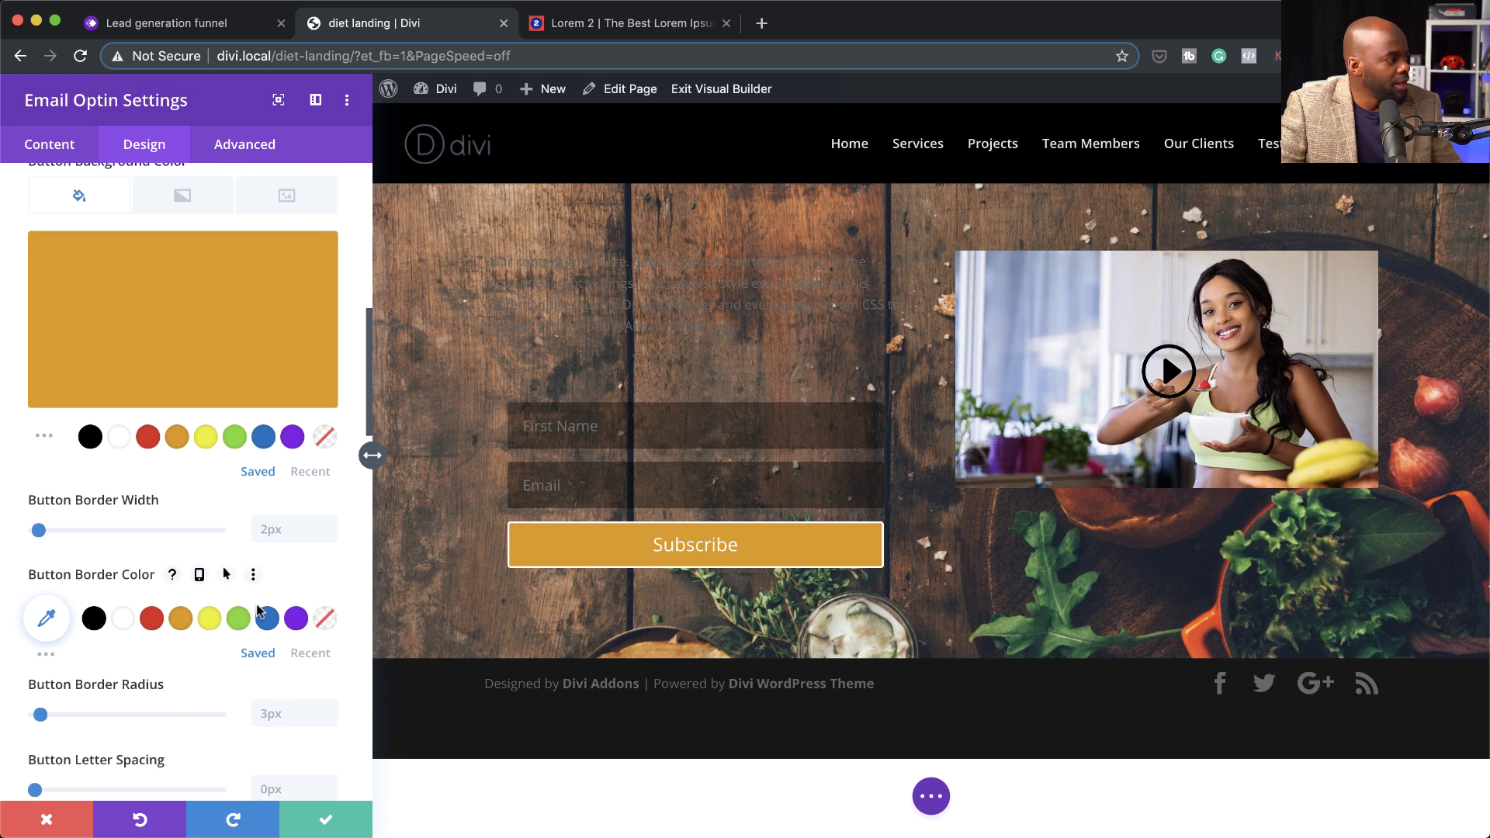
left_click(179, 606)
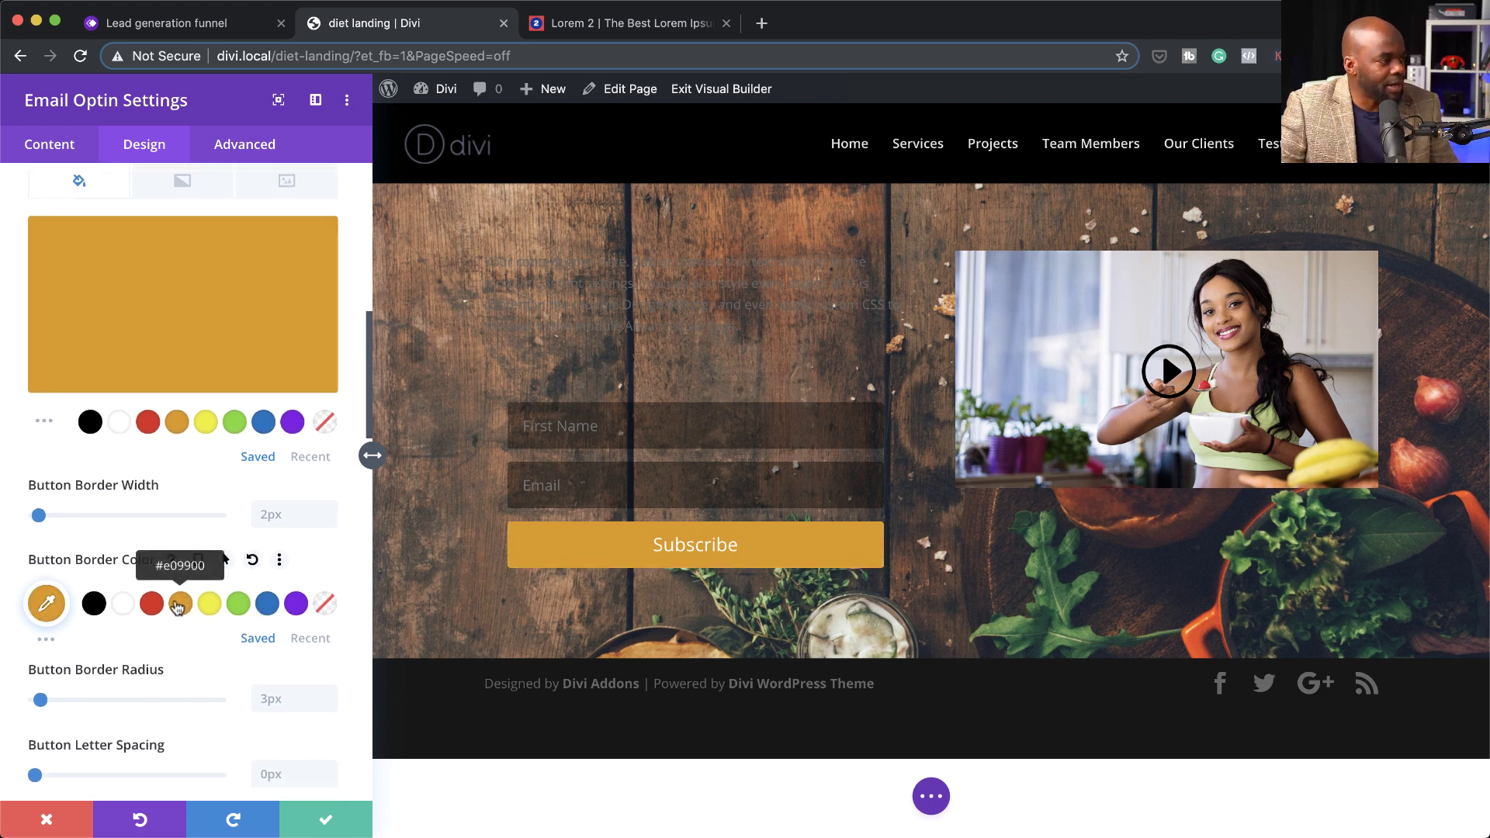
- Set the Subscribe button's font to Poppins
scroll(186, 604, "down", 2)
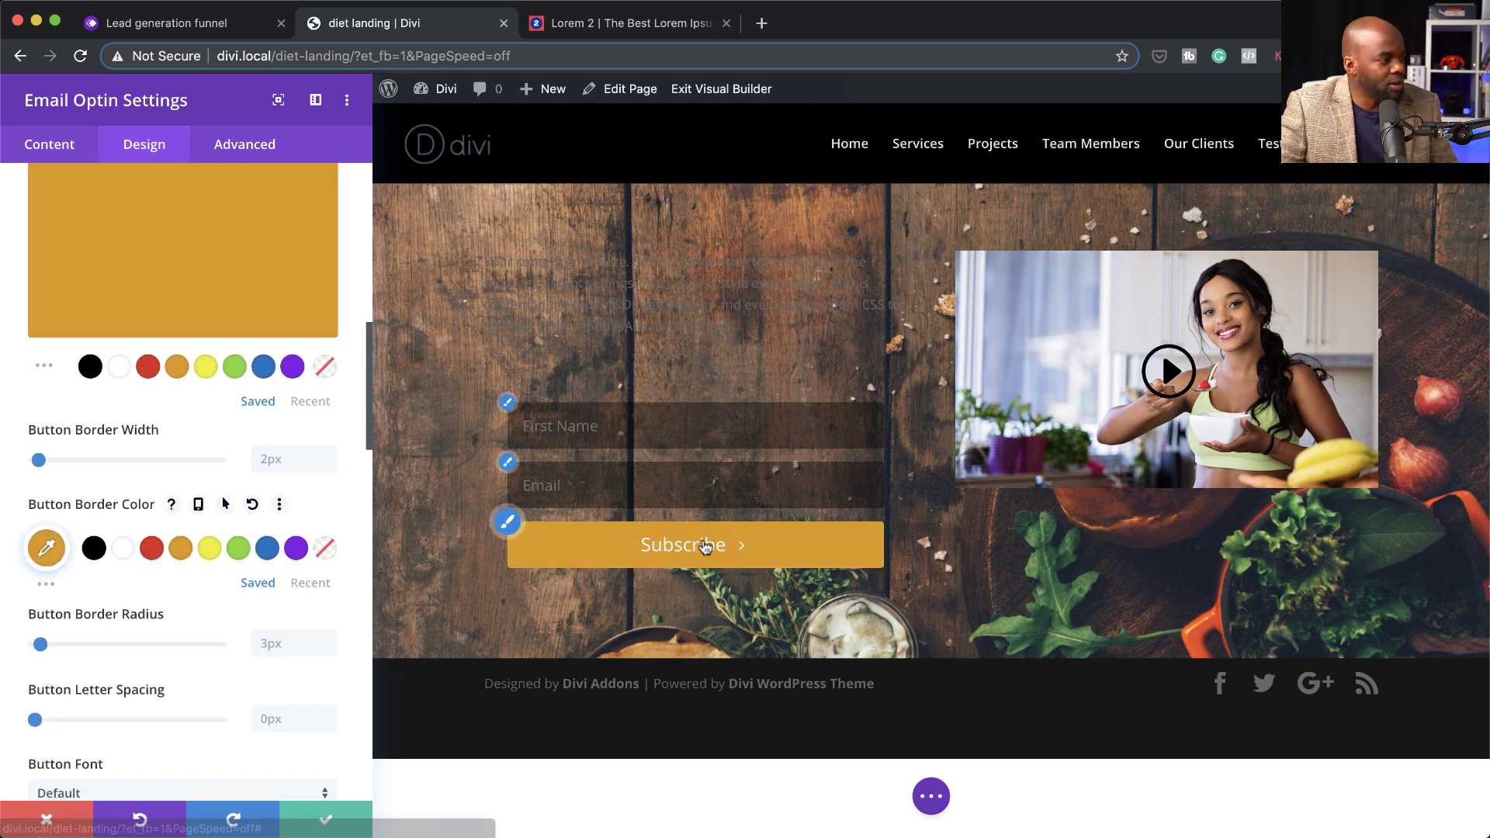
scroll(249, 640, "down", 3)
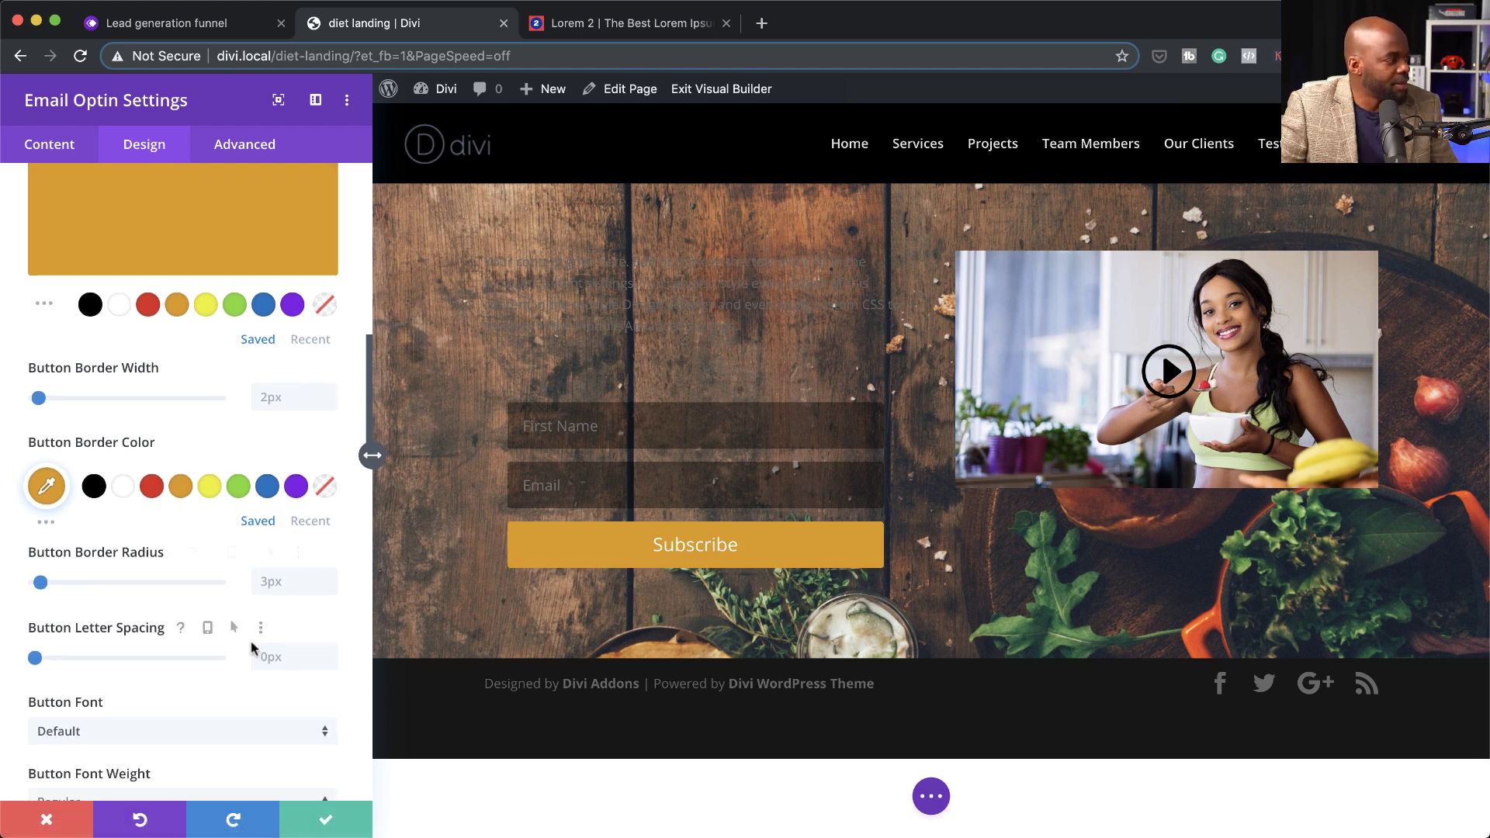
scroll(250, 641, "down", 1)
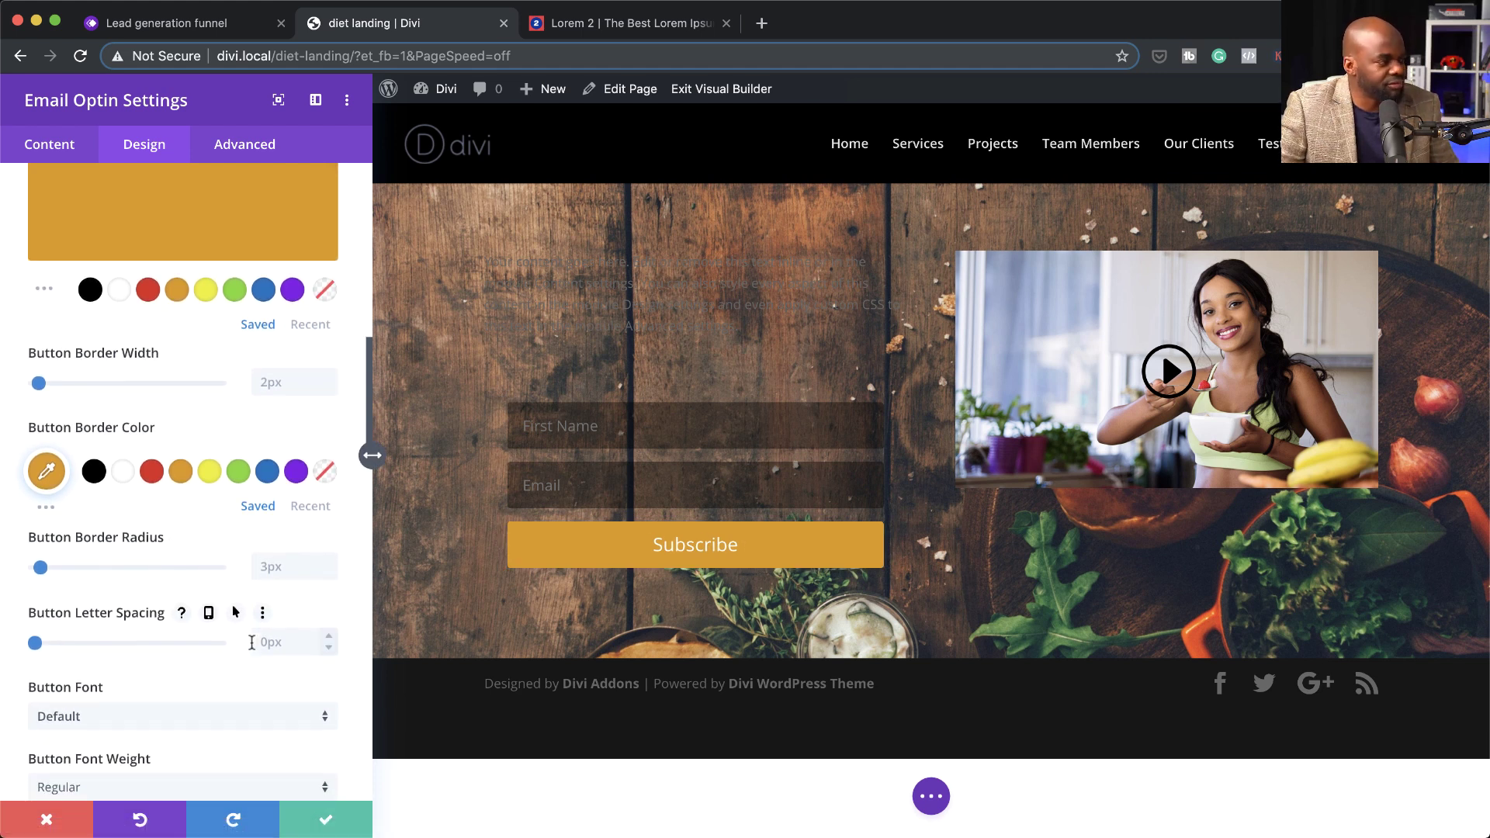
scroll(251, 642, "down", 2)
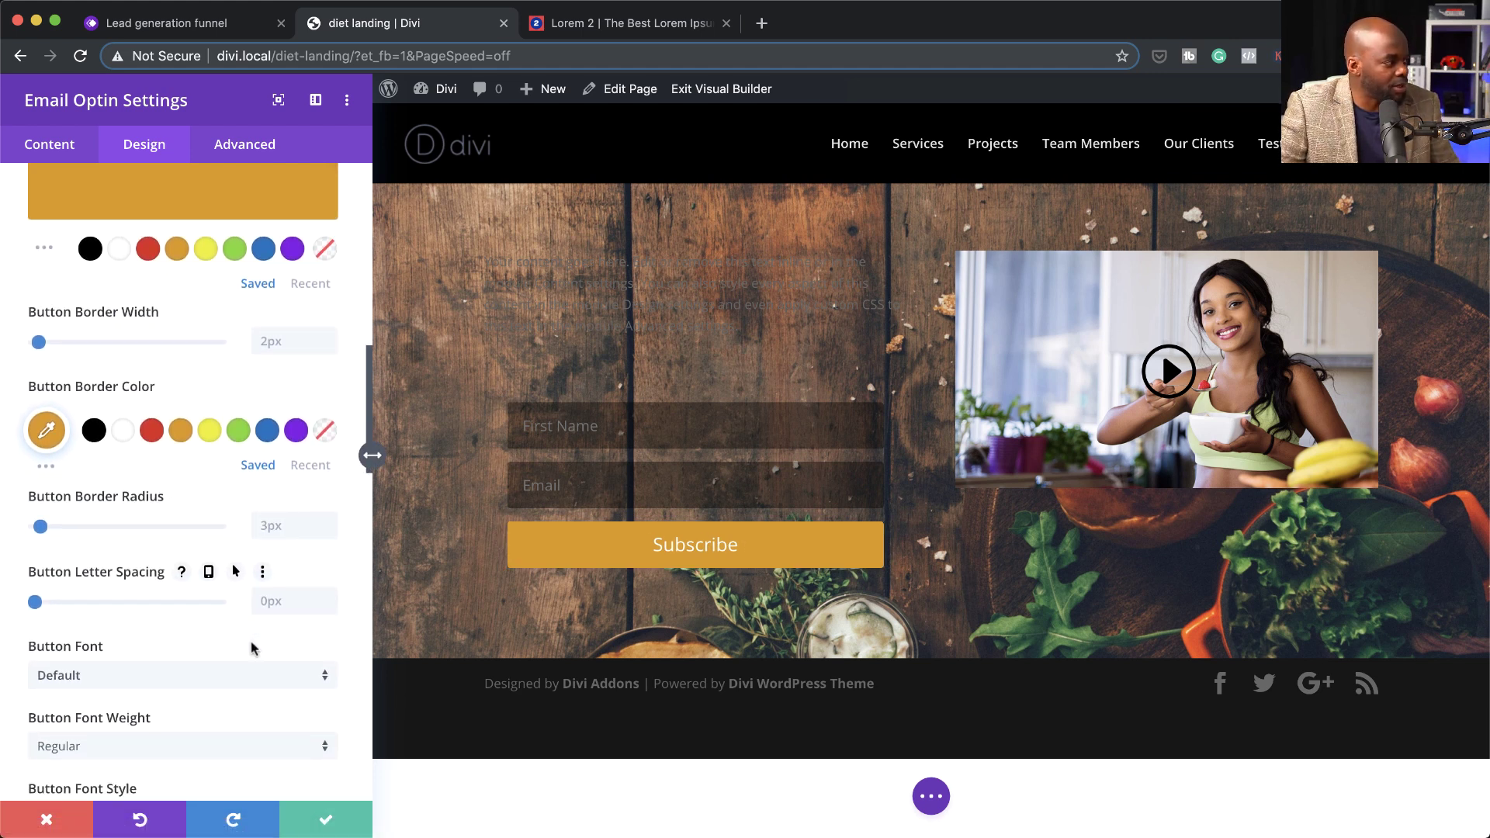
left_click(207, 657)
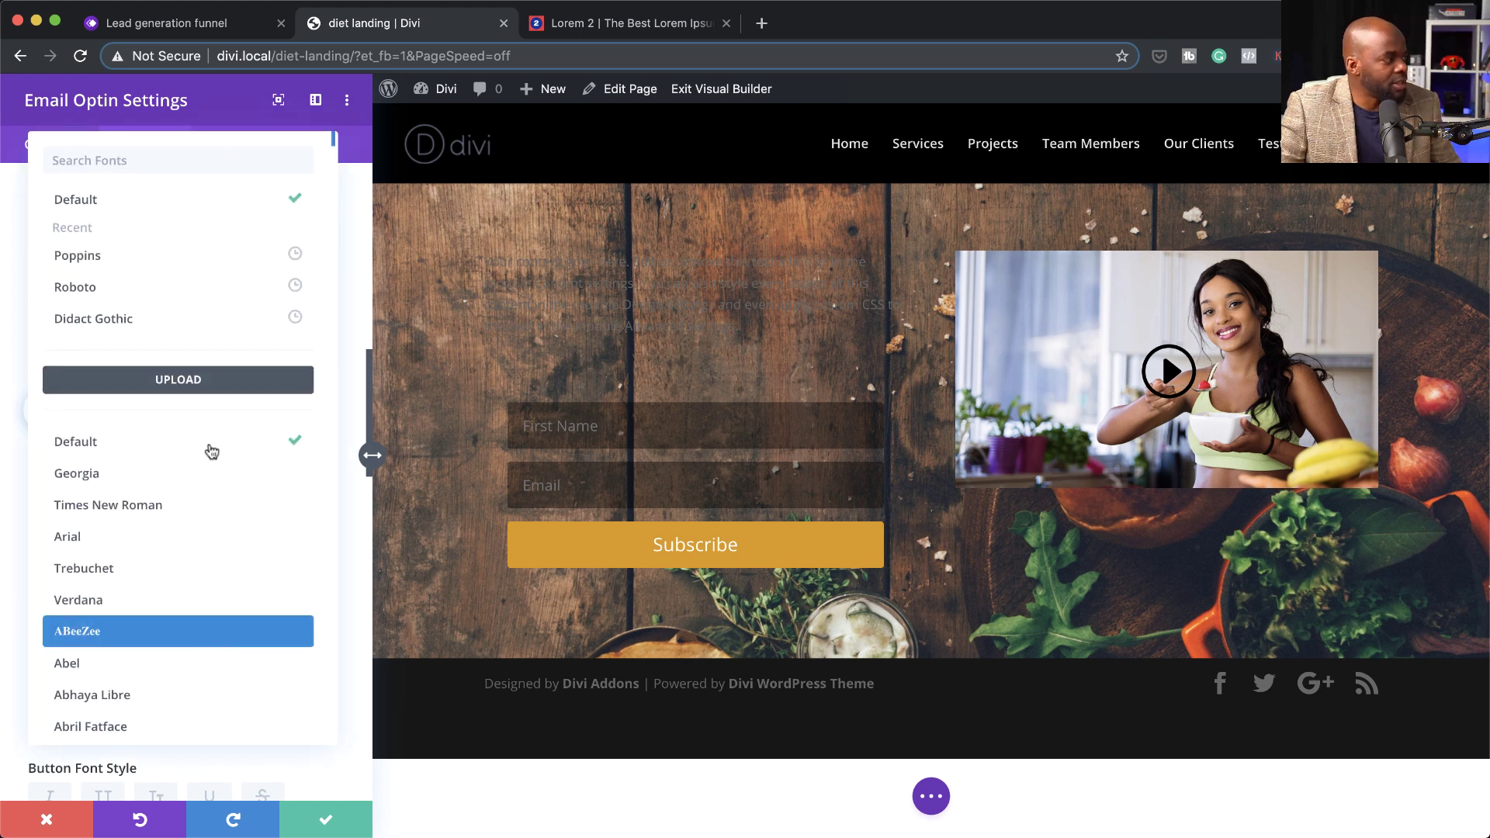
left_click(142, 264)
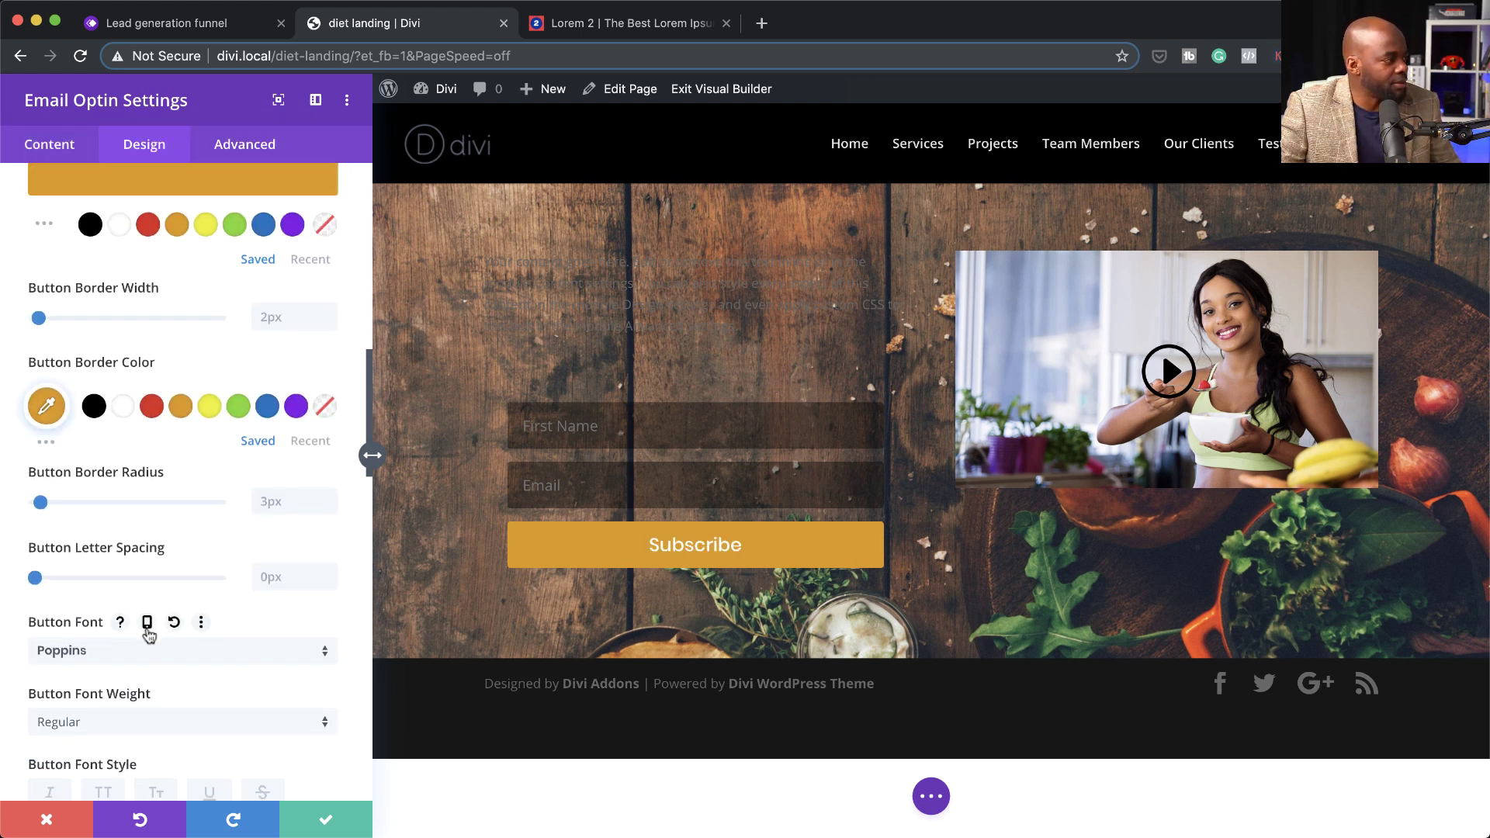
- Style the Subscribe button's text as uppercase with a Semi Bold font weight
scroll(132, 652, "down", 1)
left_click(103, 685)
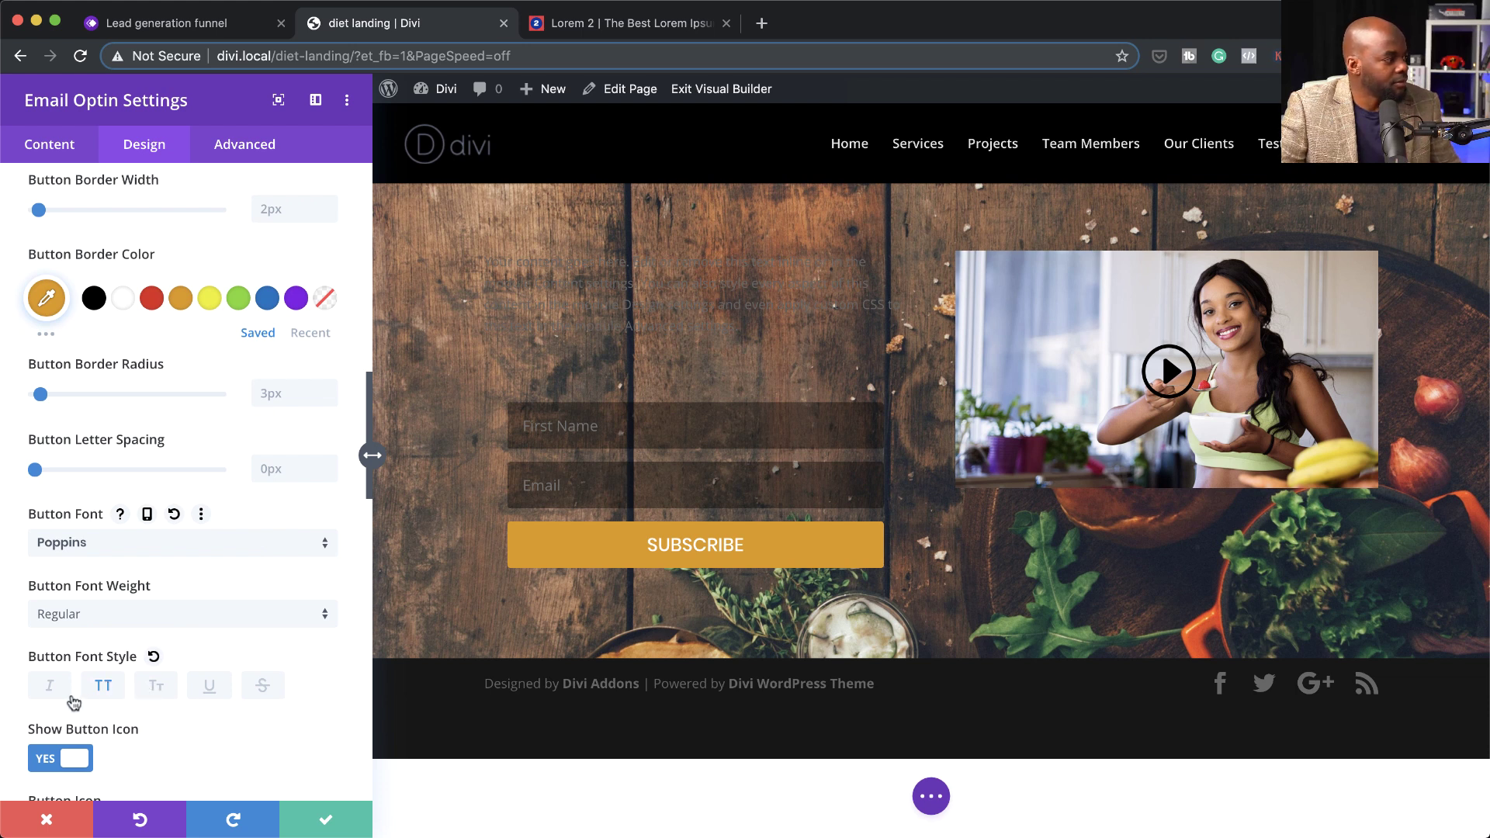
left_click(94, 614)
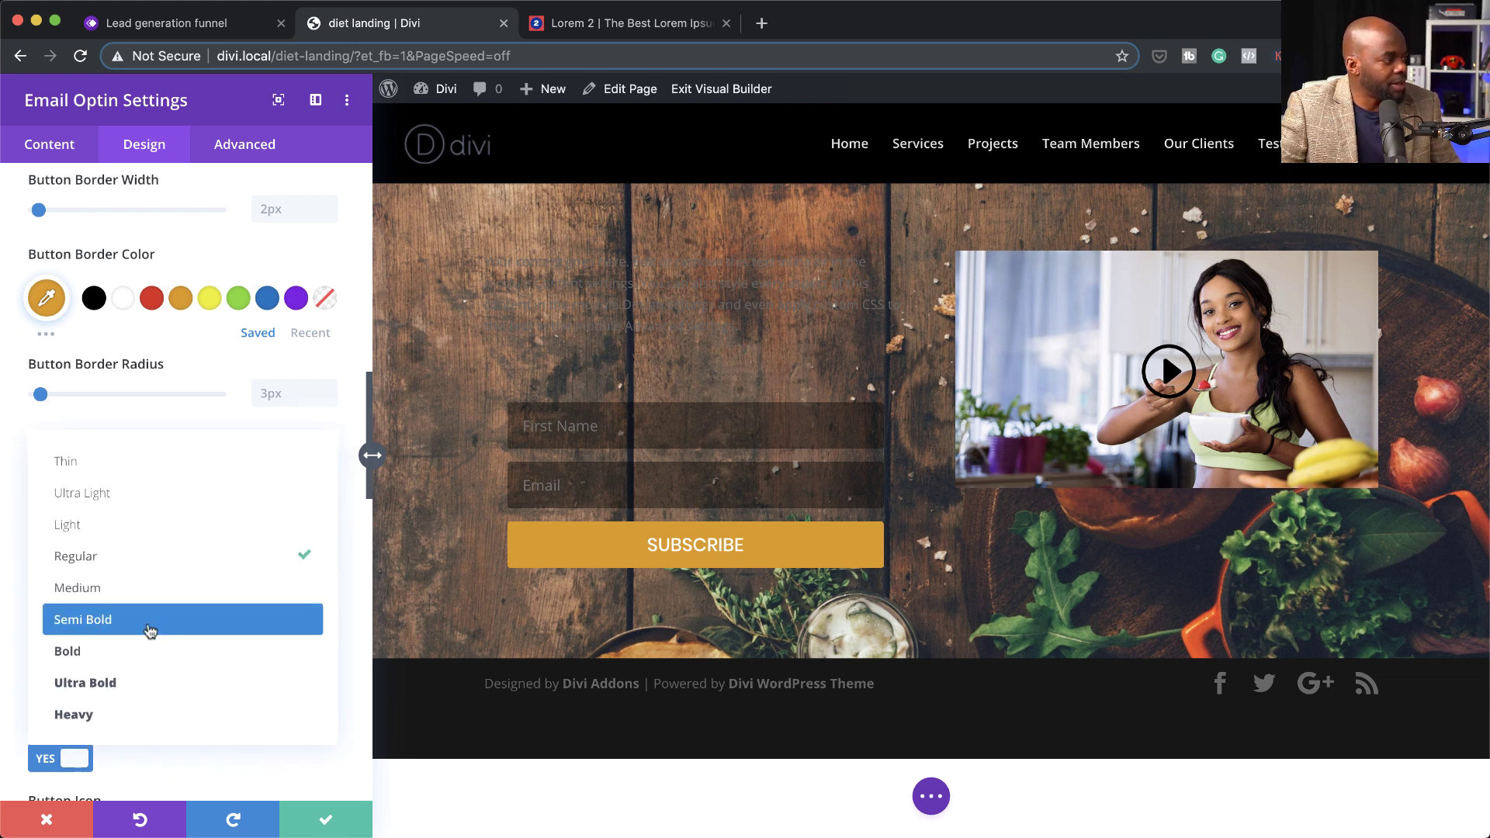
left_click(151, 626)
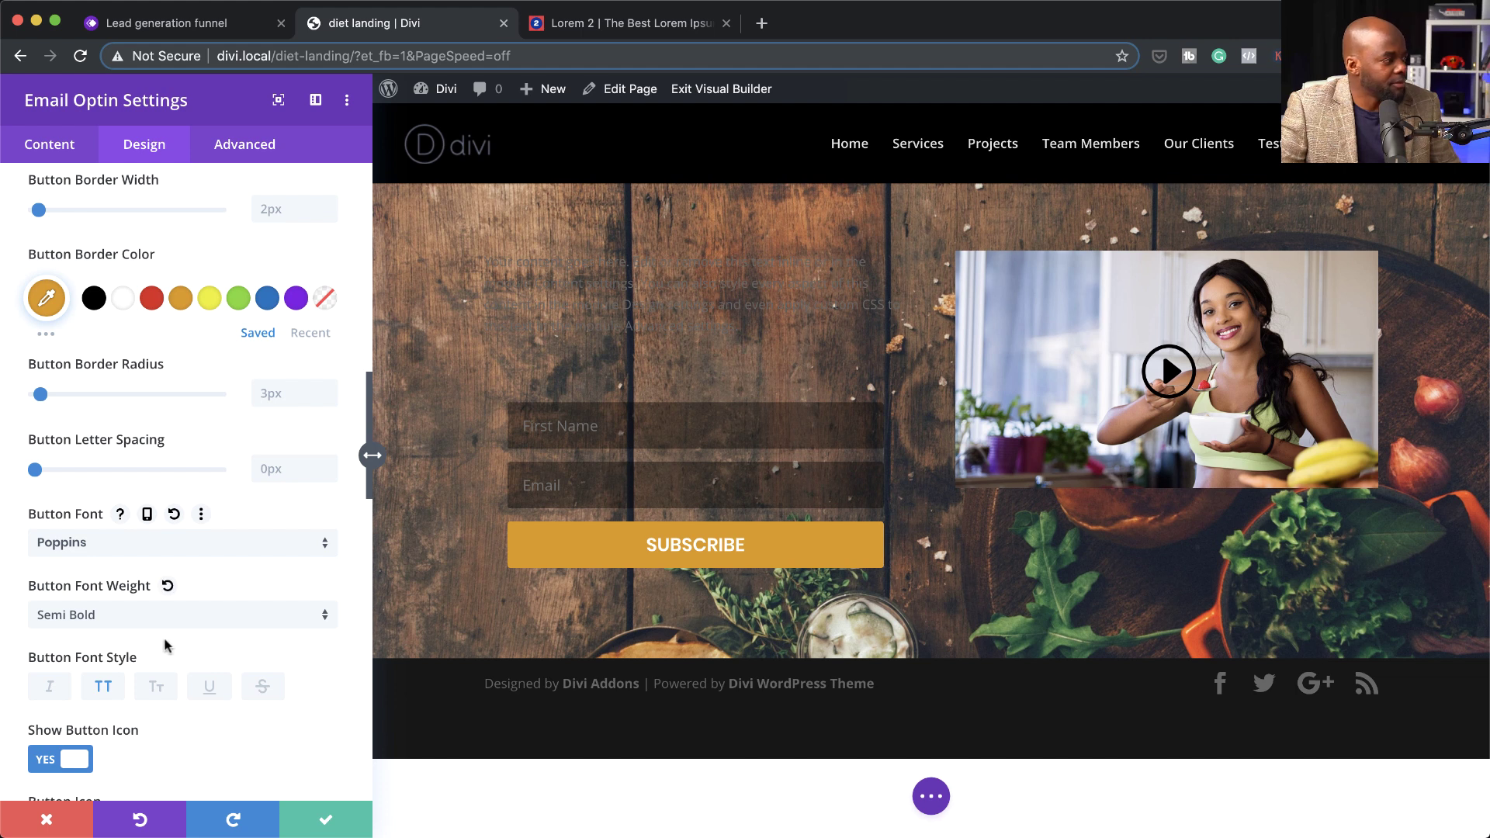
scroll(163, 645, "down", 5)
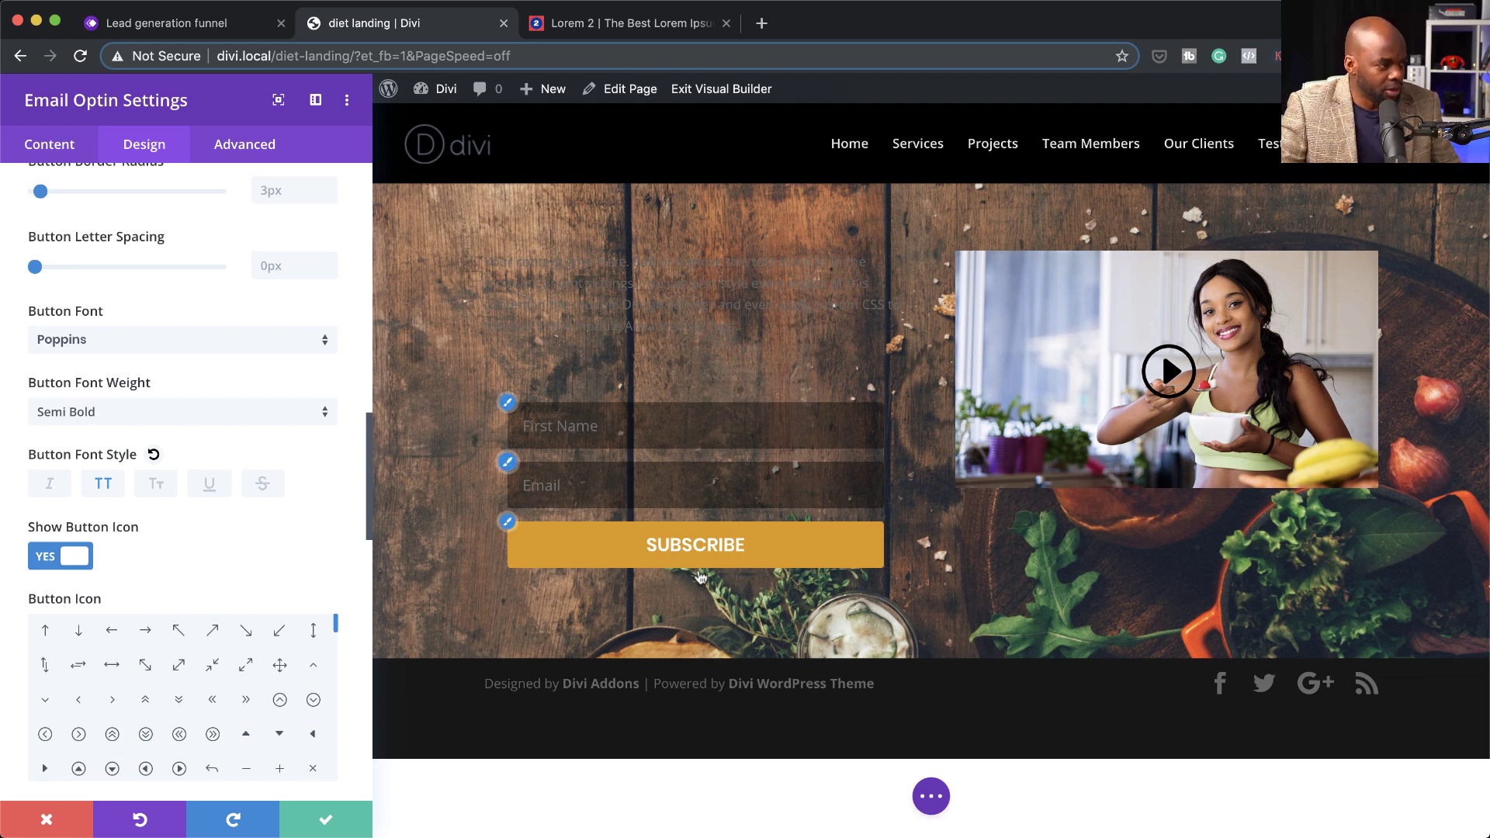
left_click(737, 566)
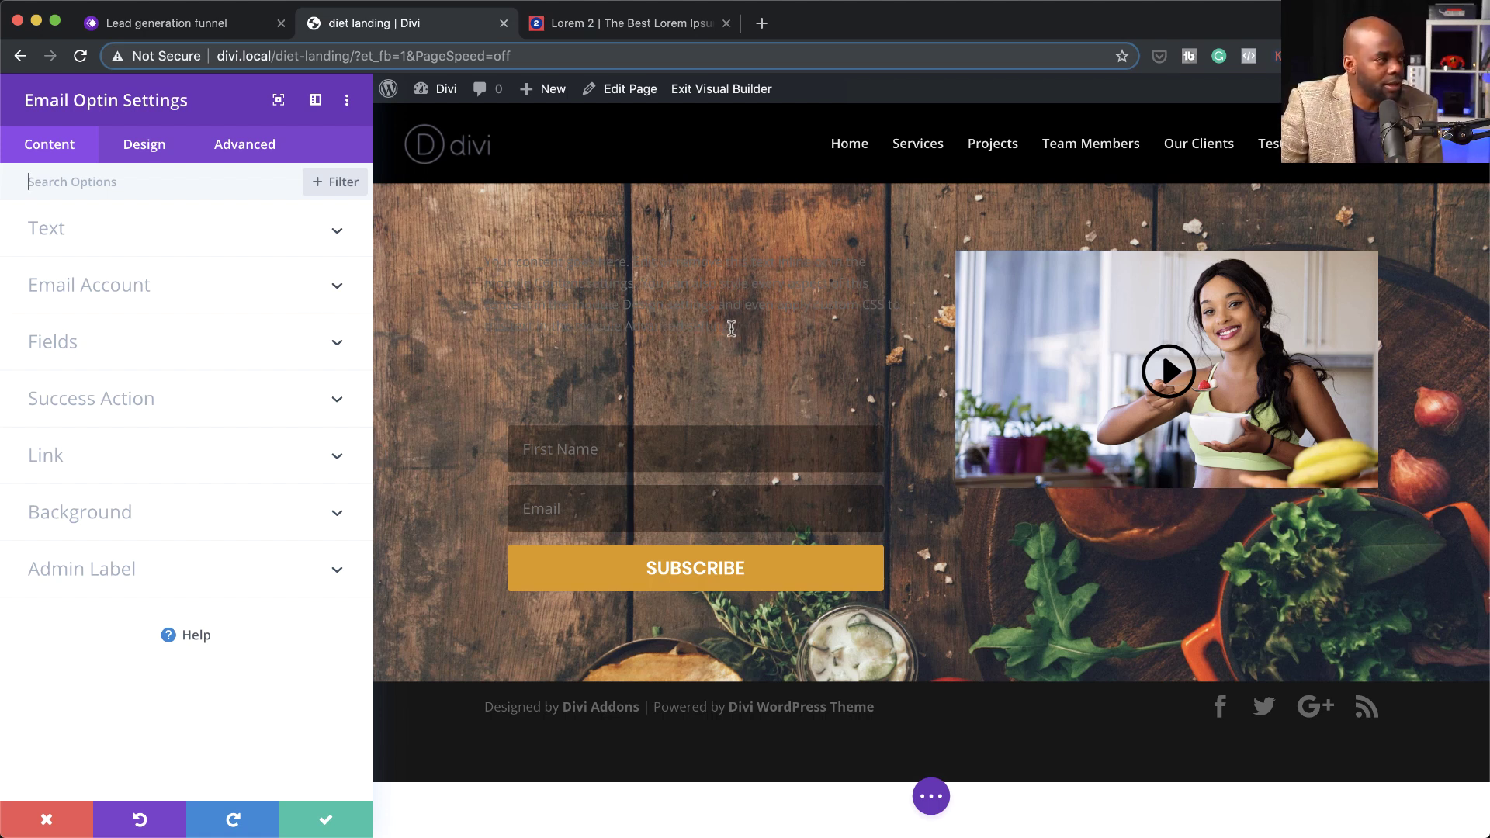
- Switch to the Lorem 2 page, copy the highlighted first short paragraph, and return to the diet landing page
left_click(640, 24)
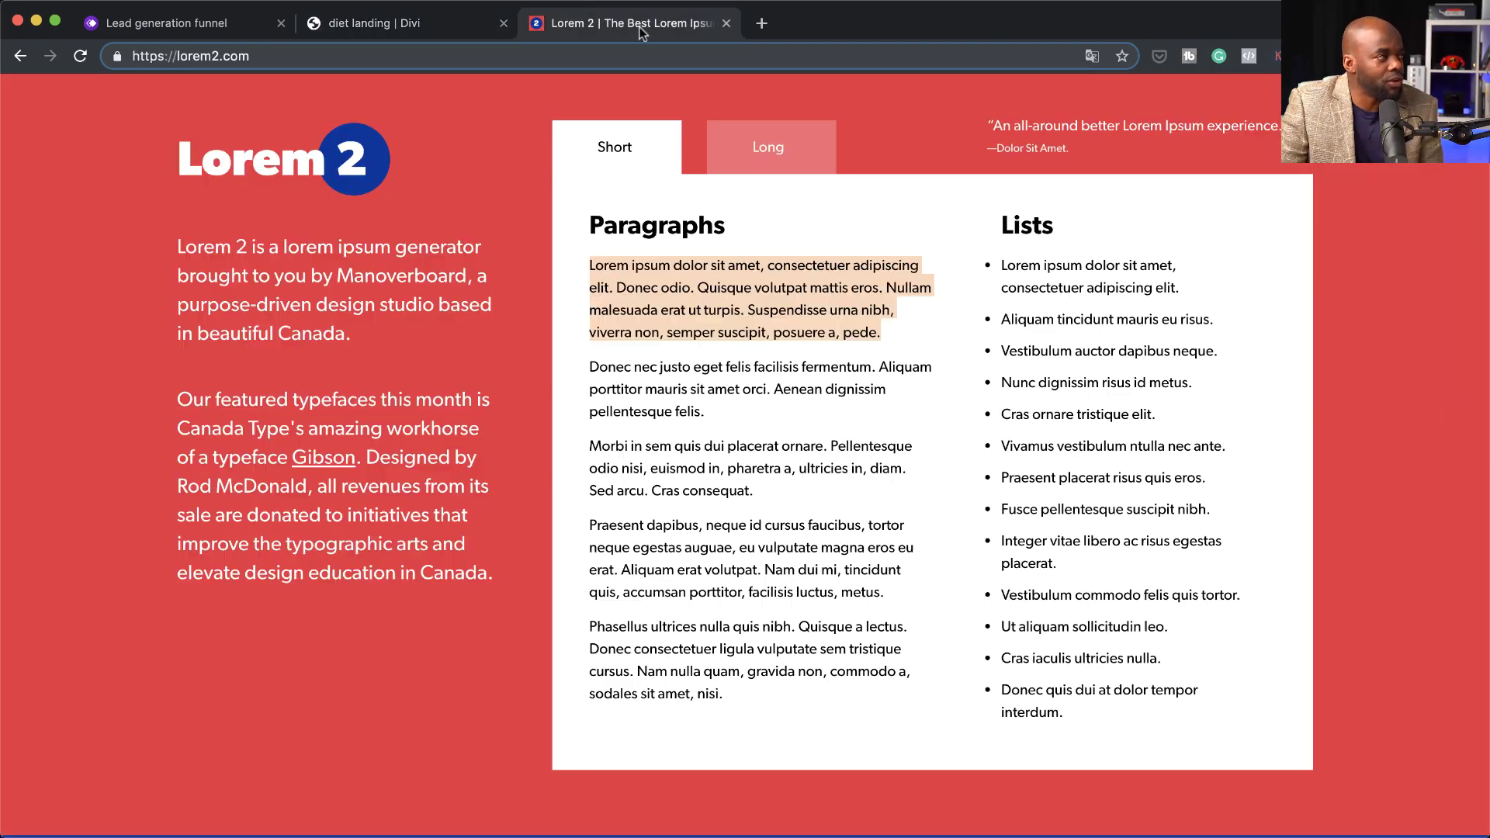
right_click(743, 324)
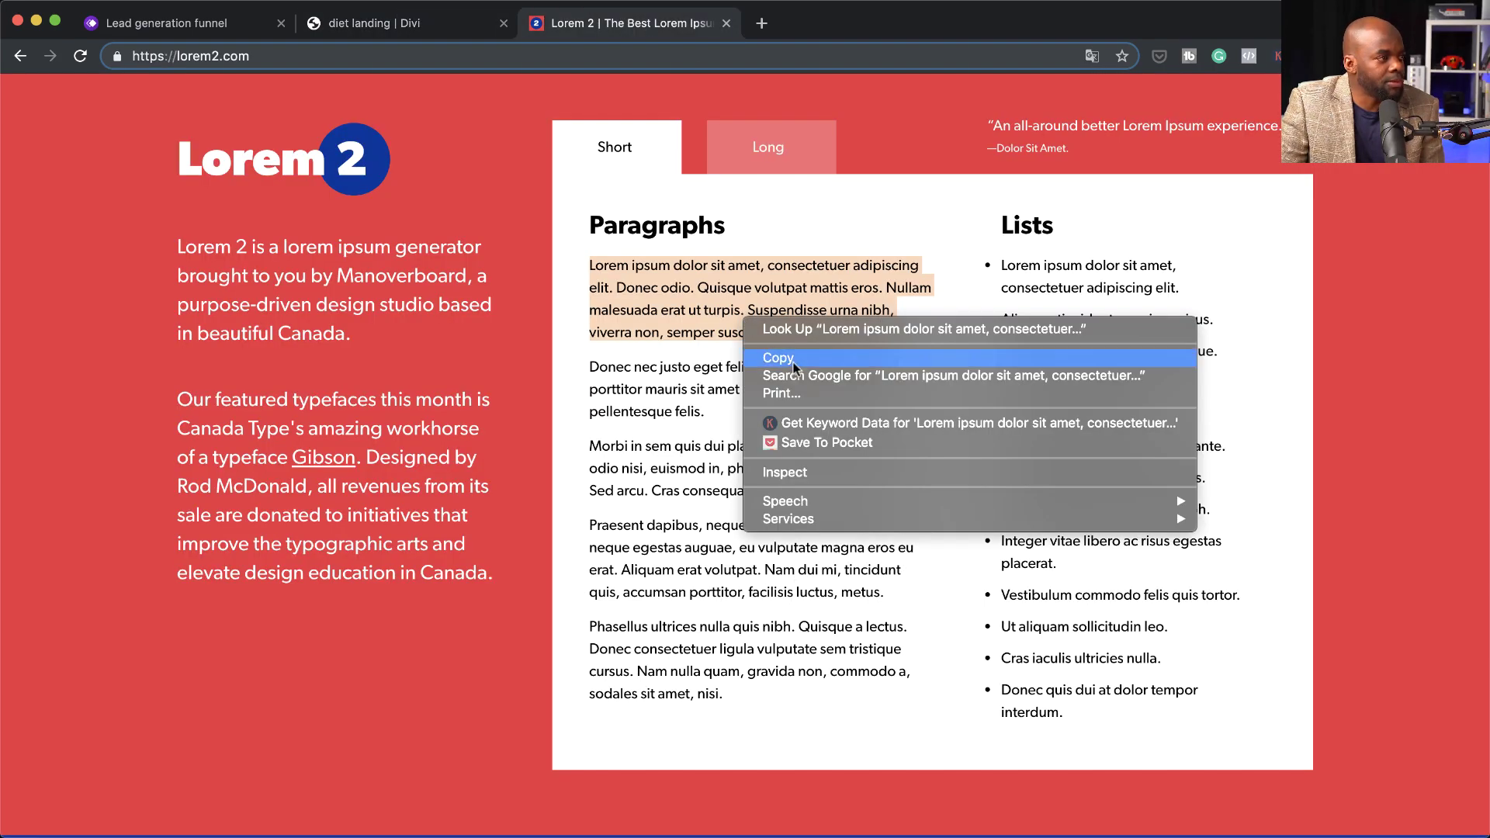
left_click(778, 358)
left_click(358, 26)
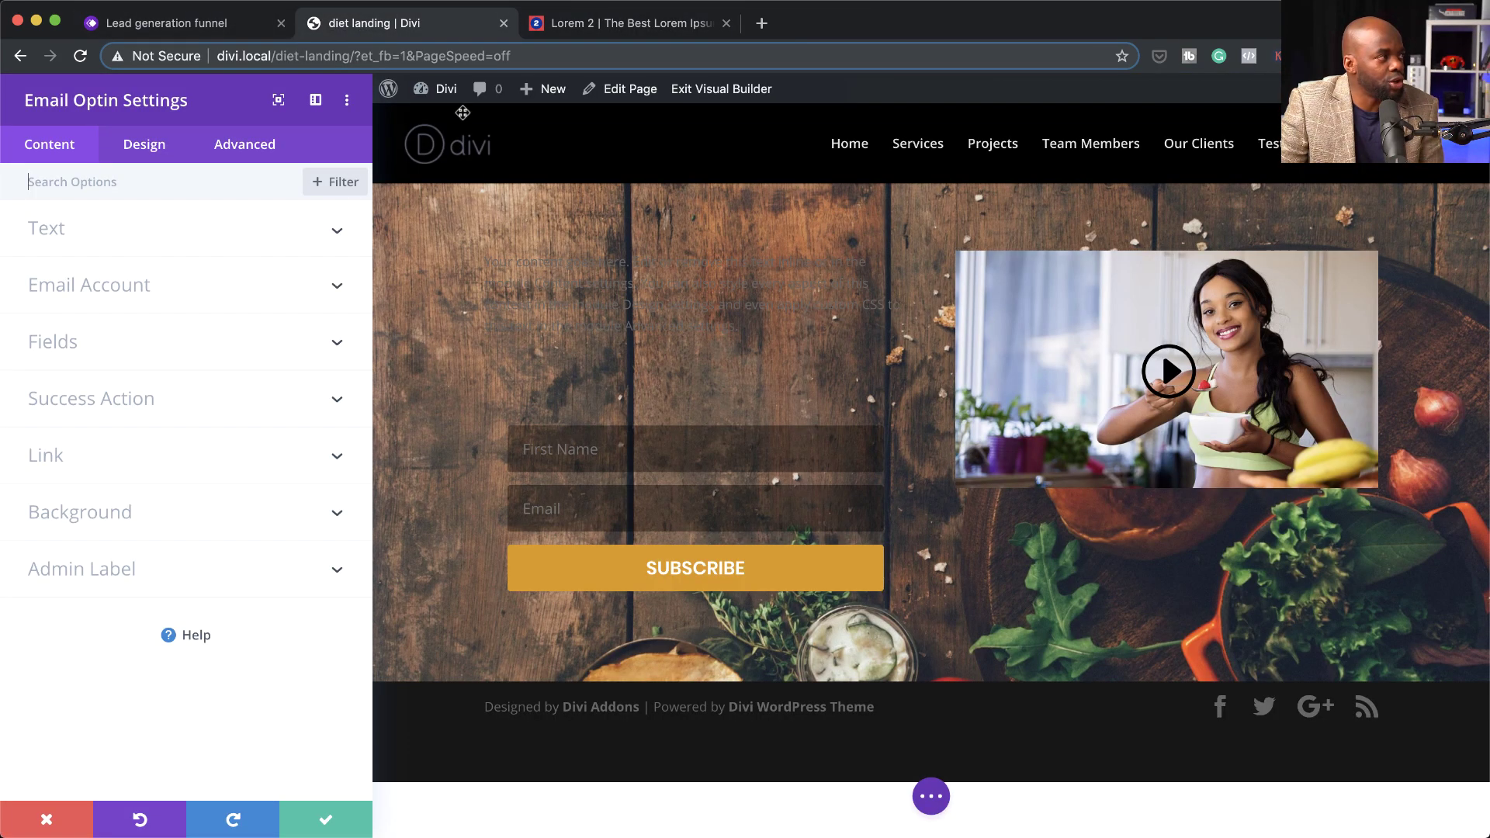
- Save the optin settings and replace the body of the text module above the form with the copied Lorem ipsum paragraph
left_click(326, 821)
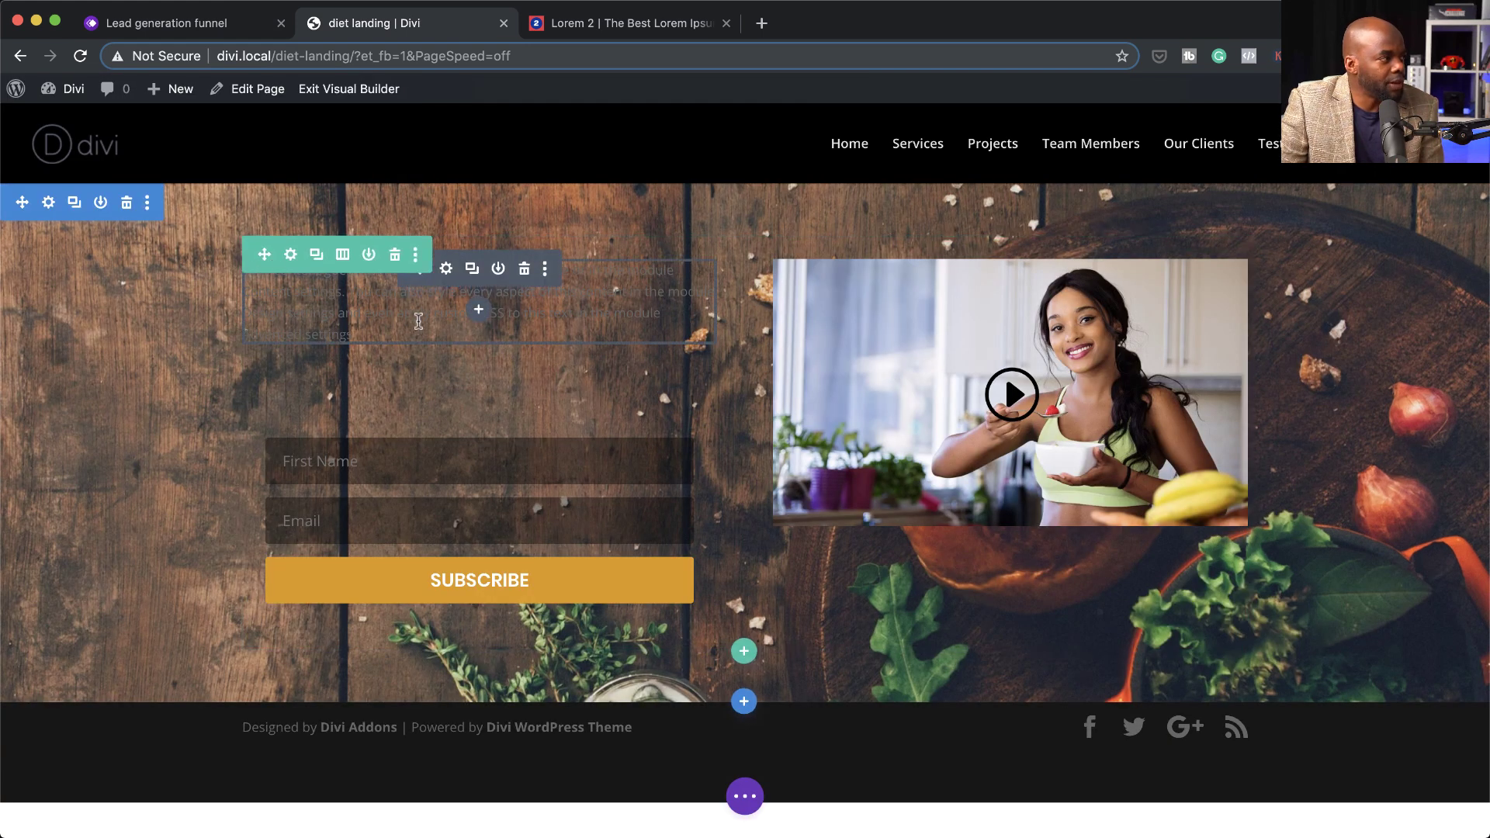
left_click(448, 268)
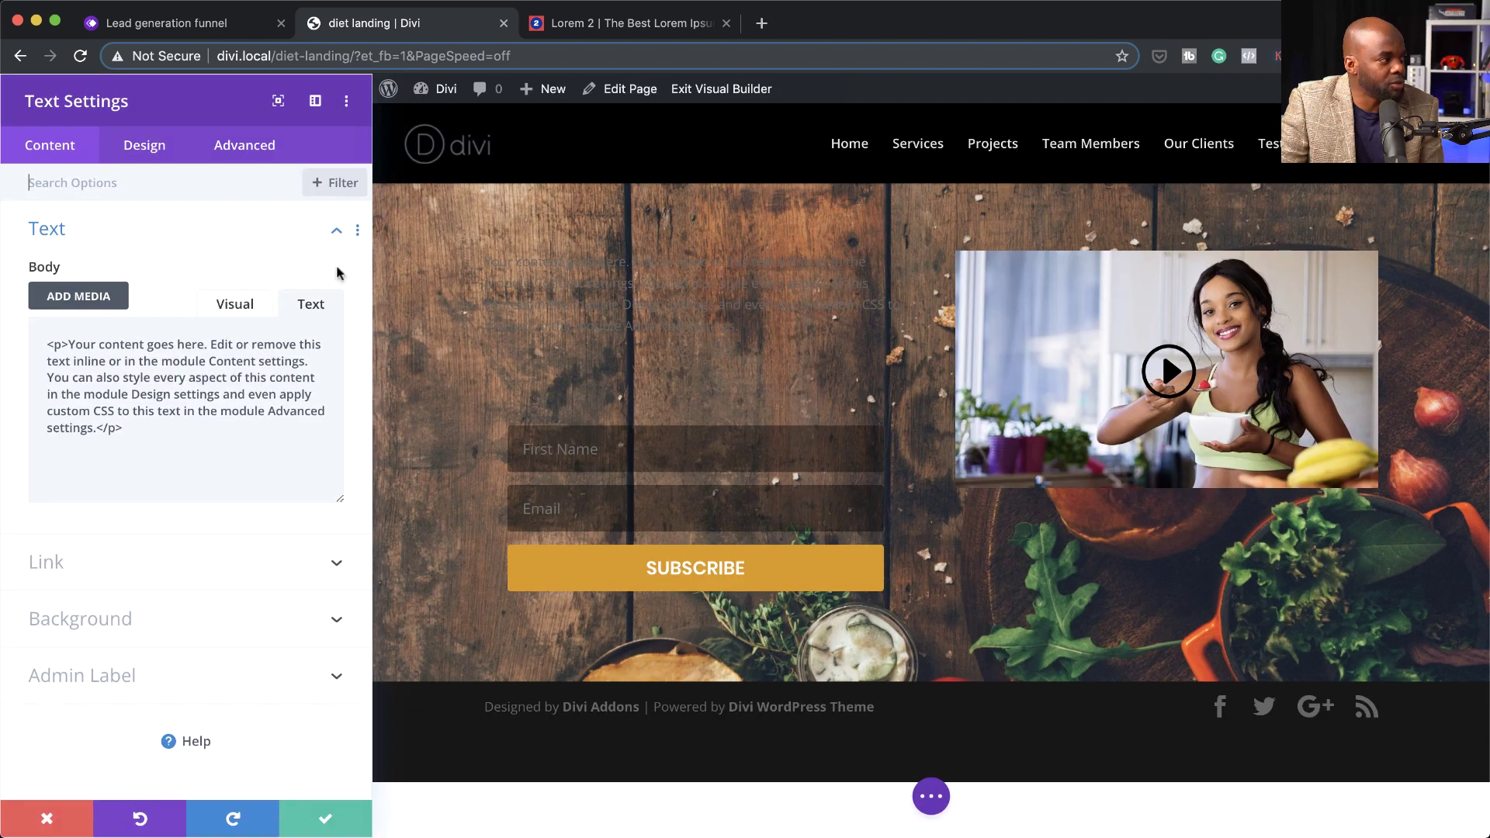
left_click_drag(48, 343, 163, 455)
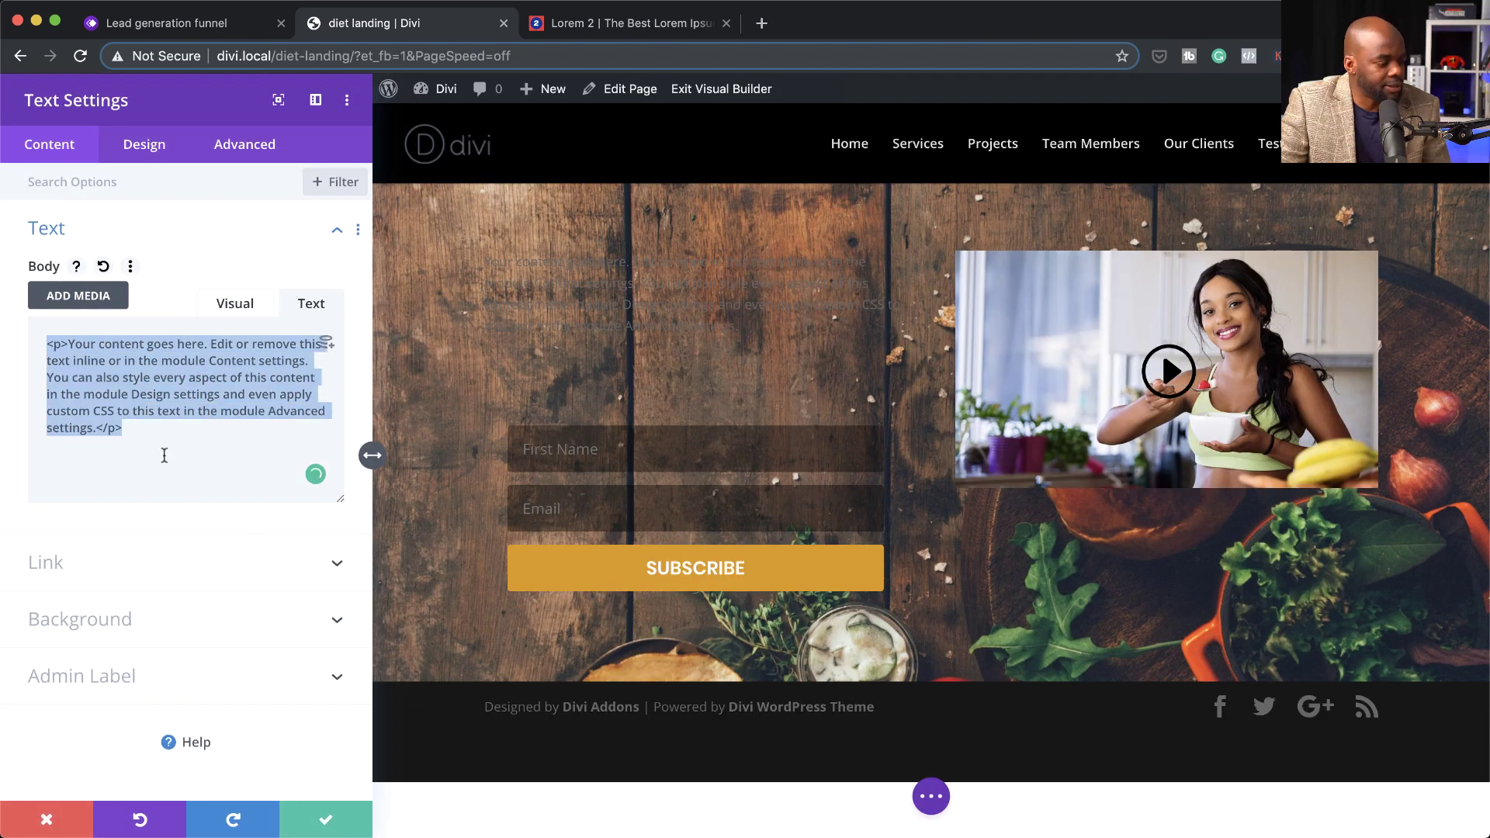
key("super+v")
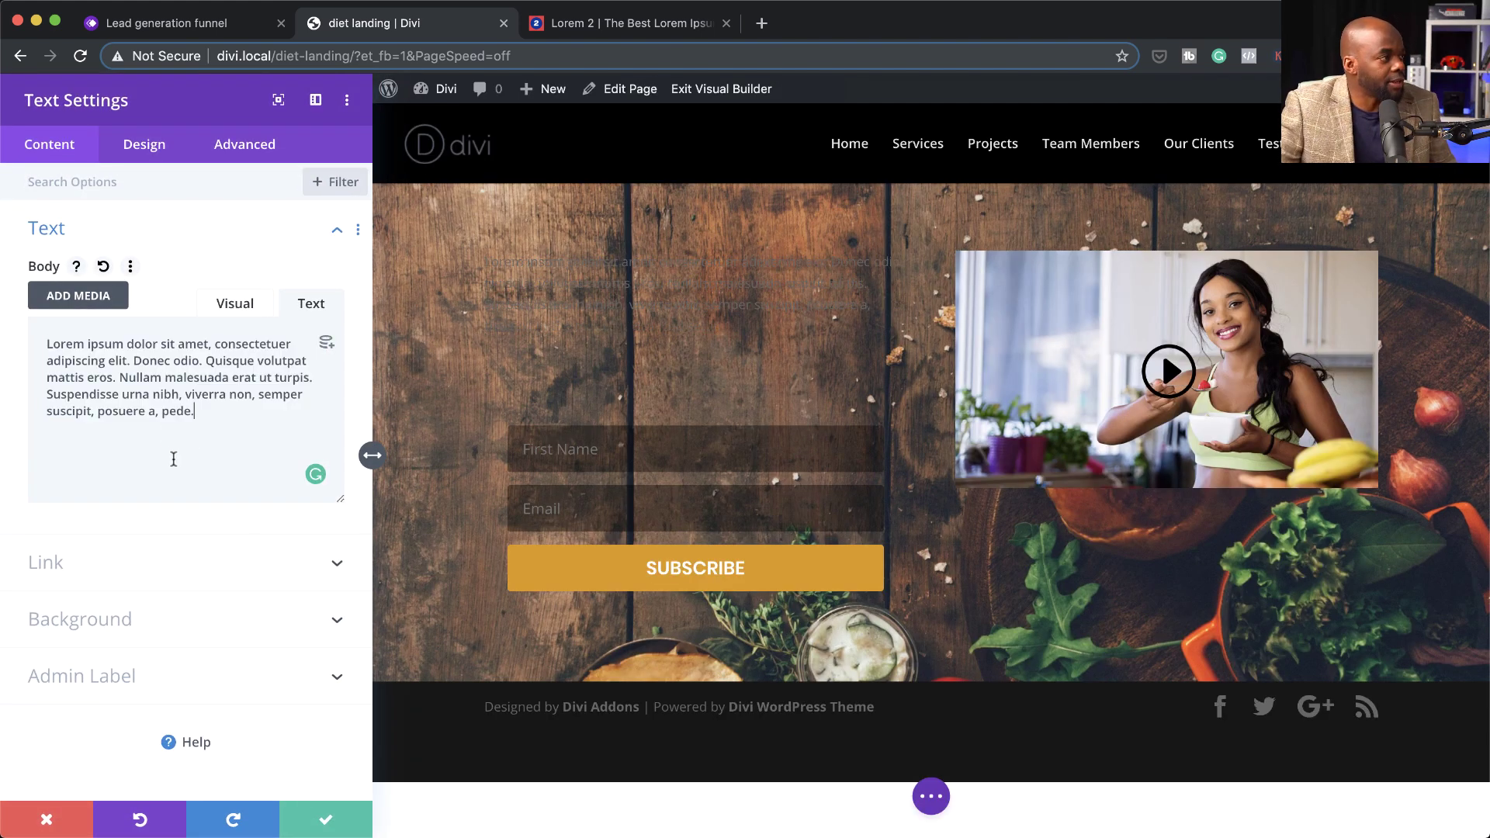
- Set the text module's font to Poppins and its text colour to white
left_click(155, 146)
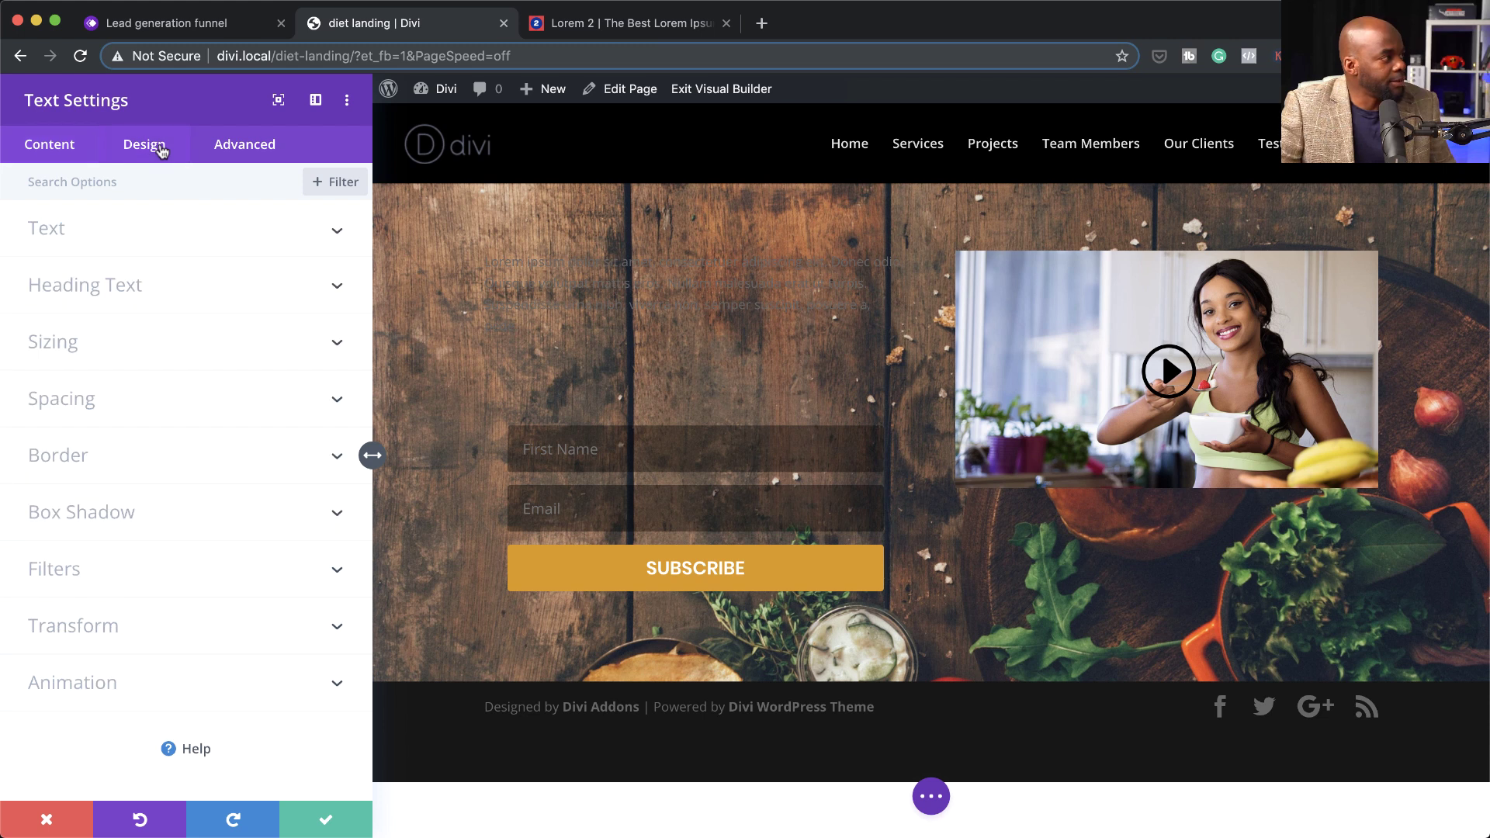
left_click(59, 231)
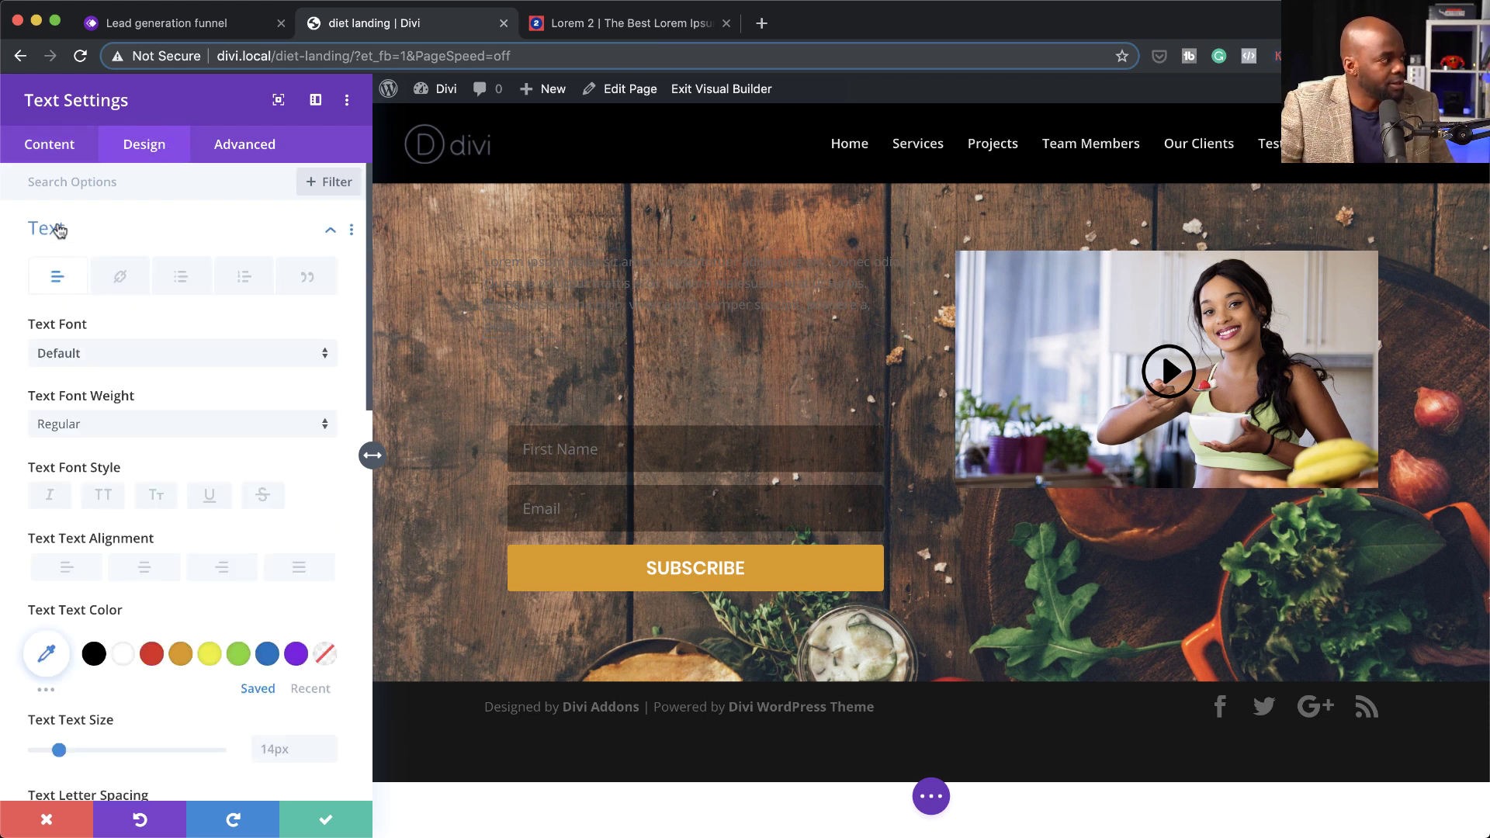
left_click(111, 362)
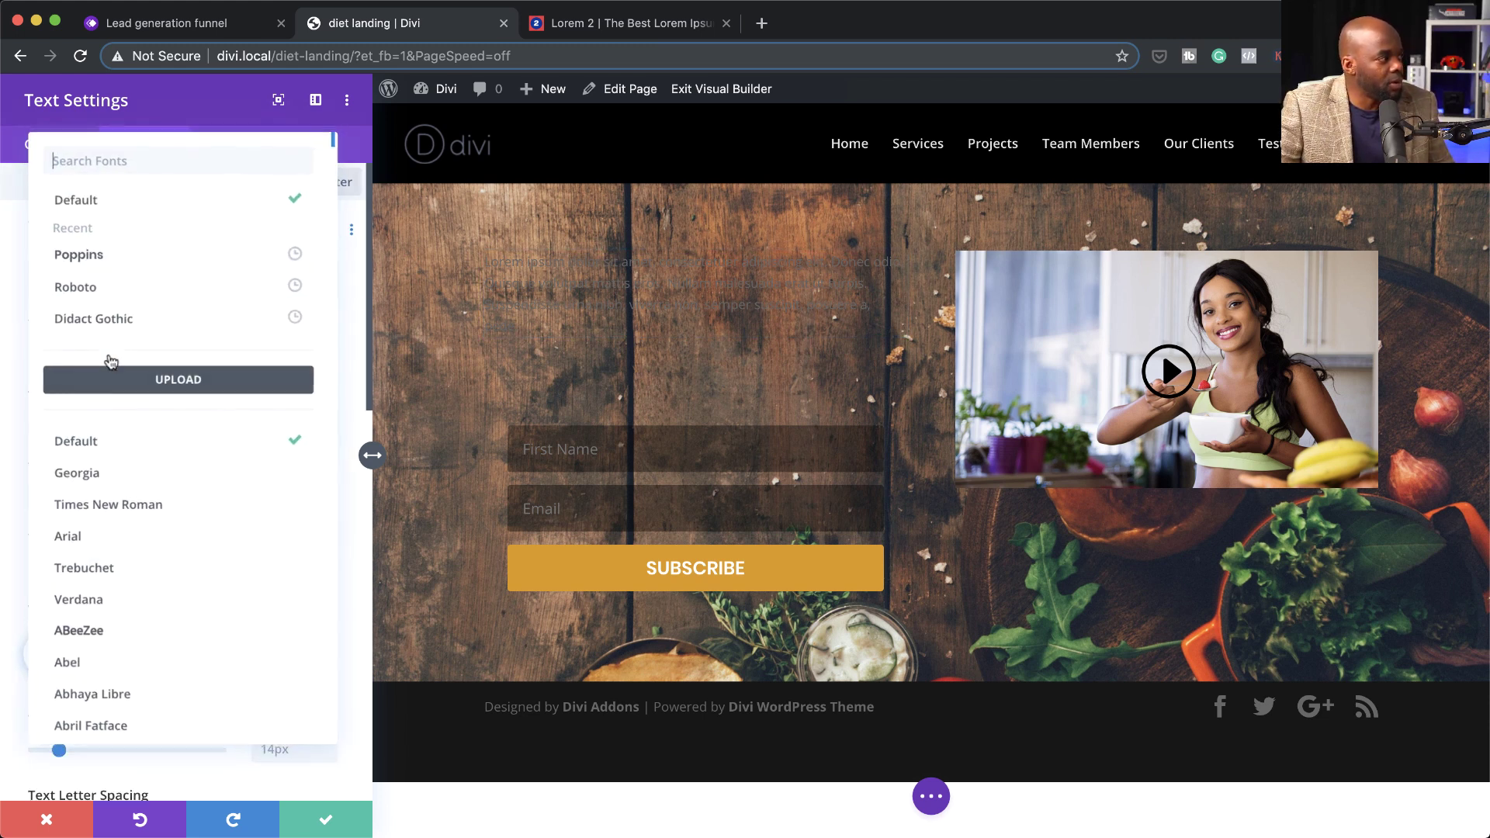
left_click(120, 262)
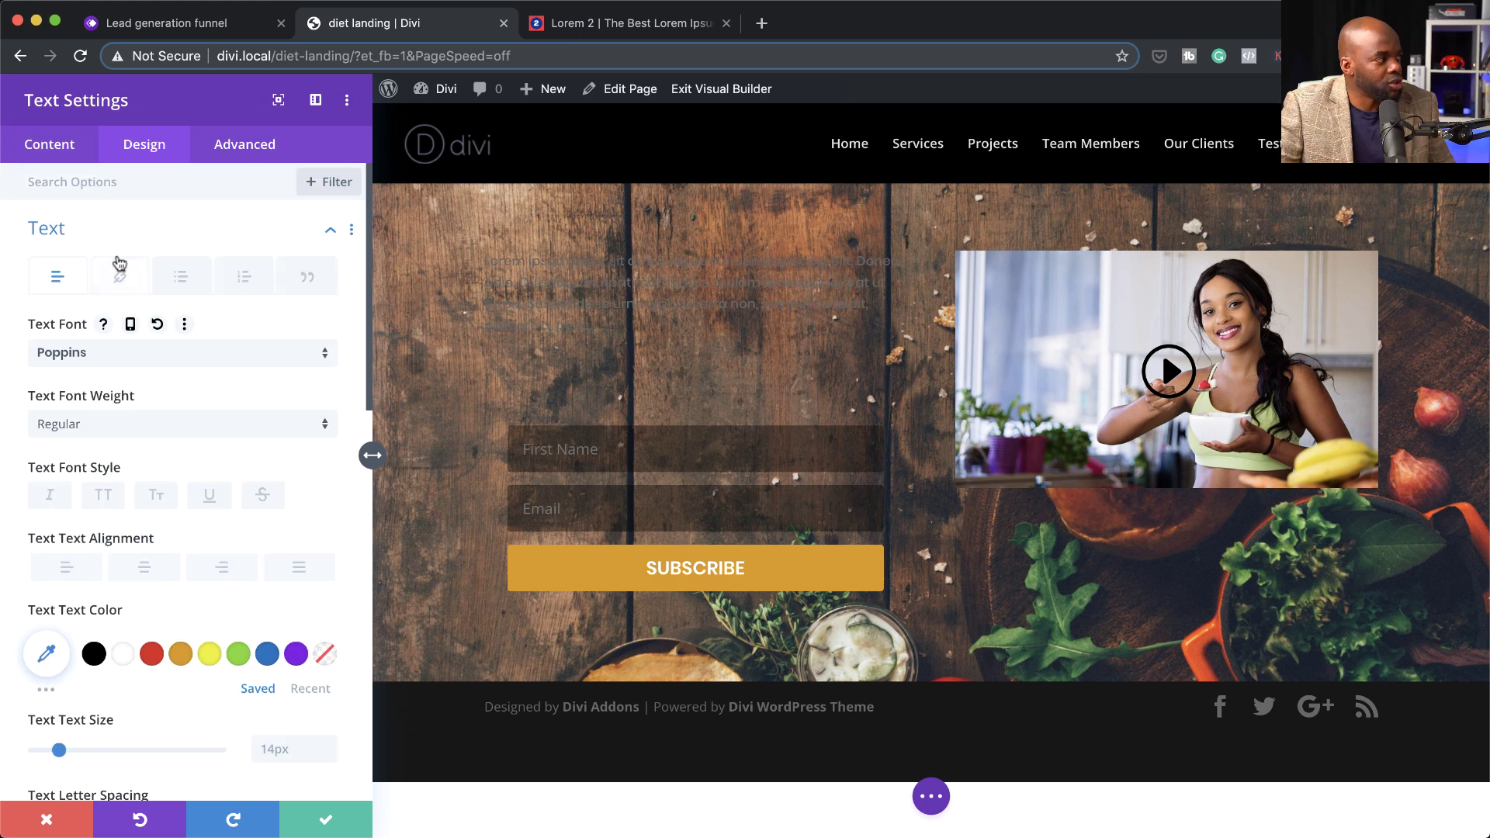
left_click(122, 653)
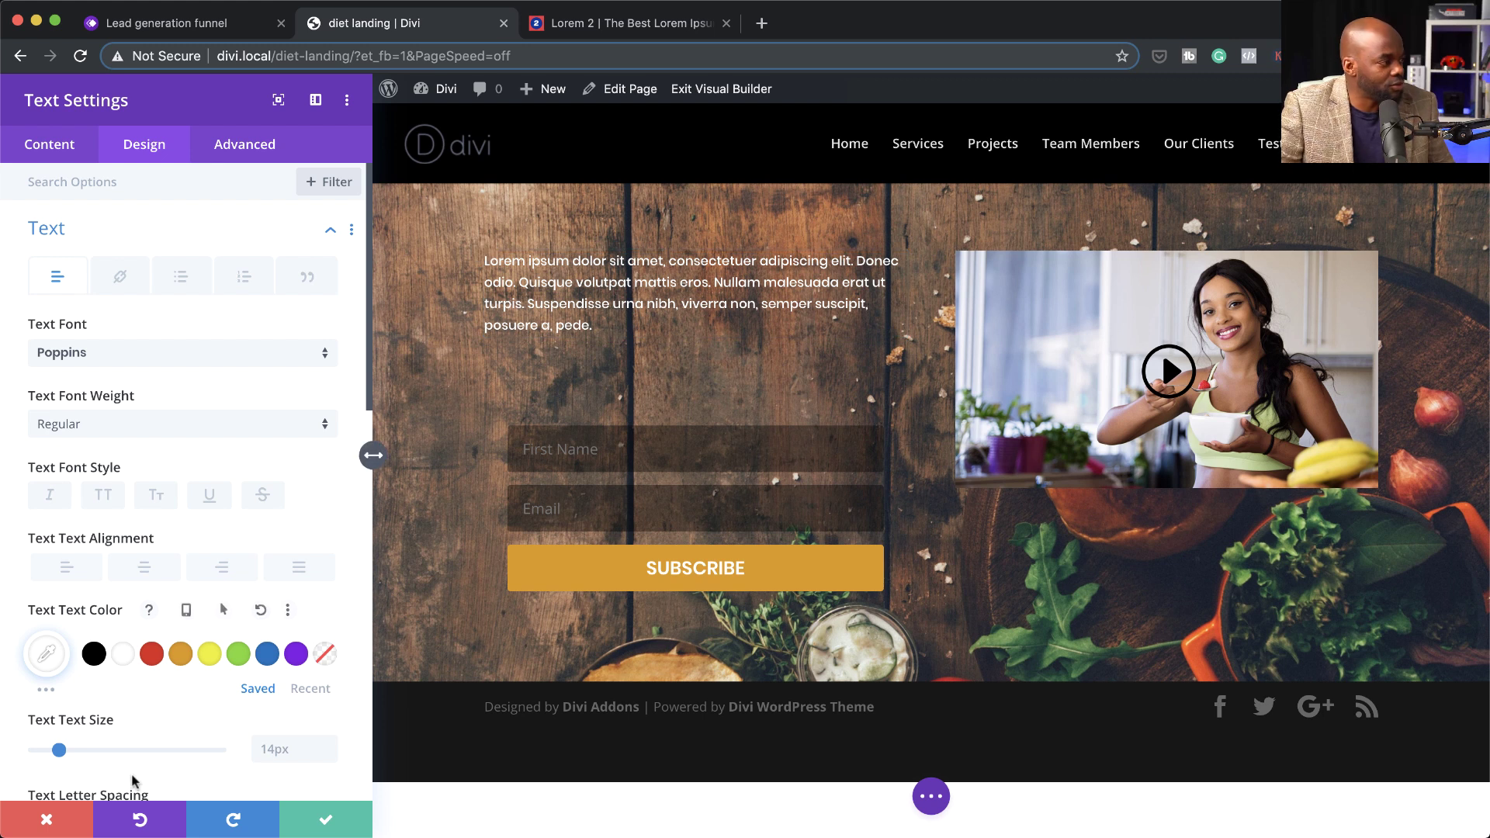
- Set the paragraph's text size to 17px and line height to 1.8em, and save the text module
left_click_drag(58, 749, 65, 751)
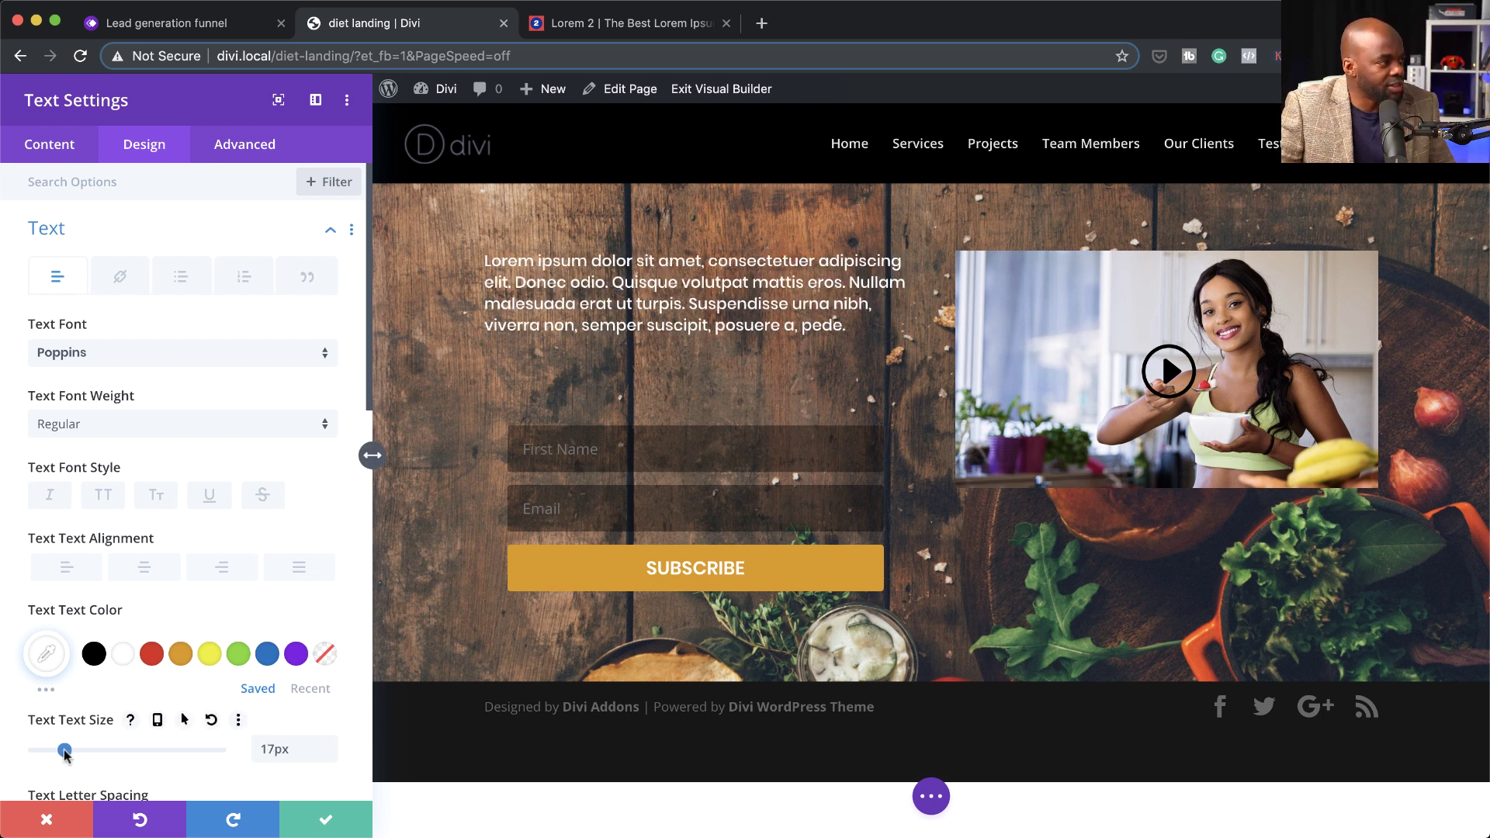
scroll(248, 759, "down", 5)
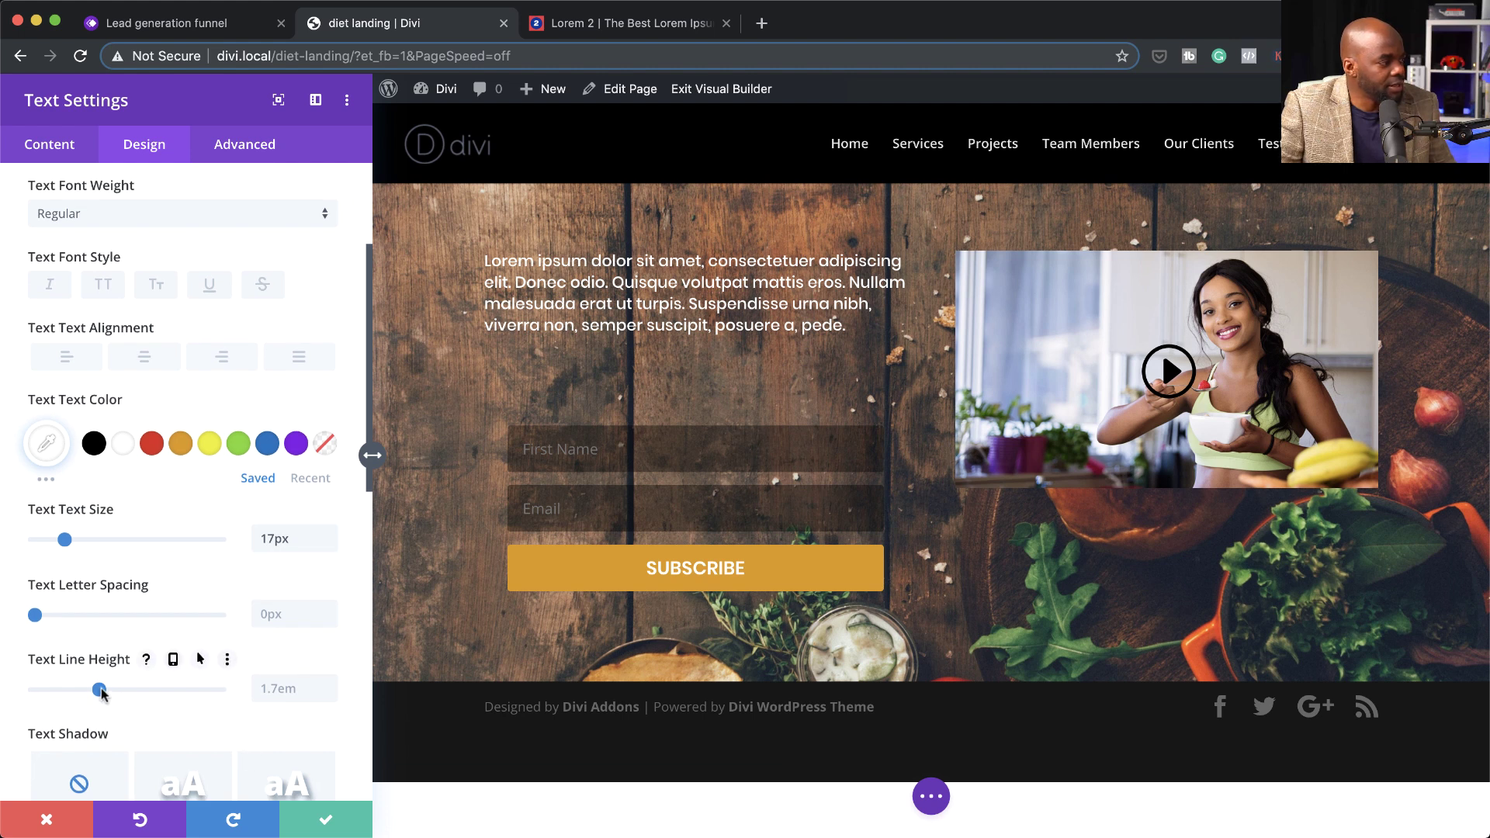
left_click_drag(103, 691, 108, 690)
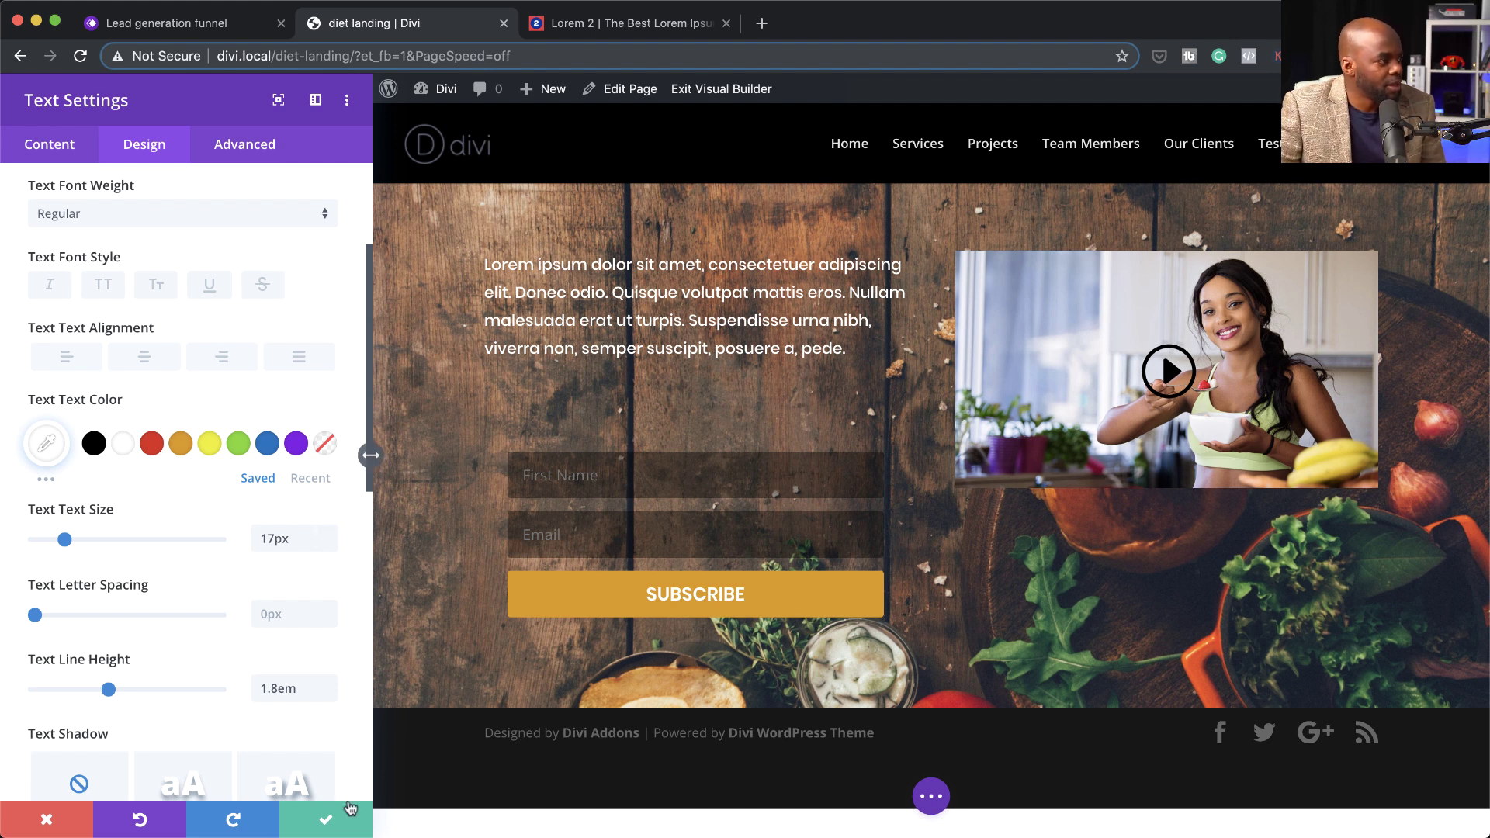
left_click(329, 821)
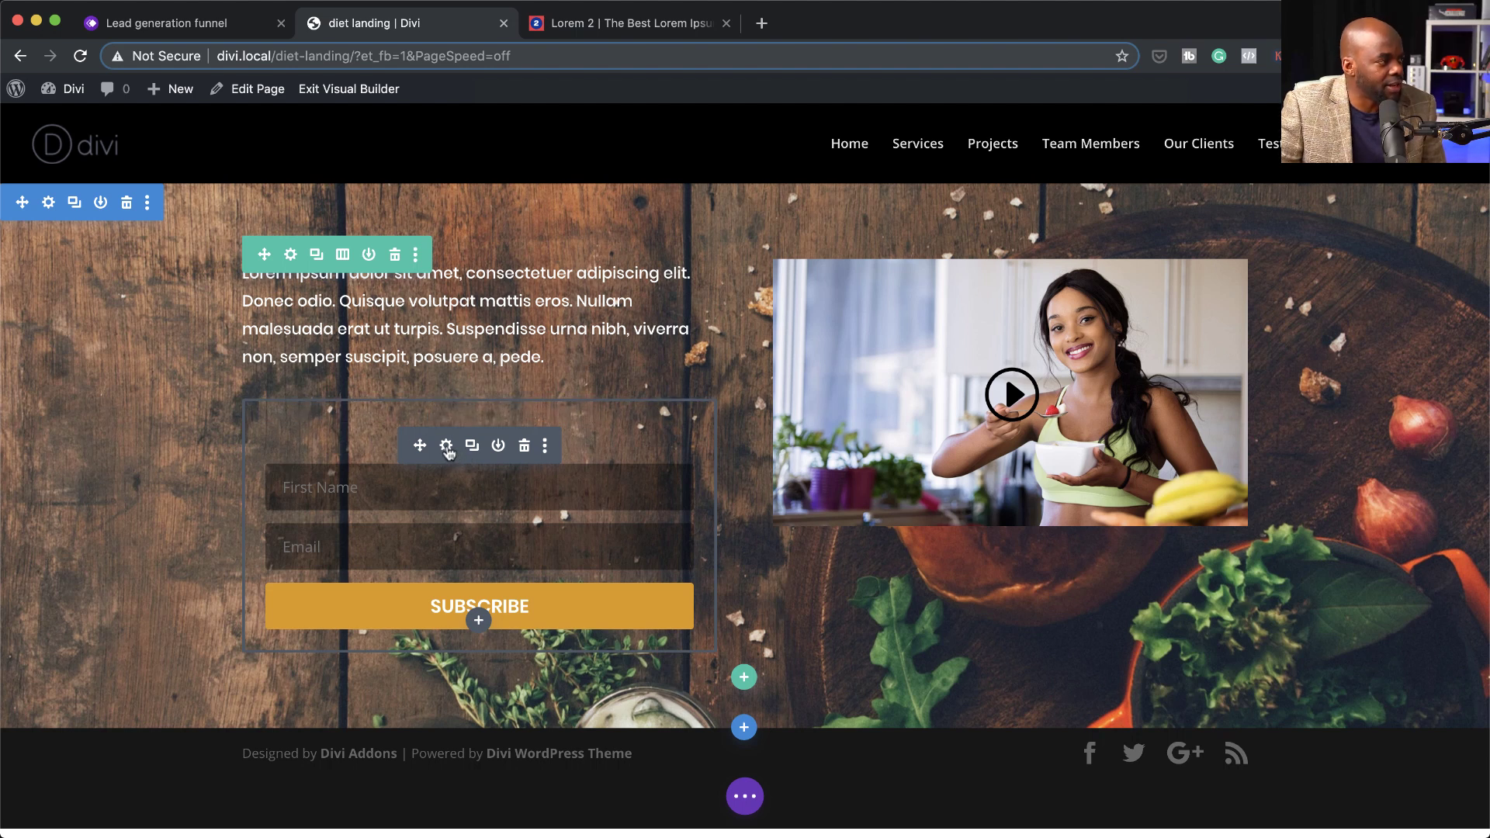
- Move the Email Optin form up with a top margin of -72px and save its settings
left_click(447, 447)
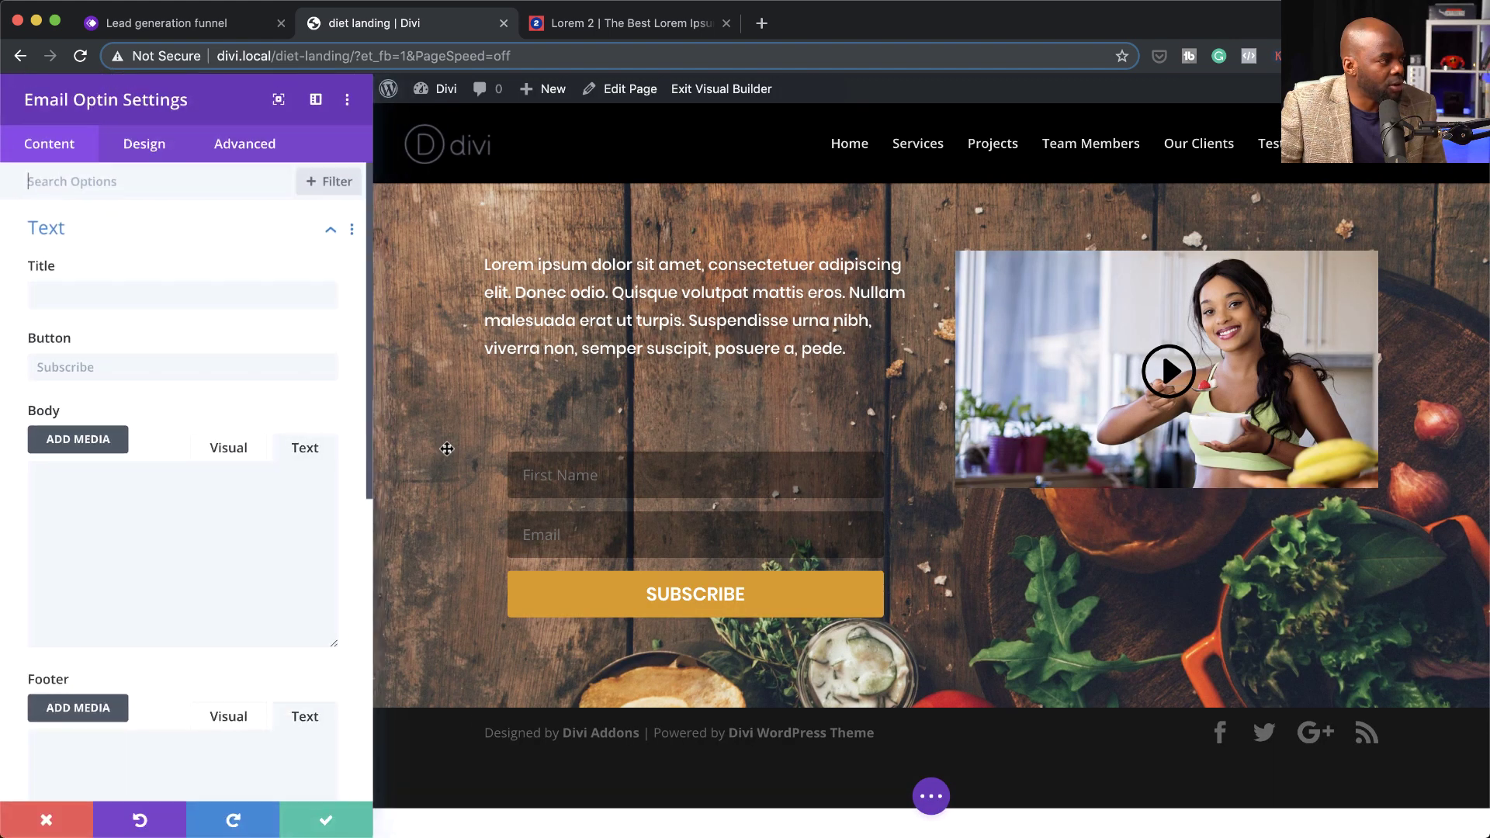
left_click(148, 149)
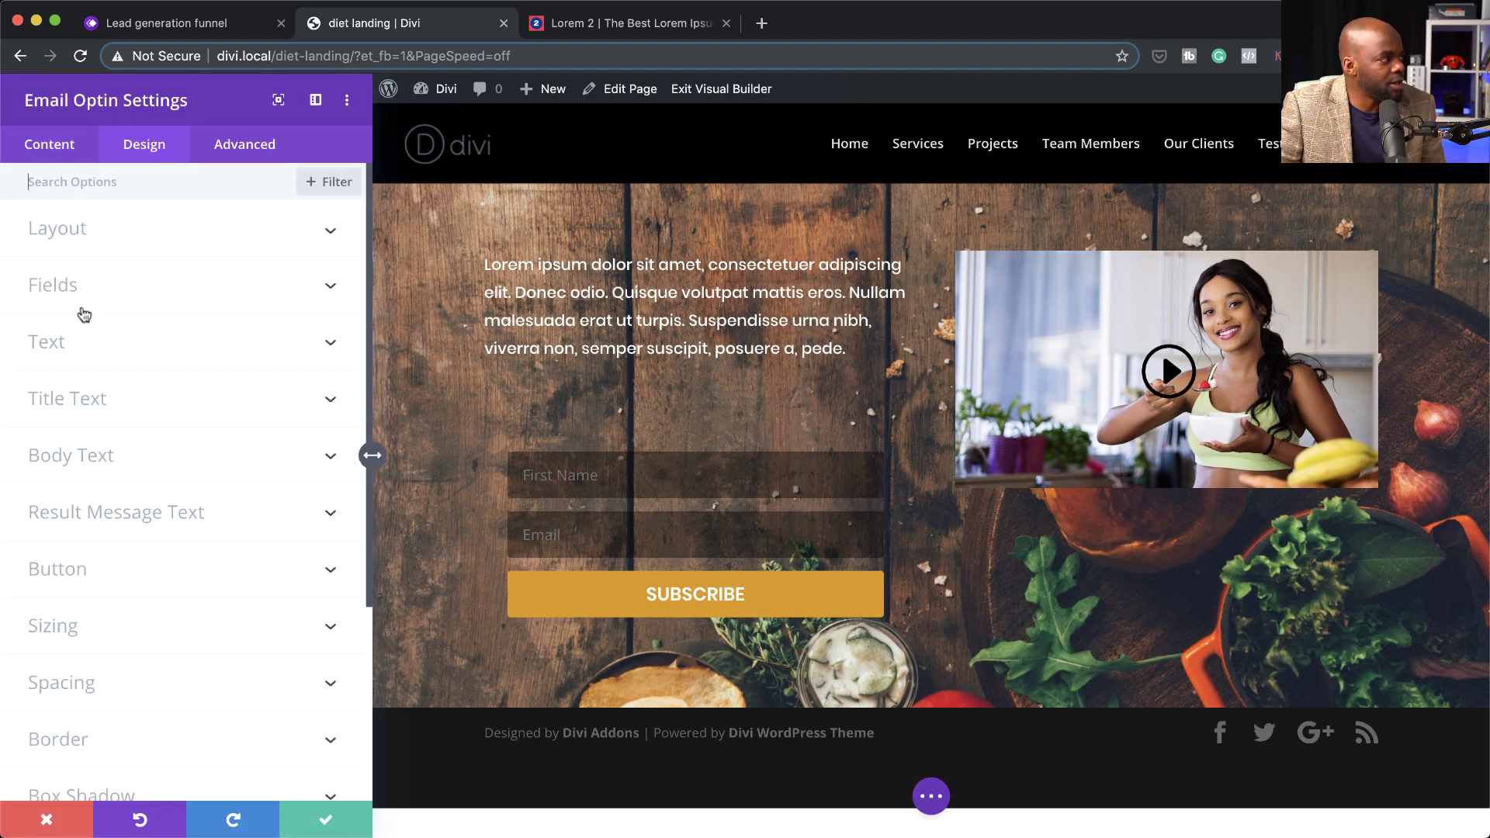
scroll(90, 465, "down", 1)
left_click(97, 669)
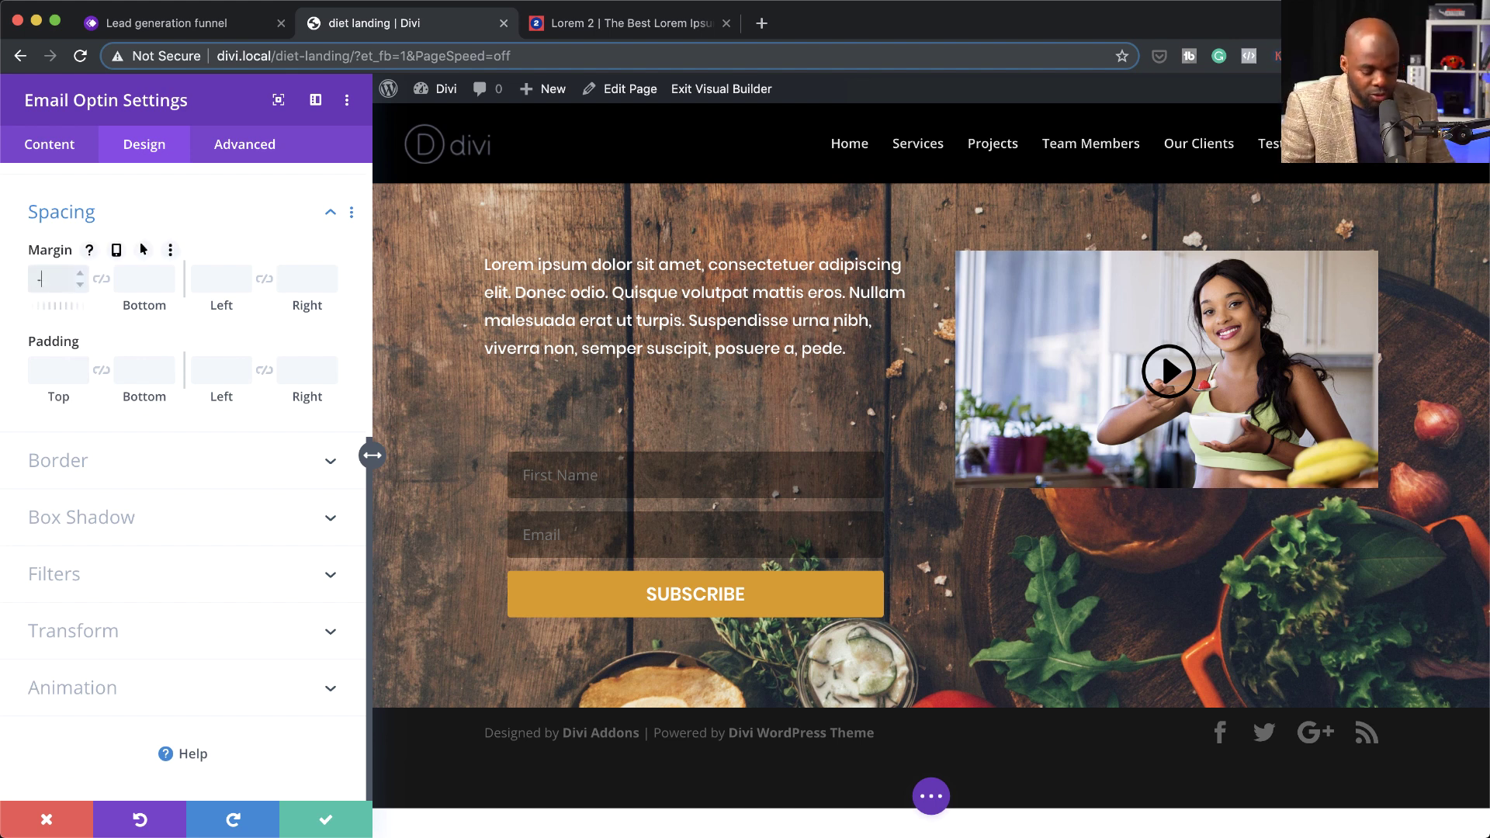
type("-100")
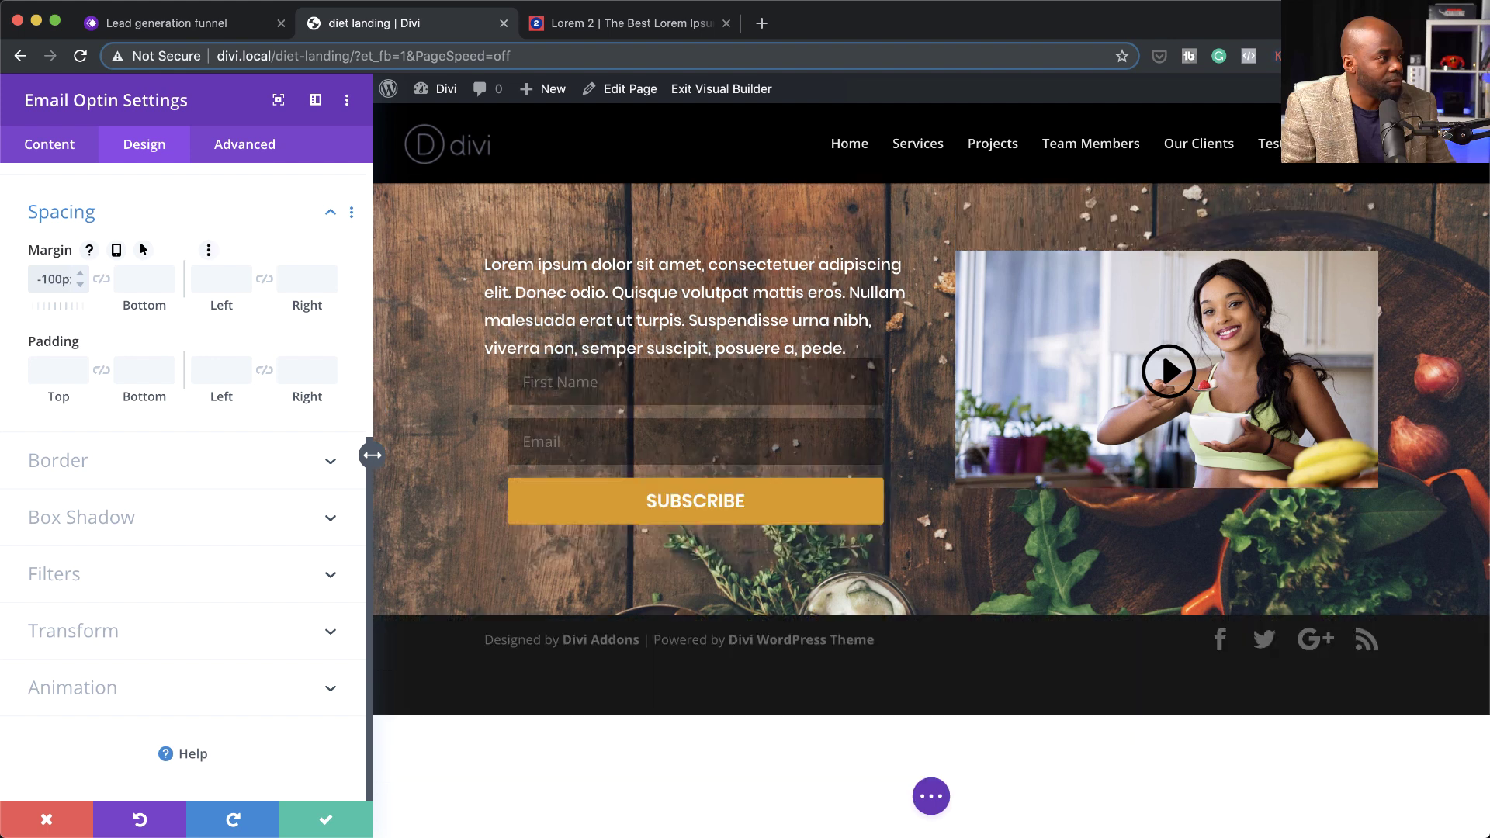
mouse_move(67, 307)
left_mouse_down()
mouse_move(54, 309)
mouse_move(92, 308)
left_mouse_up()
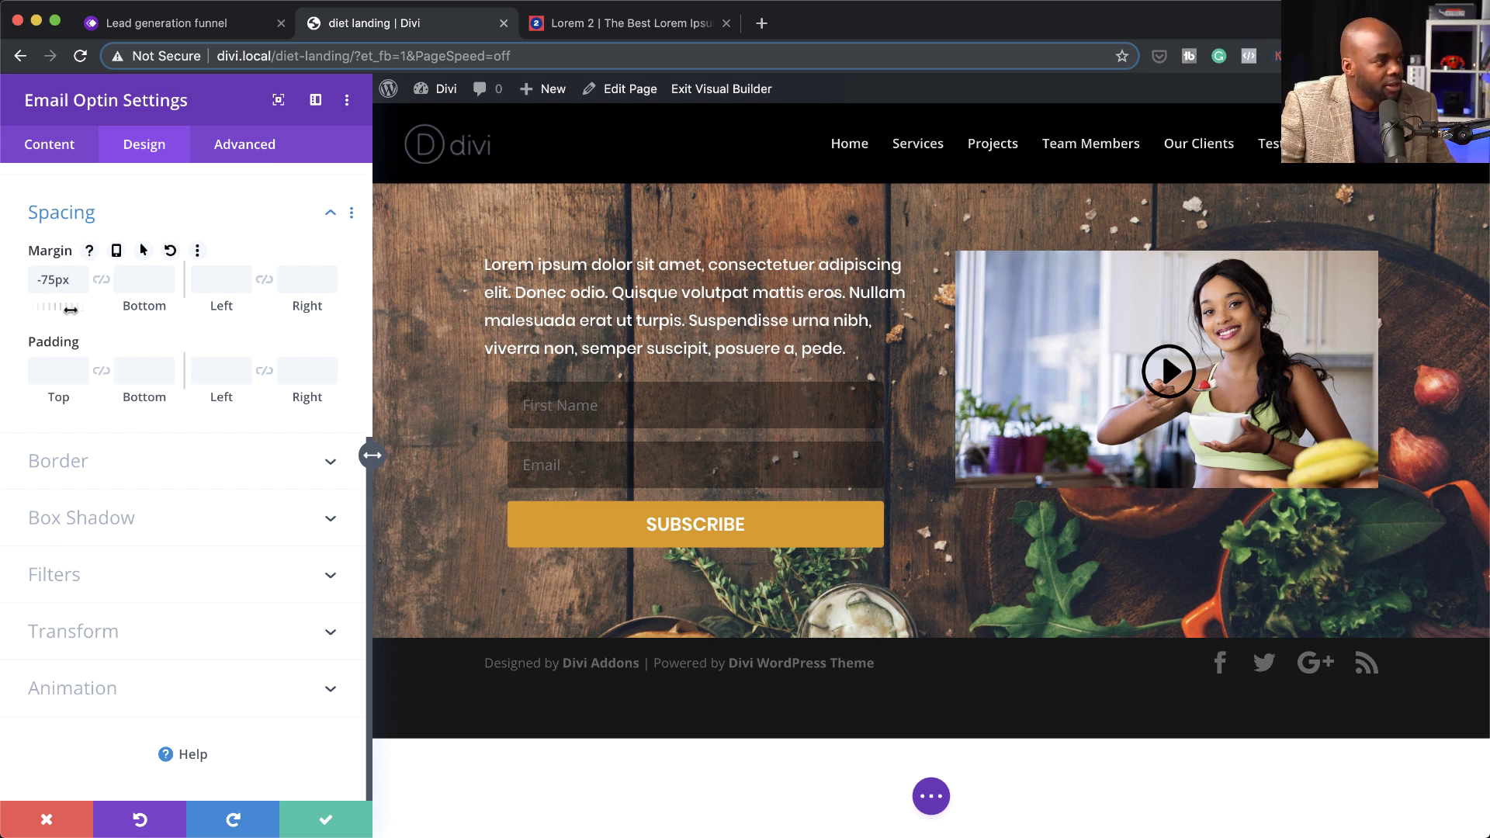
left_click_drag(60, 308, 64, 308)
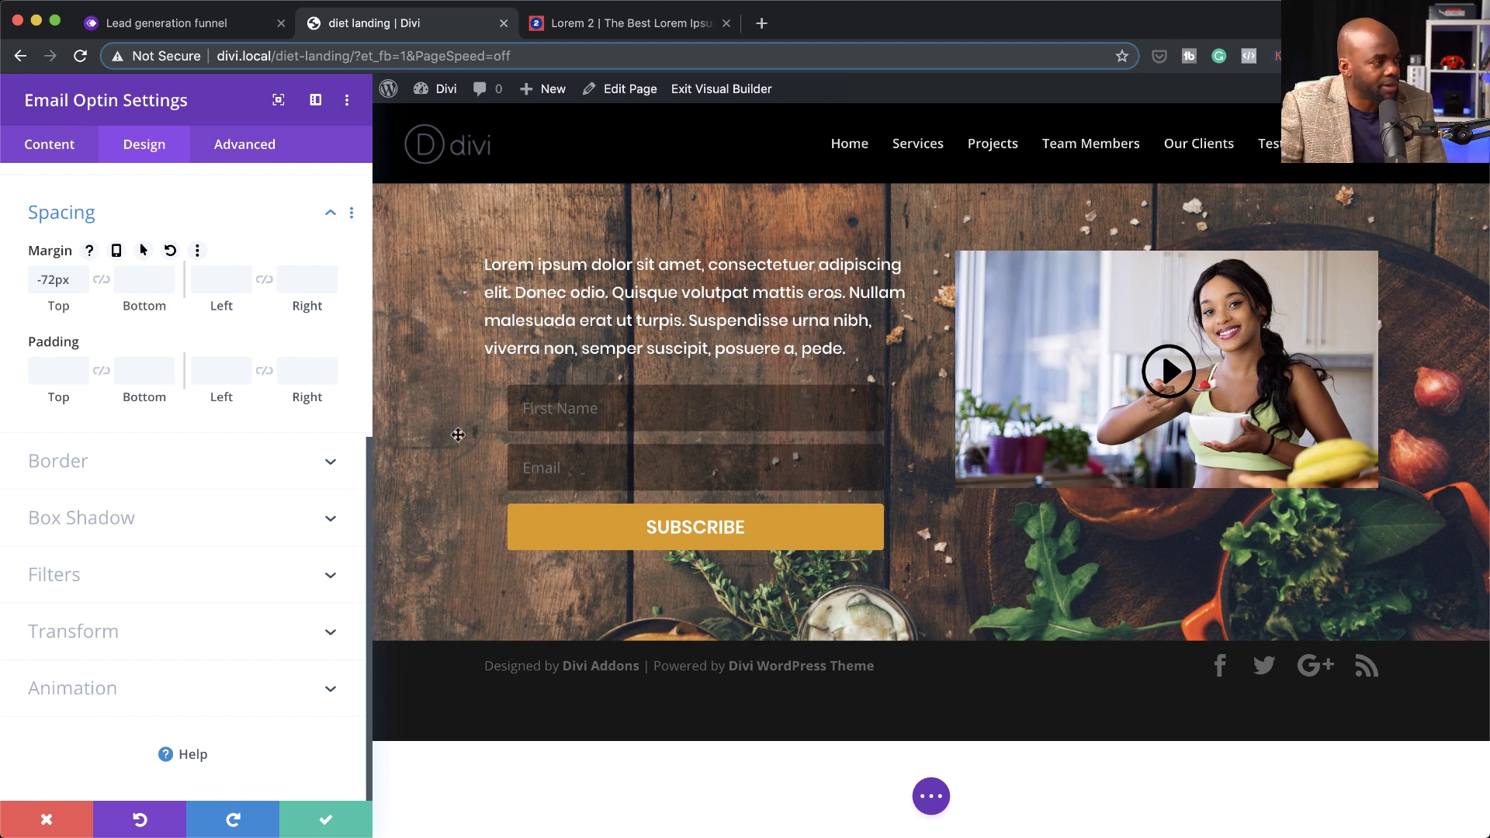
left_click(335, 818)
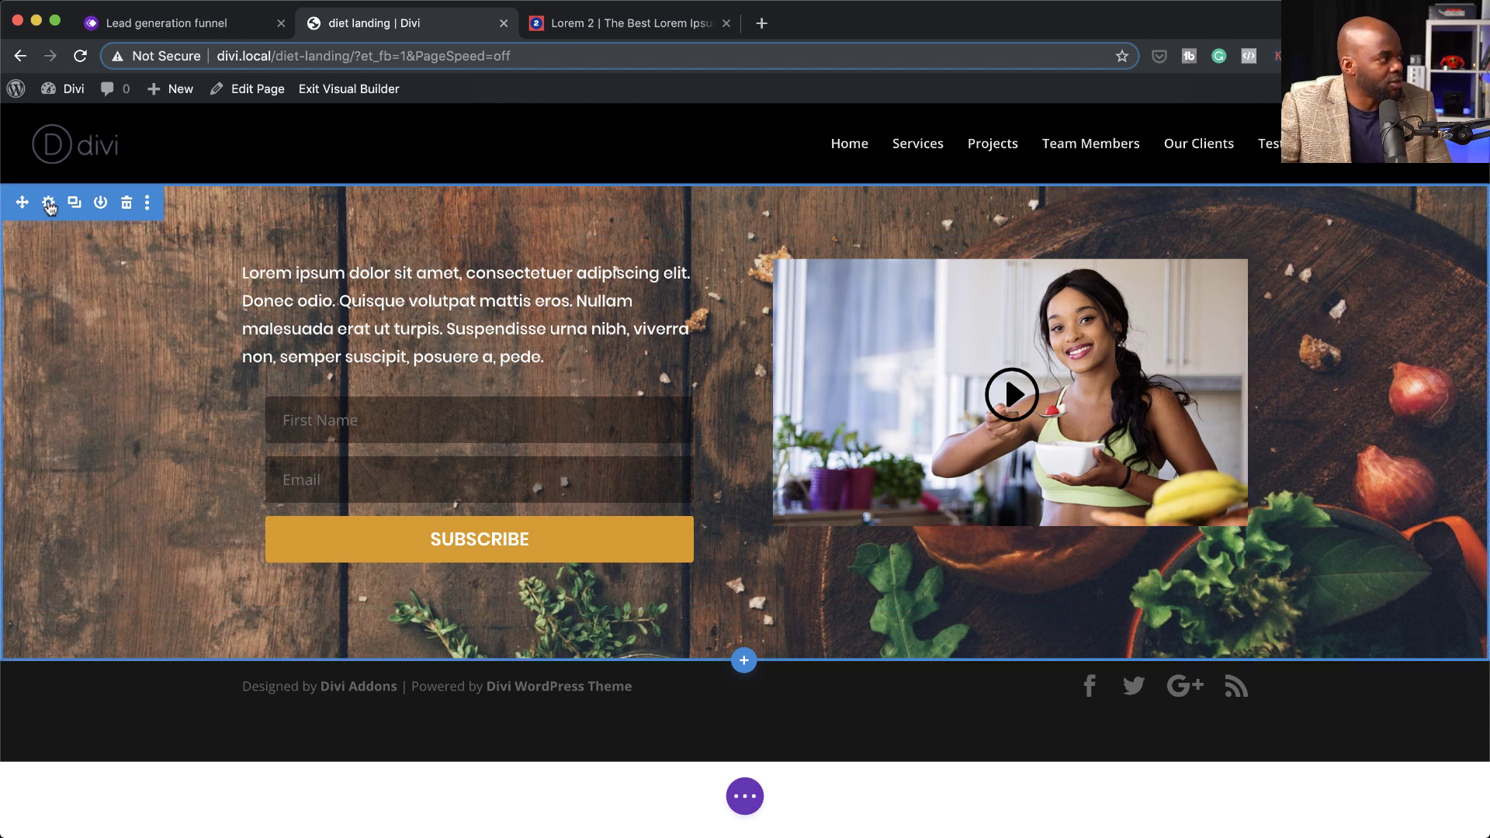
- Give the section a black background colour and set its background image blend to Multiply
left_click(48, 203)
left_click(124, 288)
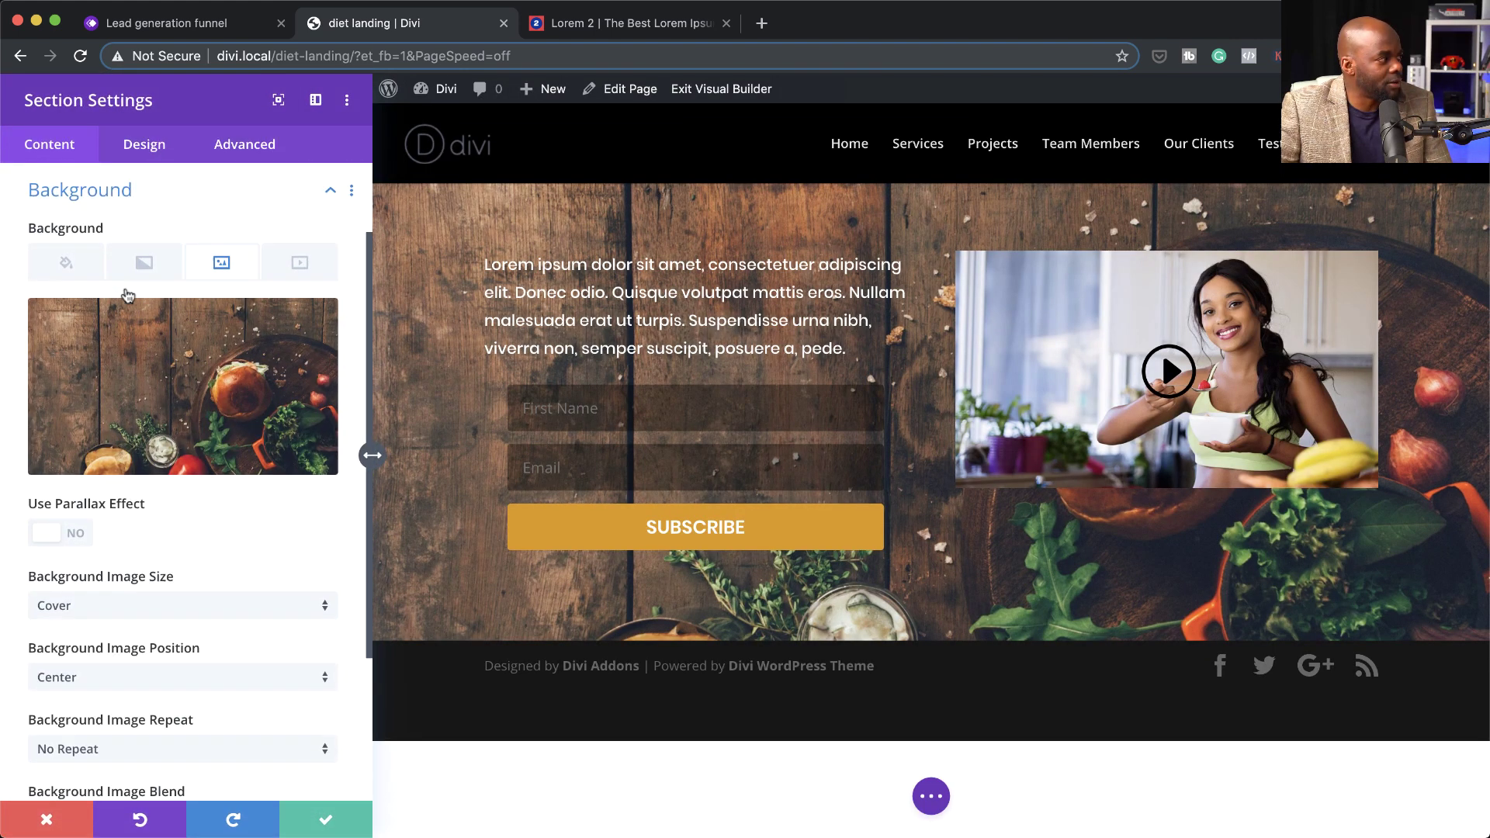
left_click(60, 266)
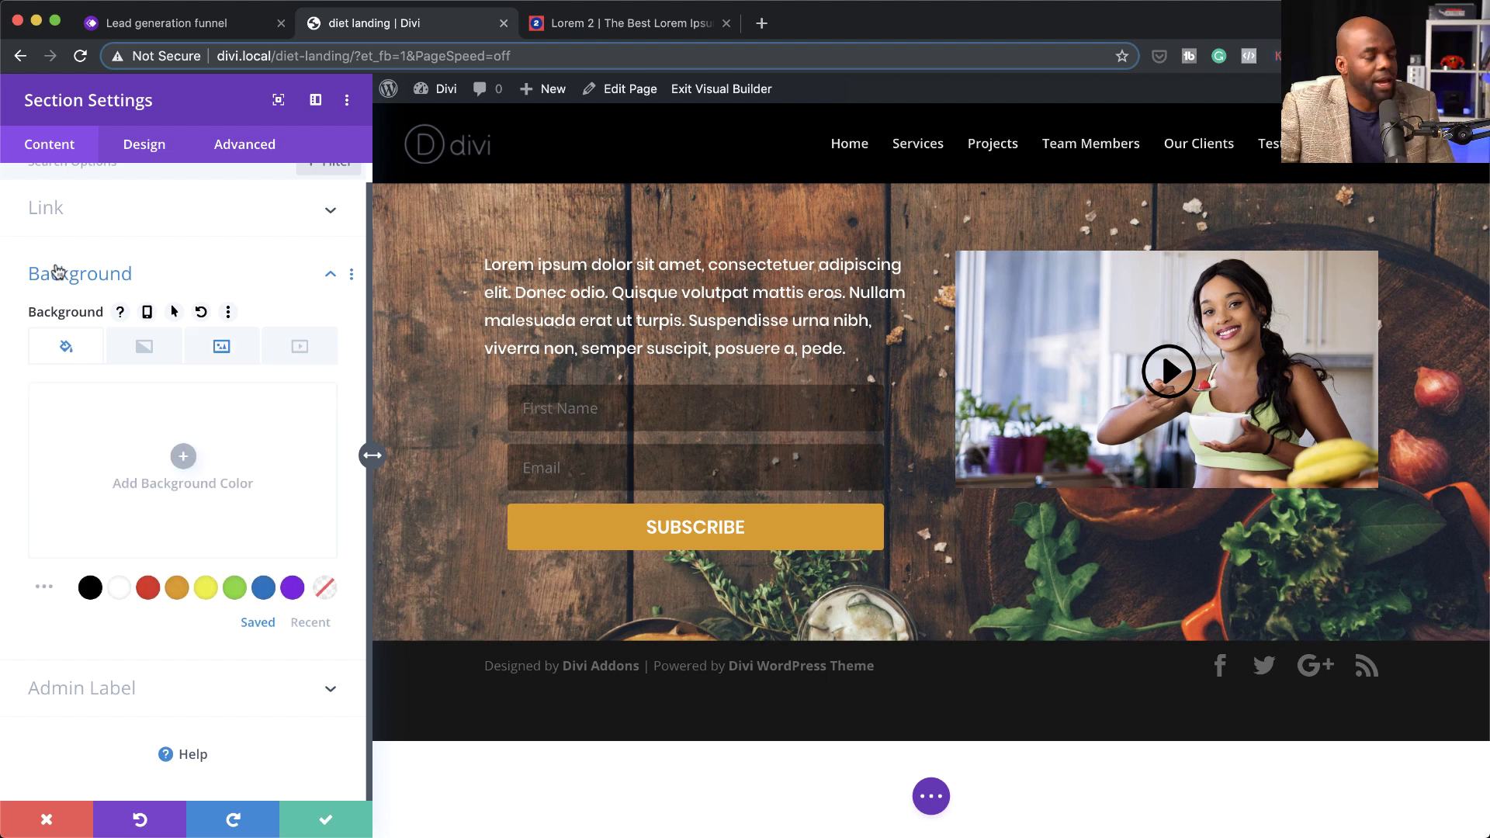
left_click(90, 588)
left_click(216, 349)
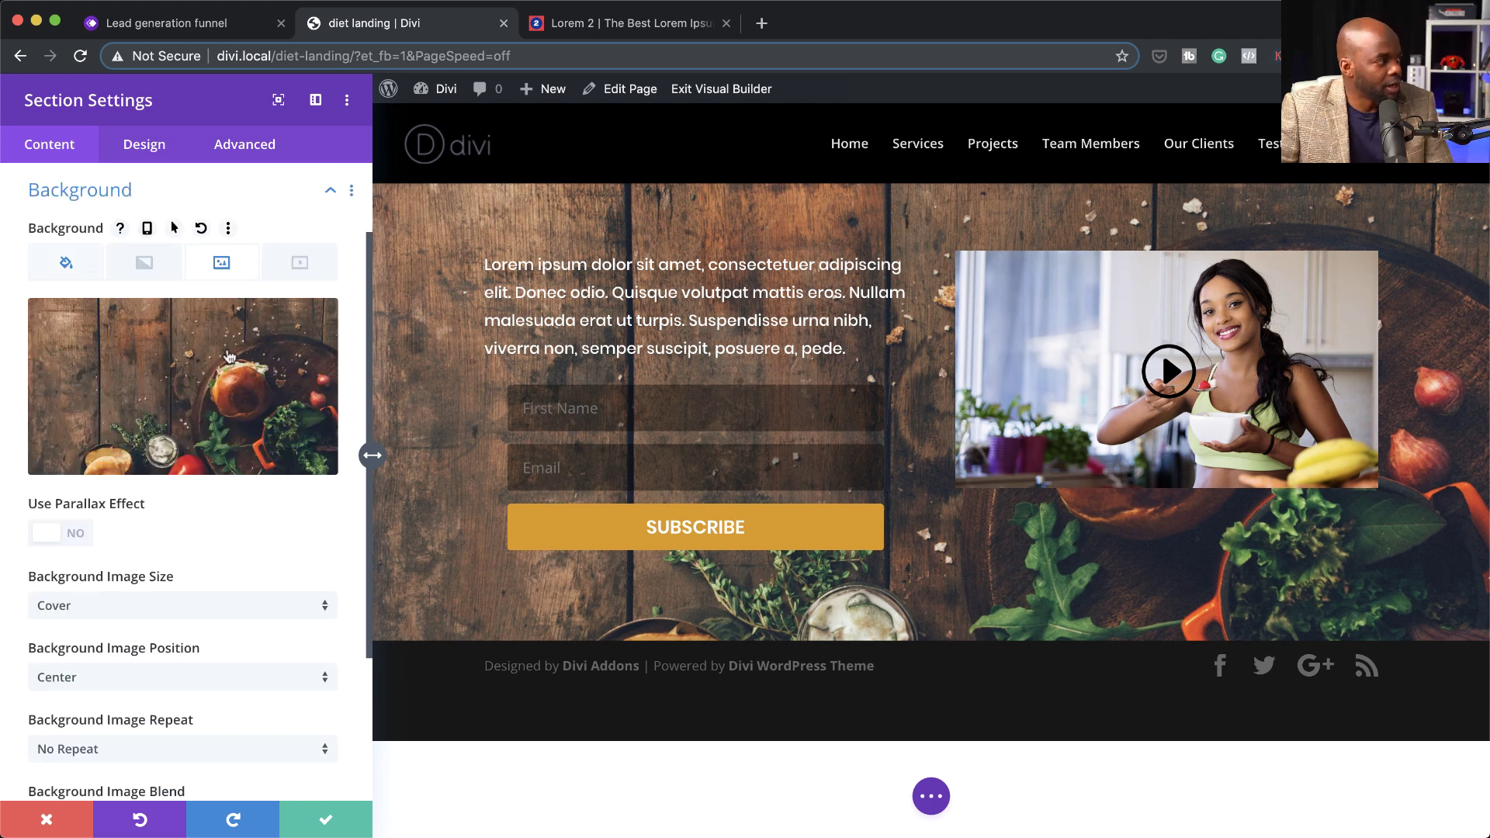
scroll(176, 620, "down", 5)
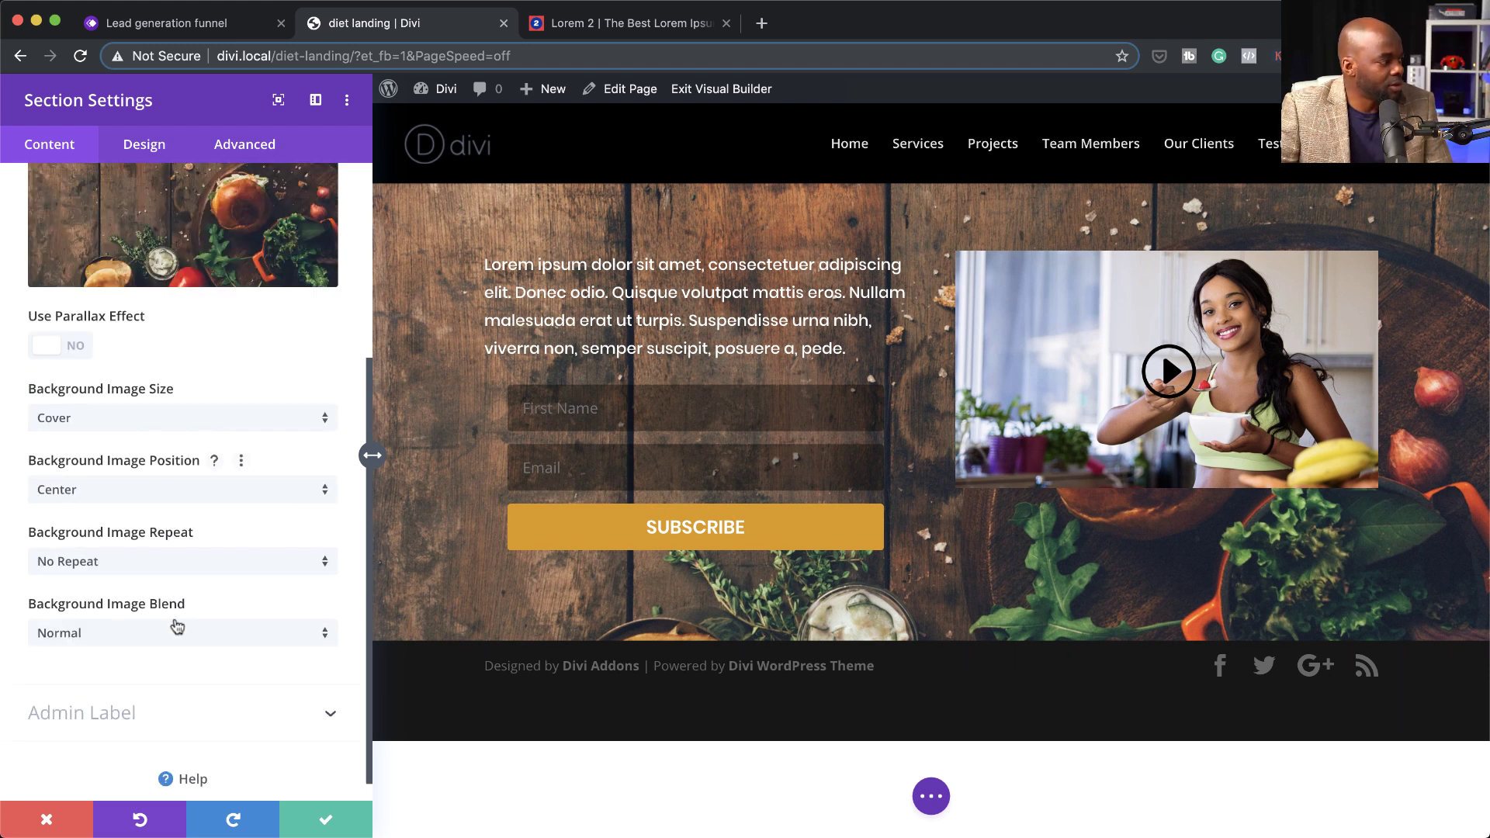
left_click(128, 633)
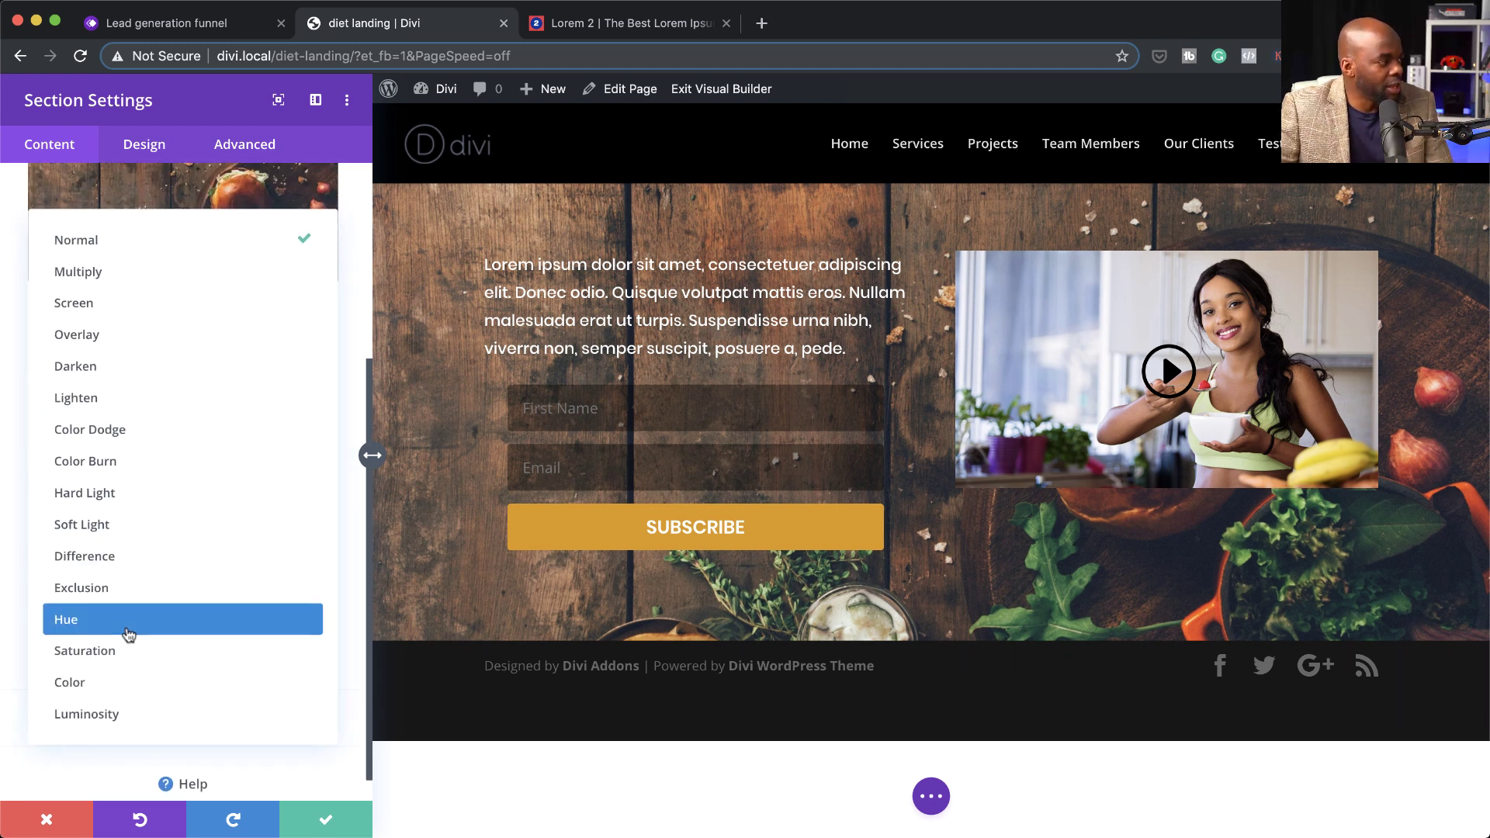
left_click(134, 279)
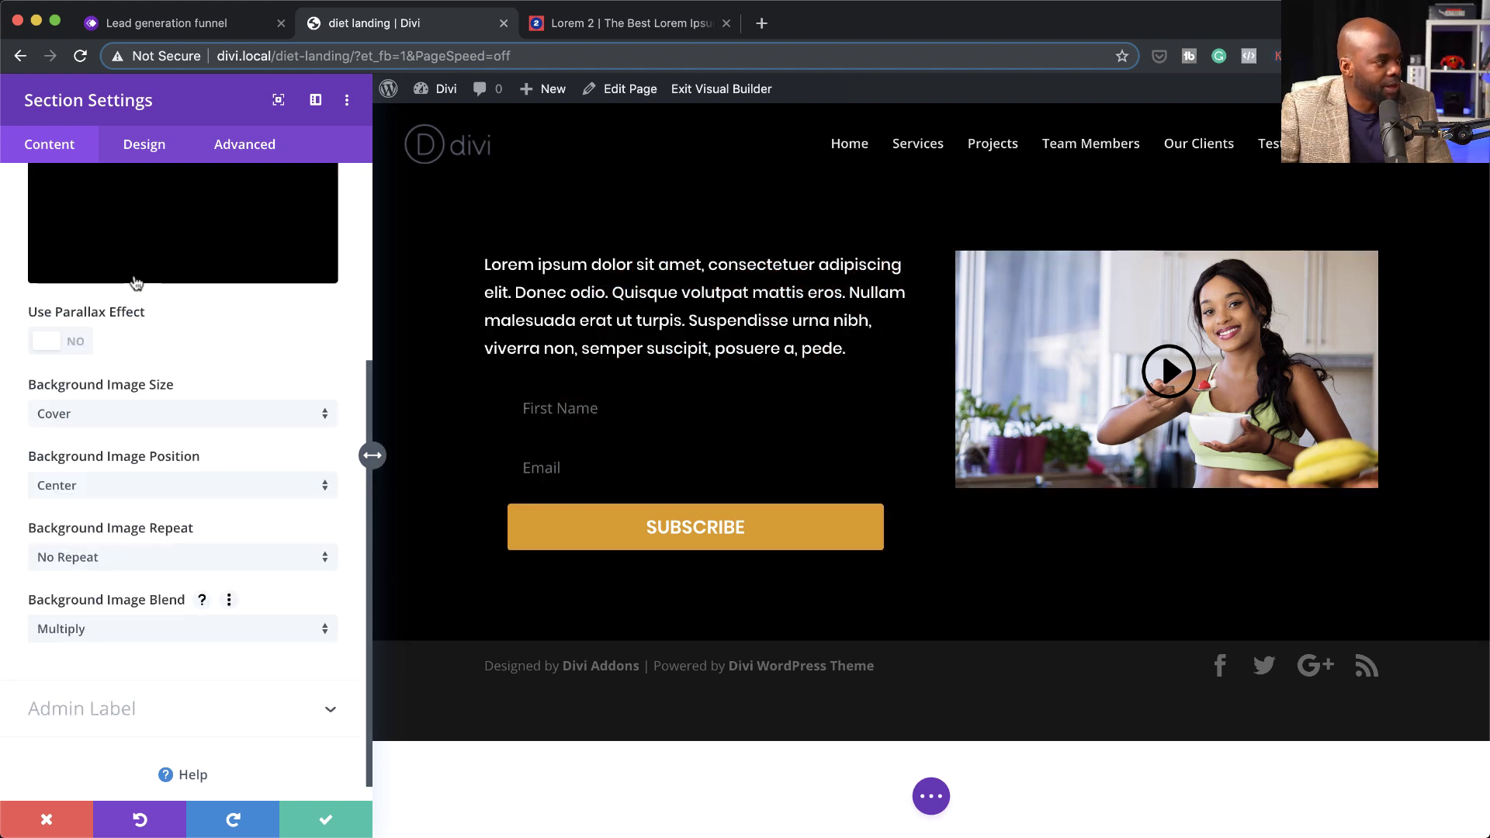
- Reduce the opacity of the section's black background colour to rgba(0,0,0,0.73) and save the section settings
scroll(279, 458, "up", 2)
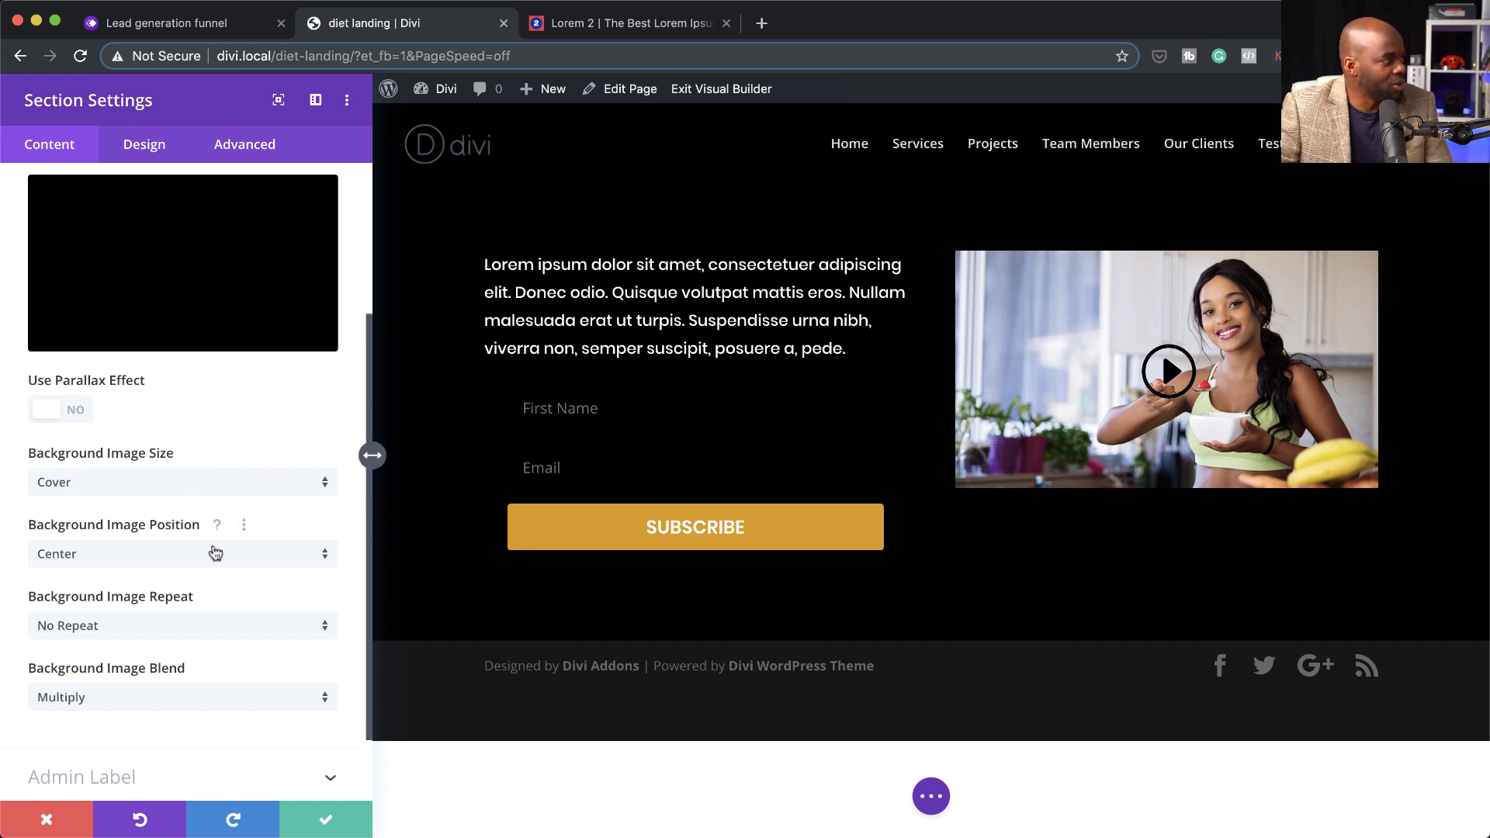
scroll(214, 552, "up", 3)
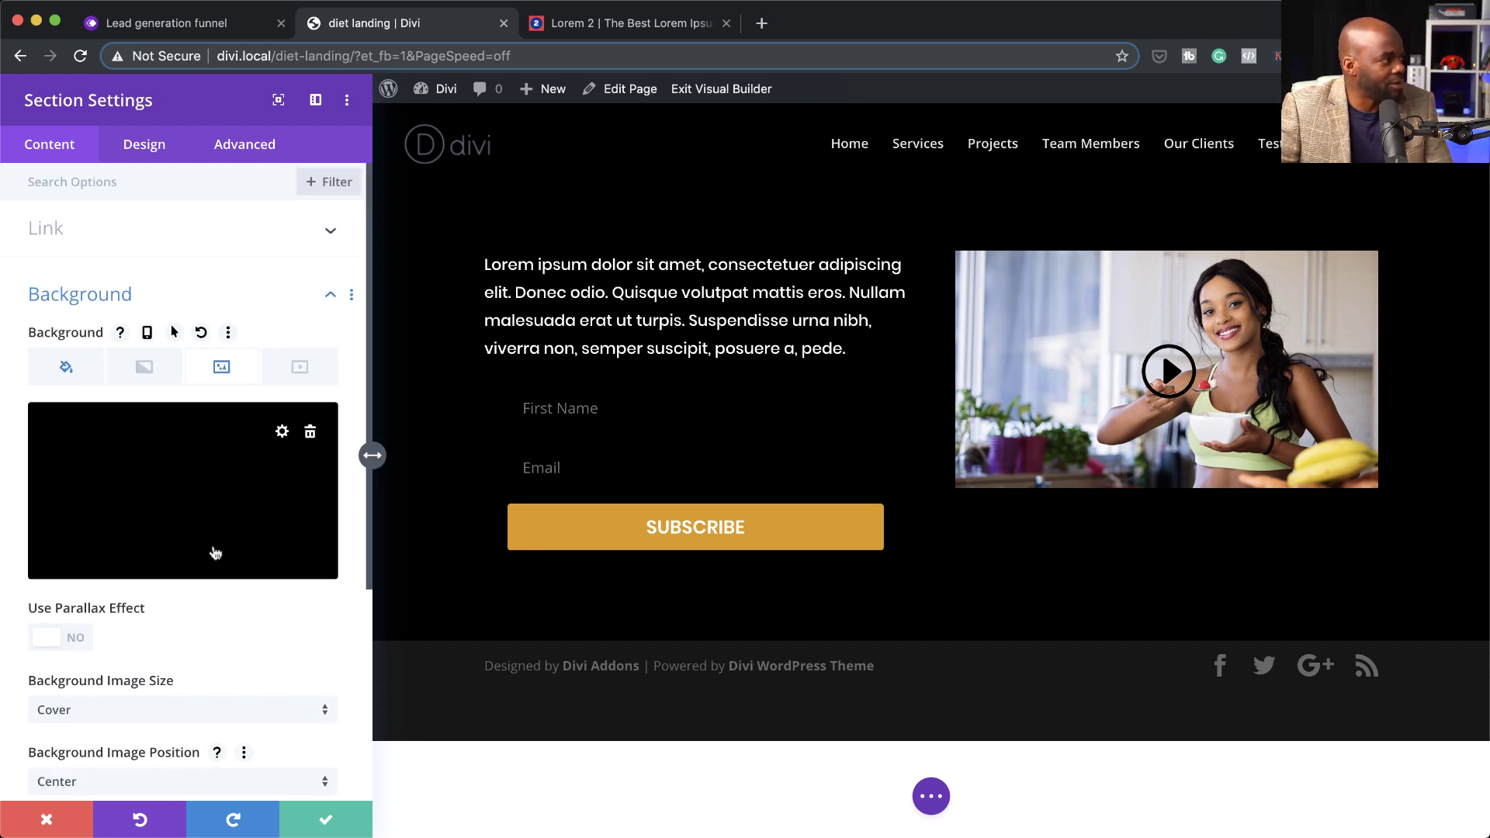
left_click(67, 373)
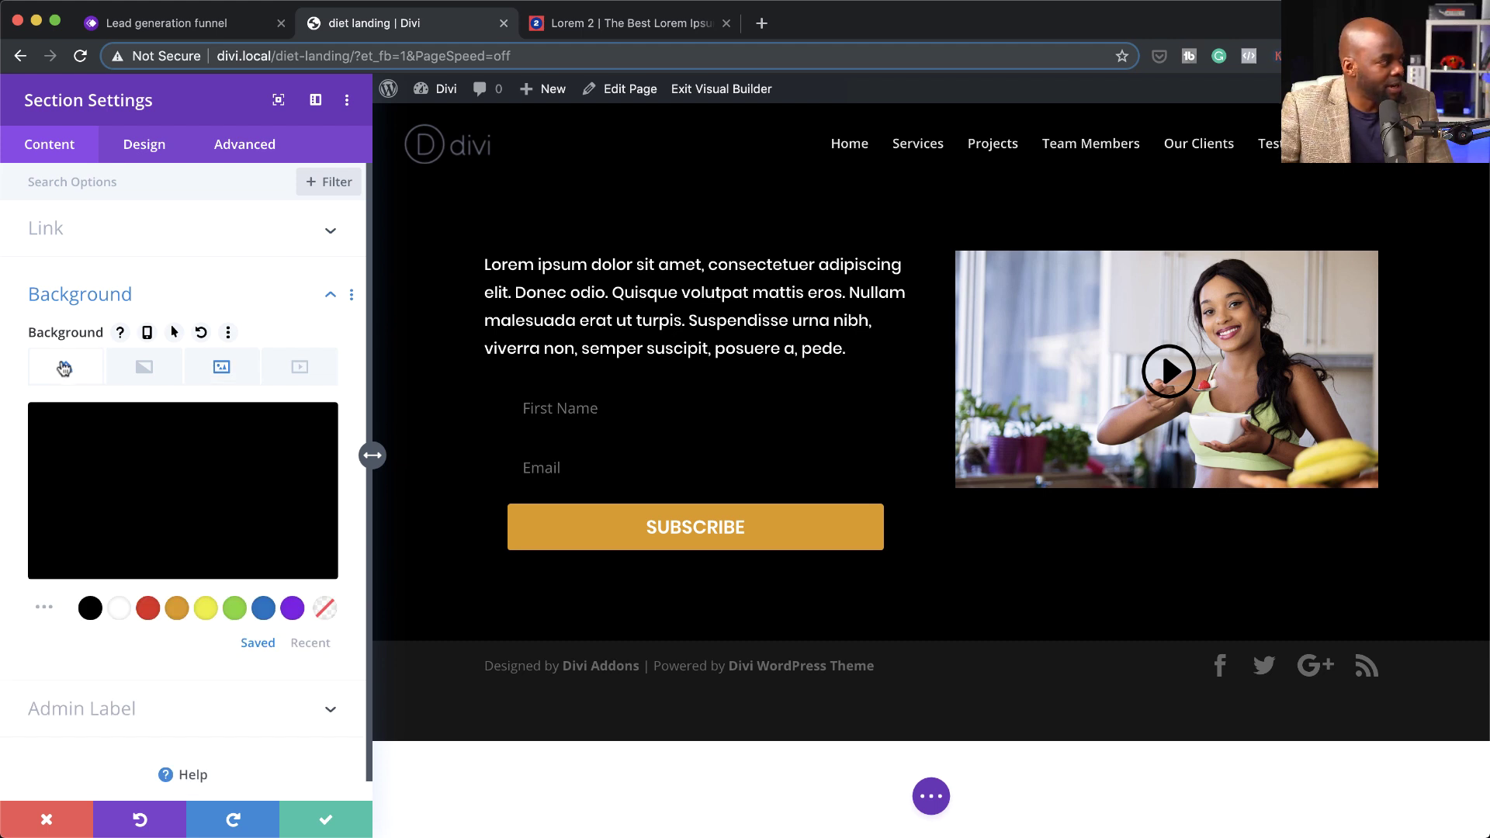
left_click(187, 446)
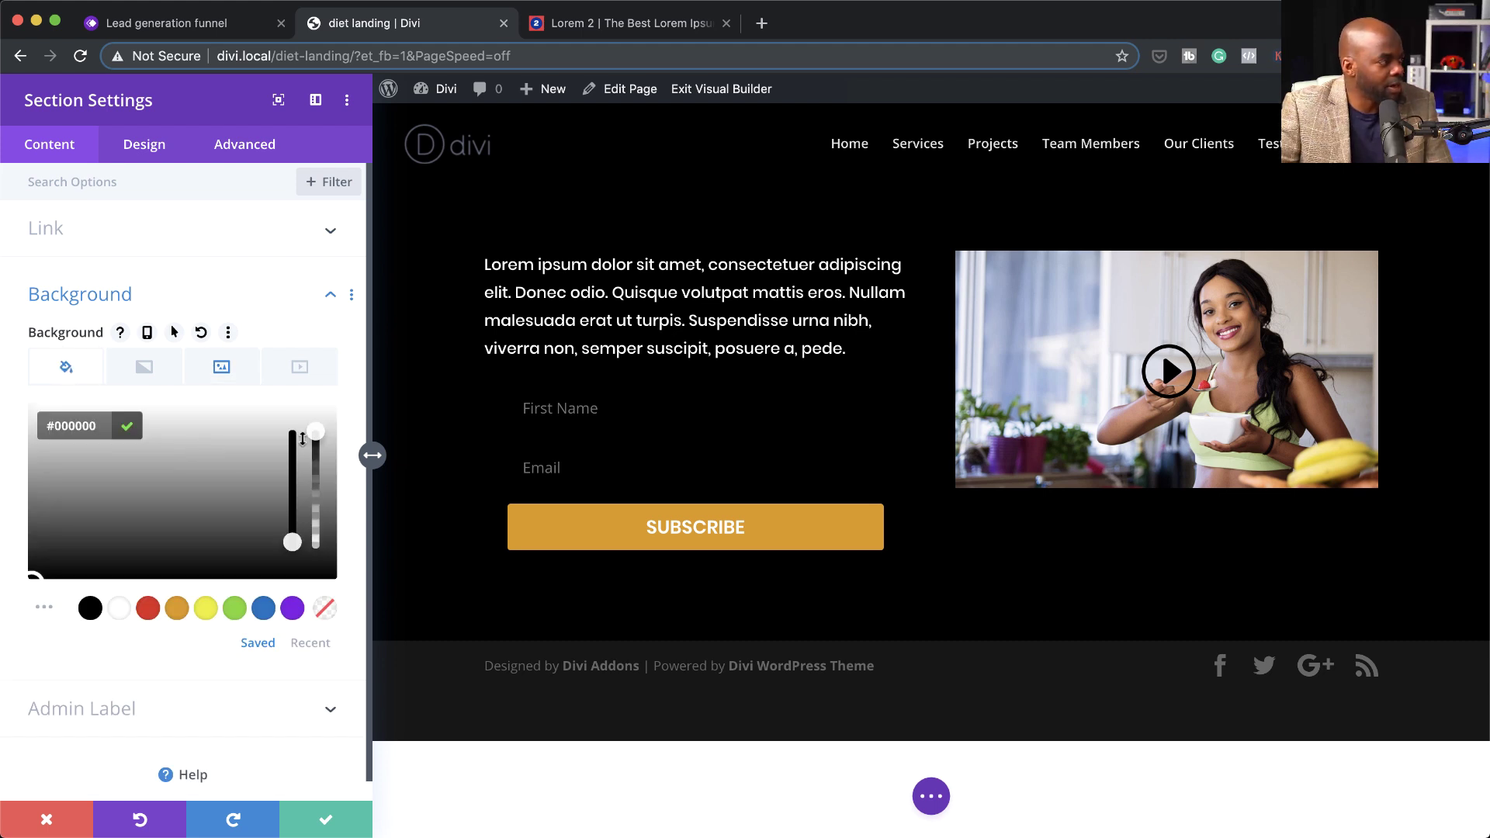
left_click_drag(315, 439, 327, 481)
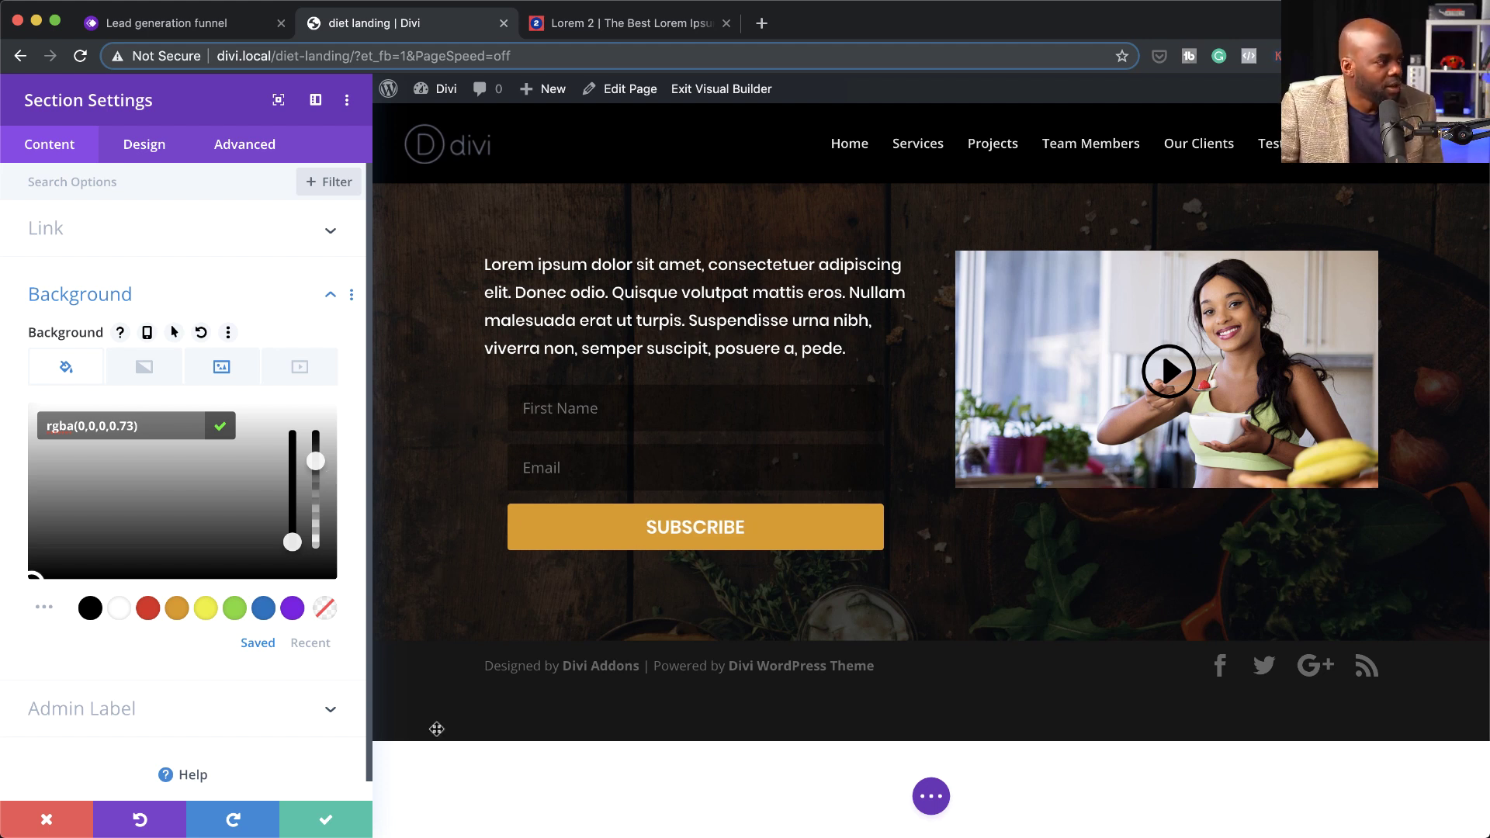
left_click(326, 819)
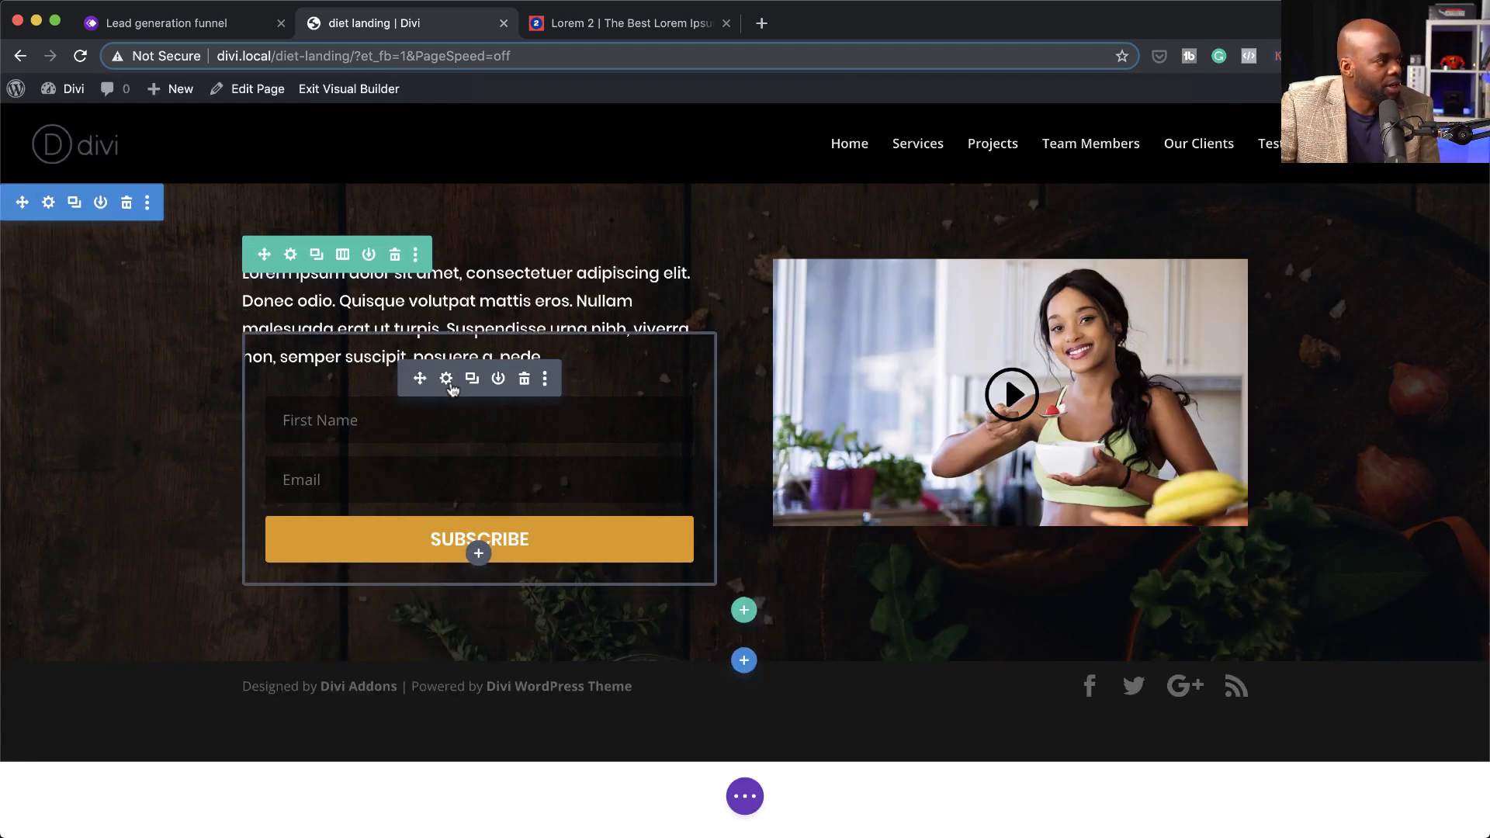
- Give the Email Optin form's fields a 1px white border
left_click(446, 380)
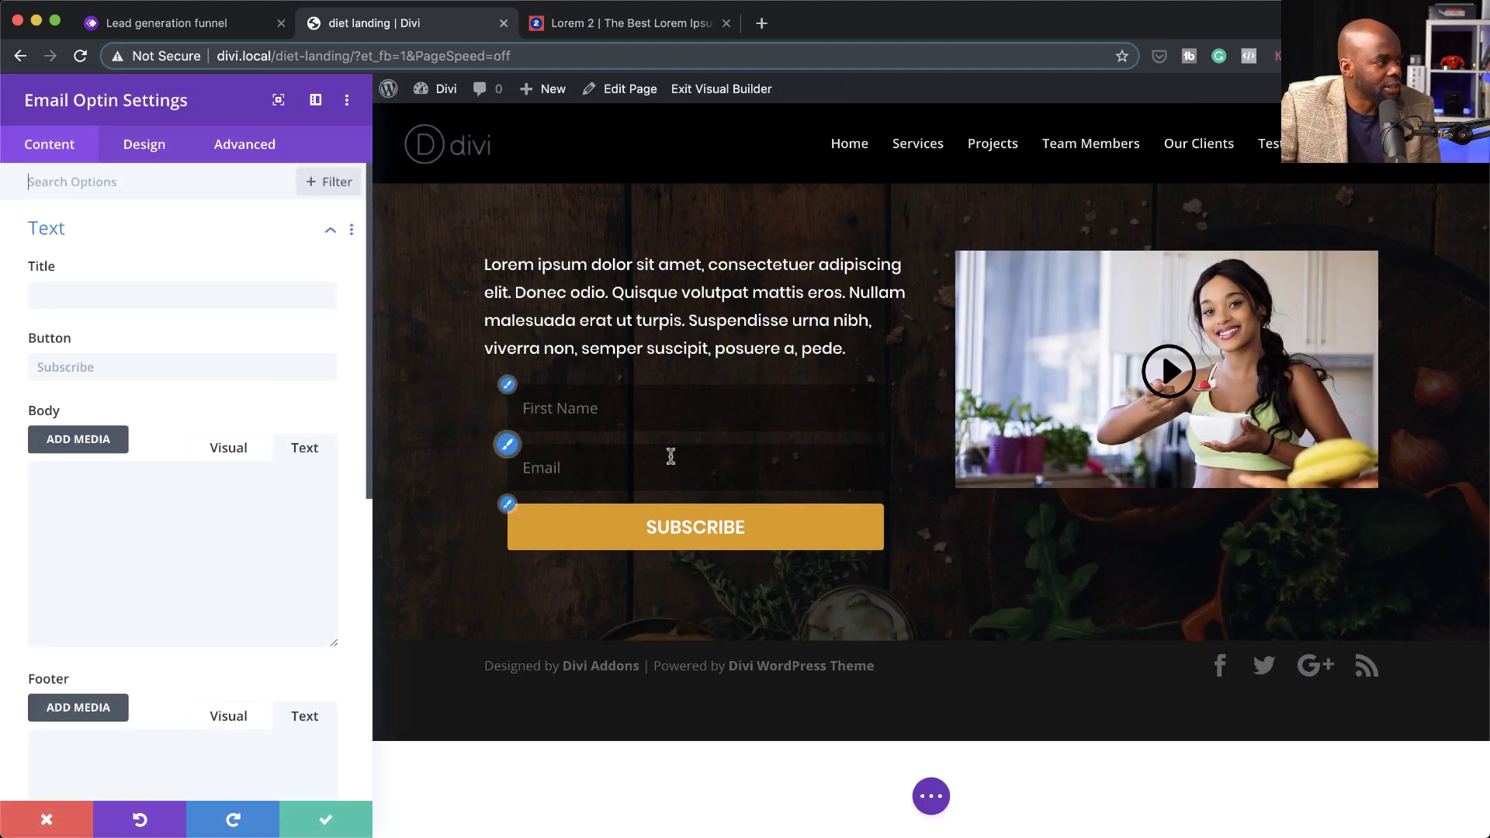
left_click(508, 386)
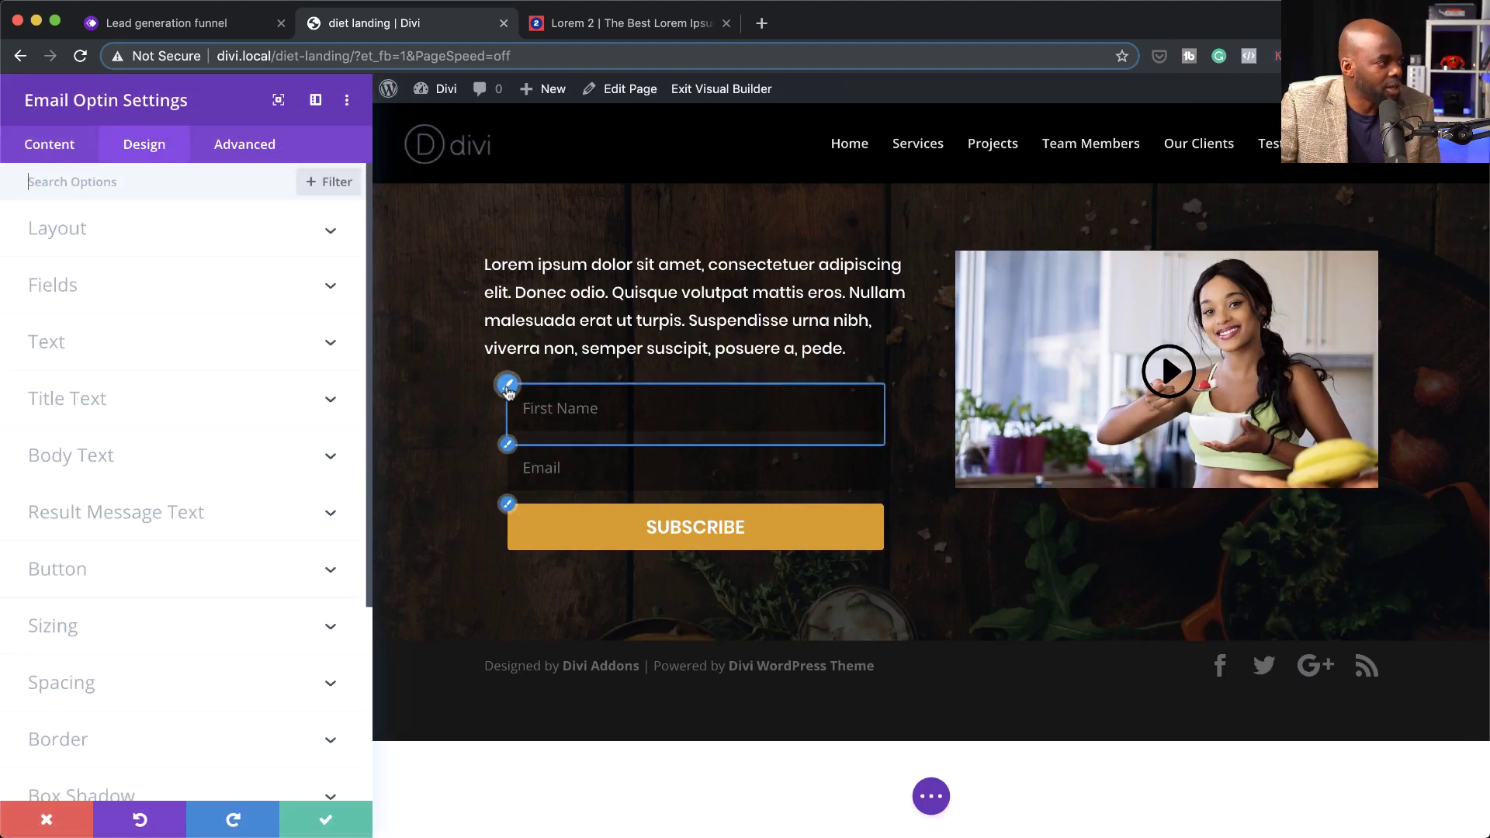
left_click(86, 289)
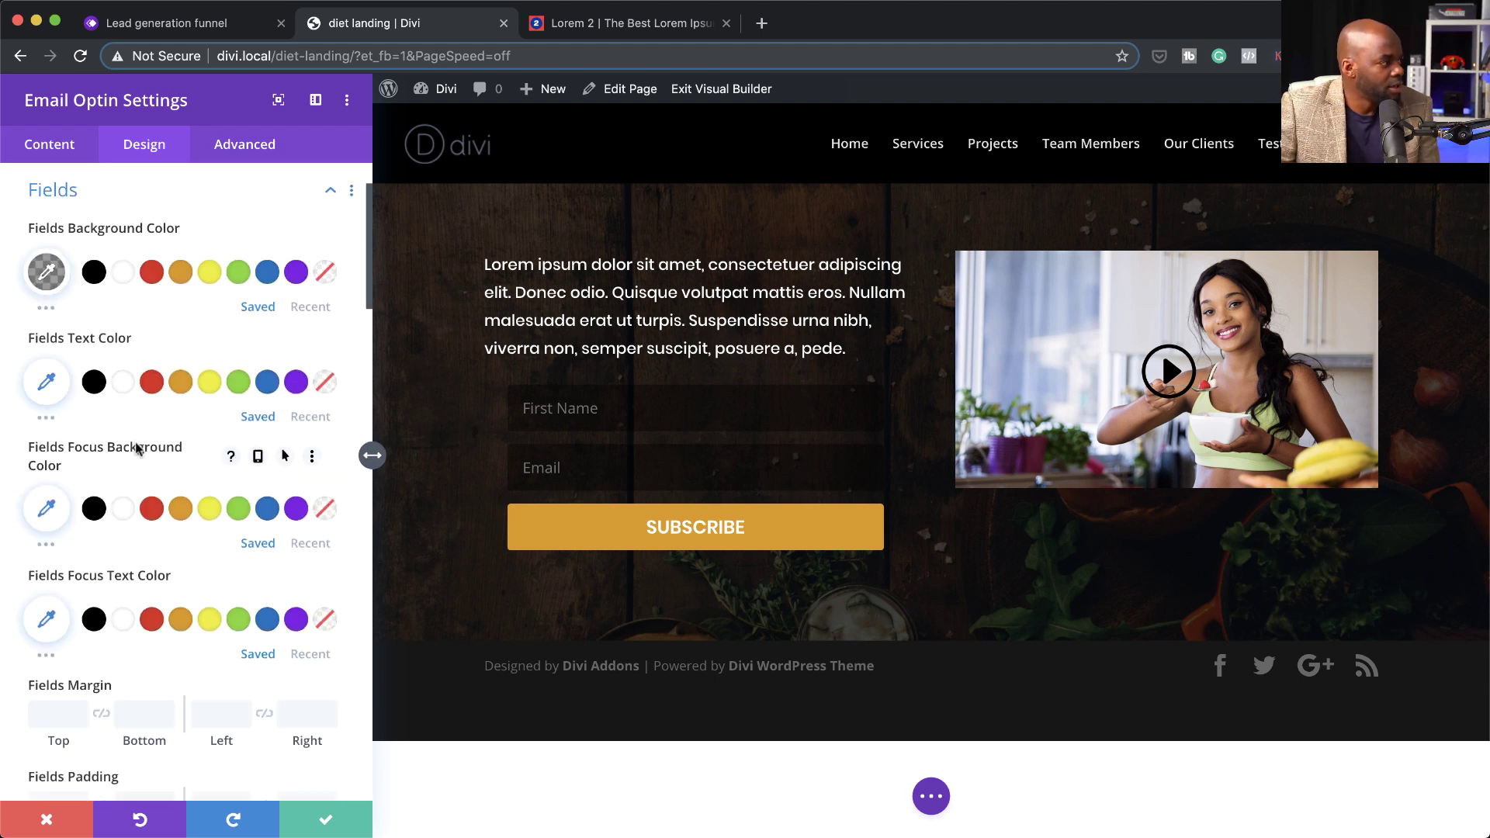
scroll(137, 454, "down", 10)
scroll(137, 450, "down", 5)
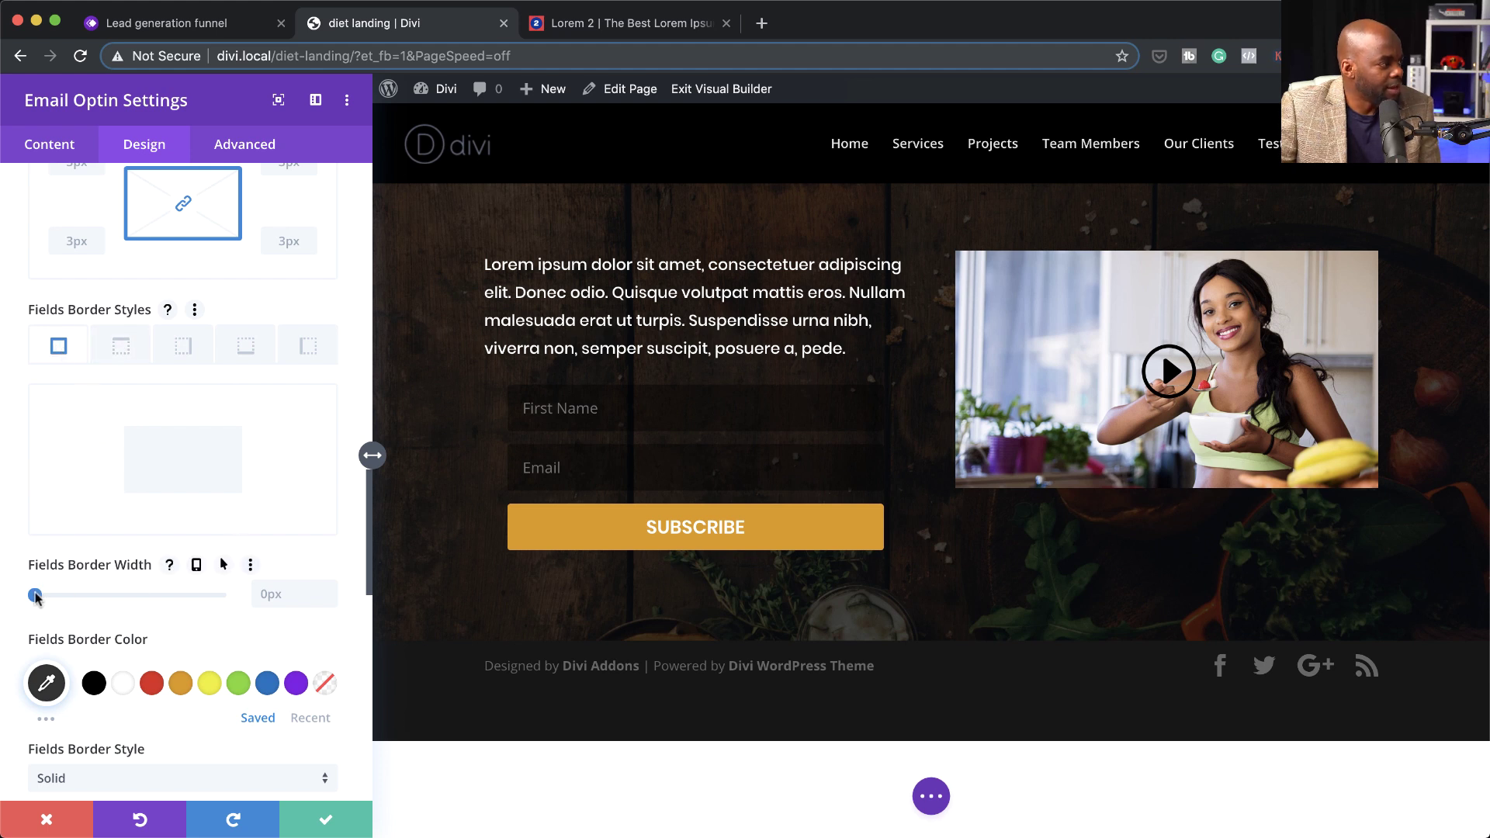
left_click_drag(35, 595, 38, 596)
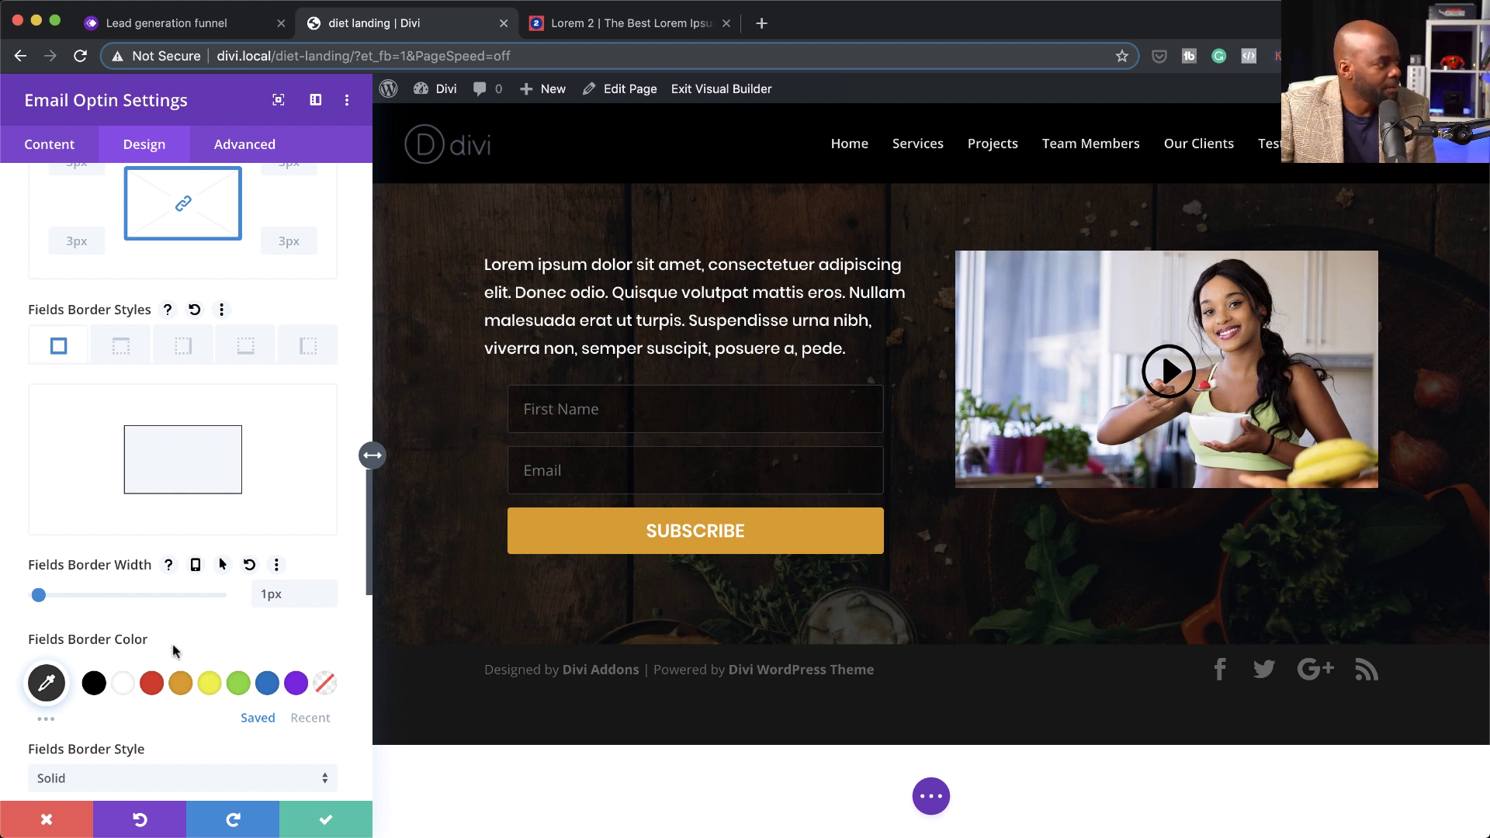
left_click(123, 683)
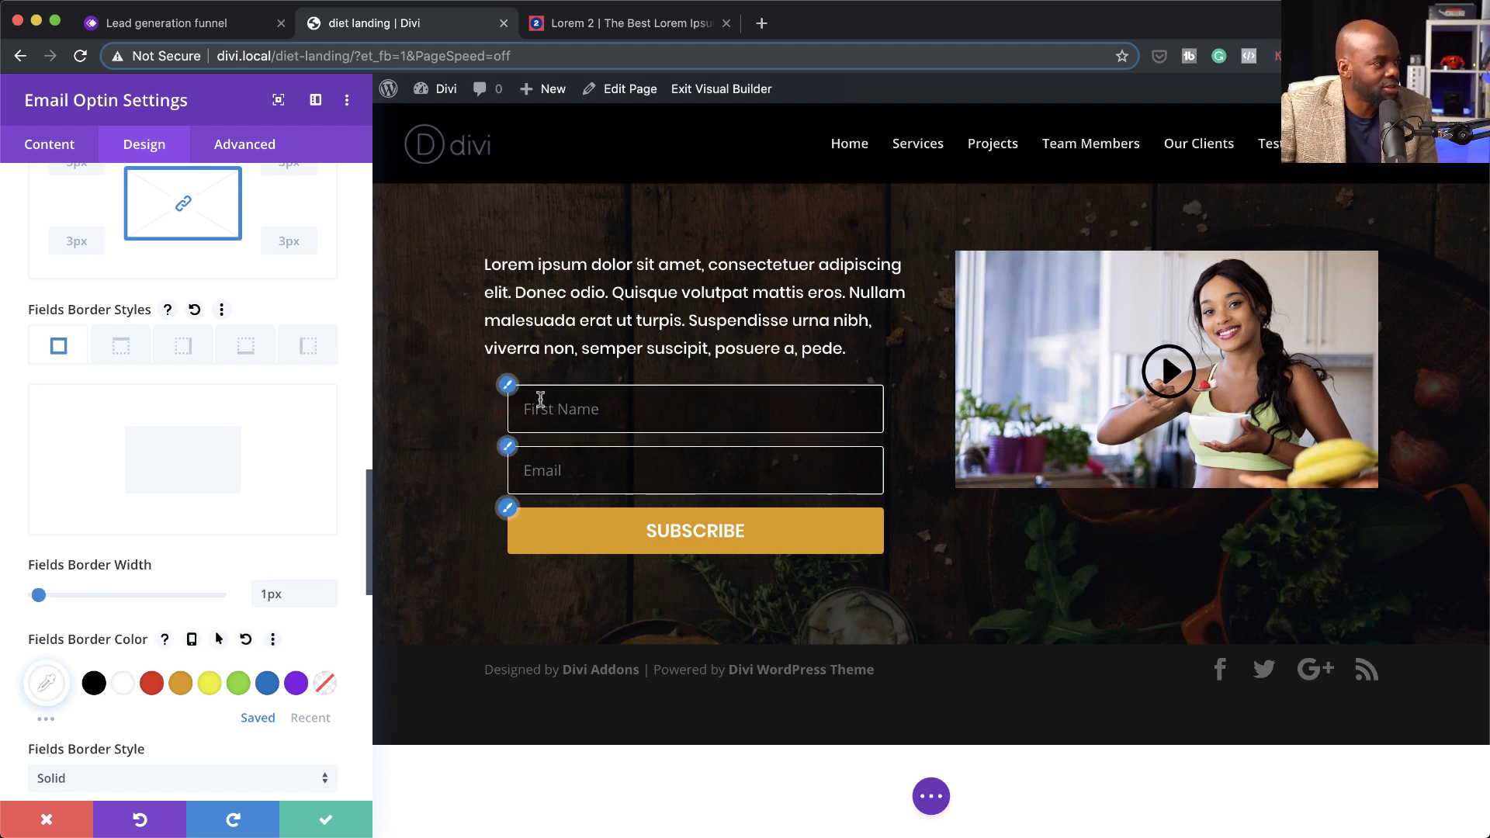
- Make the white field border colour mostly transparent and save the Email Optin settings
left_click(48, 684)
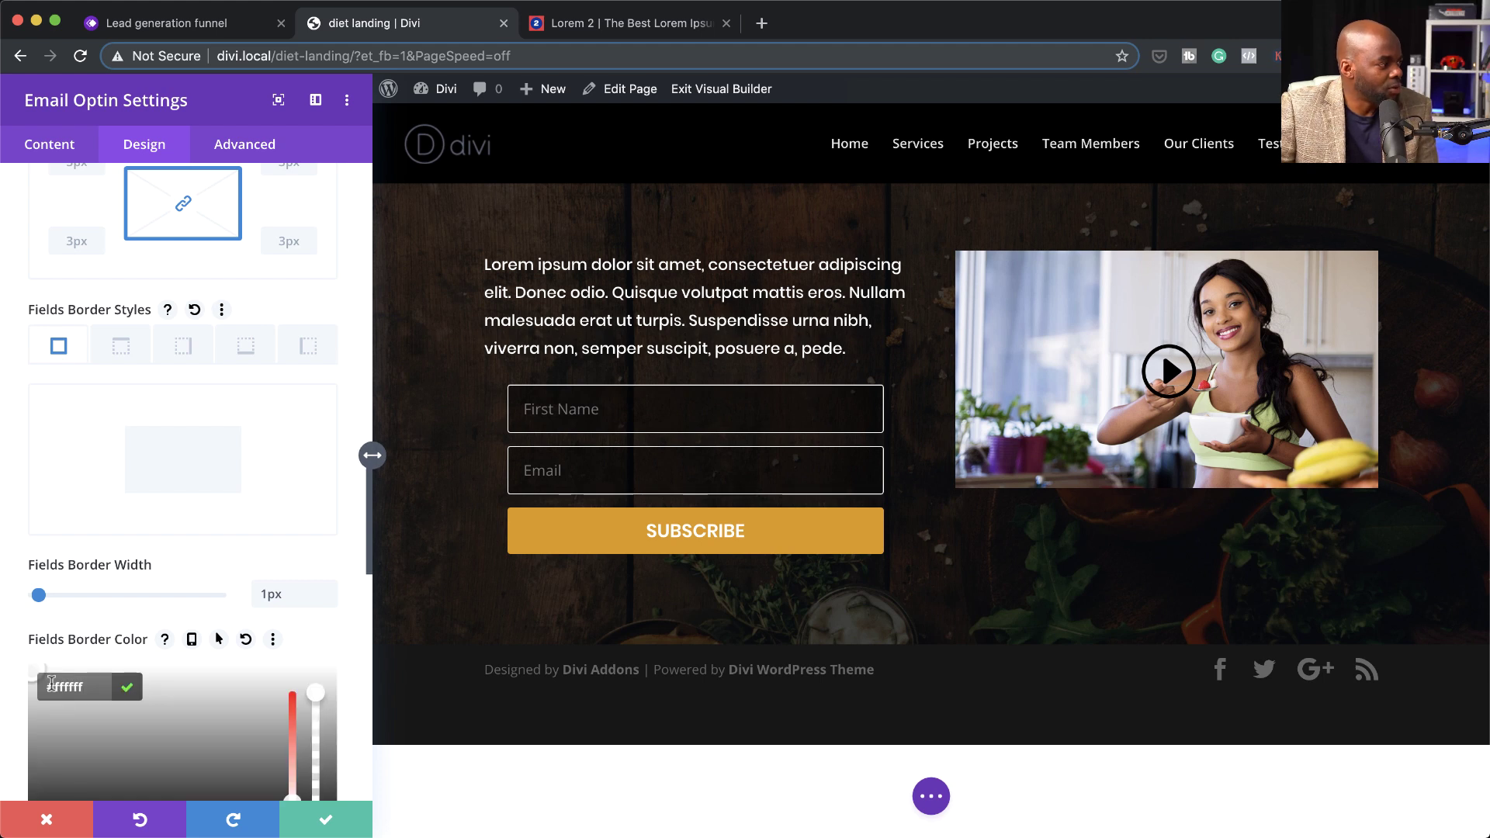
scroll(324, 688, "down", 3)
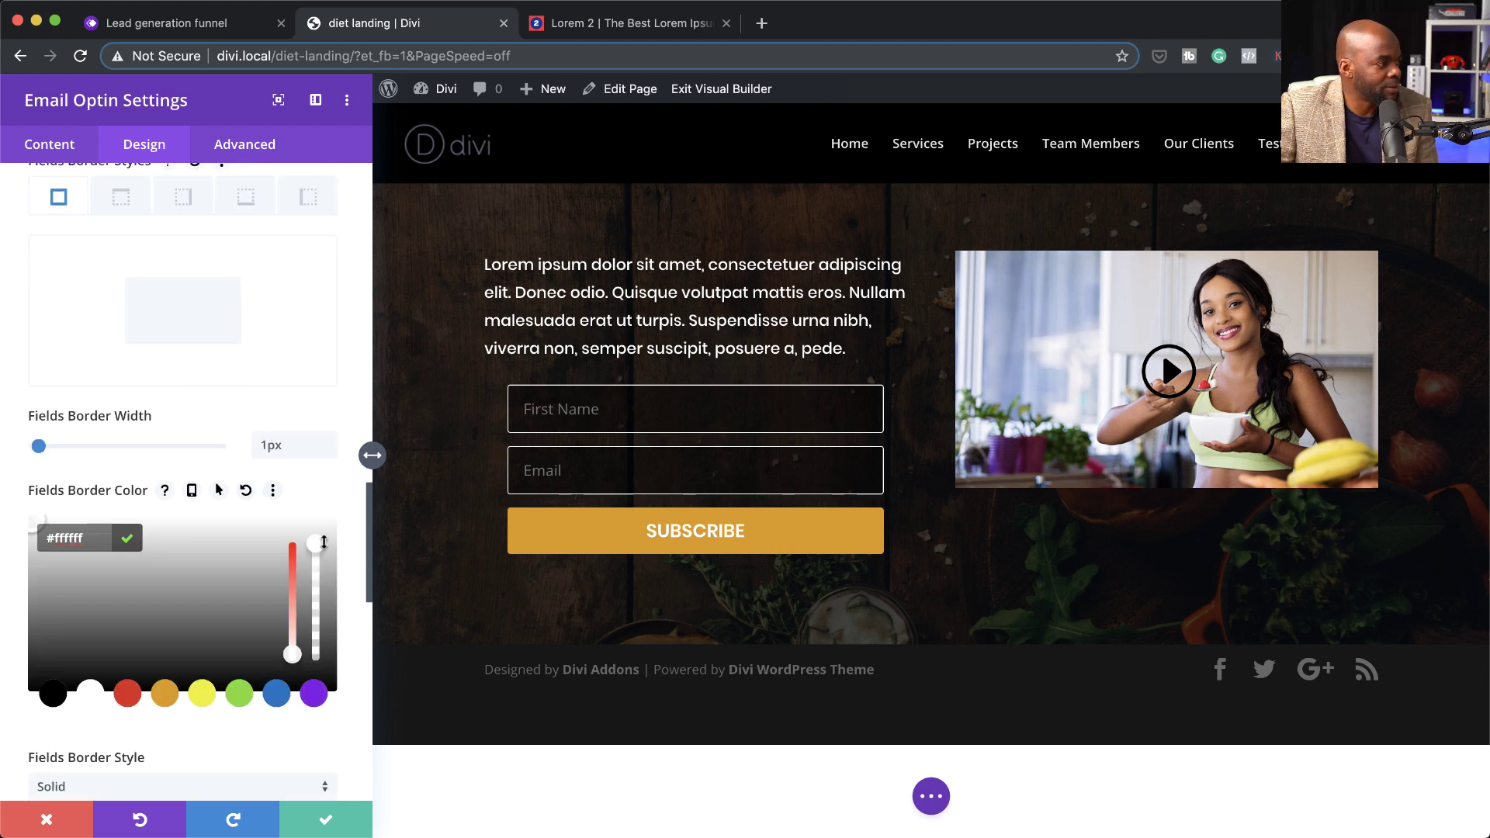
left_click_drag(318, 550, 340, 646)
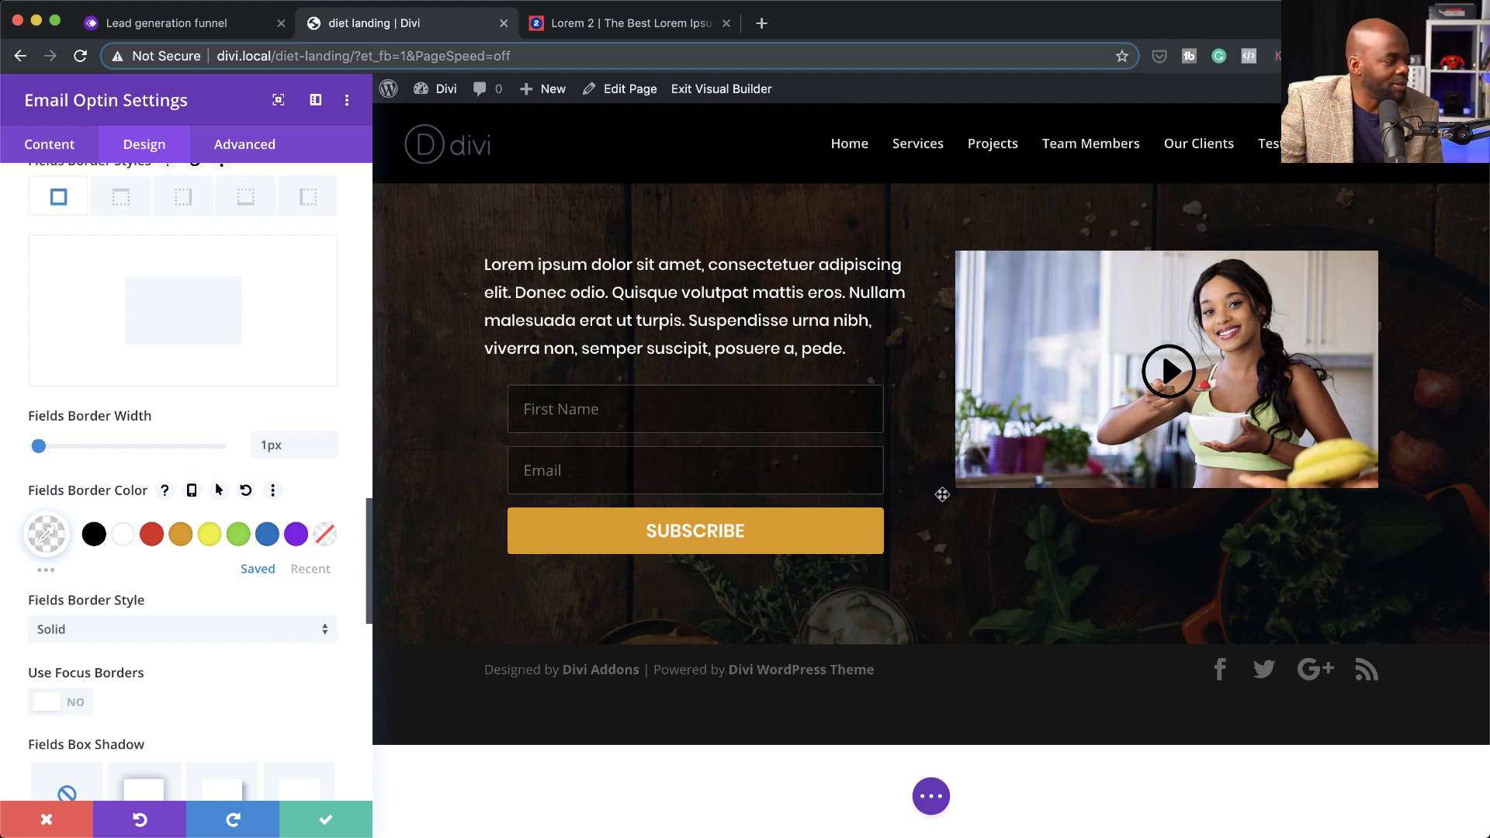
left_click(327, 818)
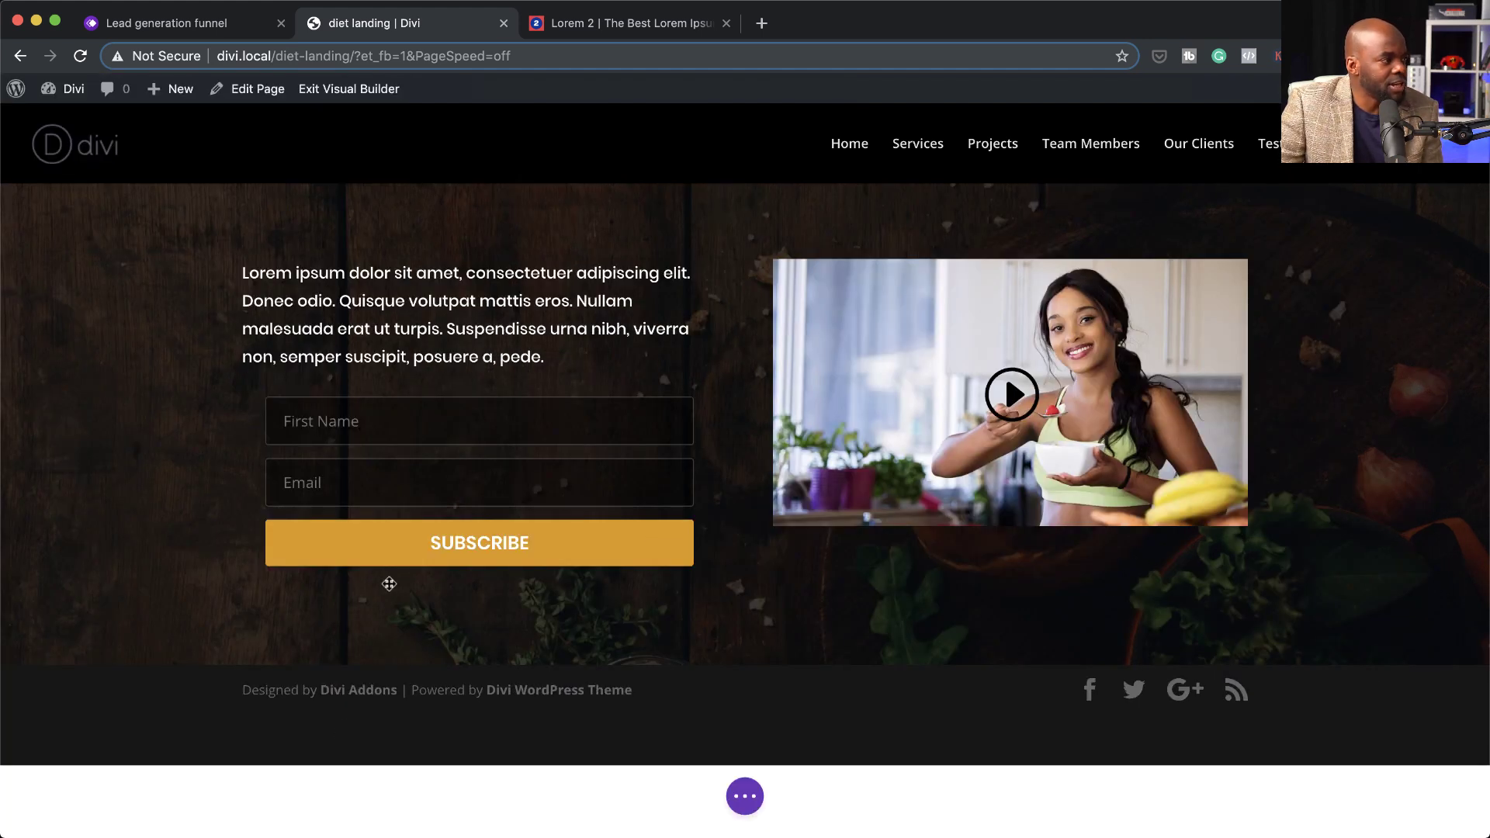
- Add a single-column row below the form and video row and insert a Text module in it
mouse_move(744, 615)
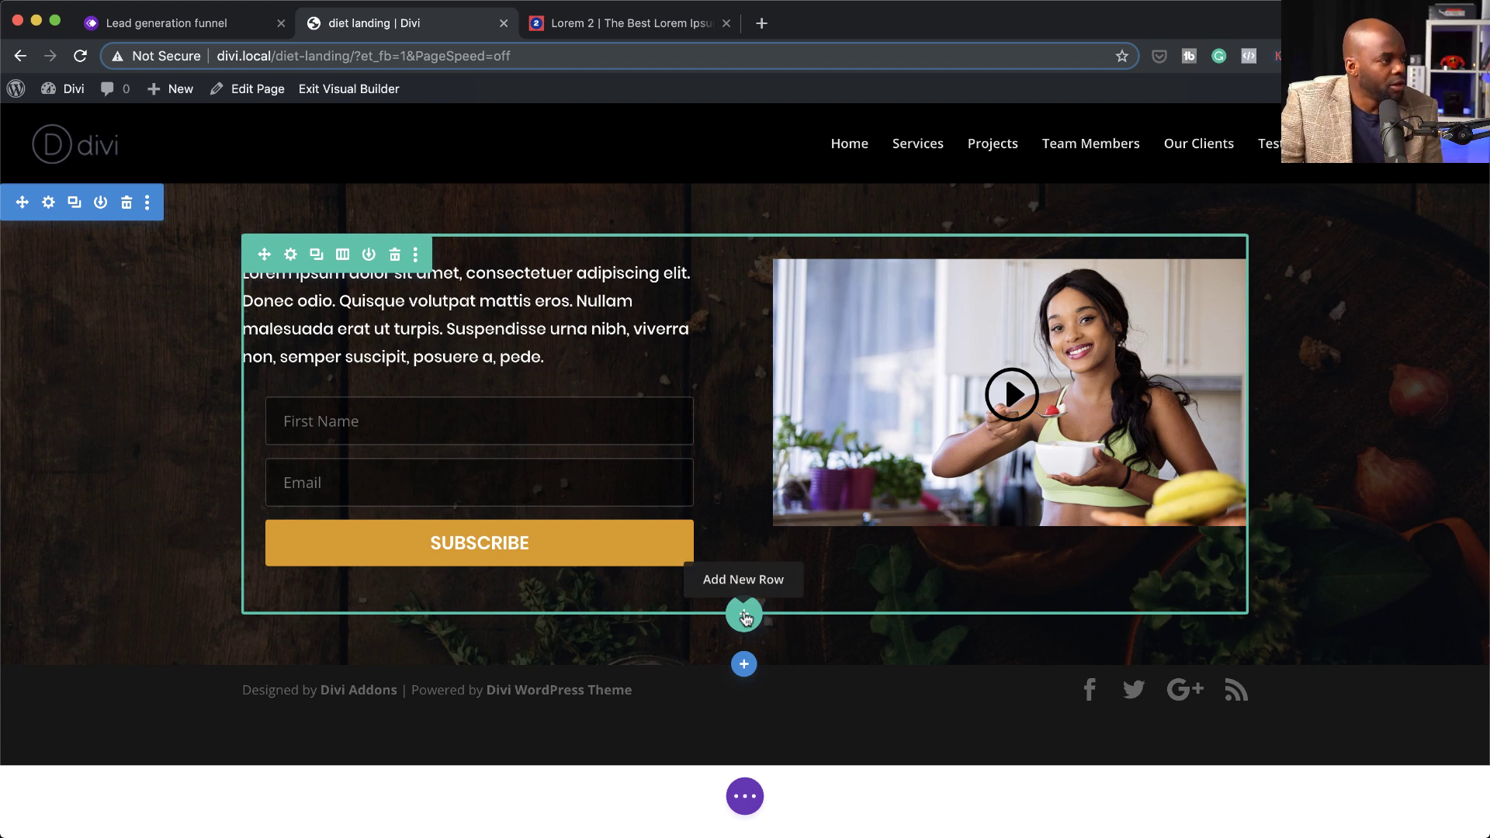
left_click(744, 615)
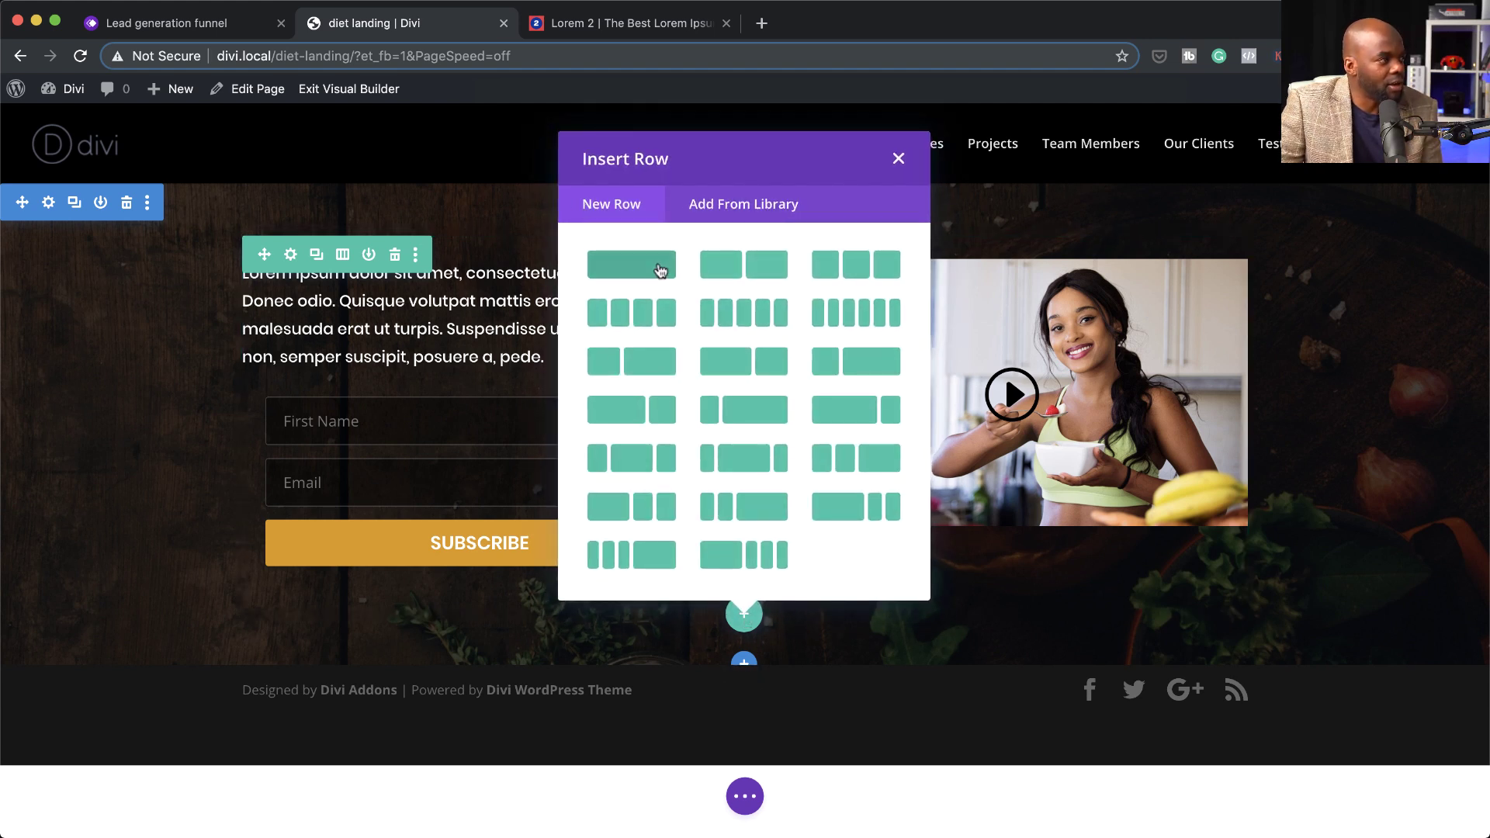
left_click(660, 268)
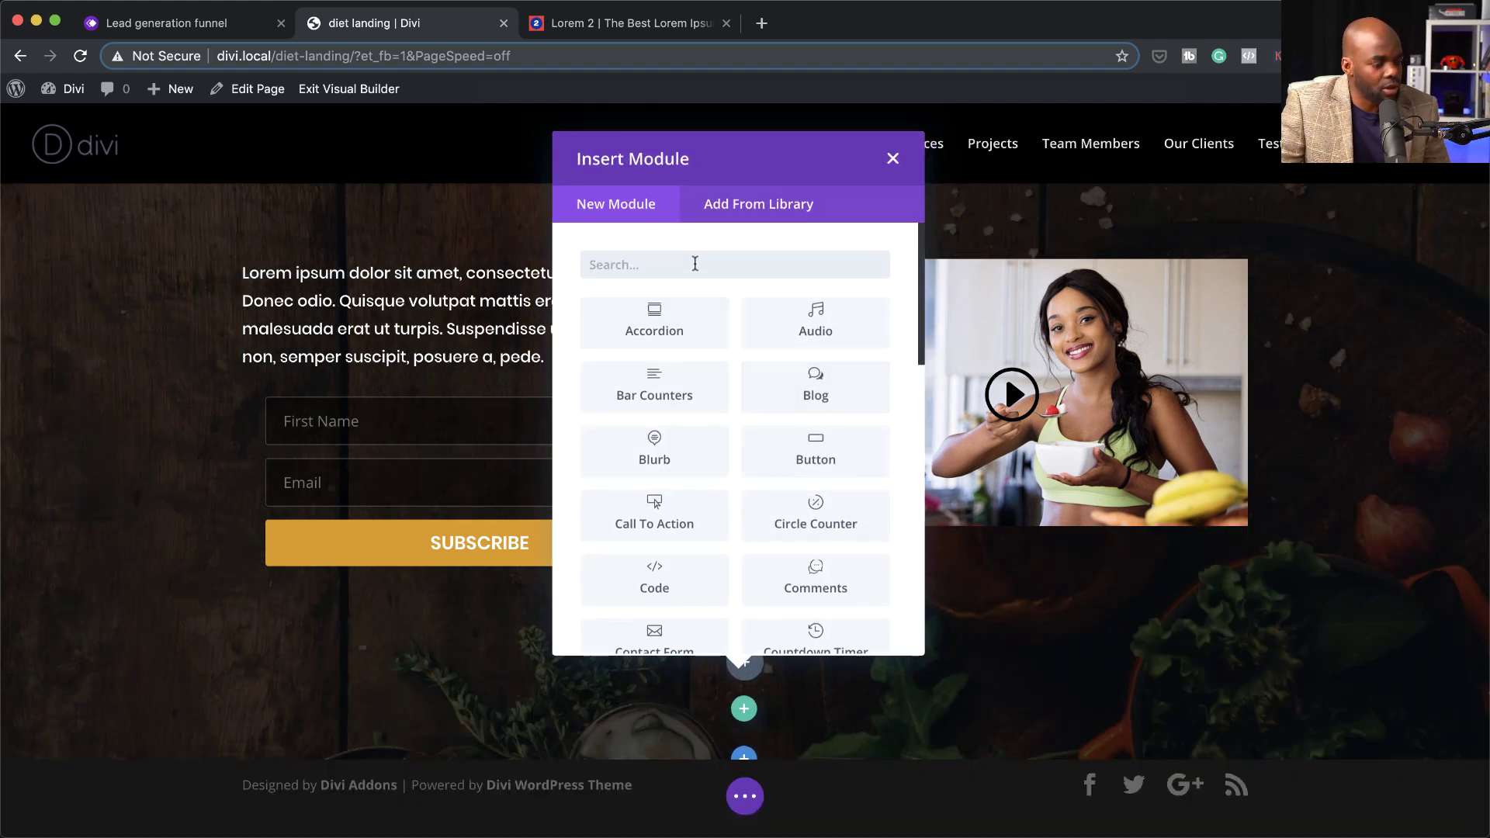
type("text")
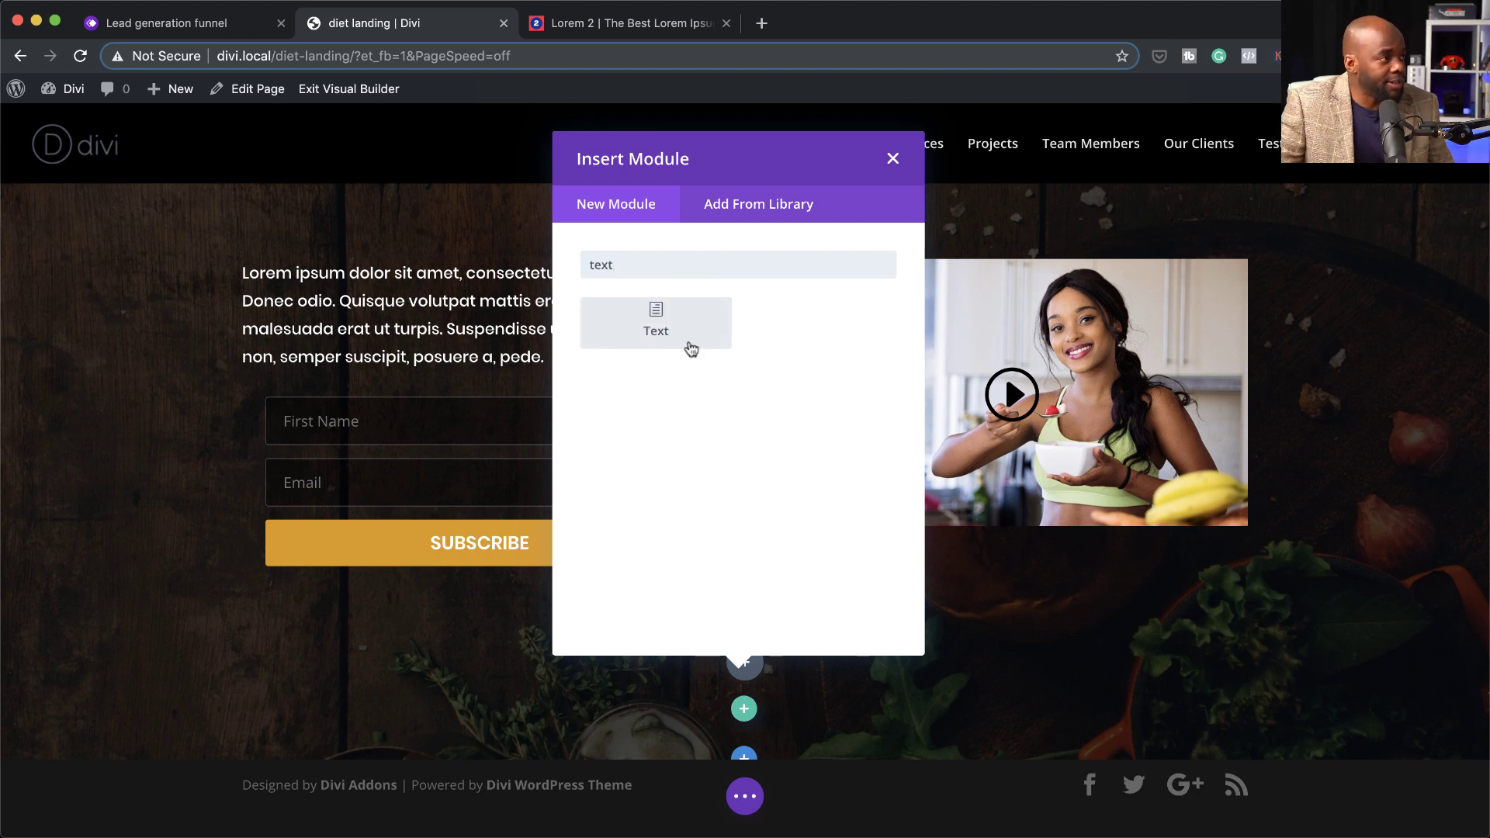
left_click(666, 323)
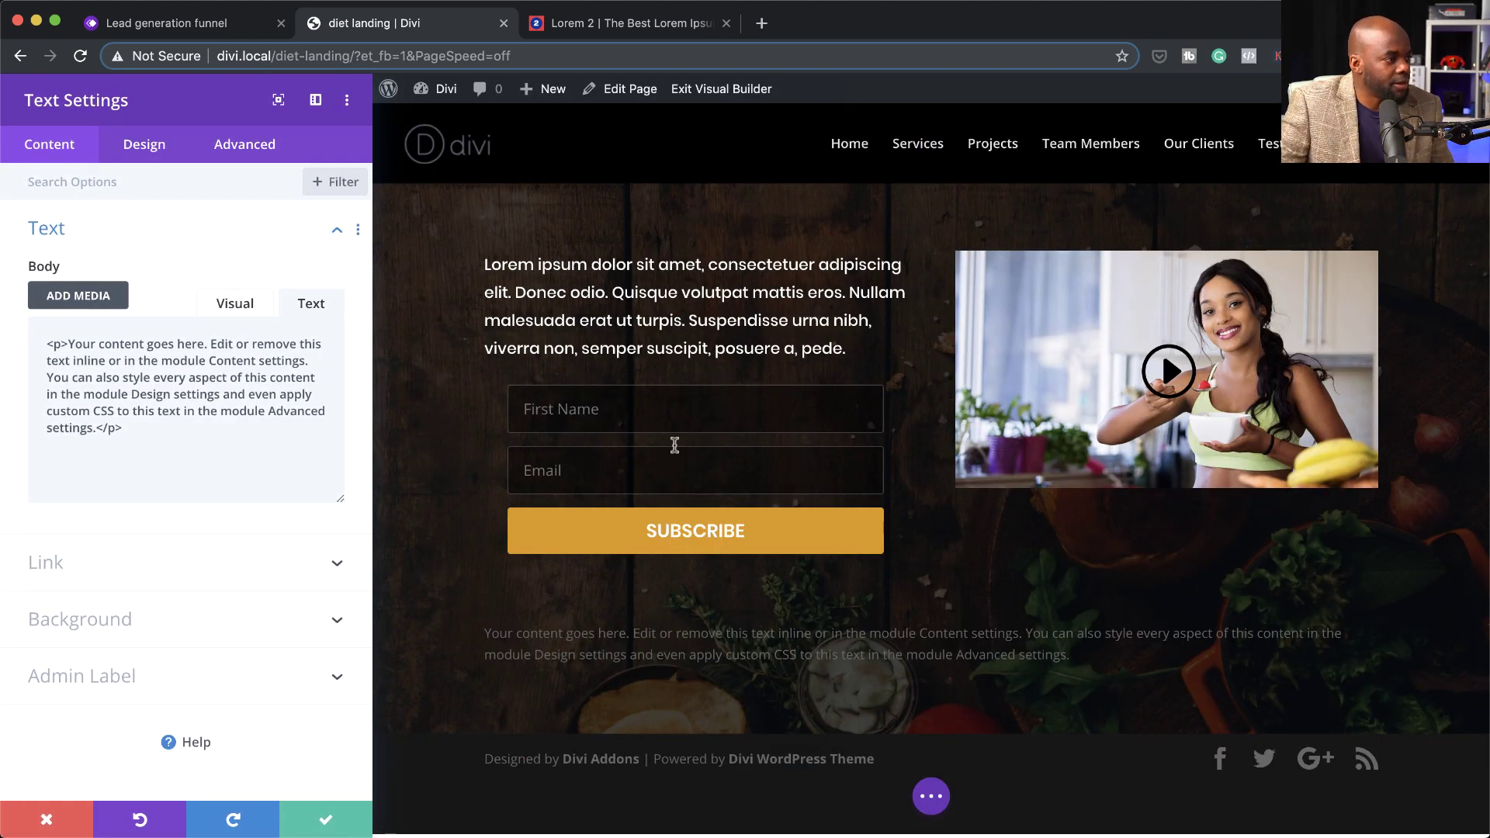
- Replace the new text module's placeholder body with "Discover how to lose weight without taking dieting pills"
left_click_drag(140, 427, 53, 331)
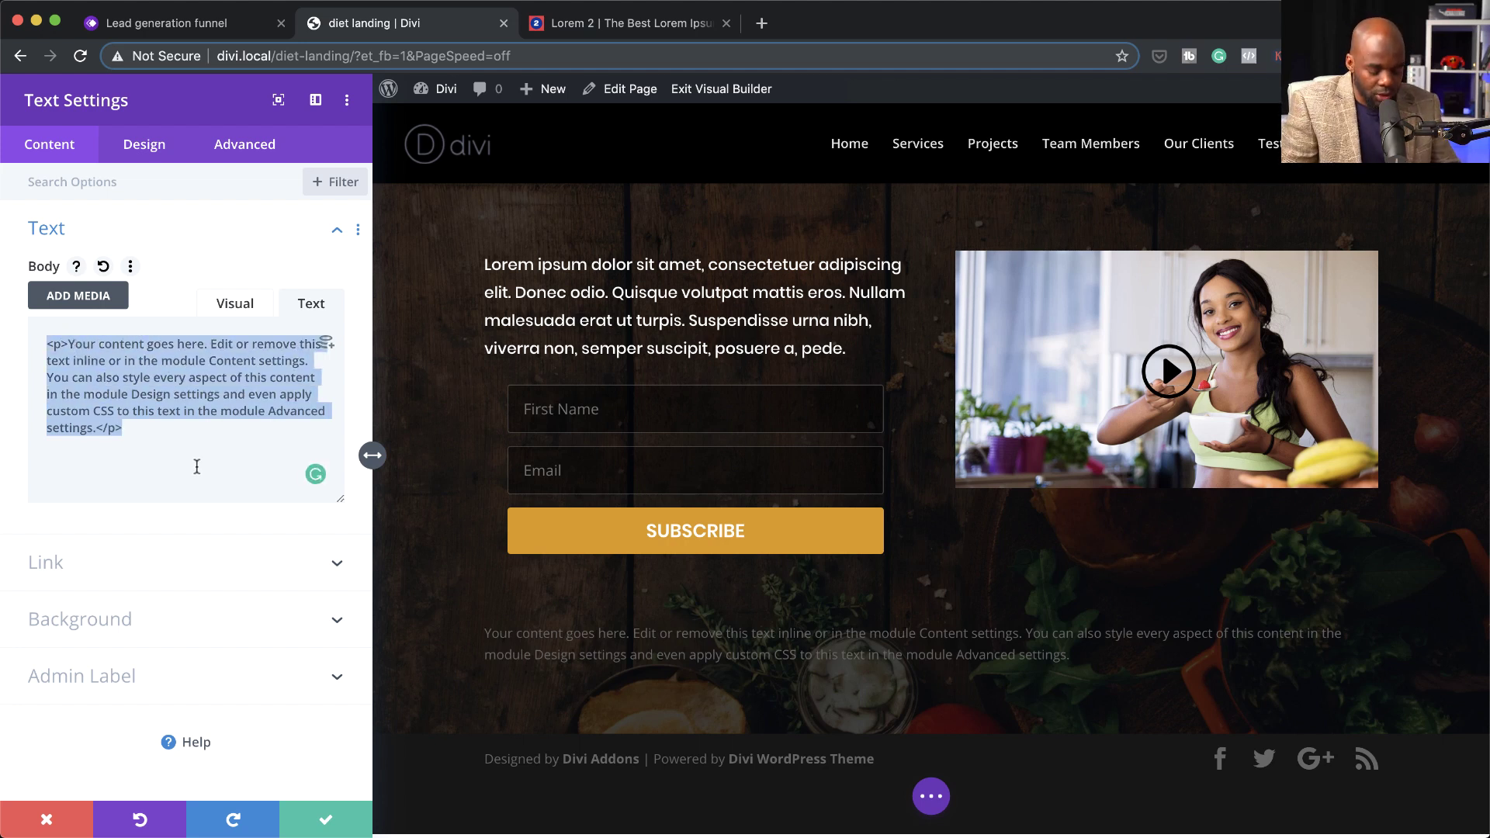
type("Disc")
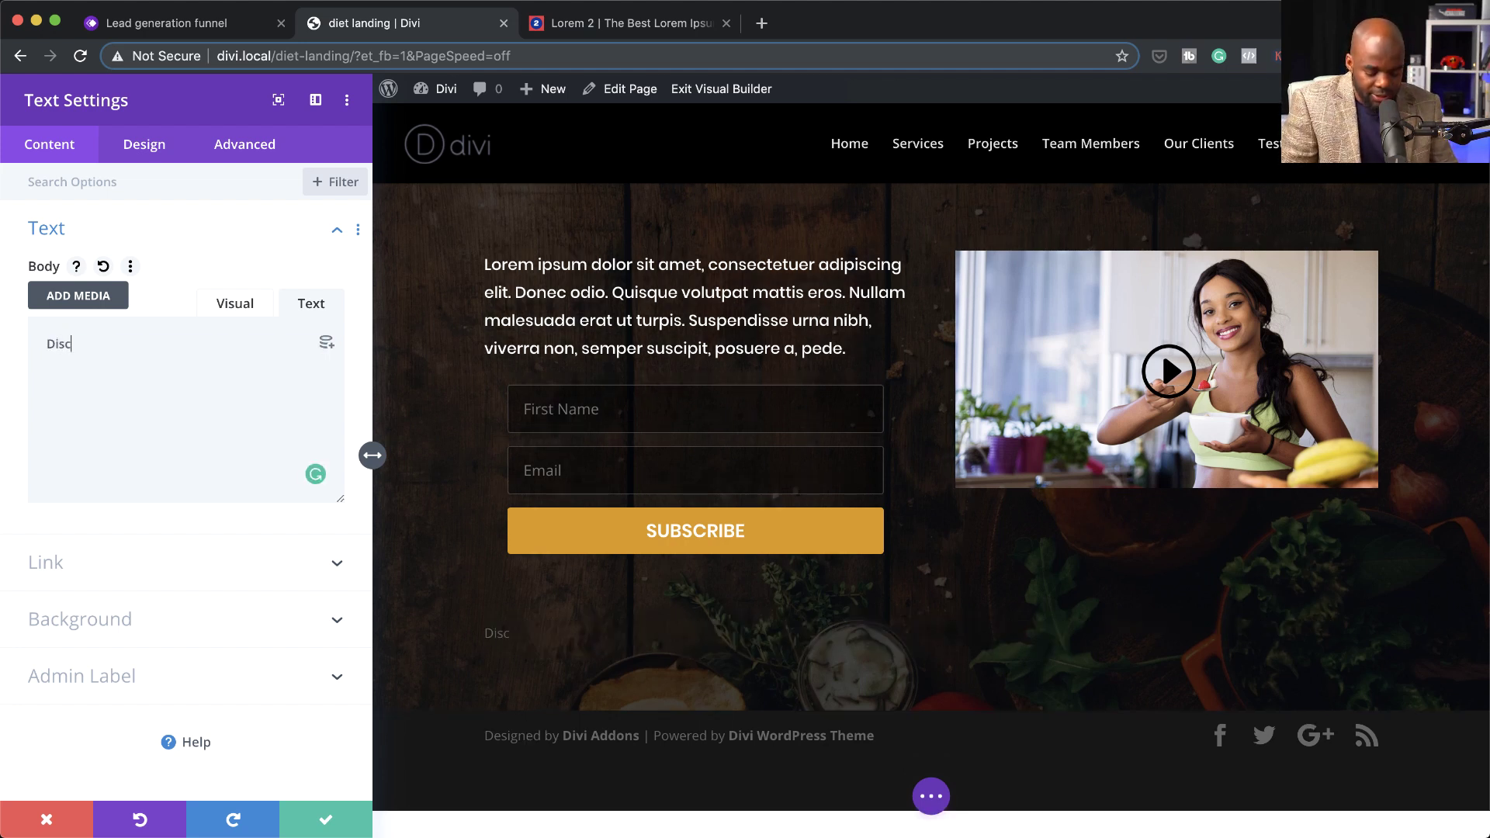
type("over how to ")
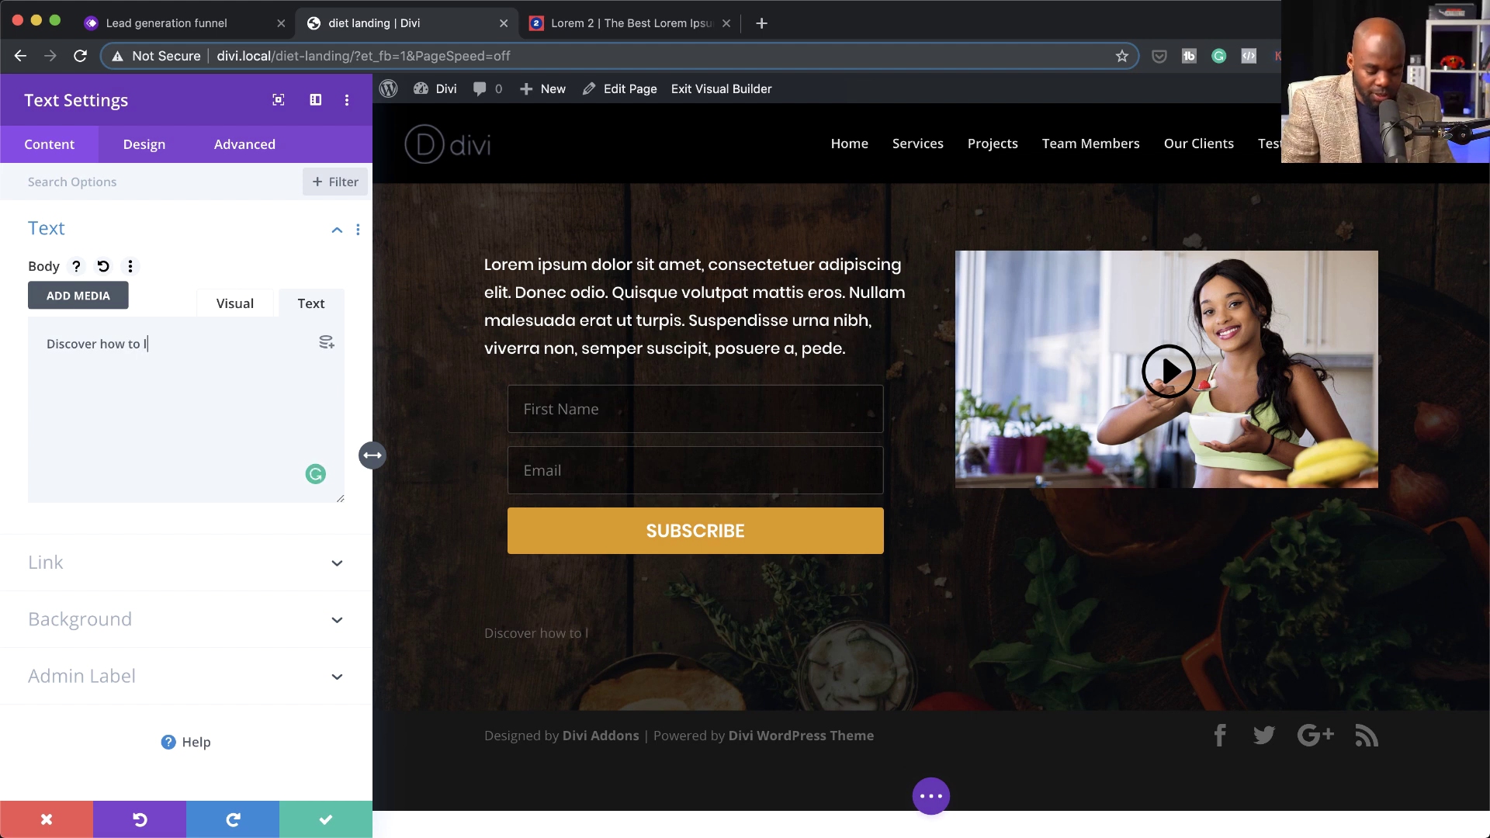
type("lose weight without ")
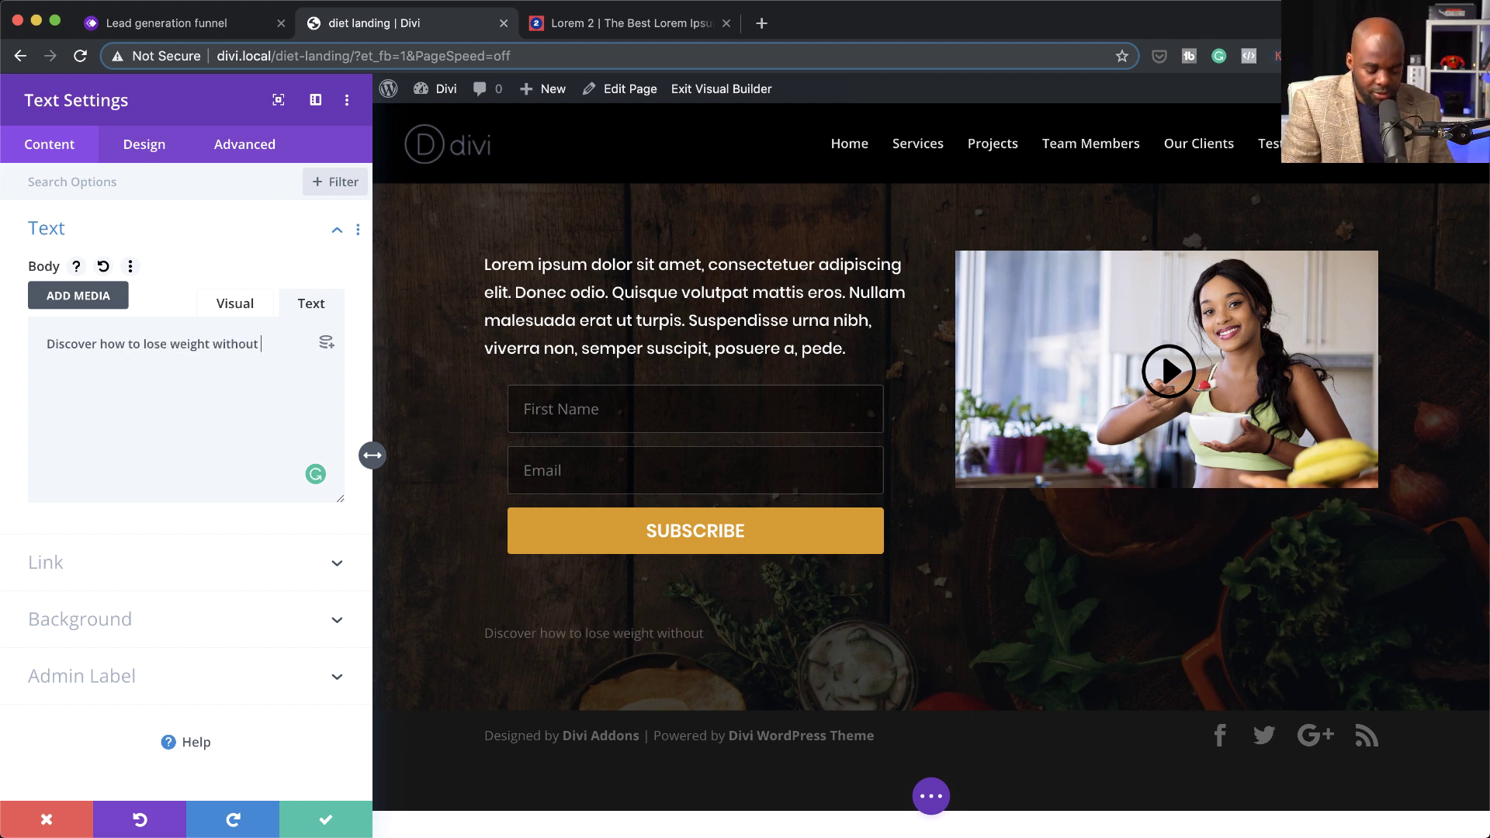
type("taking diet")
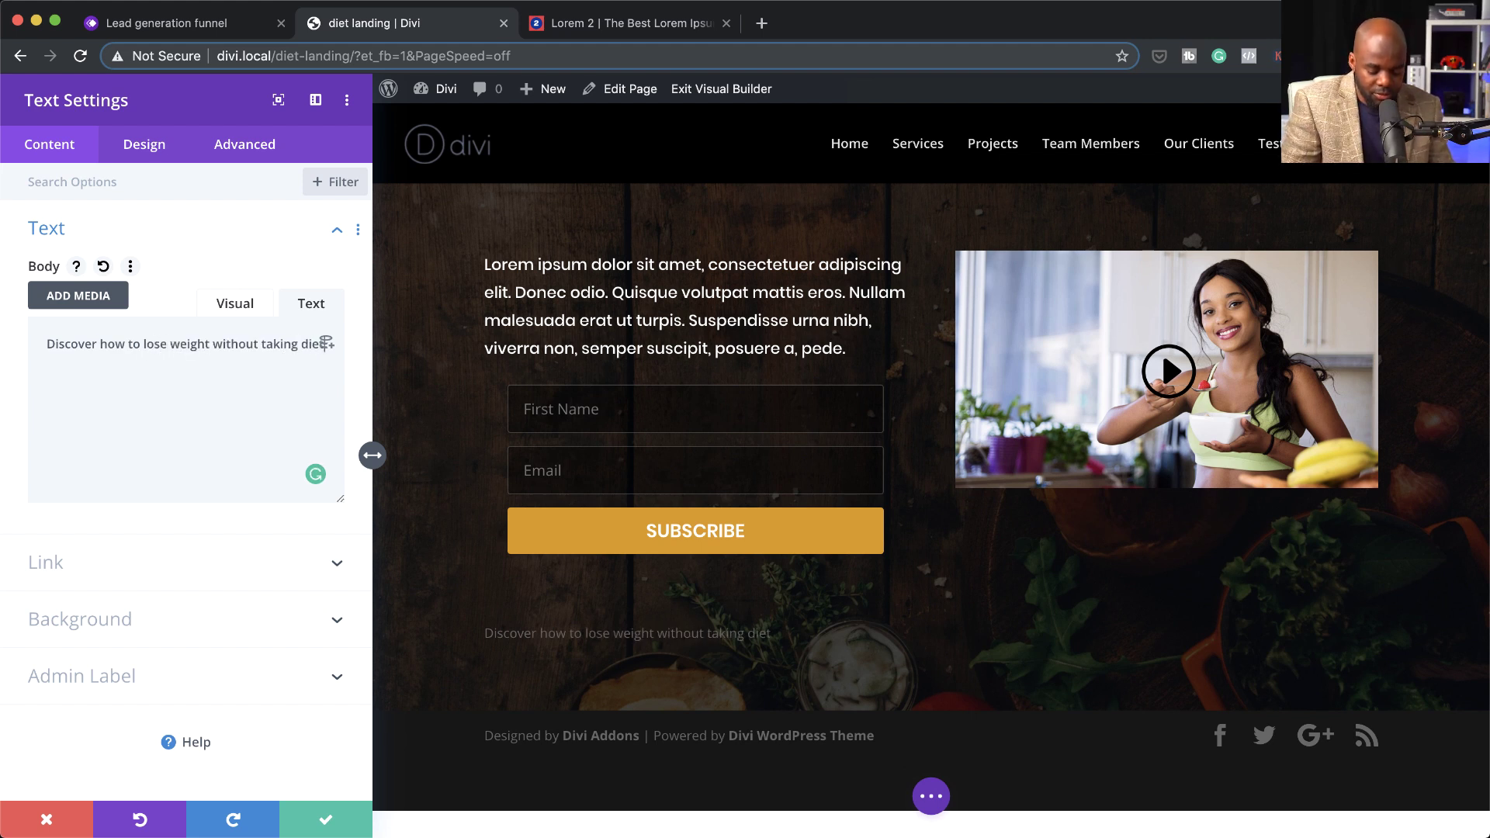
type("ing pills")
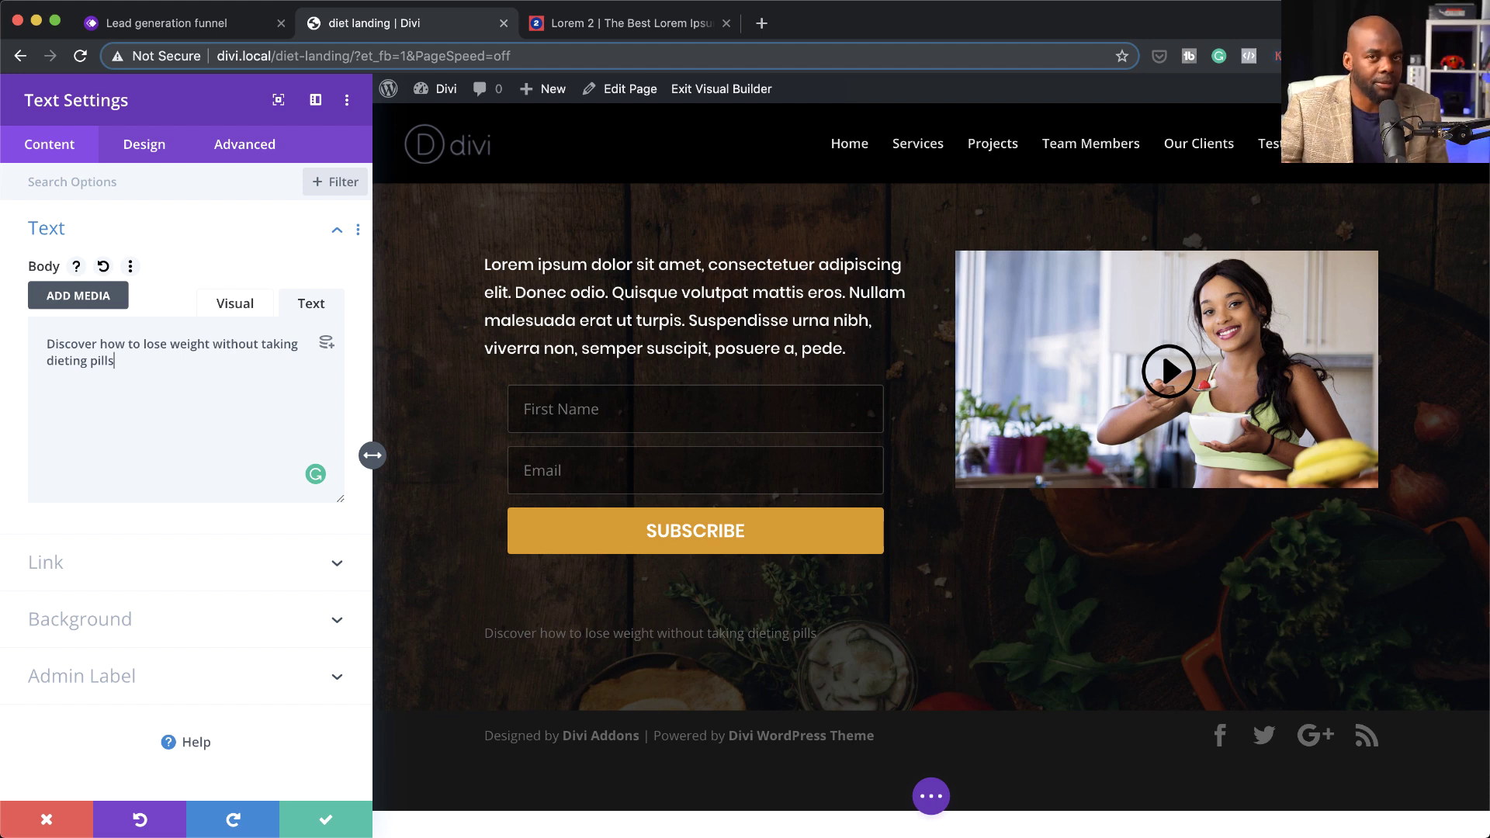
- Format the "Discover how to lose weight" text as Heading 1 and move its row above the form and video row
left_click_drag(120, 371, 28, 341)
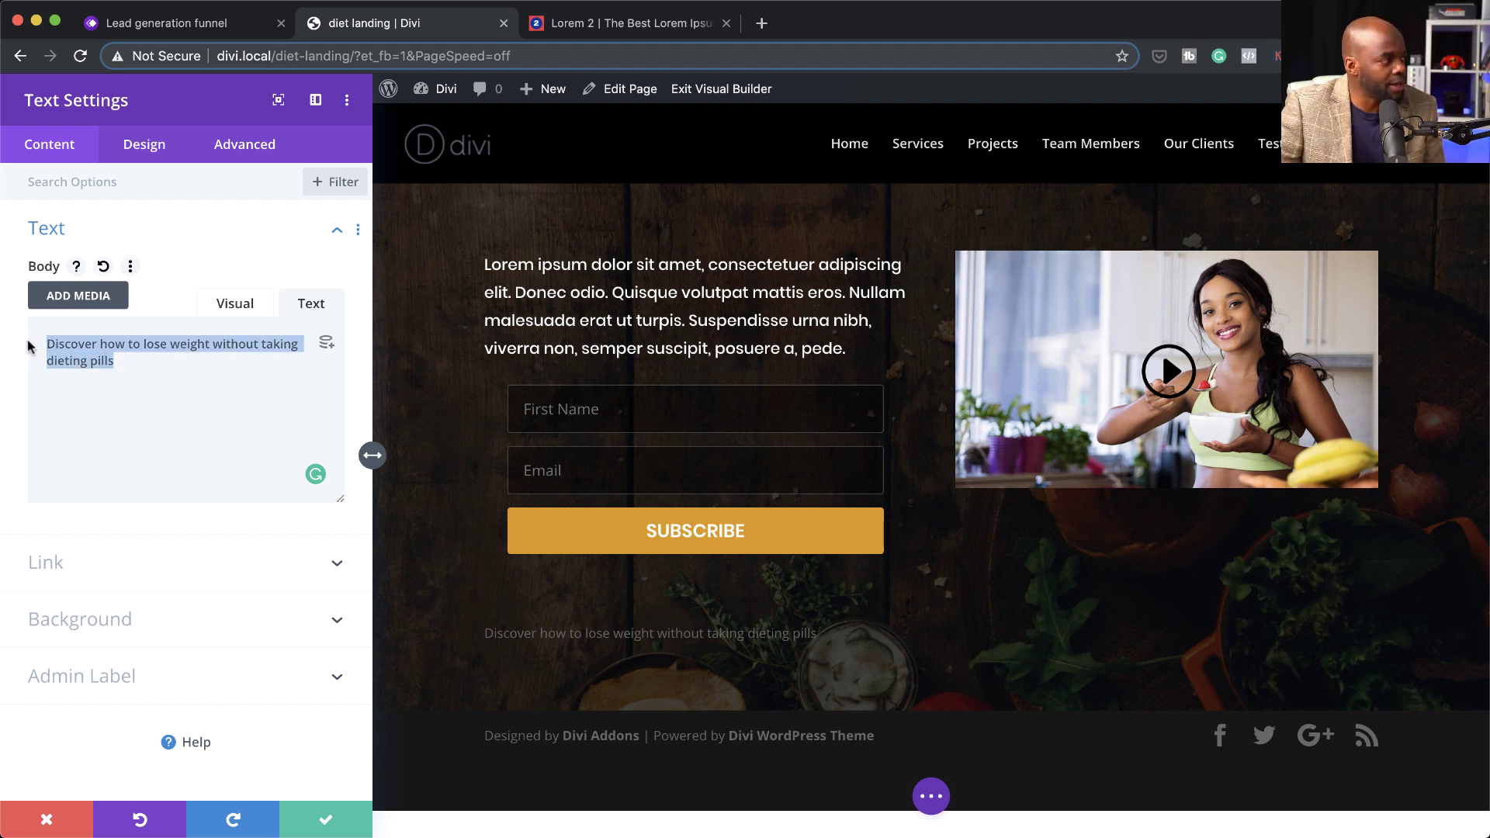
left_click(221, 304)
left_click_drag(120, 458, 35, 423)
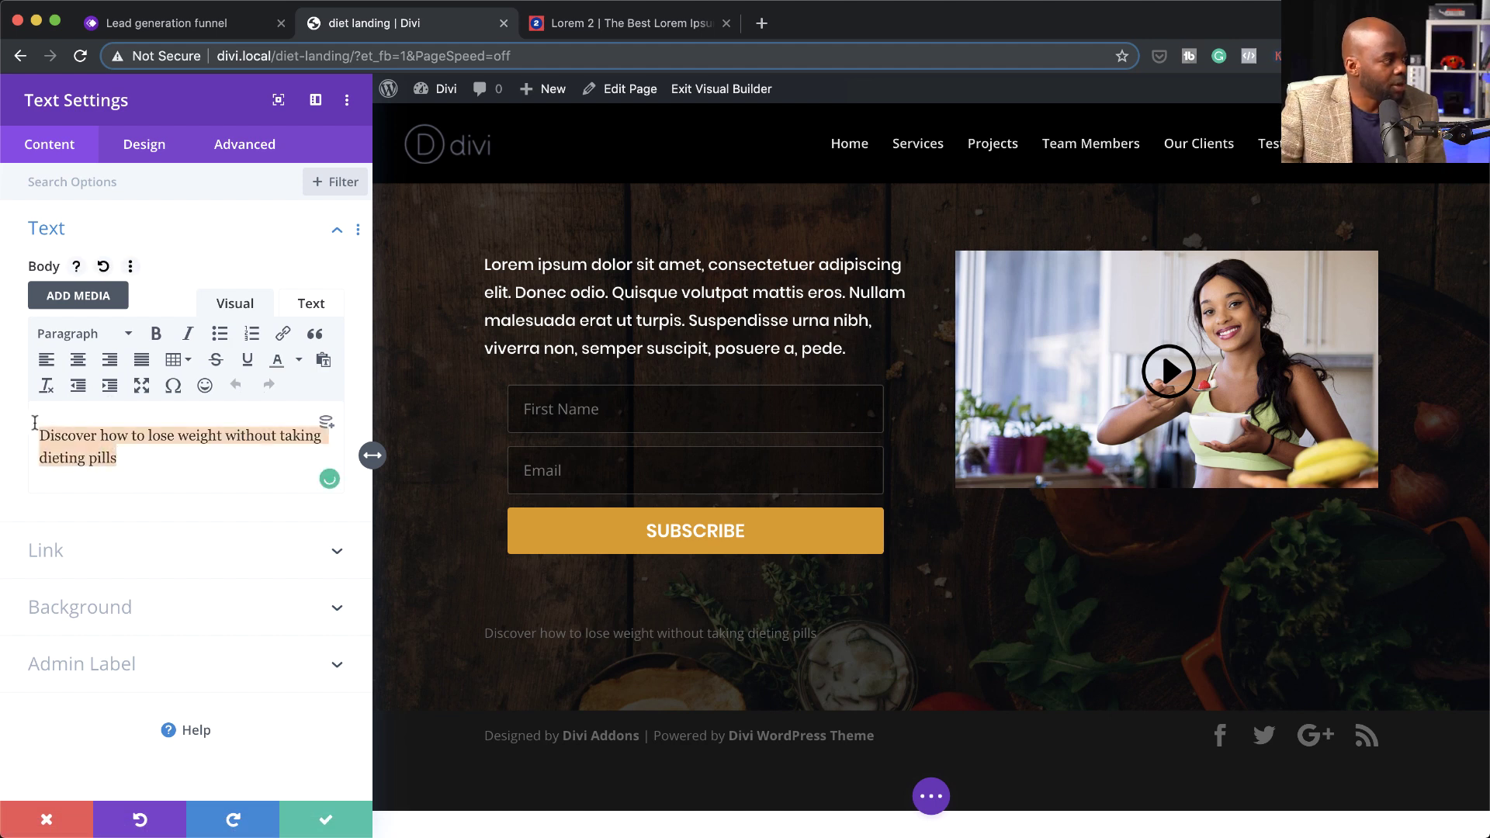
left_click(101, 335)
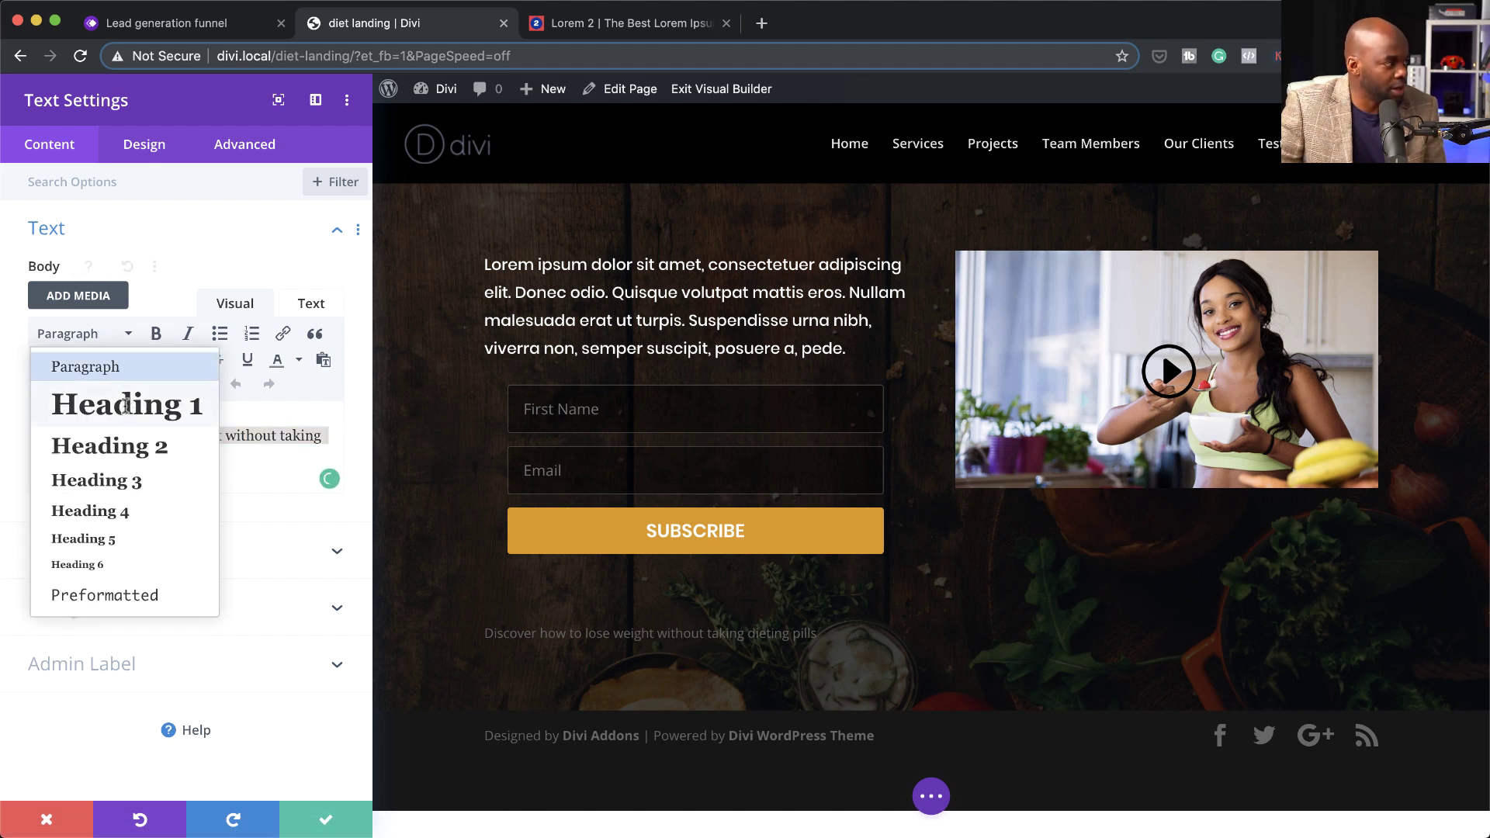
left_click(126, 405)
left_click(326, 820)
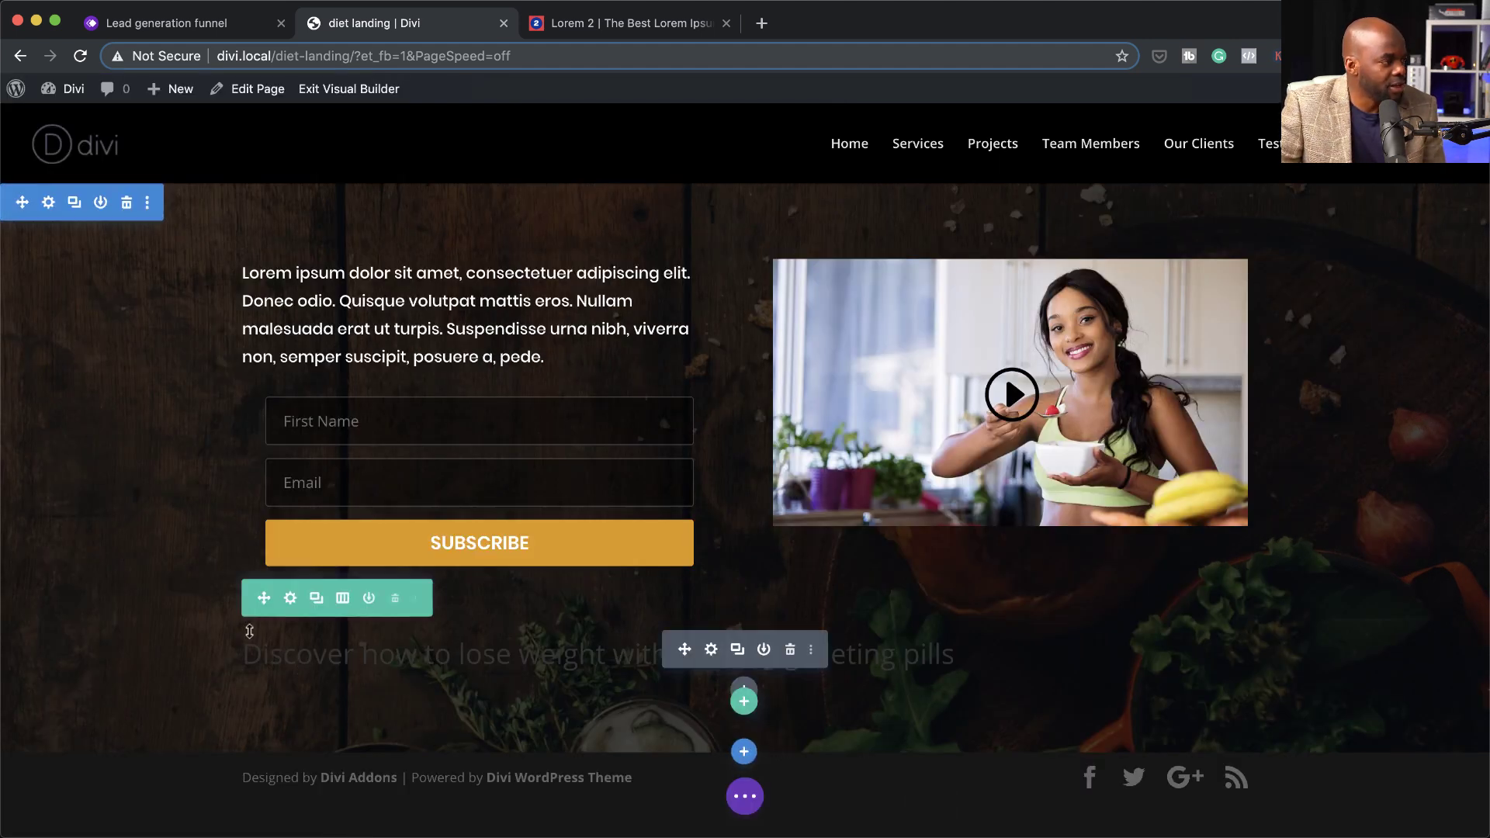
left_click_drag(264, 594, 312, 281)
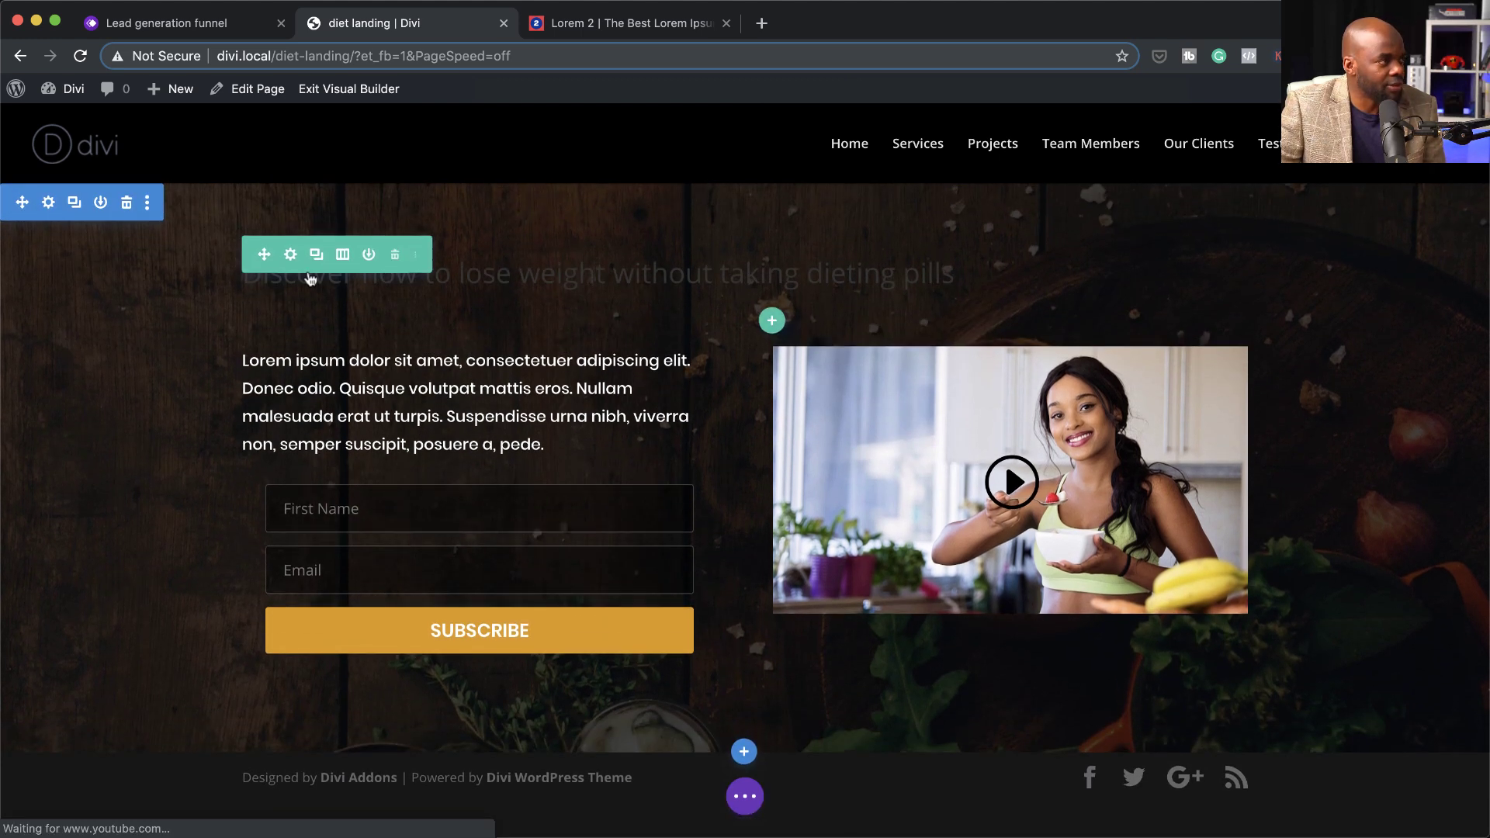
- Style the headline's H1 text with the Poppins font, white colour and centred alignment
left_click(712, 269)
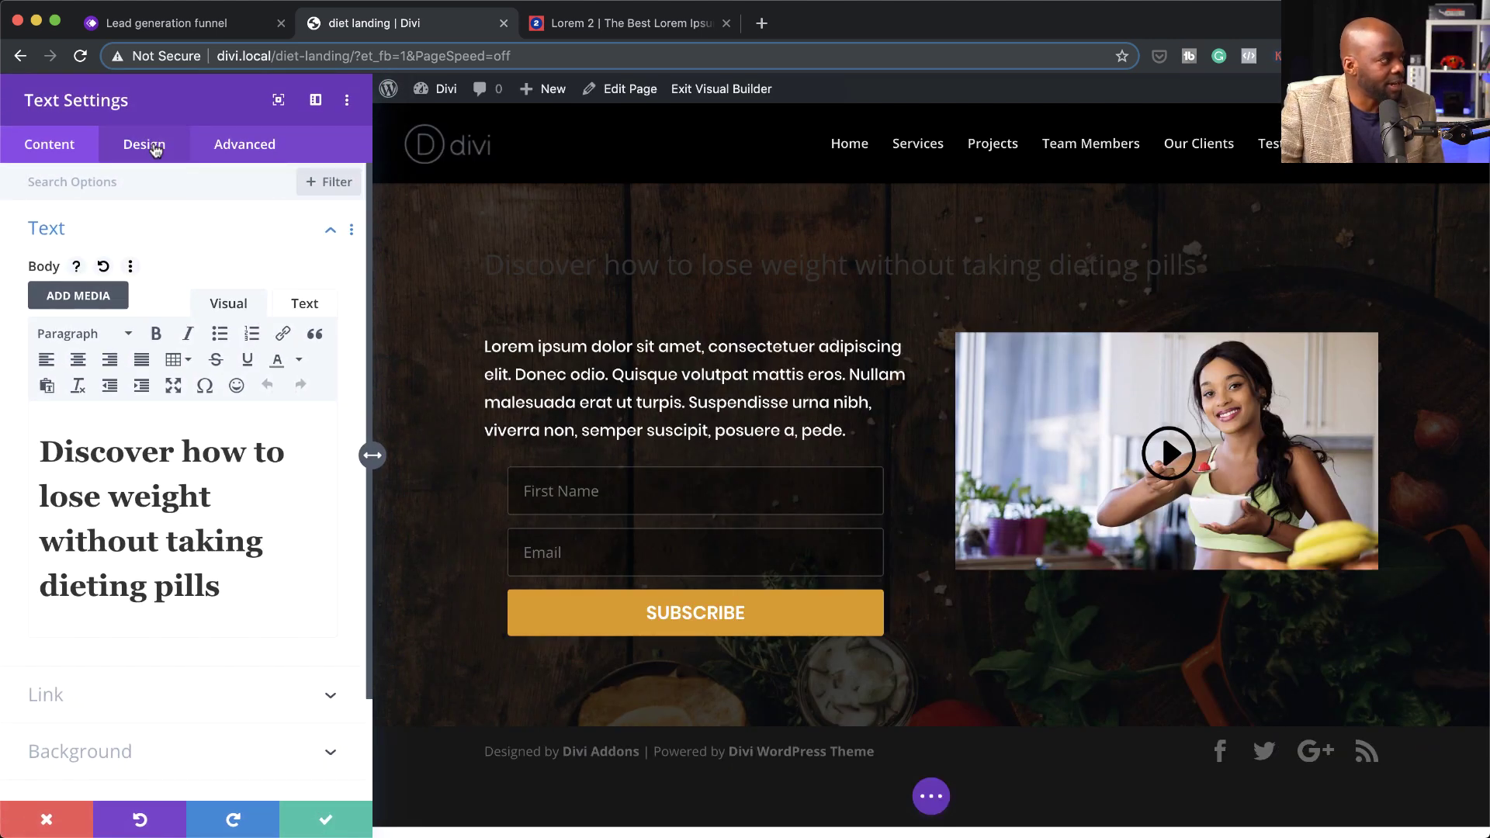
left_click(148, 147)
left_click(105, 296)
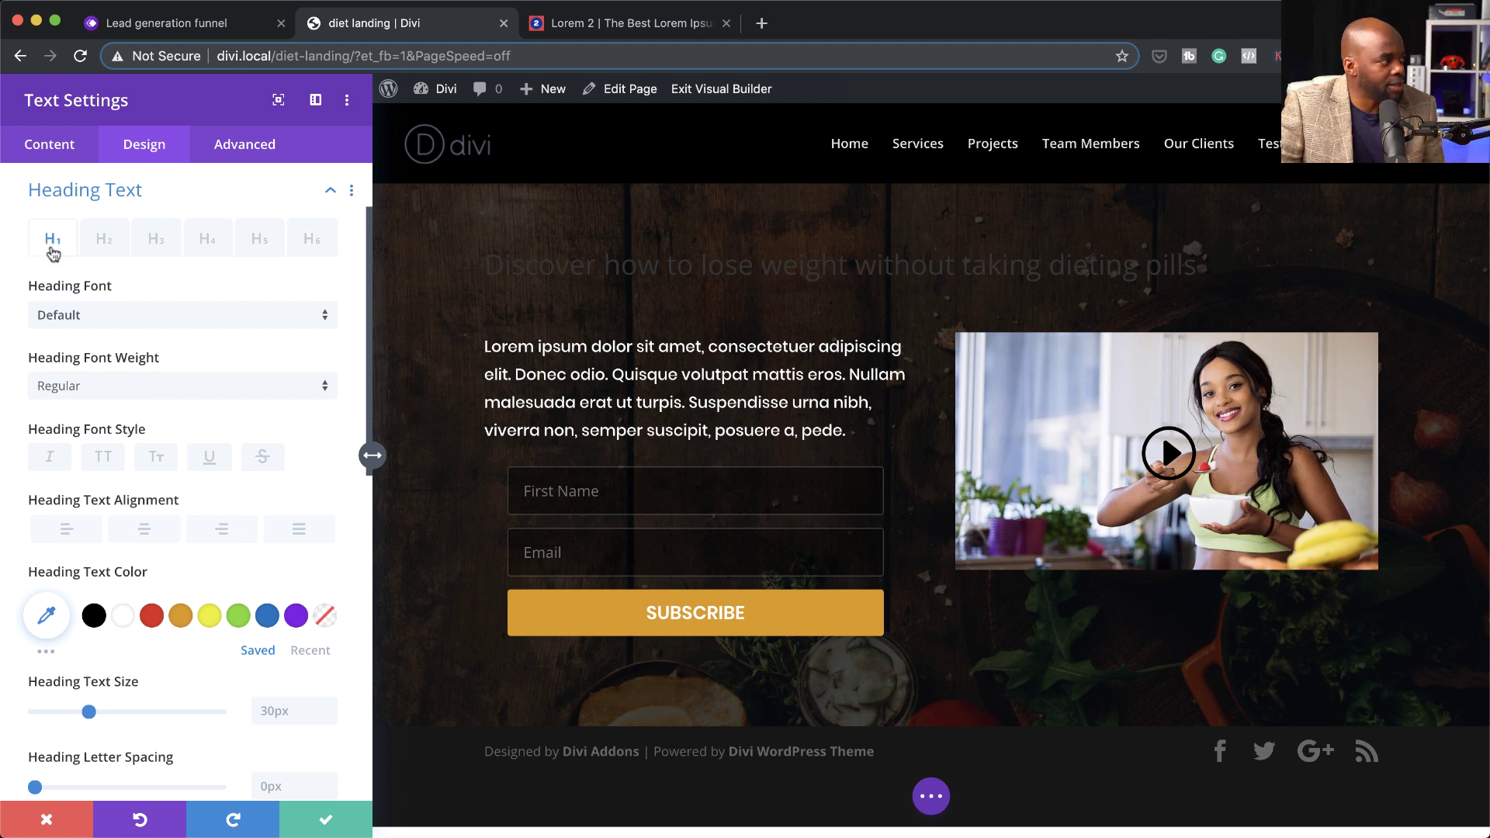
left_click(108, 320)
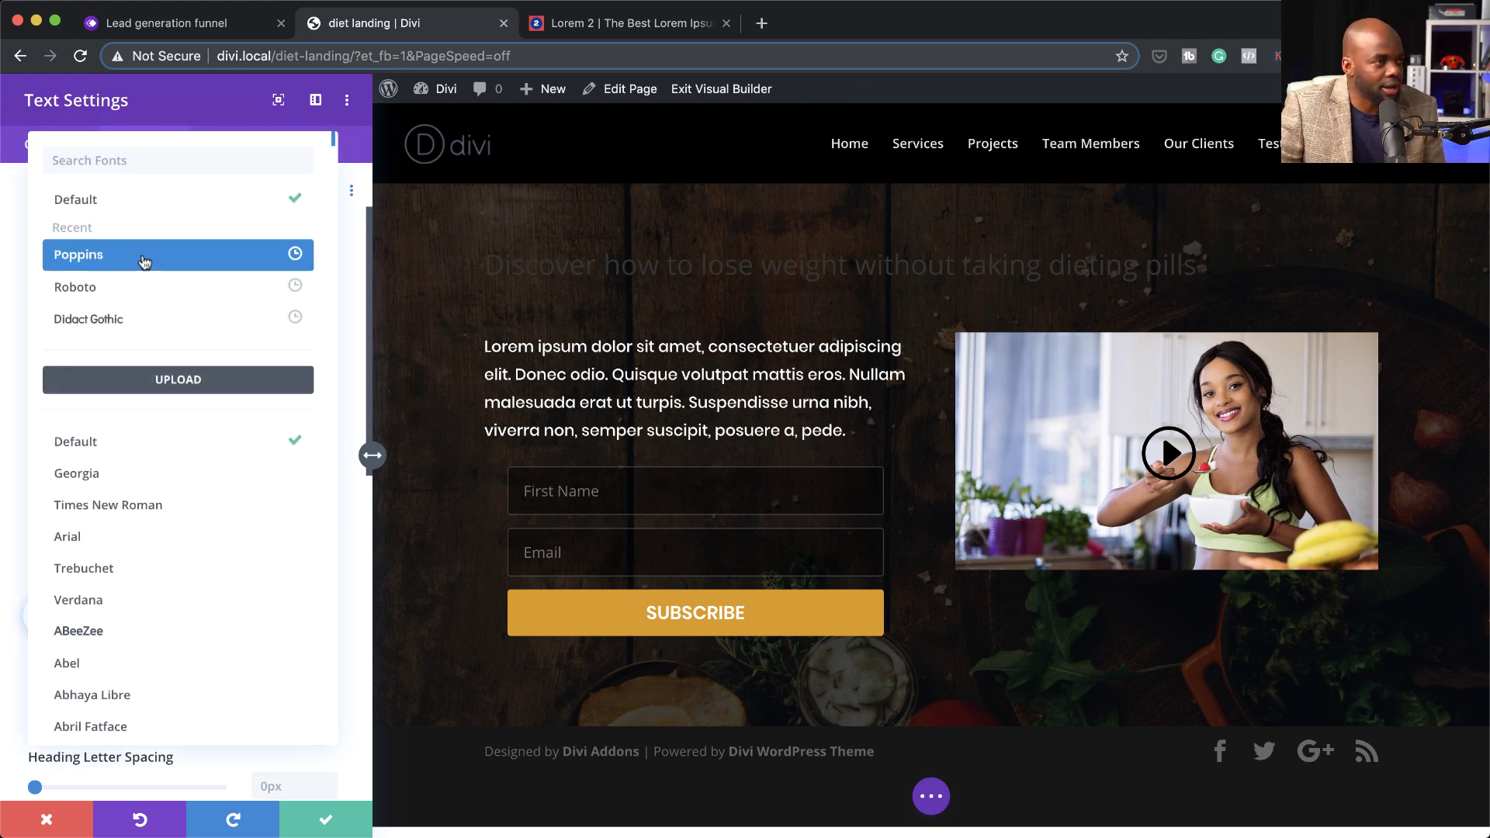
left_click(144, 262)
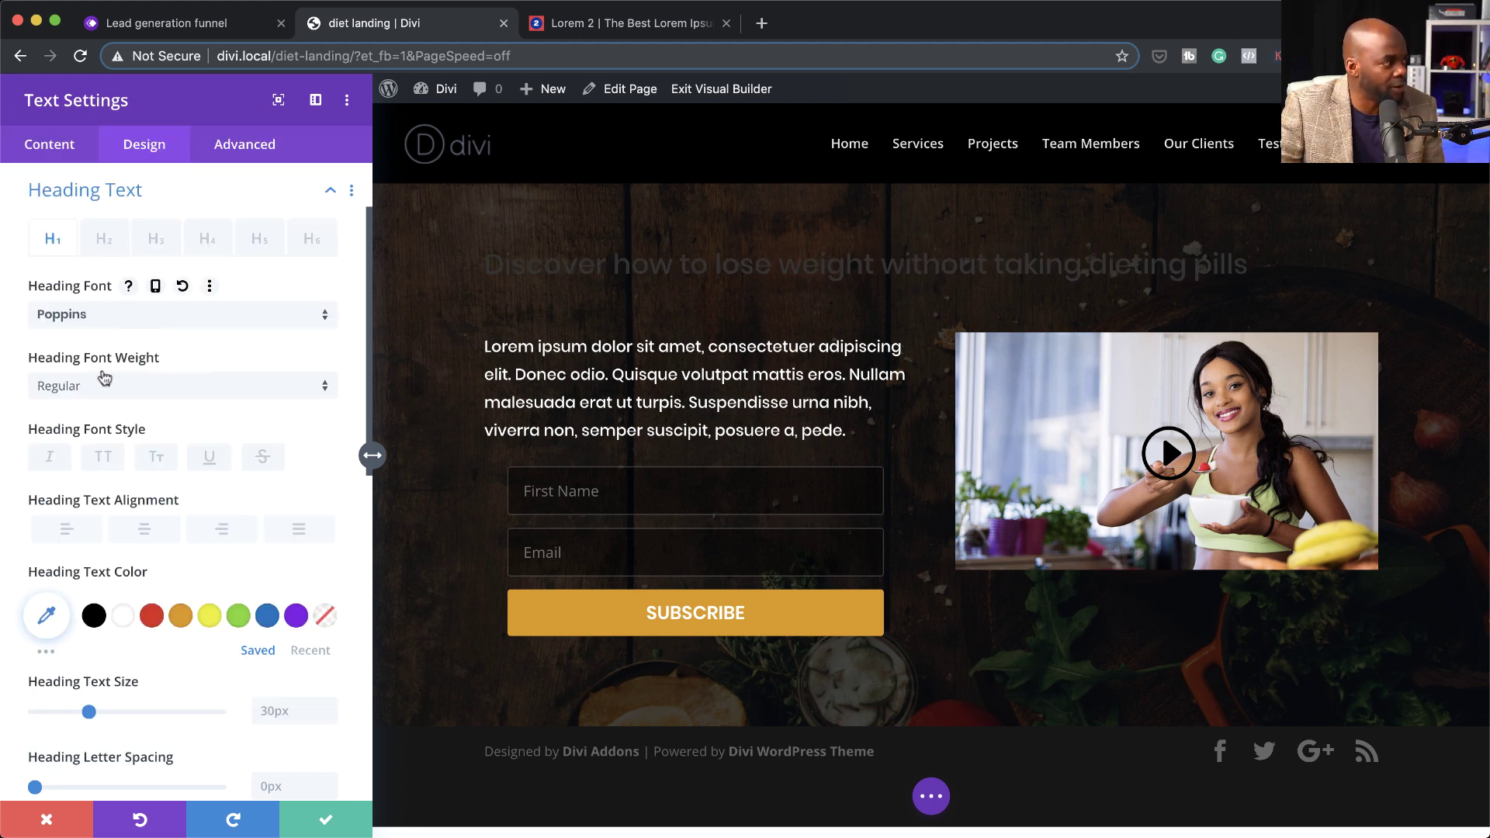
left_click(124, 617)
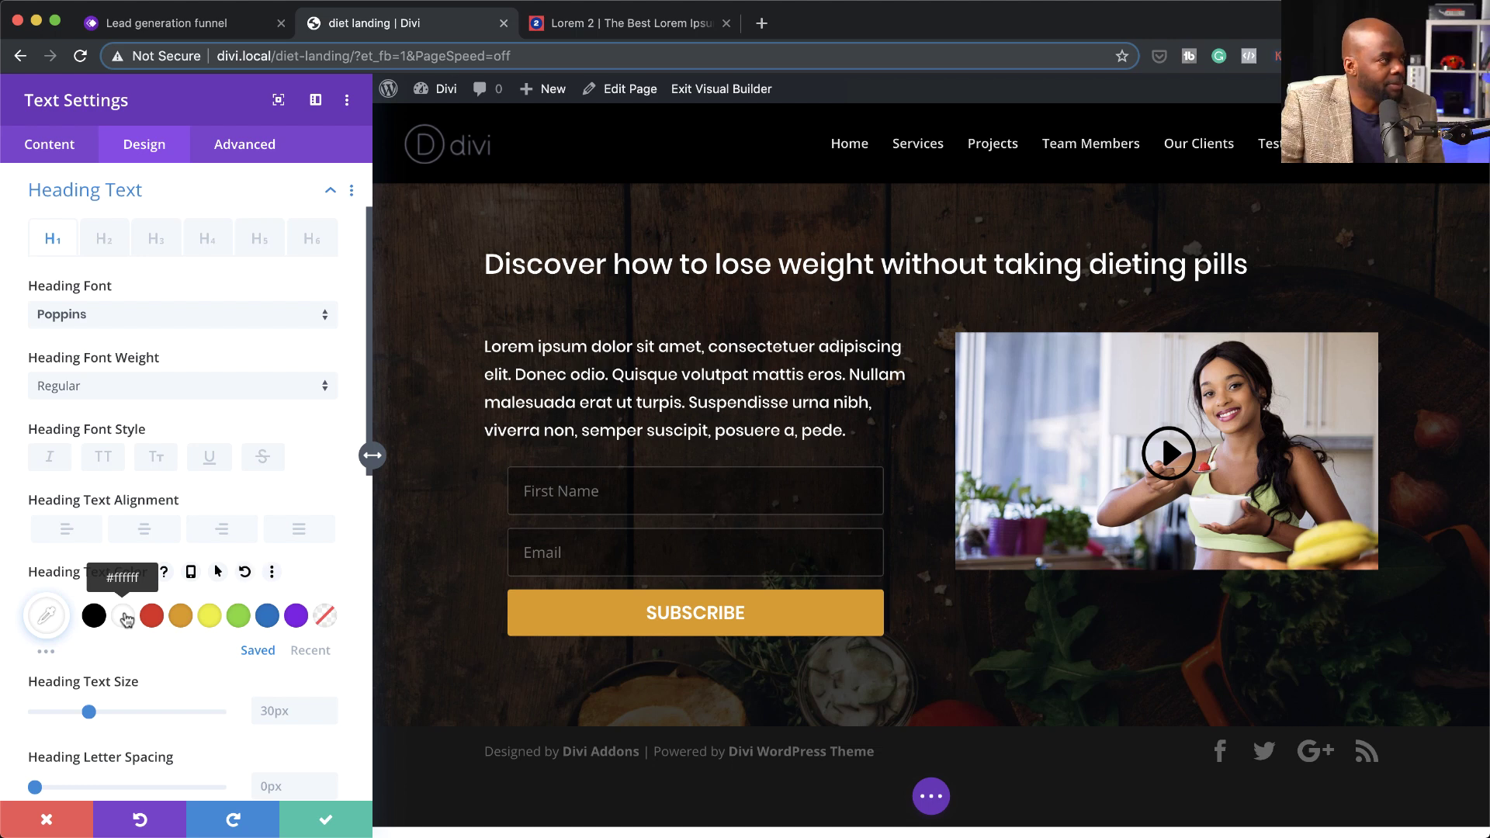
left_click(144, 530)
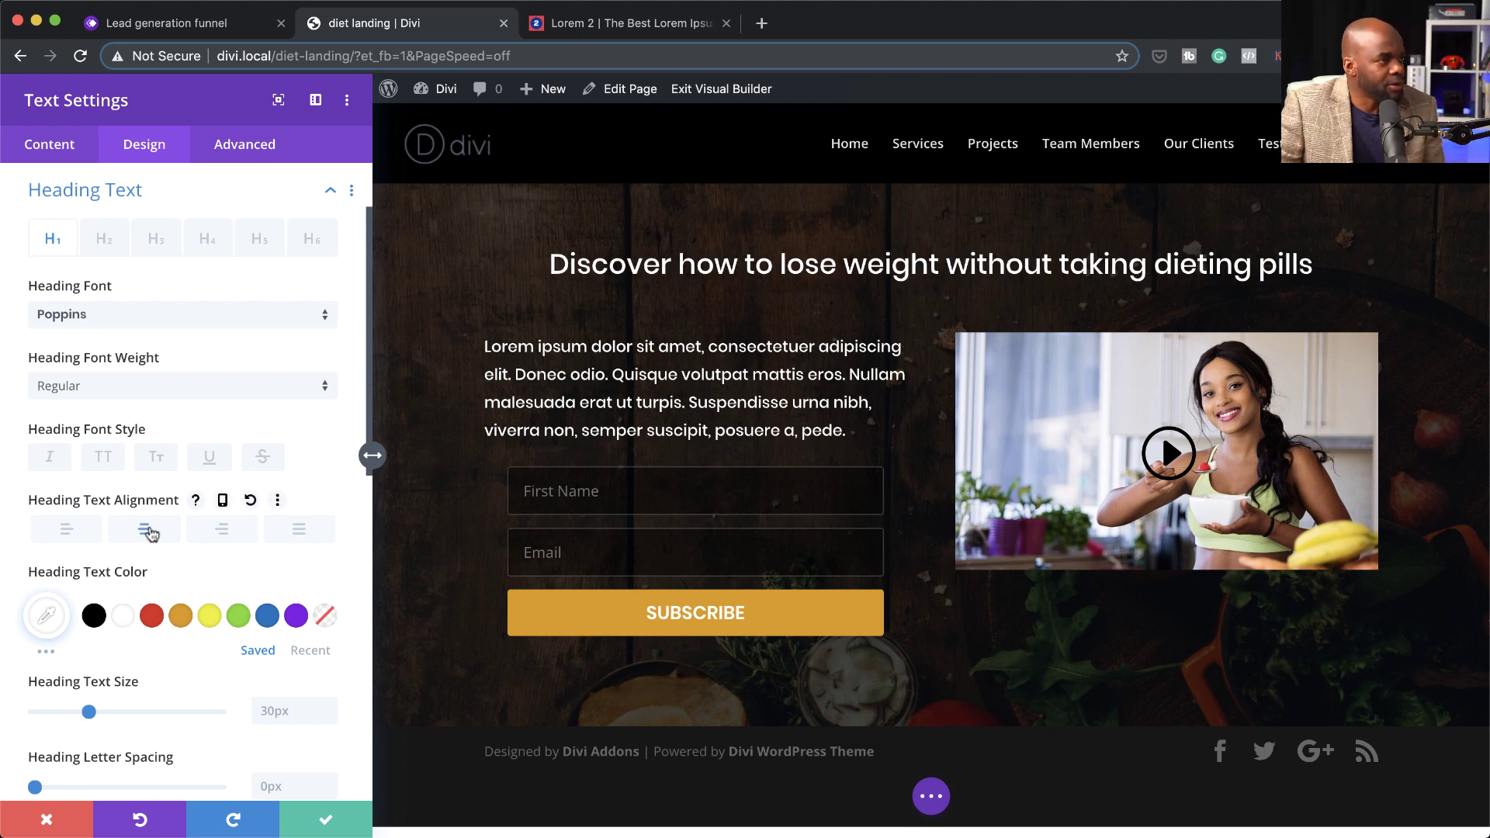
- Set the H1 headline's text size to 50px and its line height to 1.3em
left_click_drag(90, 715, 128, 715)
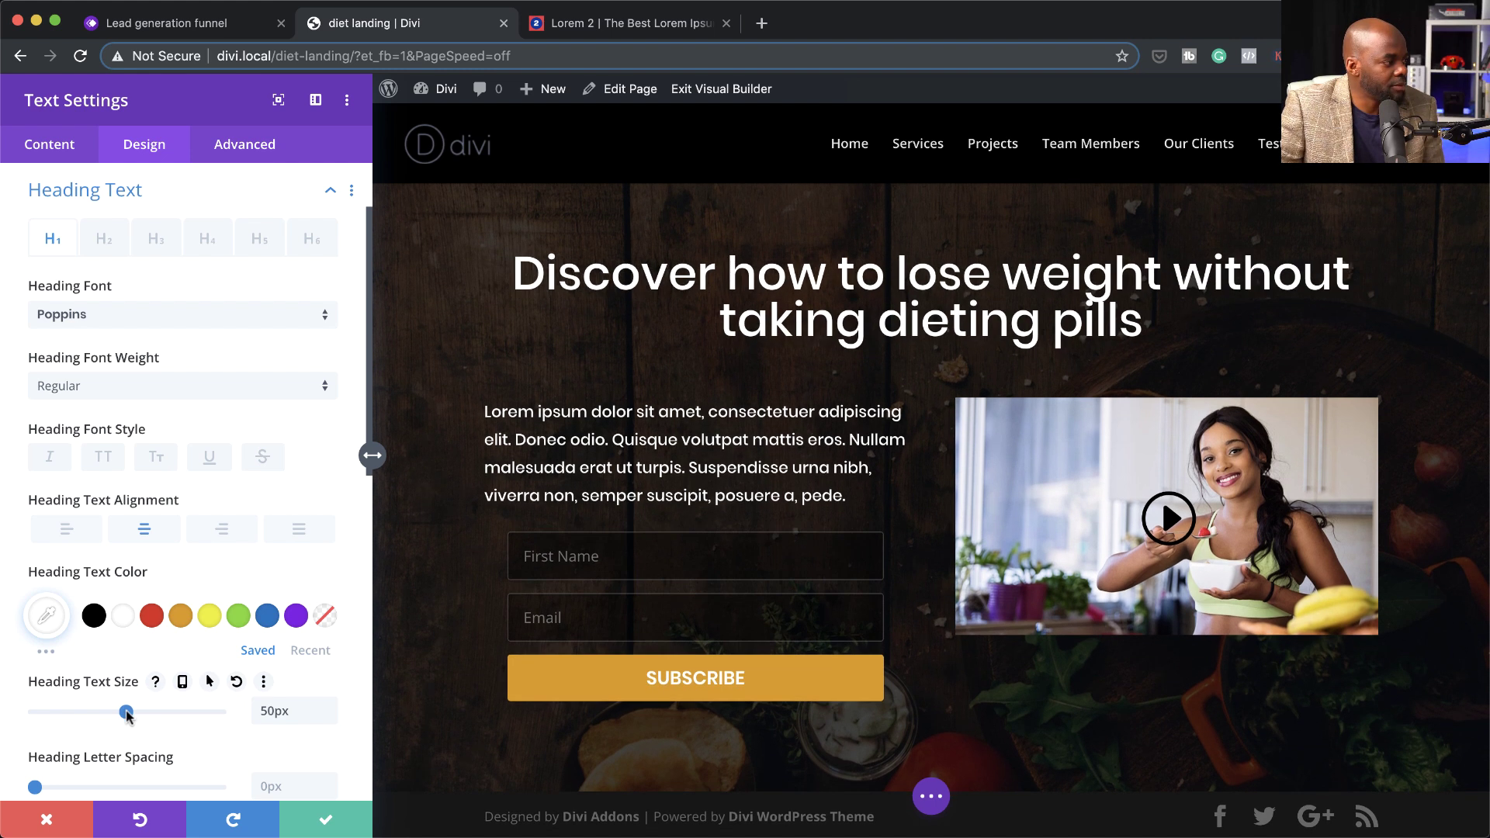
scroll(225, 723, "down", 3)
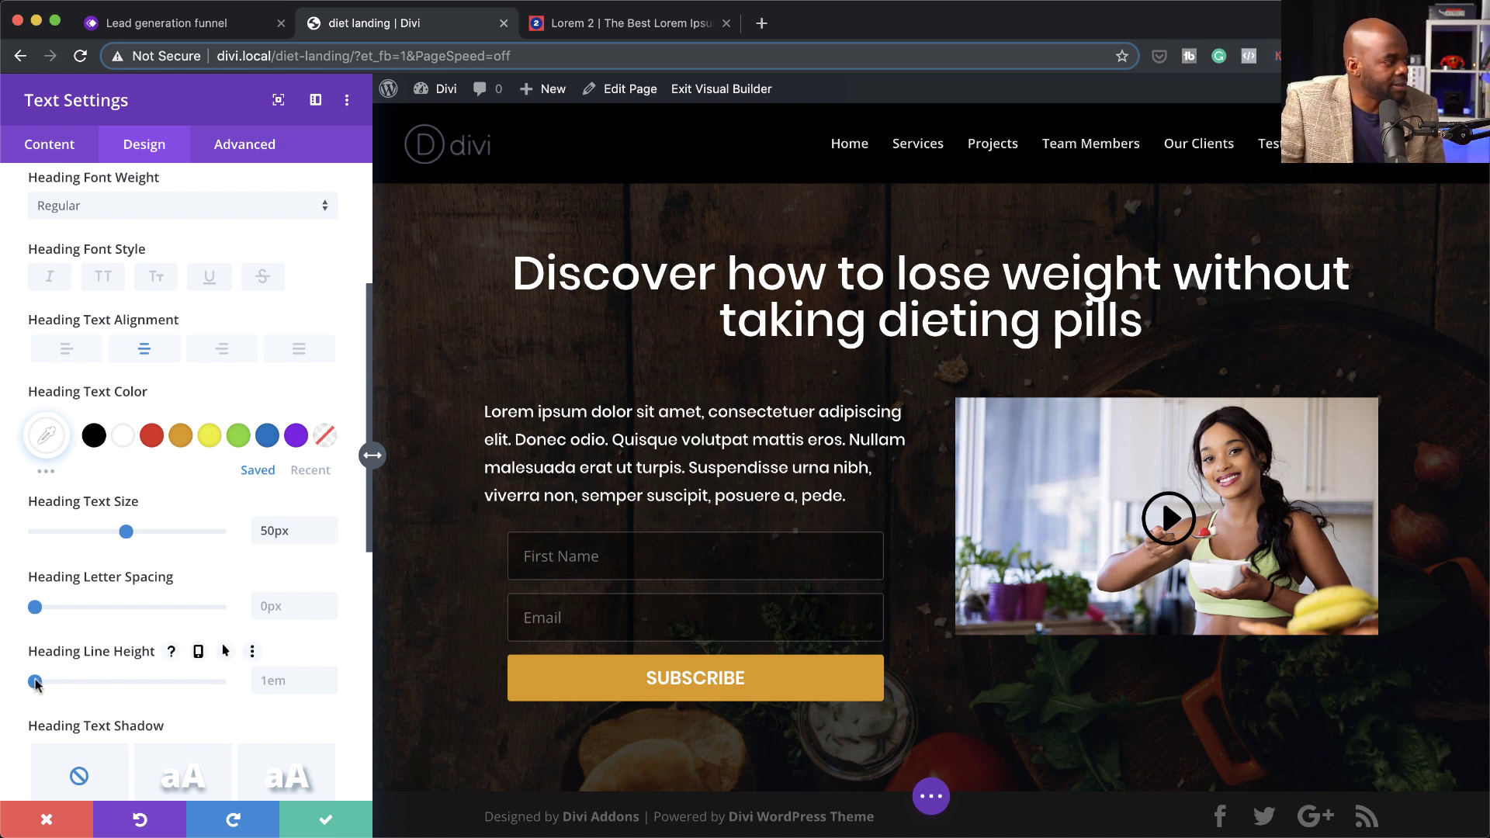
left_click_drag(36, 683, 63, 684)
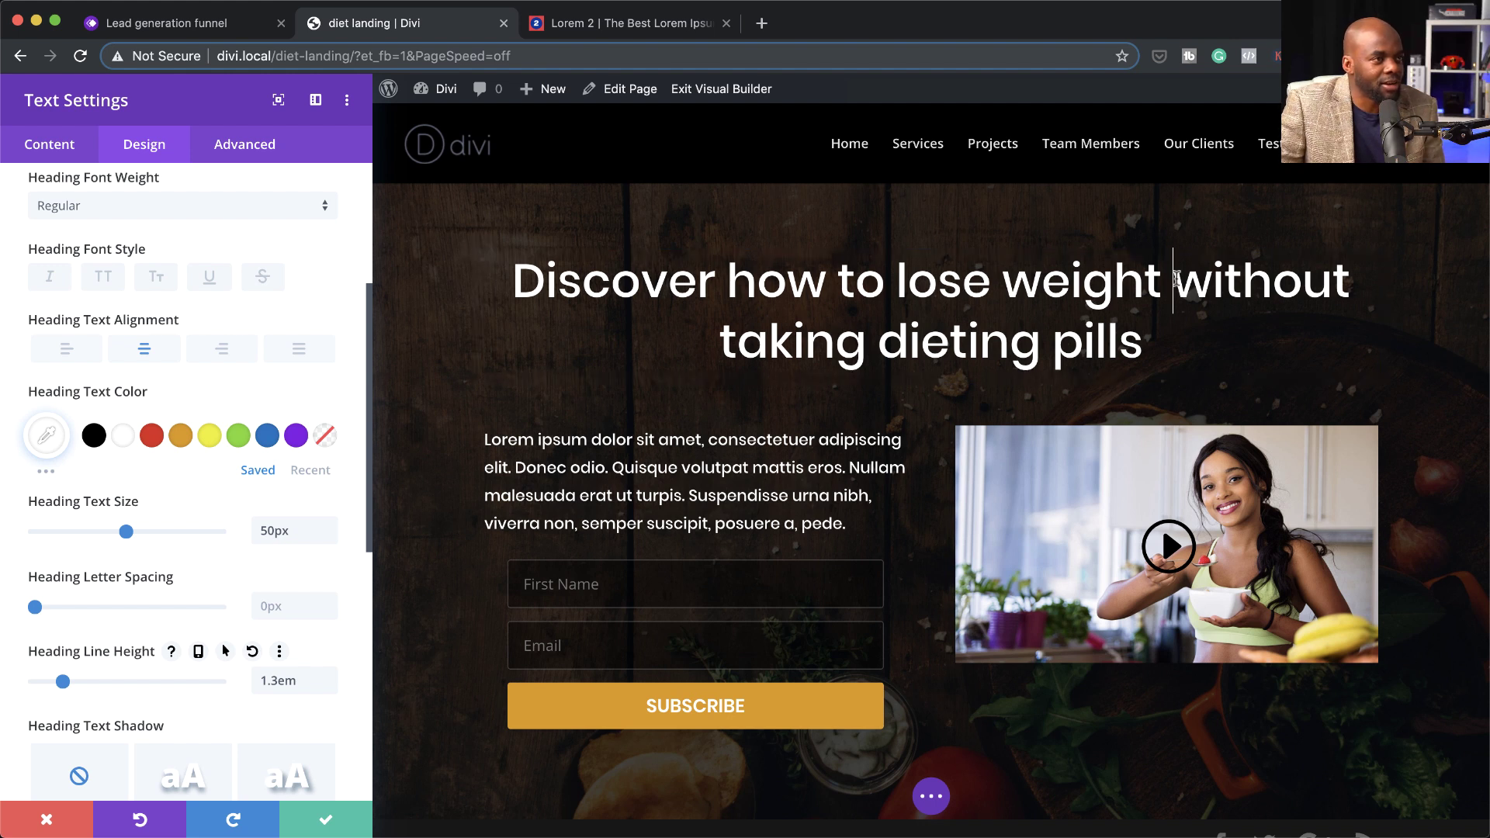
- Underline and italicise the word "without" in the headline, end it with a full stop and save the text settings
left_click_drag(1173, 280, 1344, 275)
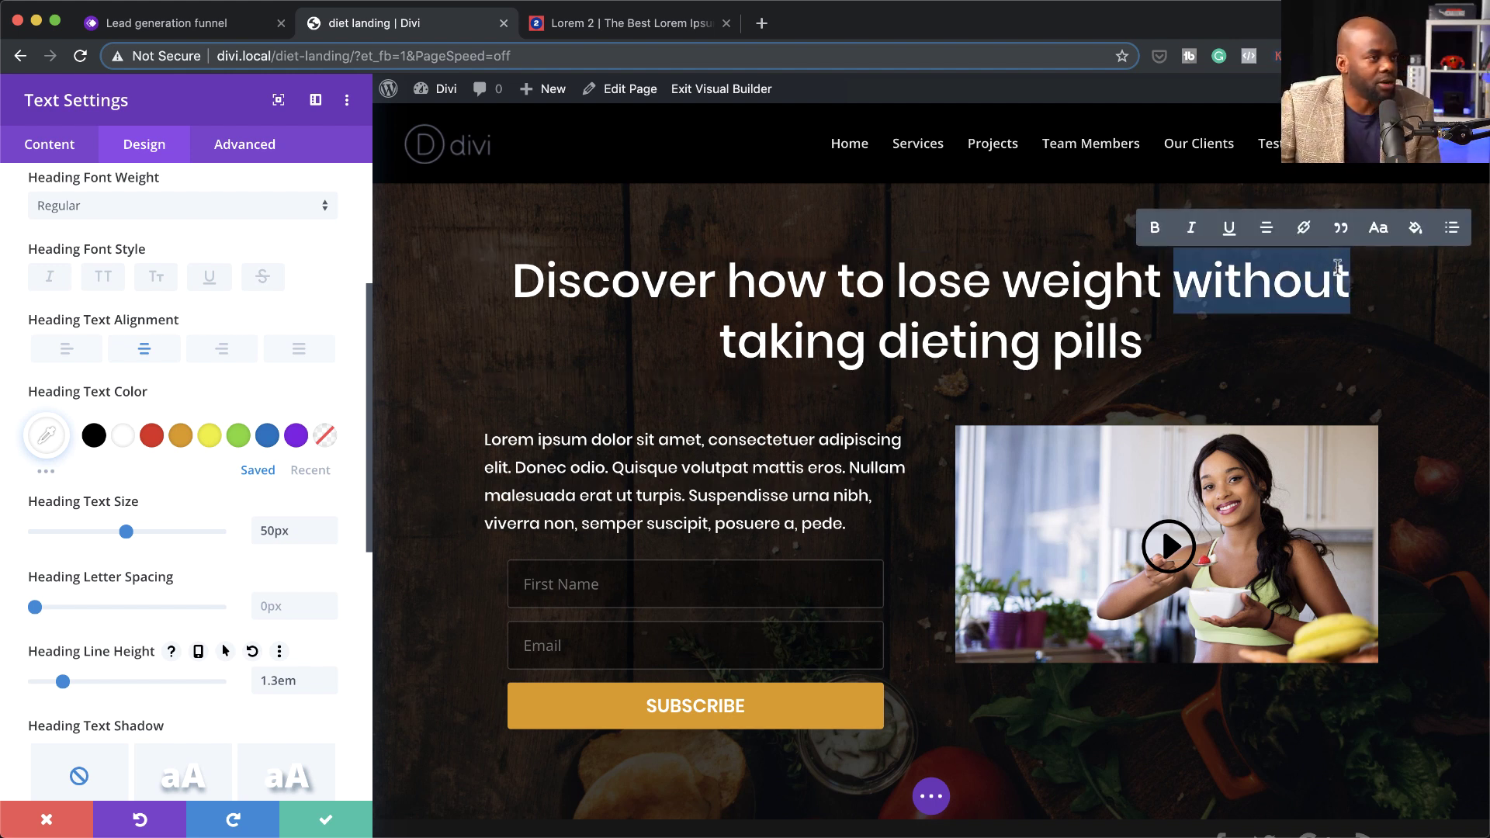
left_click(1230, 229)
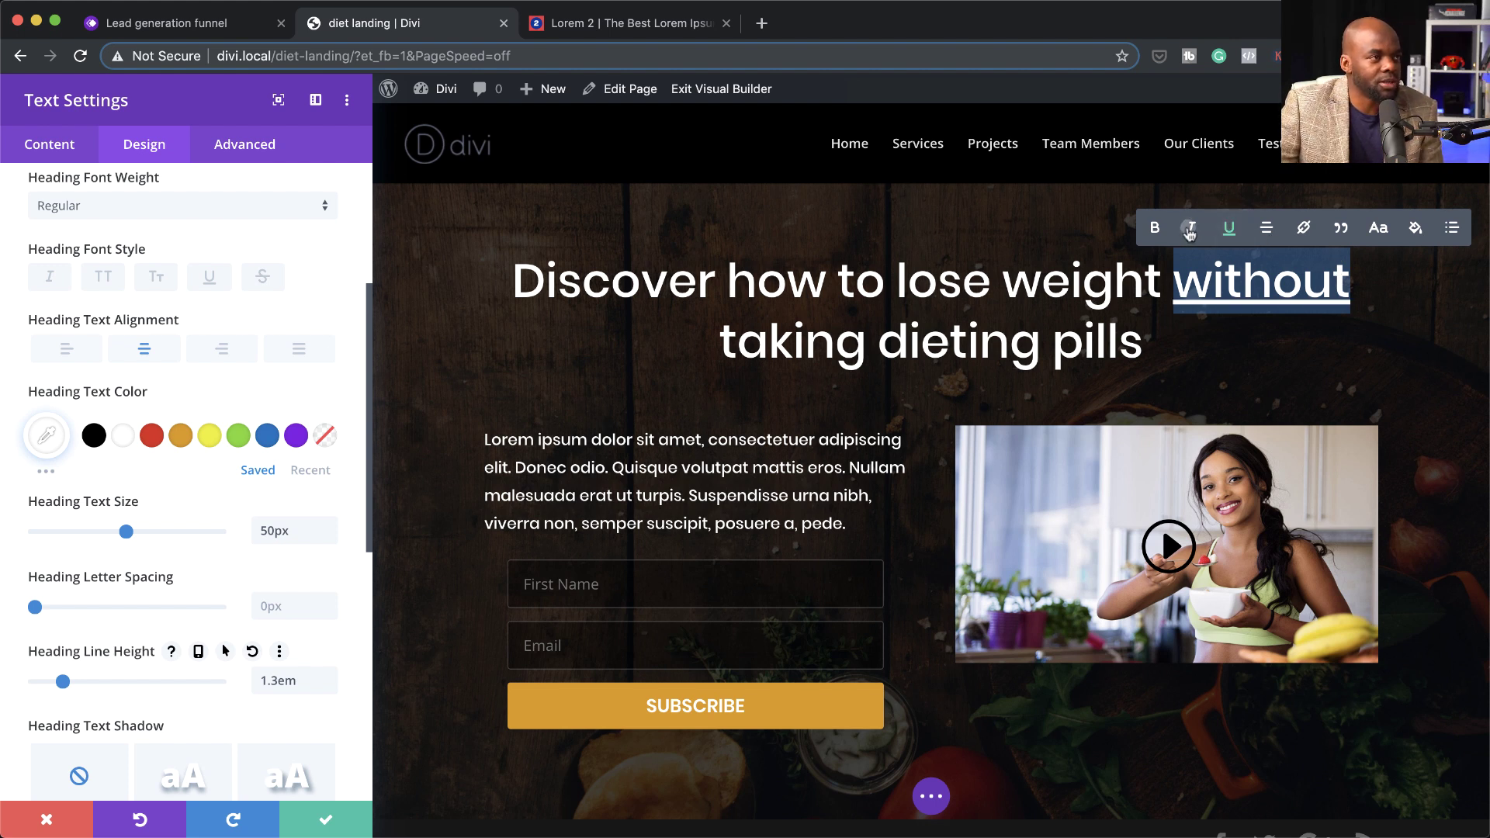
left_click(1189, 230)
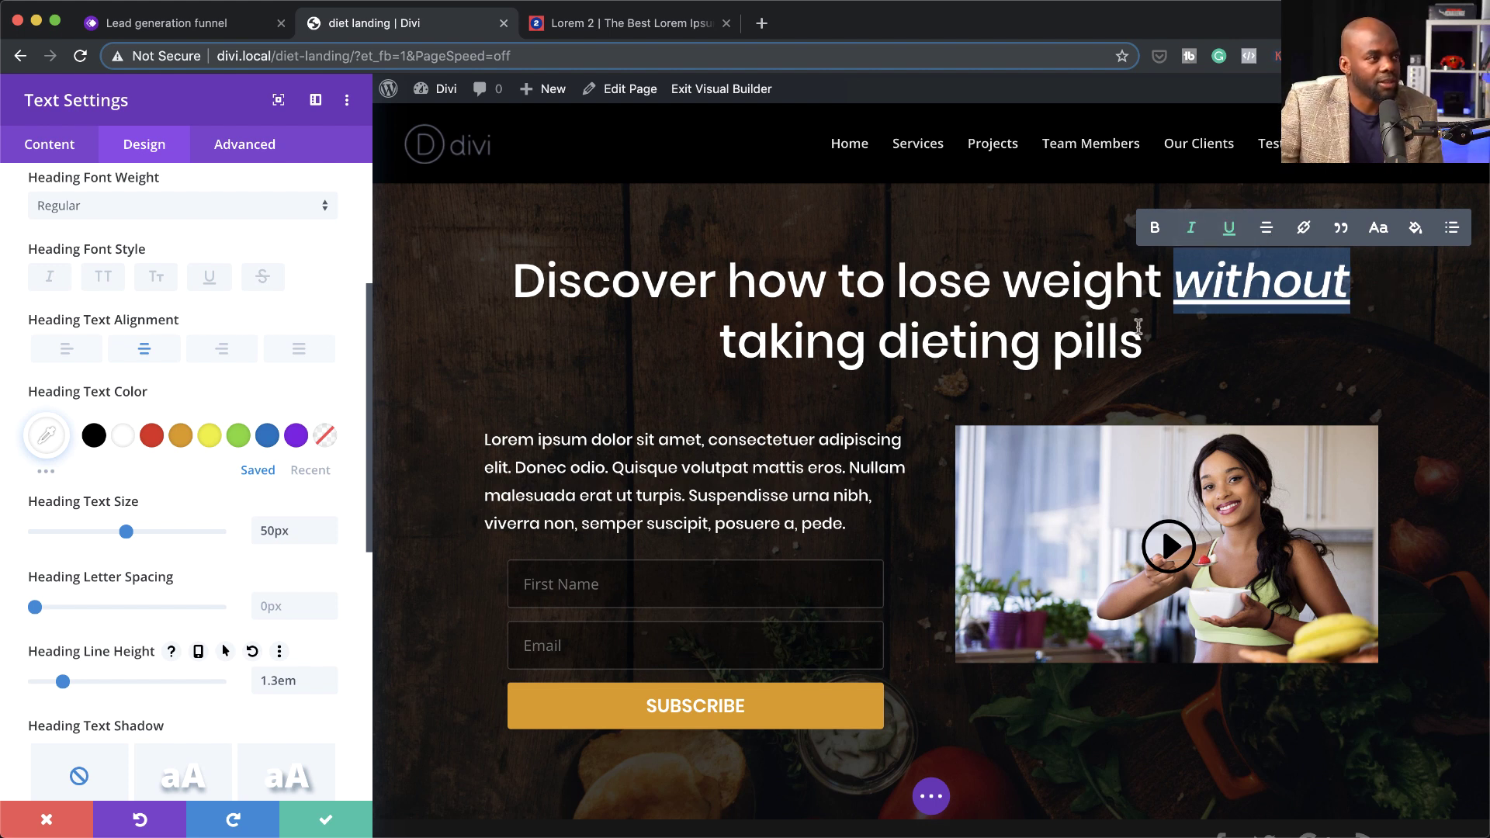
left_click(1138, 326)
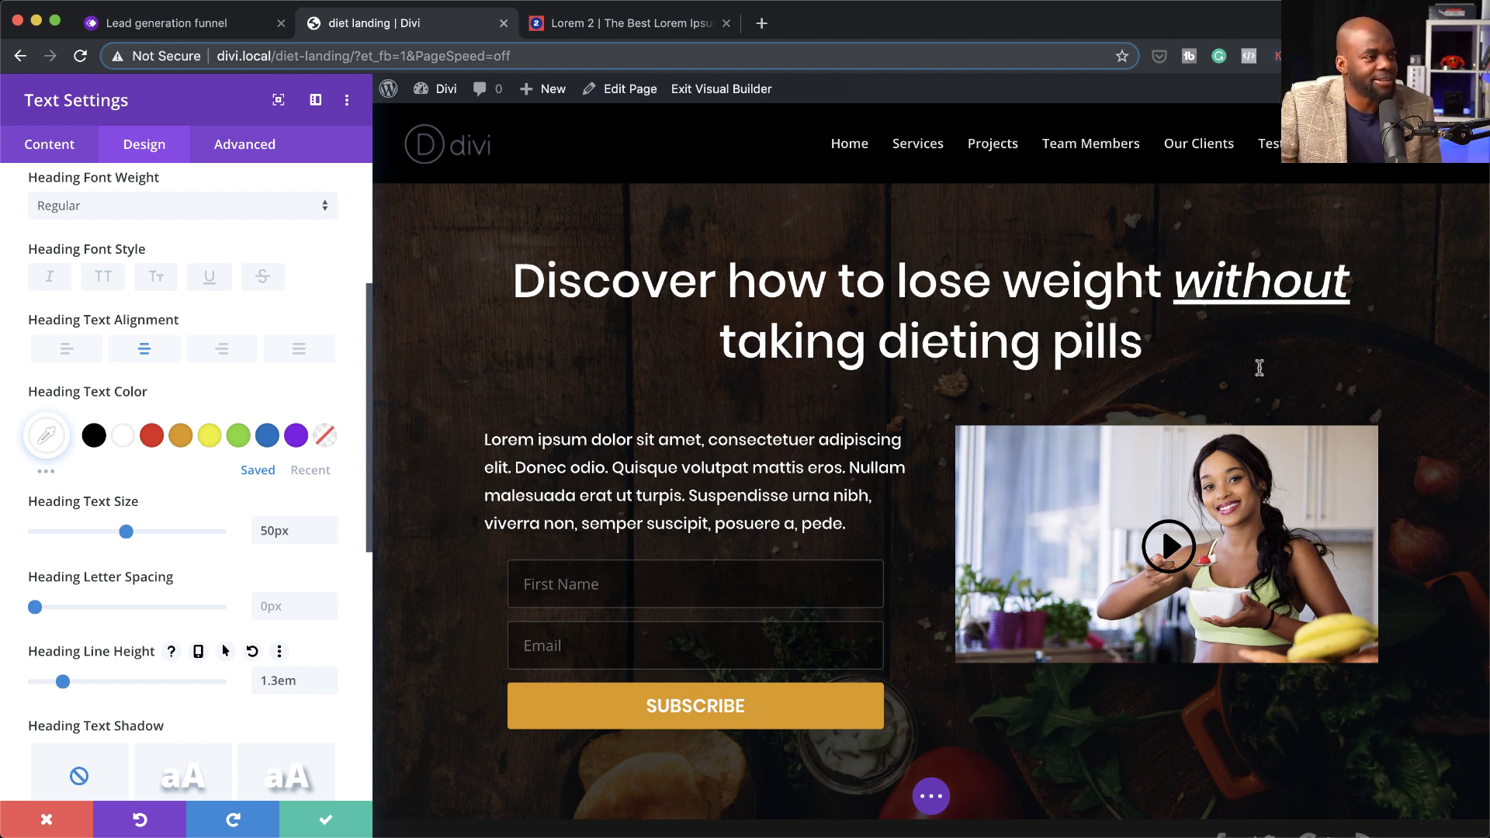
type(".")
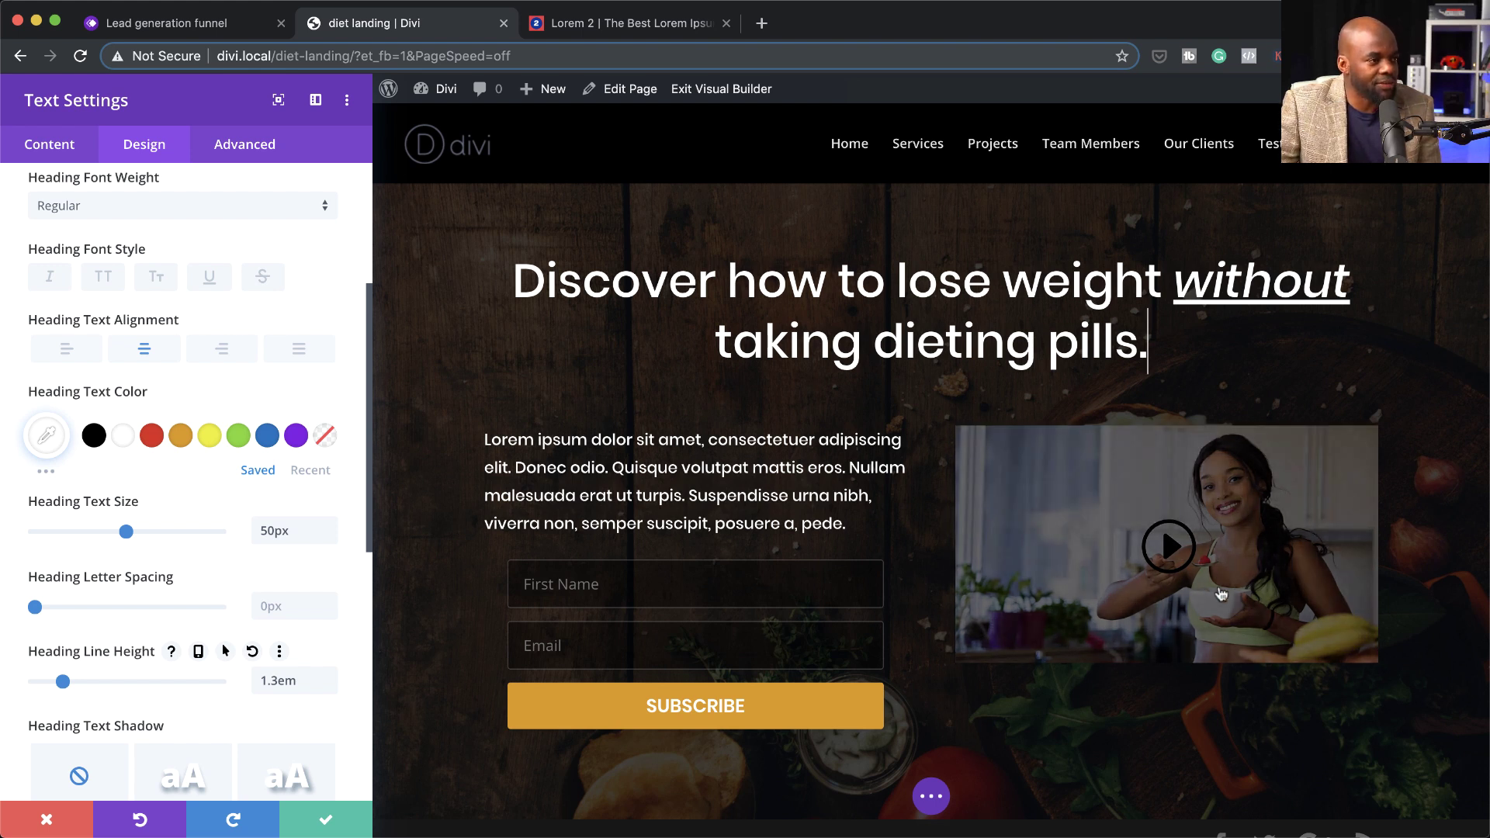
left_click(323, 823)
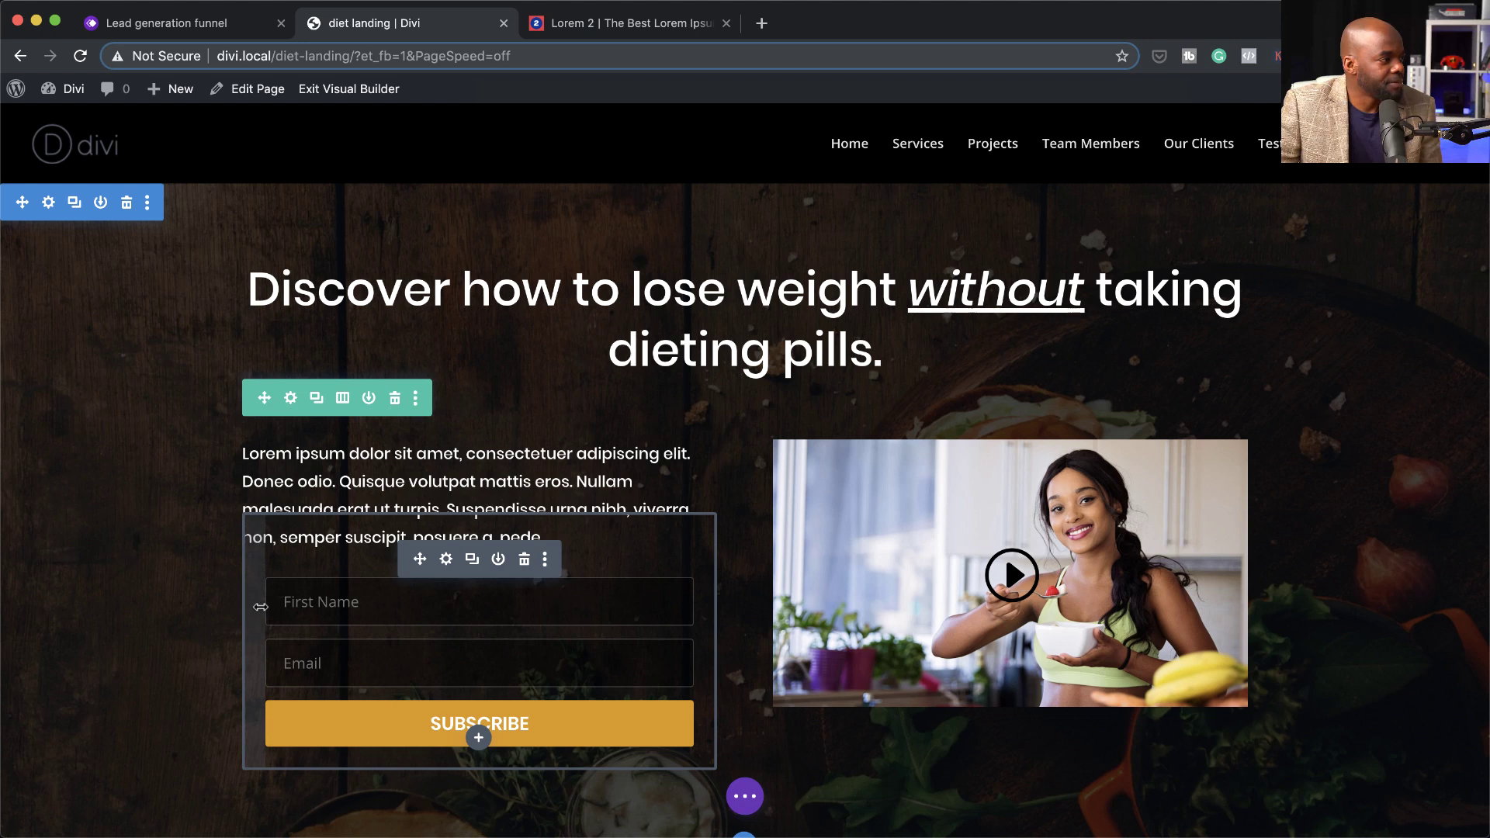
- Widen the optin form's fields and subscribe button by reducing the form's left and right padding
left_click_drag(248, 603, 234, 603)
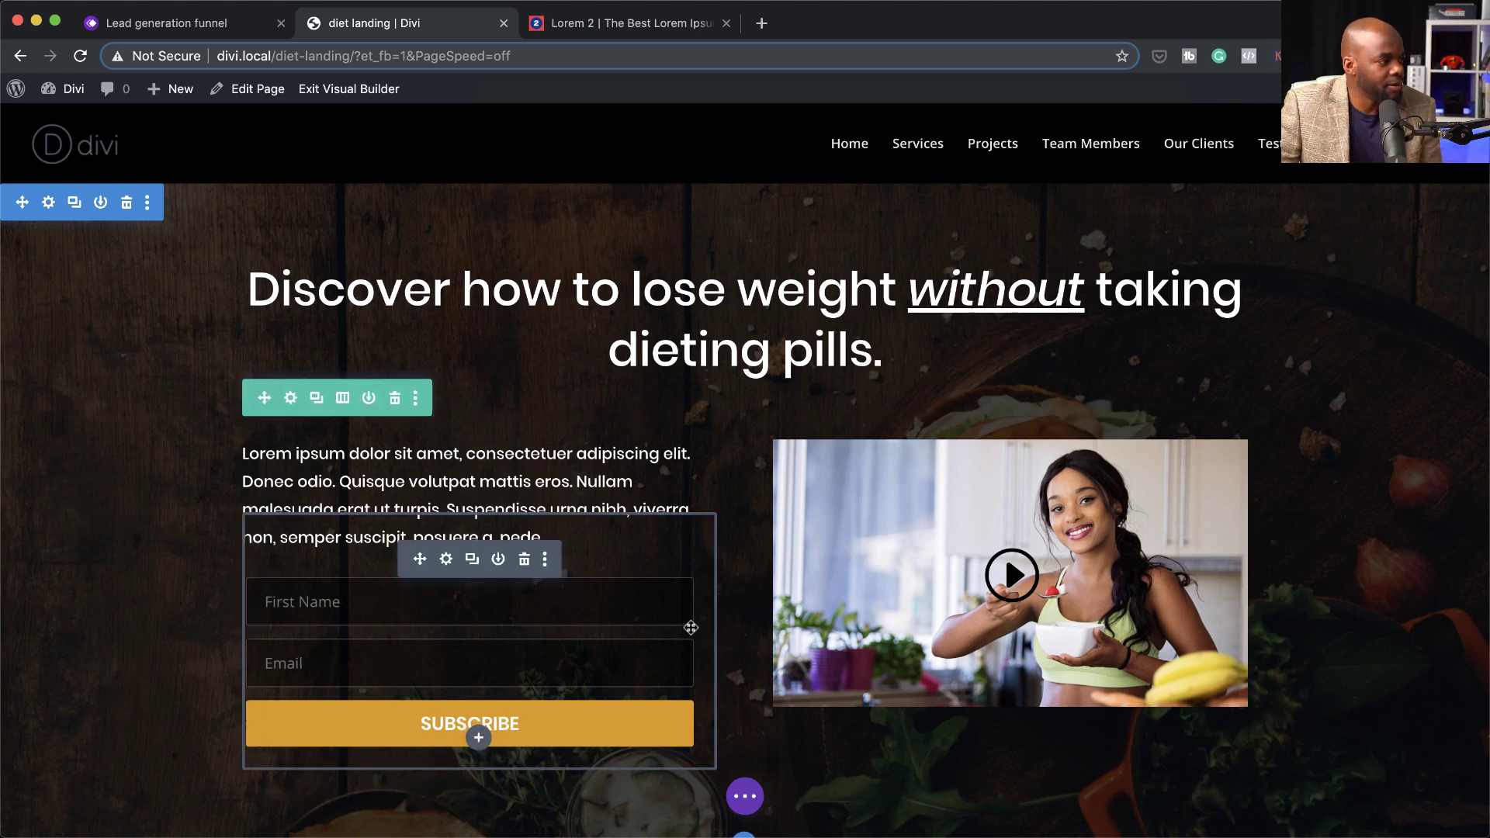
left_click_drag(695, 626, 712, 620)
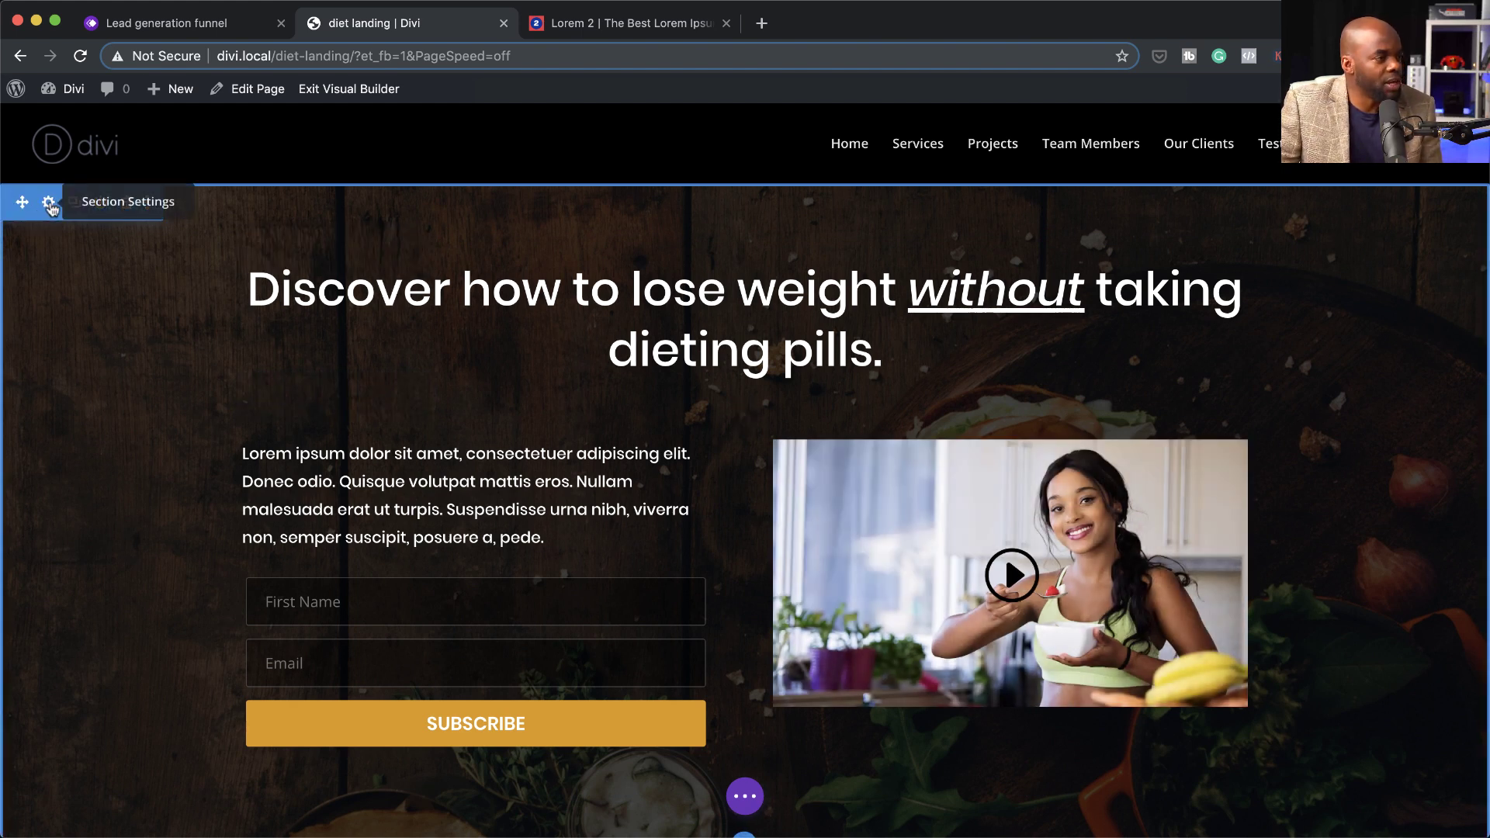
- Set the section's minimum height to 1000px and save the section settings
left_click(50, 204)
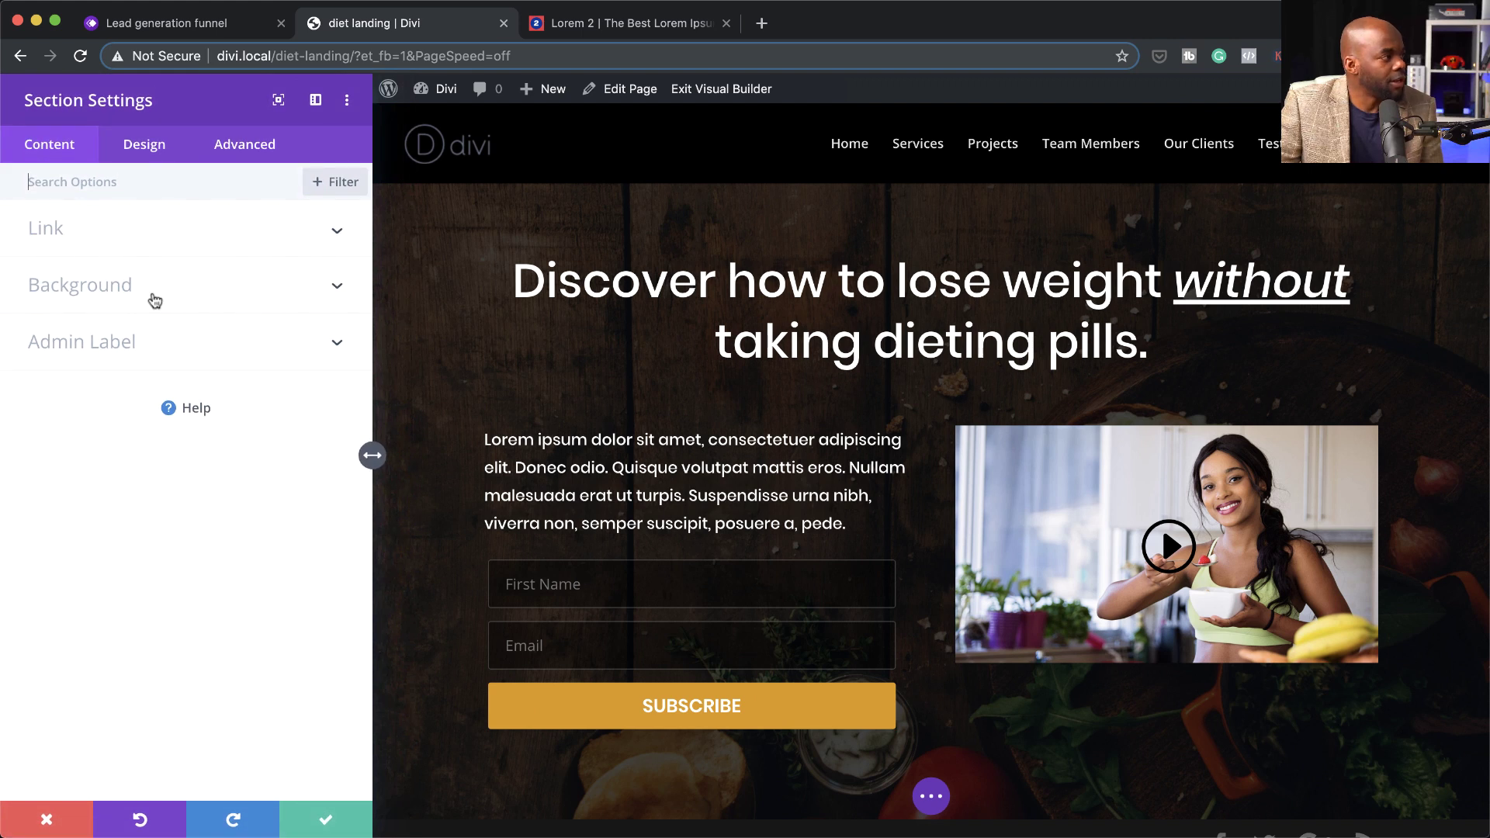
left_click(158, 148)
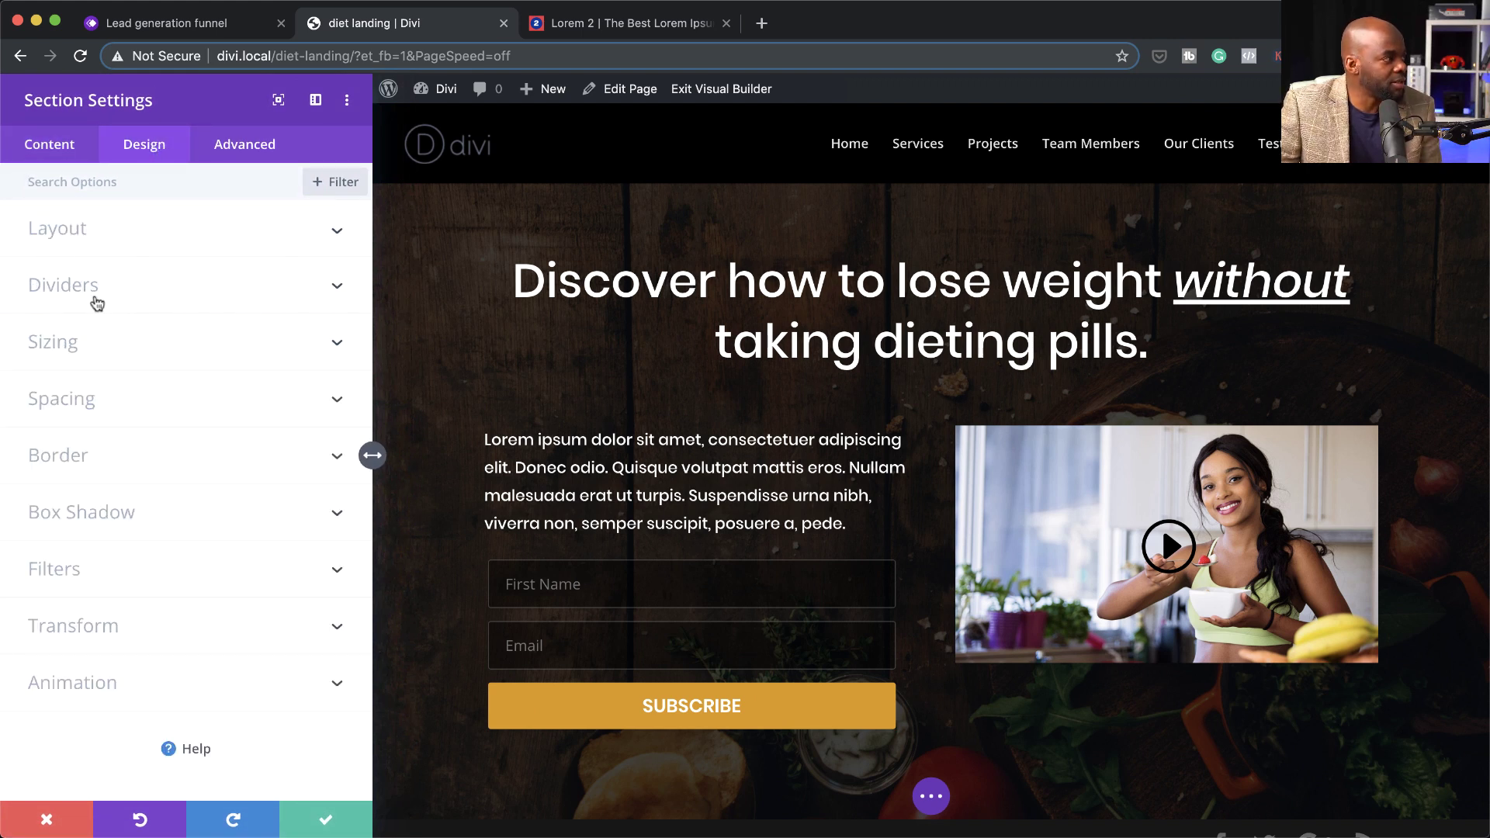
left_click(97, 353)
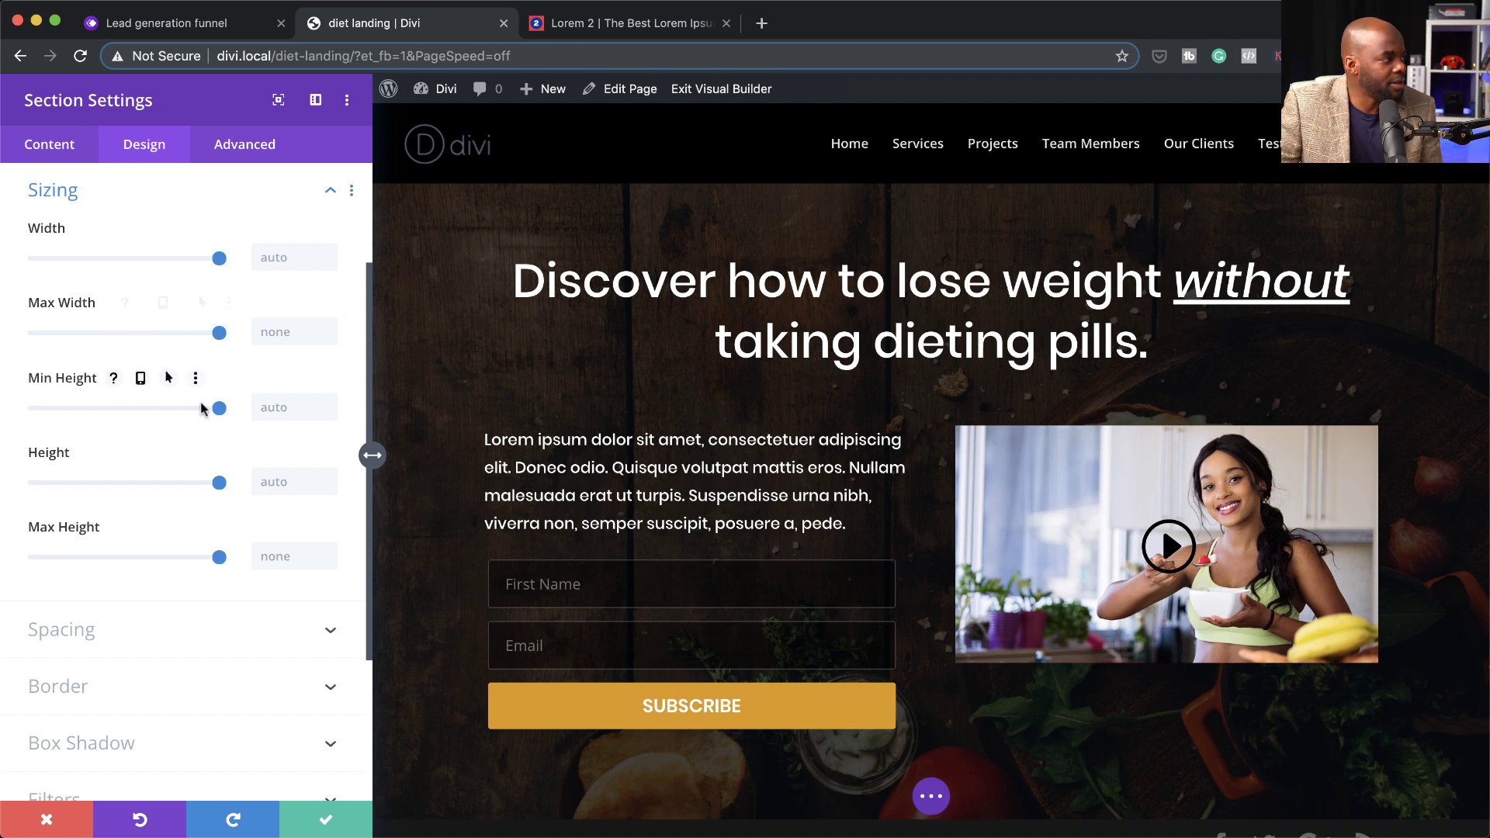
left_click(219, 409)
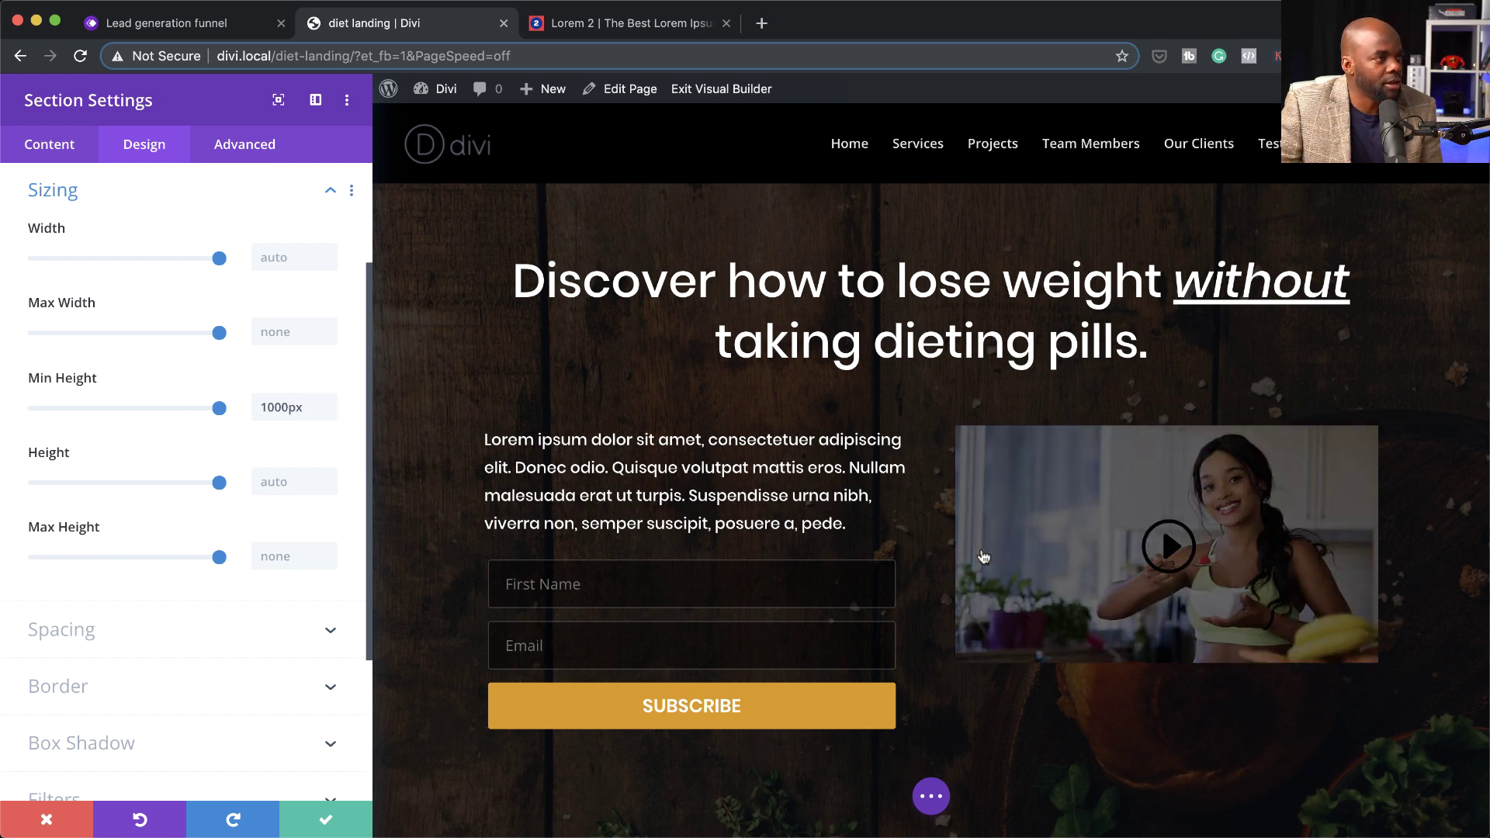
left_click(326, 819)
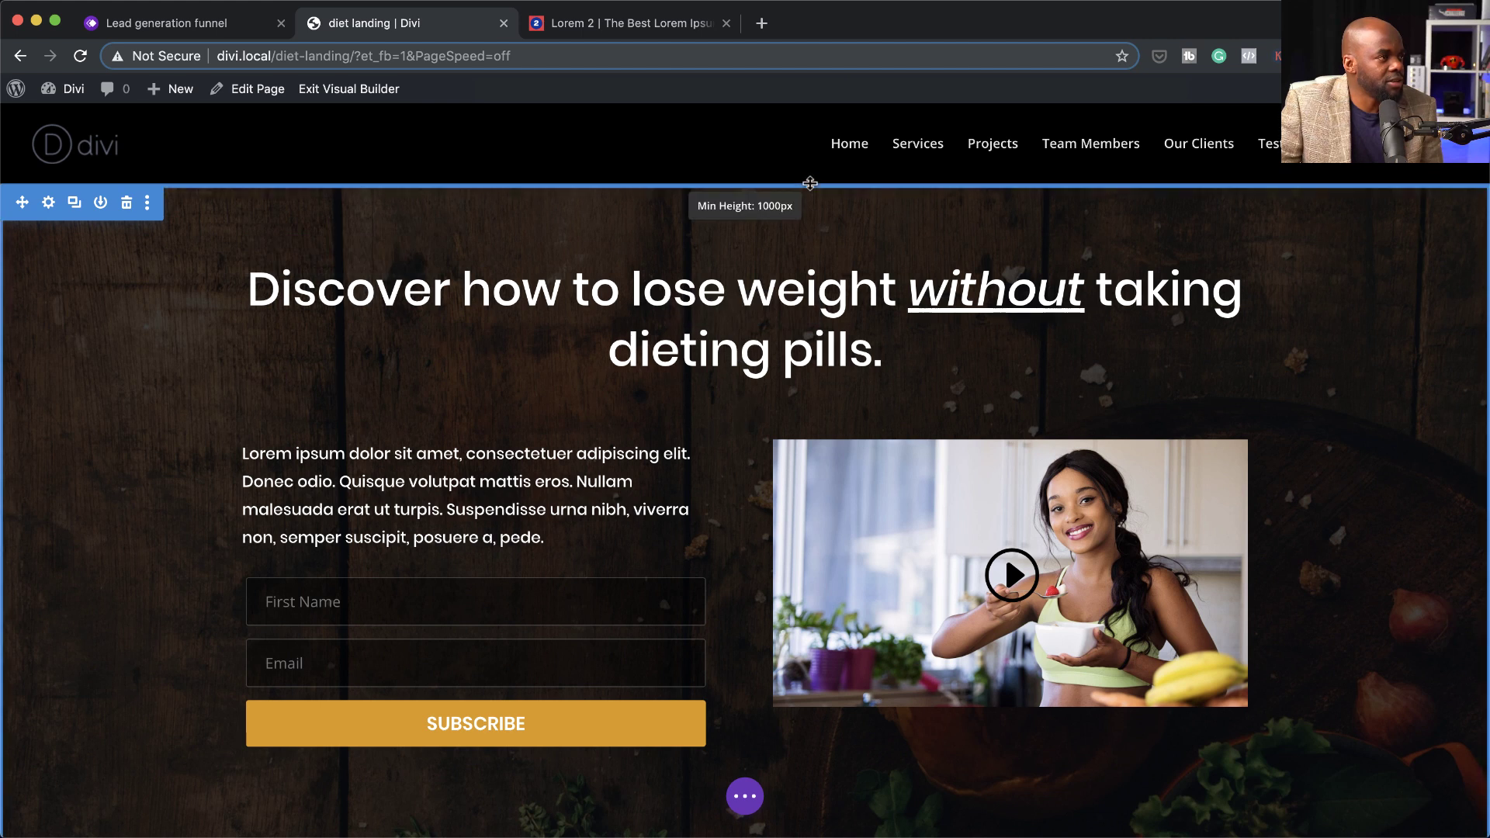
- Increase the section's top padding to 120px and check the section down to the footer
left_click_drag(811, 194, 824, 254)
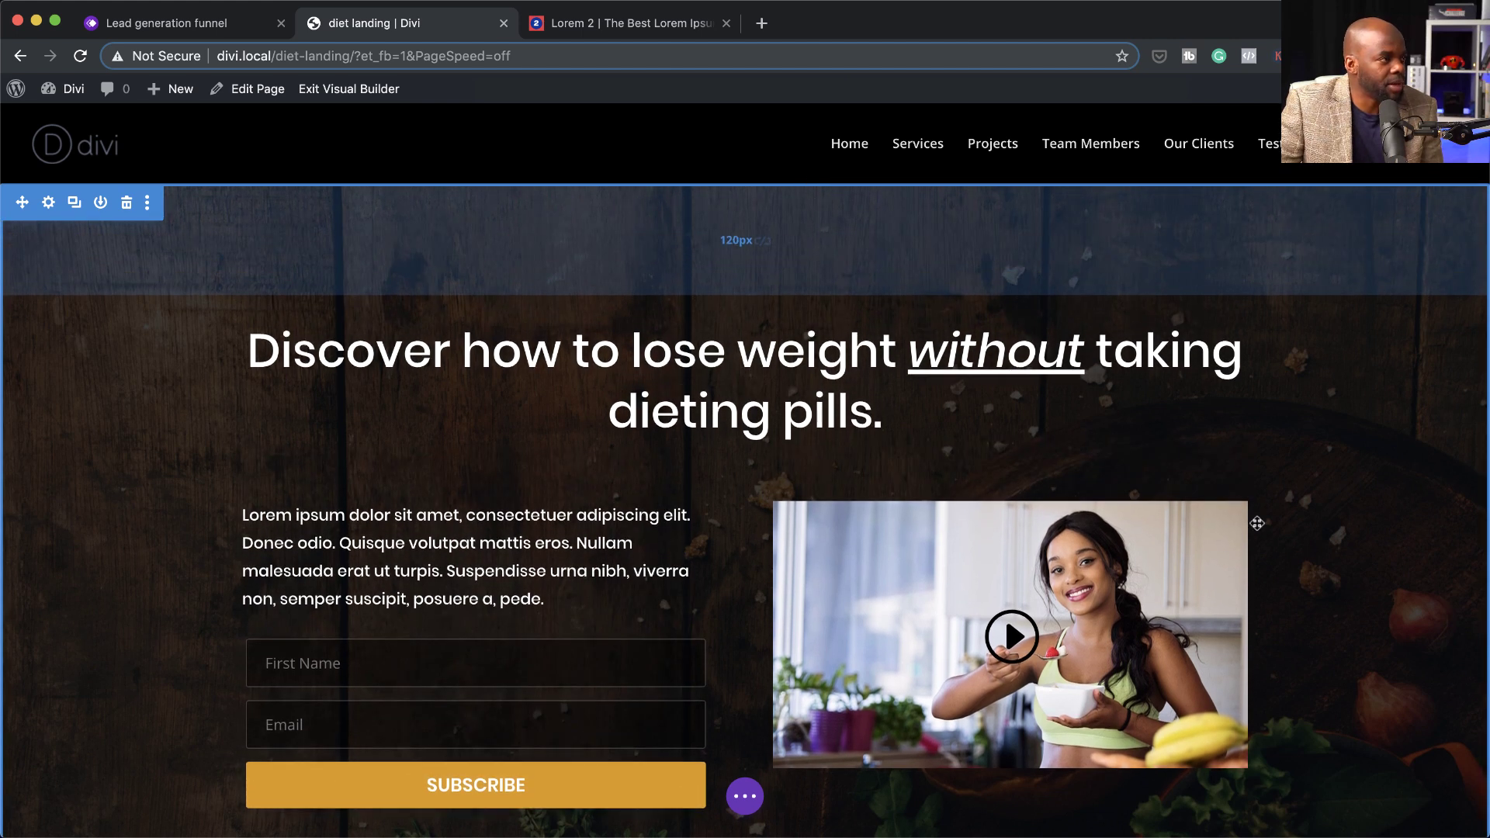
scroll(1257, 524, "down", 5)
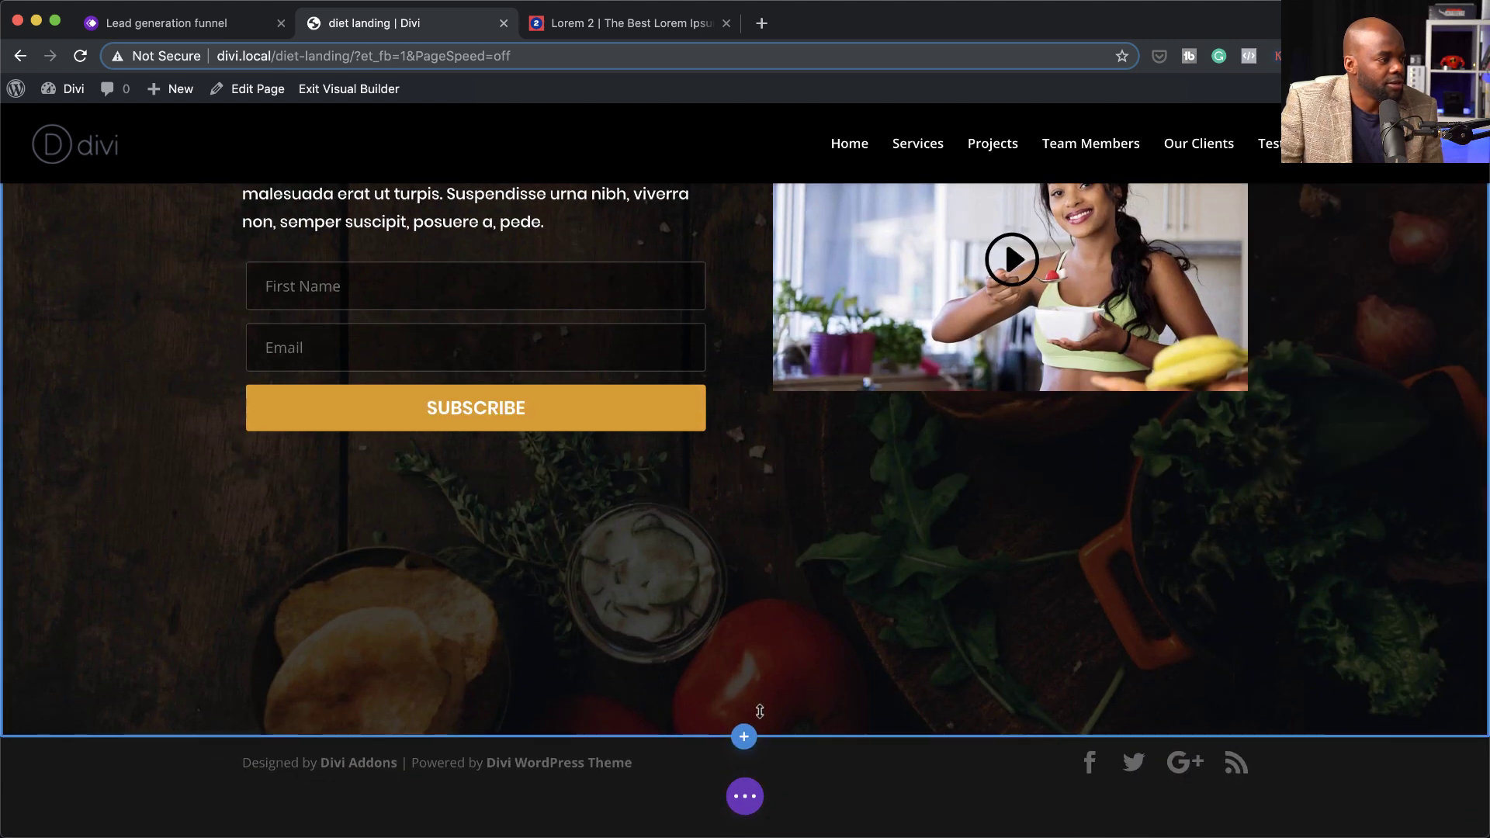
scroll(994, 575, "up", 5)
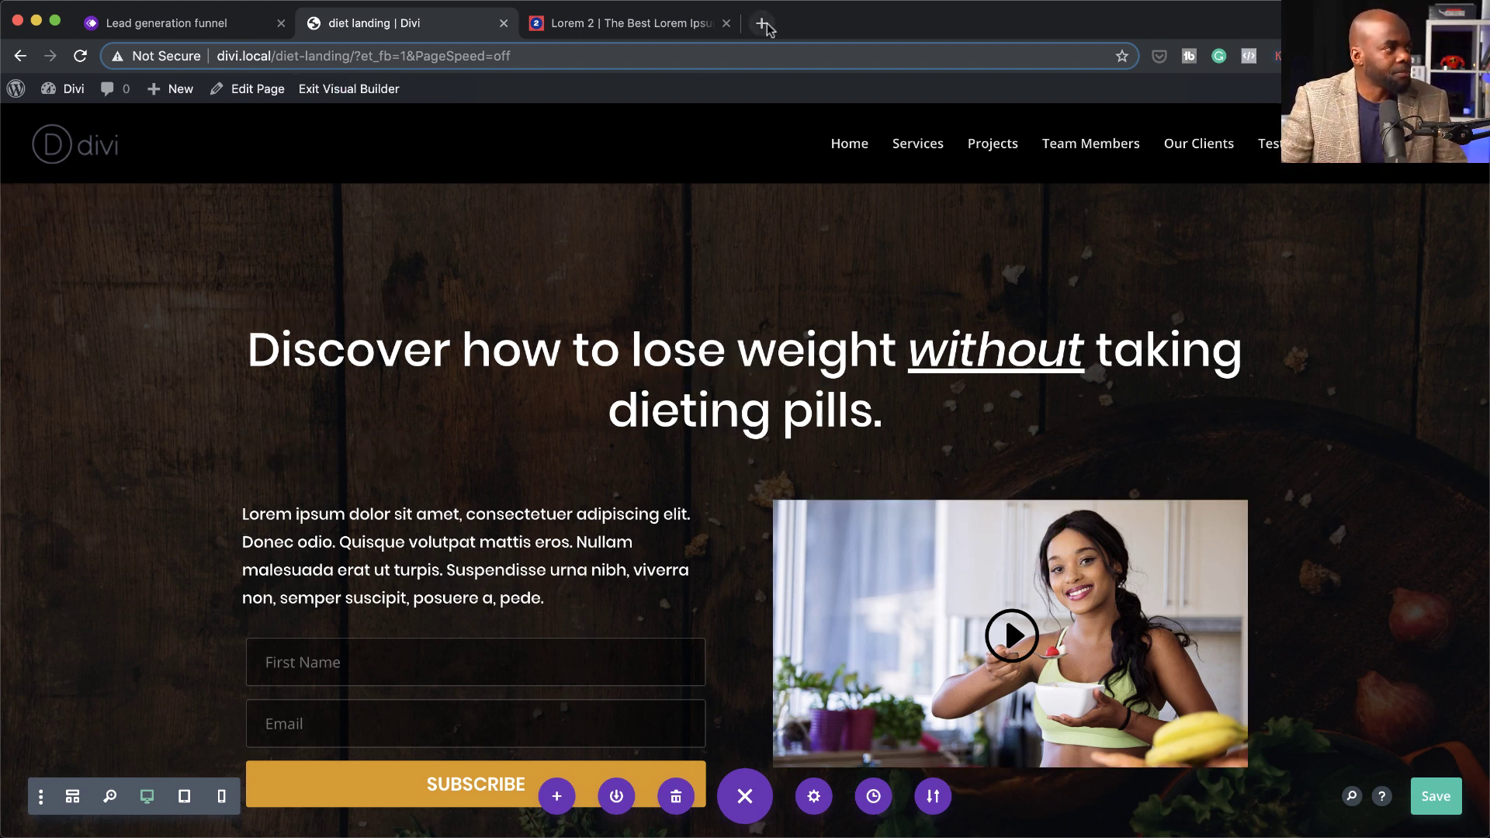
- Open the site's thank-you page, divi.local/thank-you/, in a new browser tab and copy its URL
left_click(272, 56)
mouse_move(273, 56)
left_mouse_down()
mouse_move(235, 52)
mouse_move(256, 54)
left_mouse_up()
left_click(236, 52)
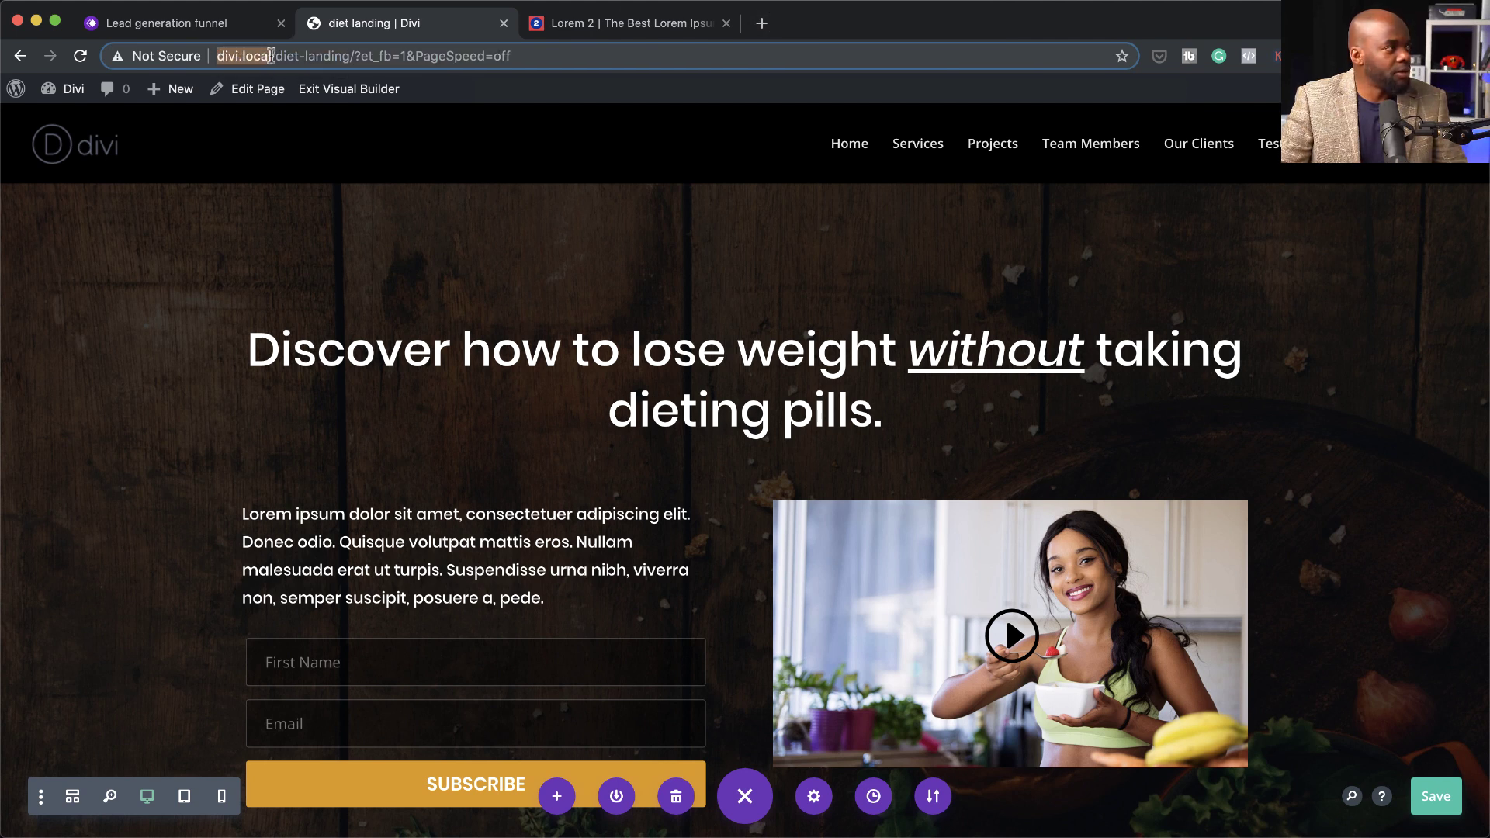
left_click(761, 23)
type("http://divi.local")
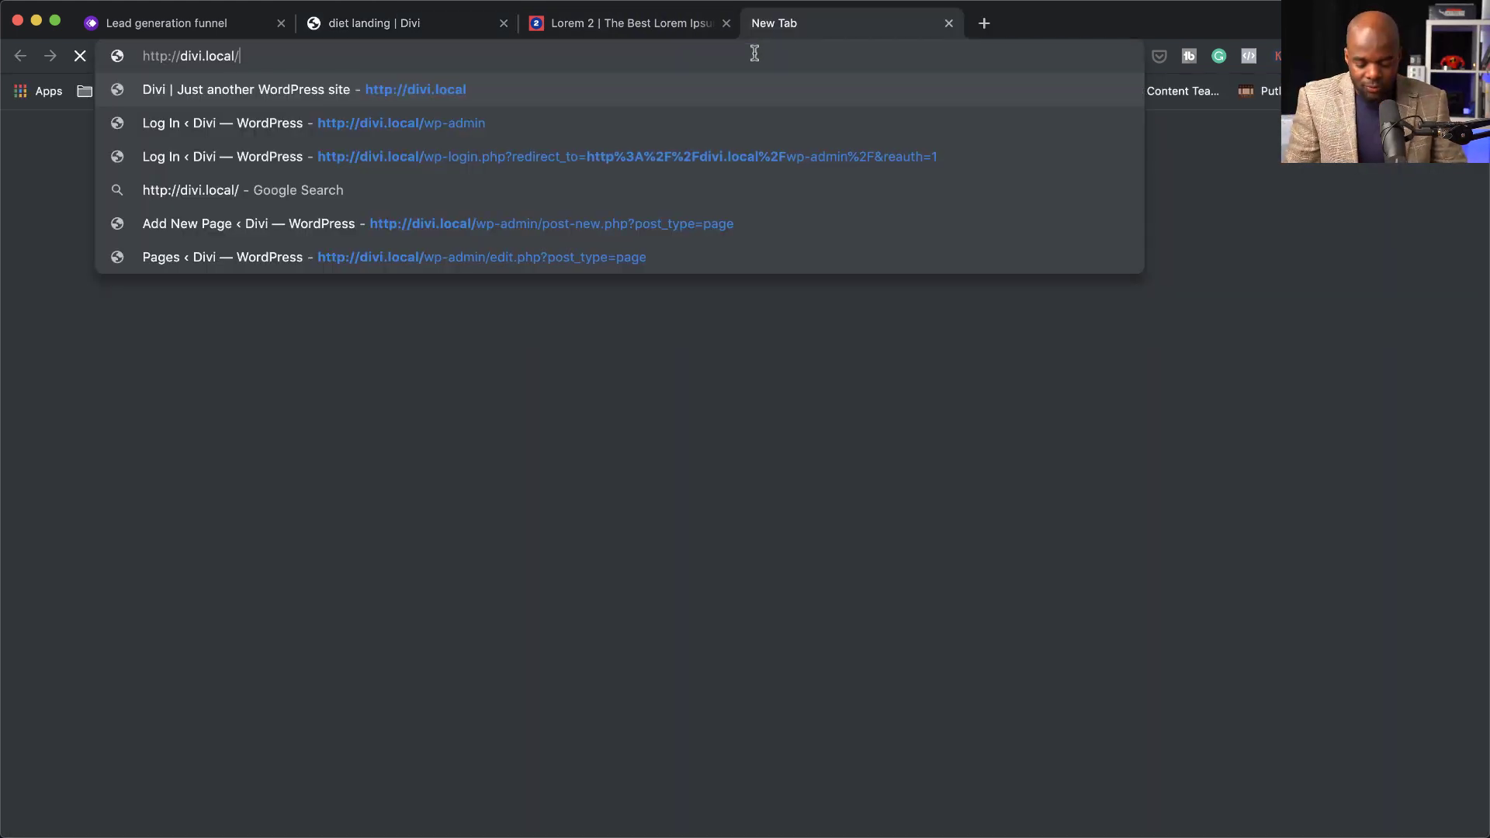
type("/thank")
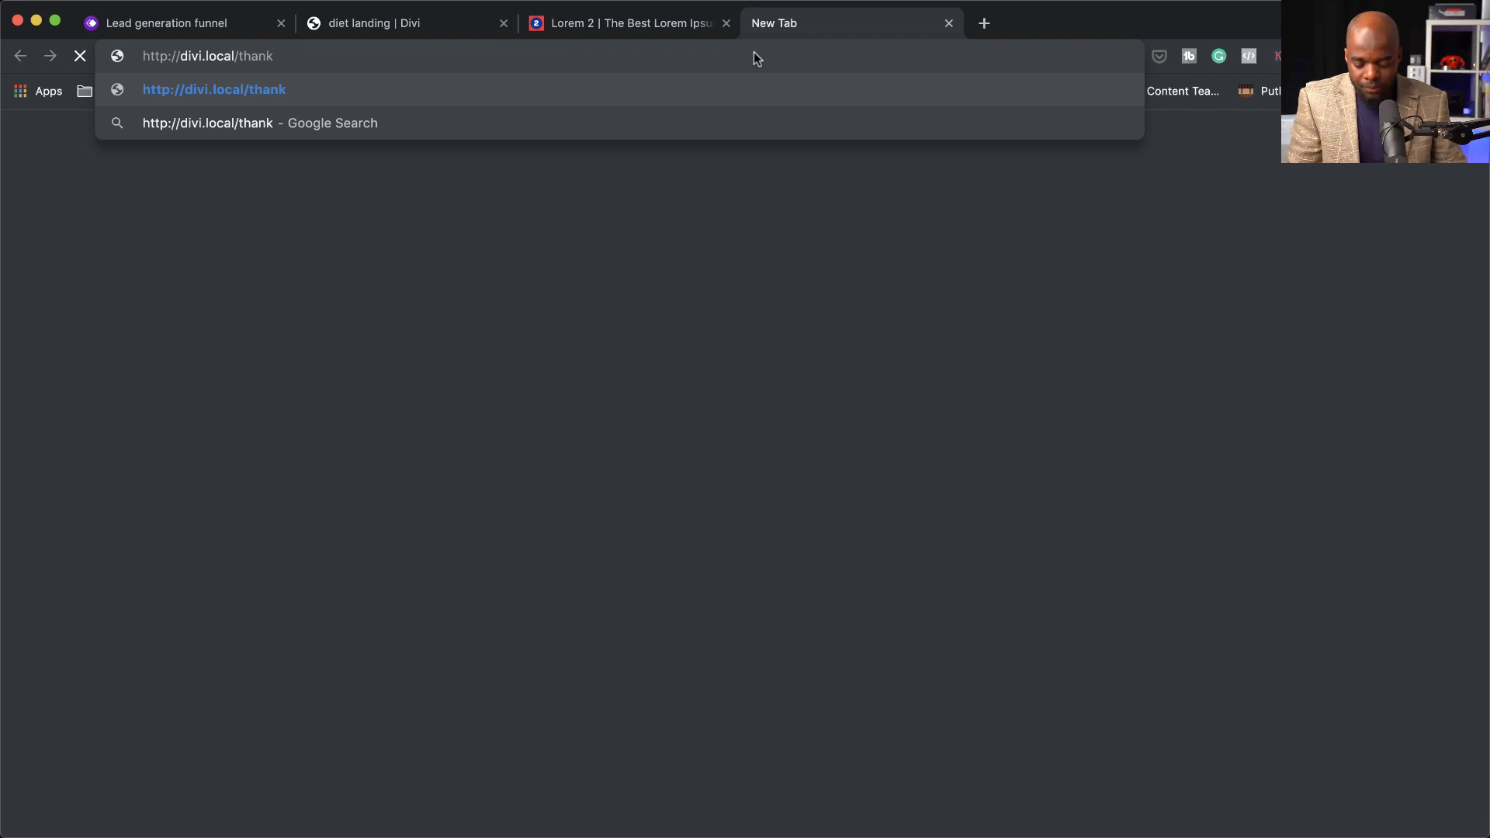
key("Return")
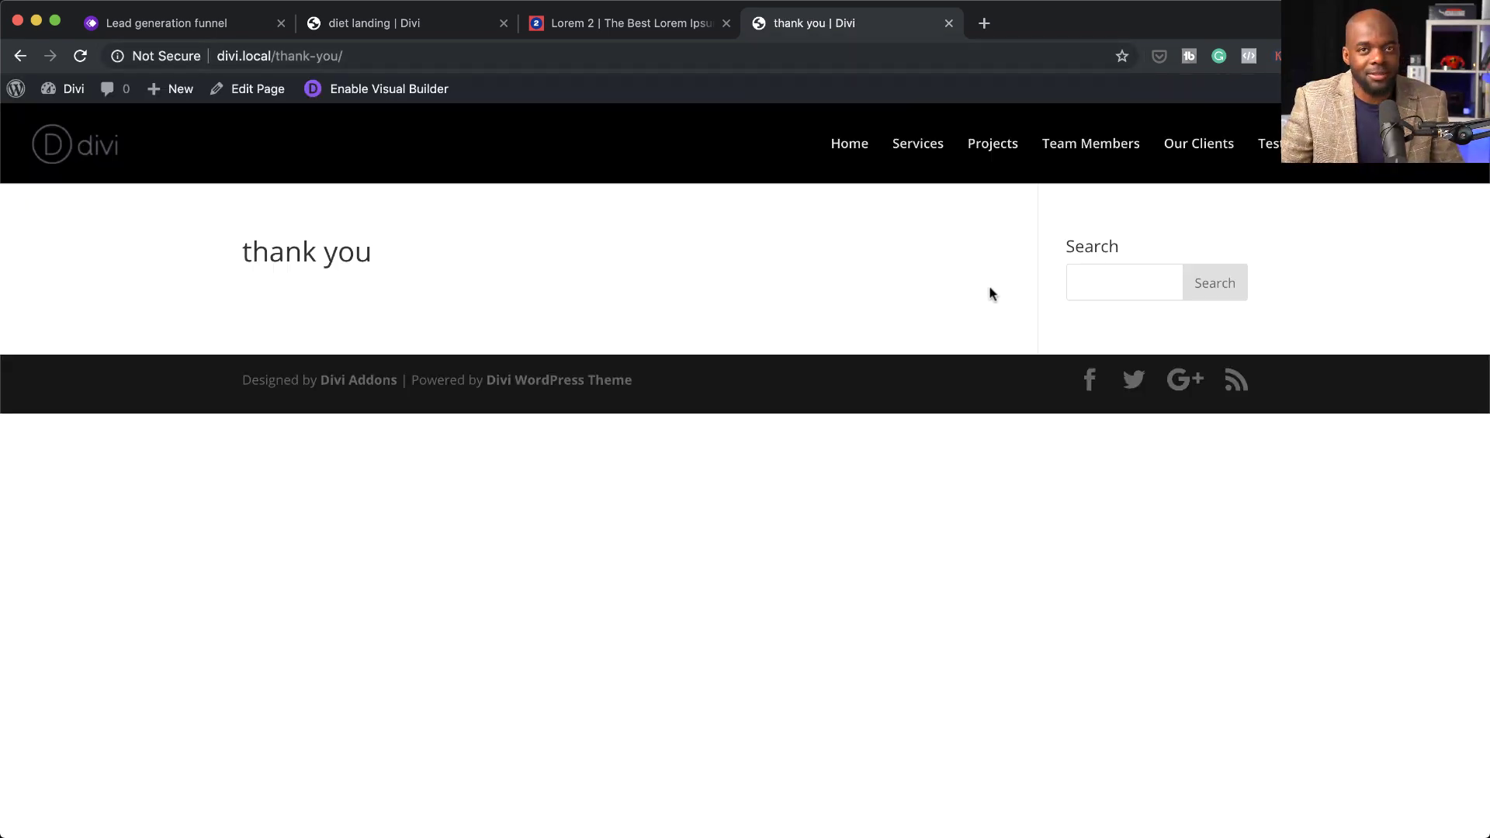
left_click(549, 57)
key("super+c")
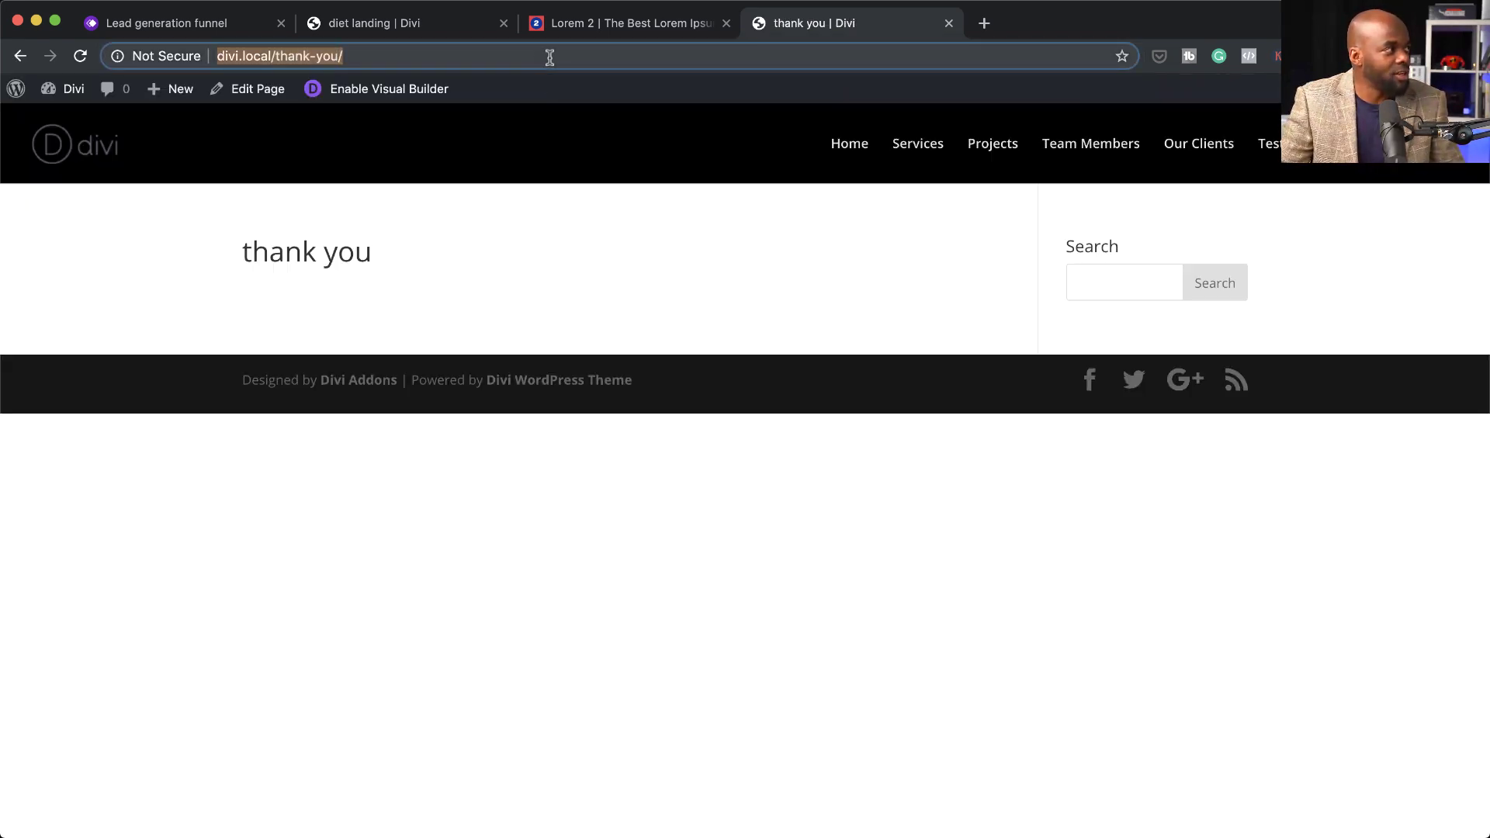
- Return to the diet landing page and open the success action options of its email optin form
left_click(416, 24)
scroll(499, 595, "down", 4)
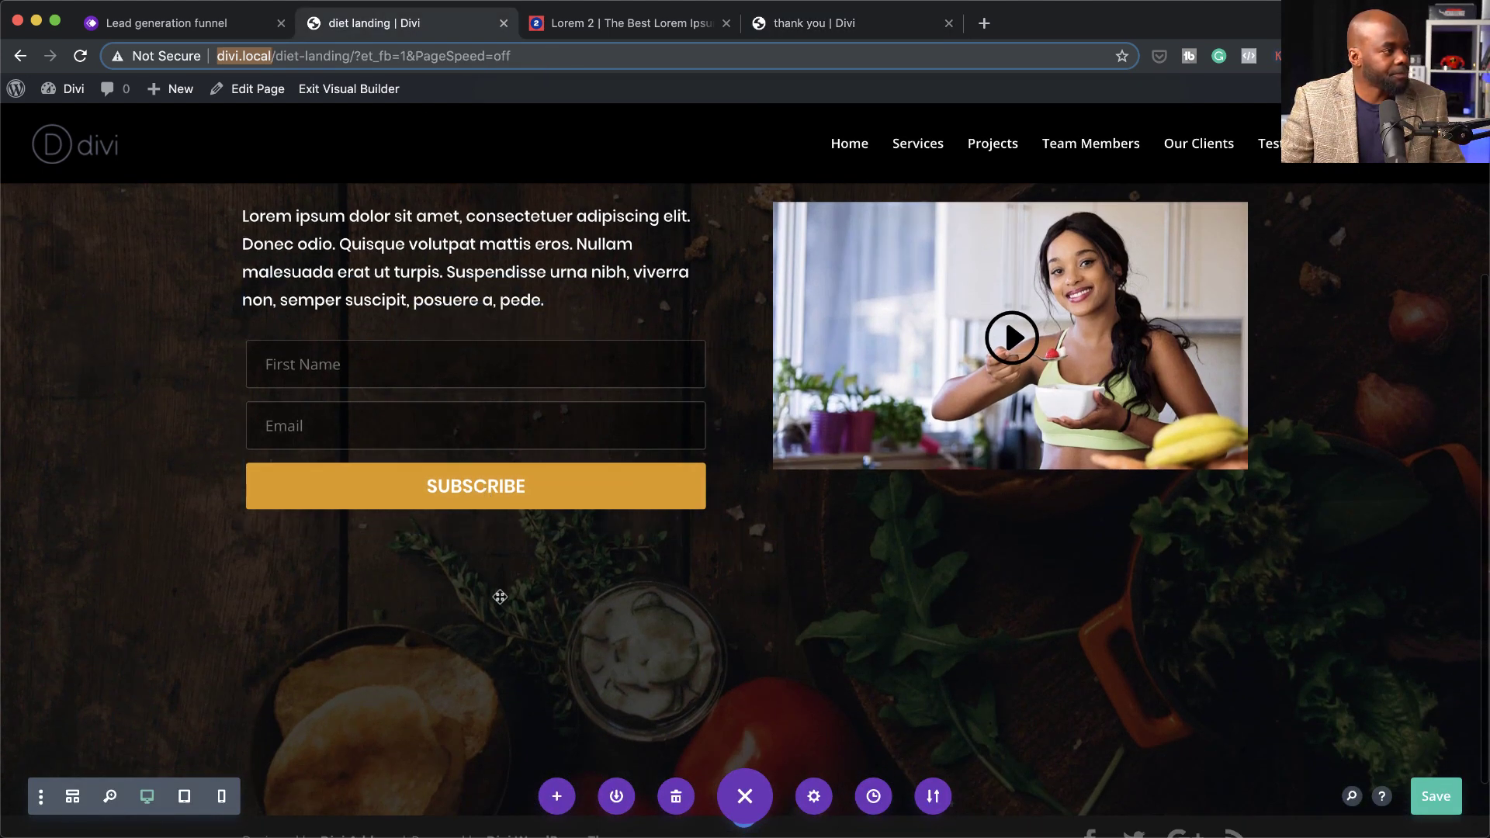
scroll(499, 598, "up", 2)
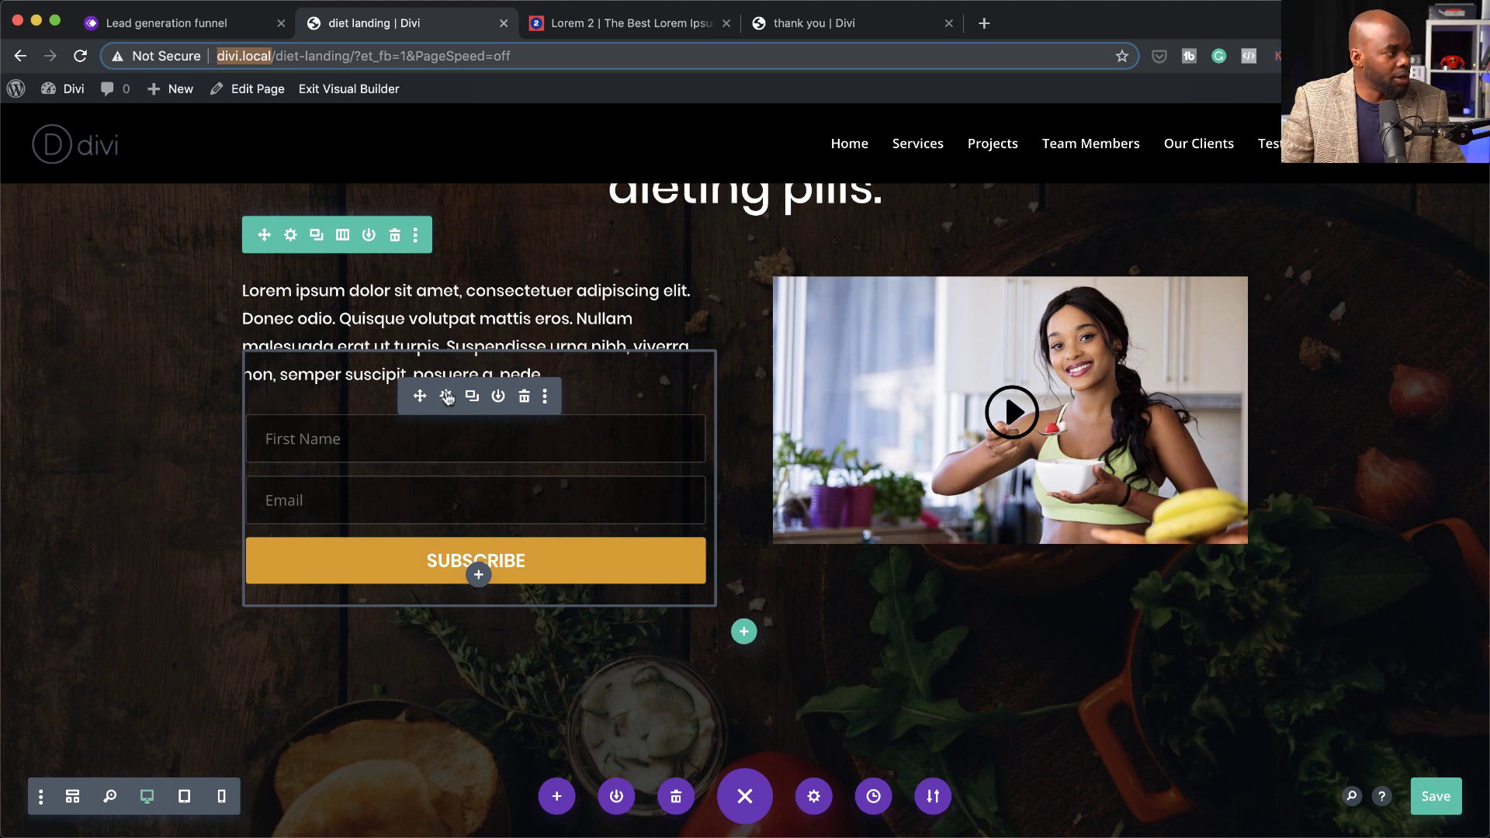
left_click(448, 397)
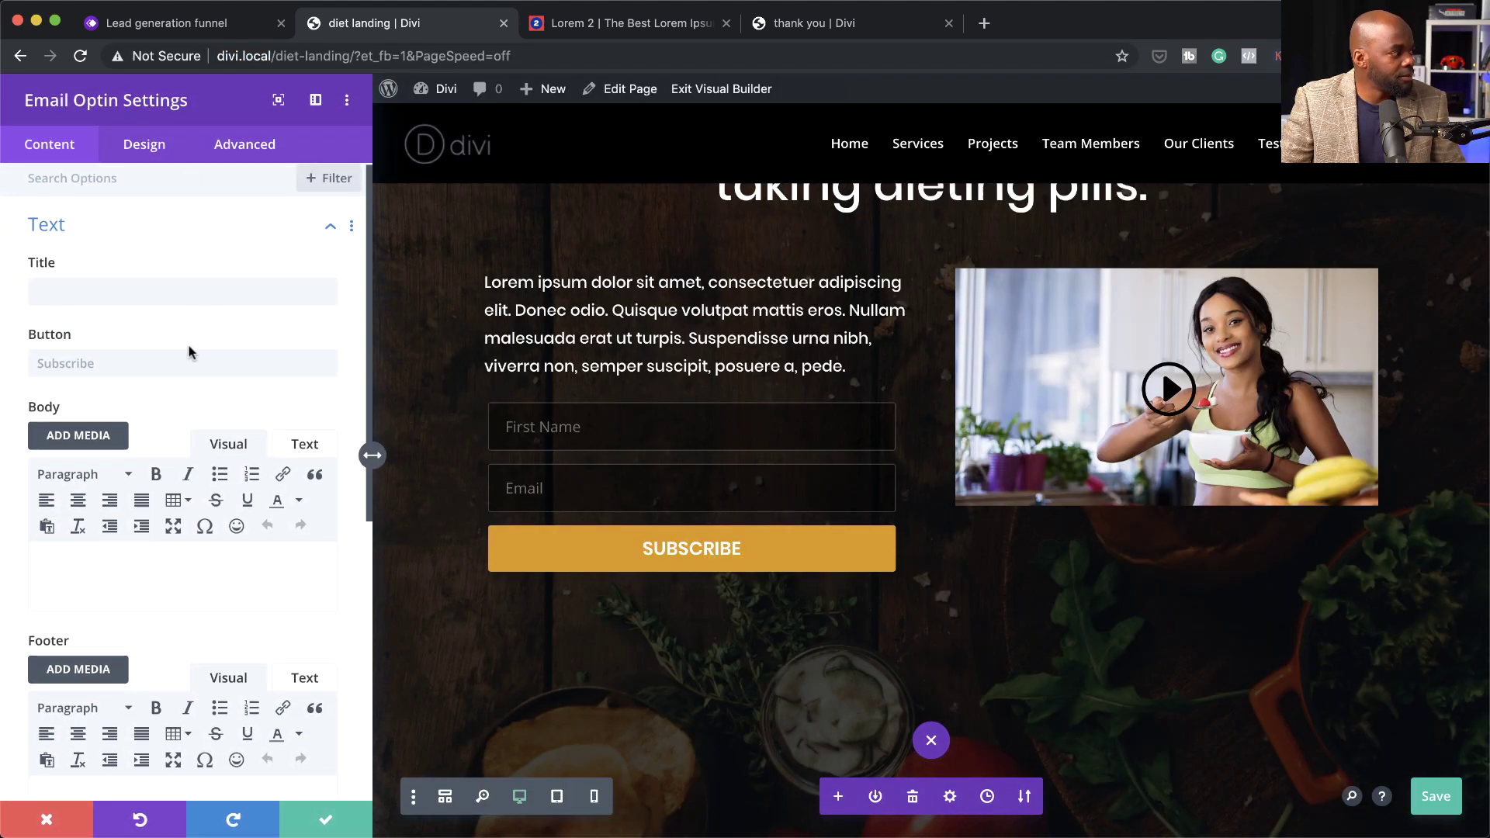
scroll(189, 351, "down", 5)
scroll(189, 375, "down", 3)
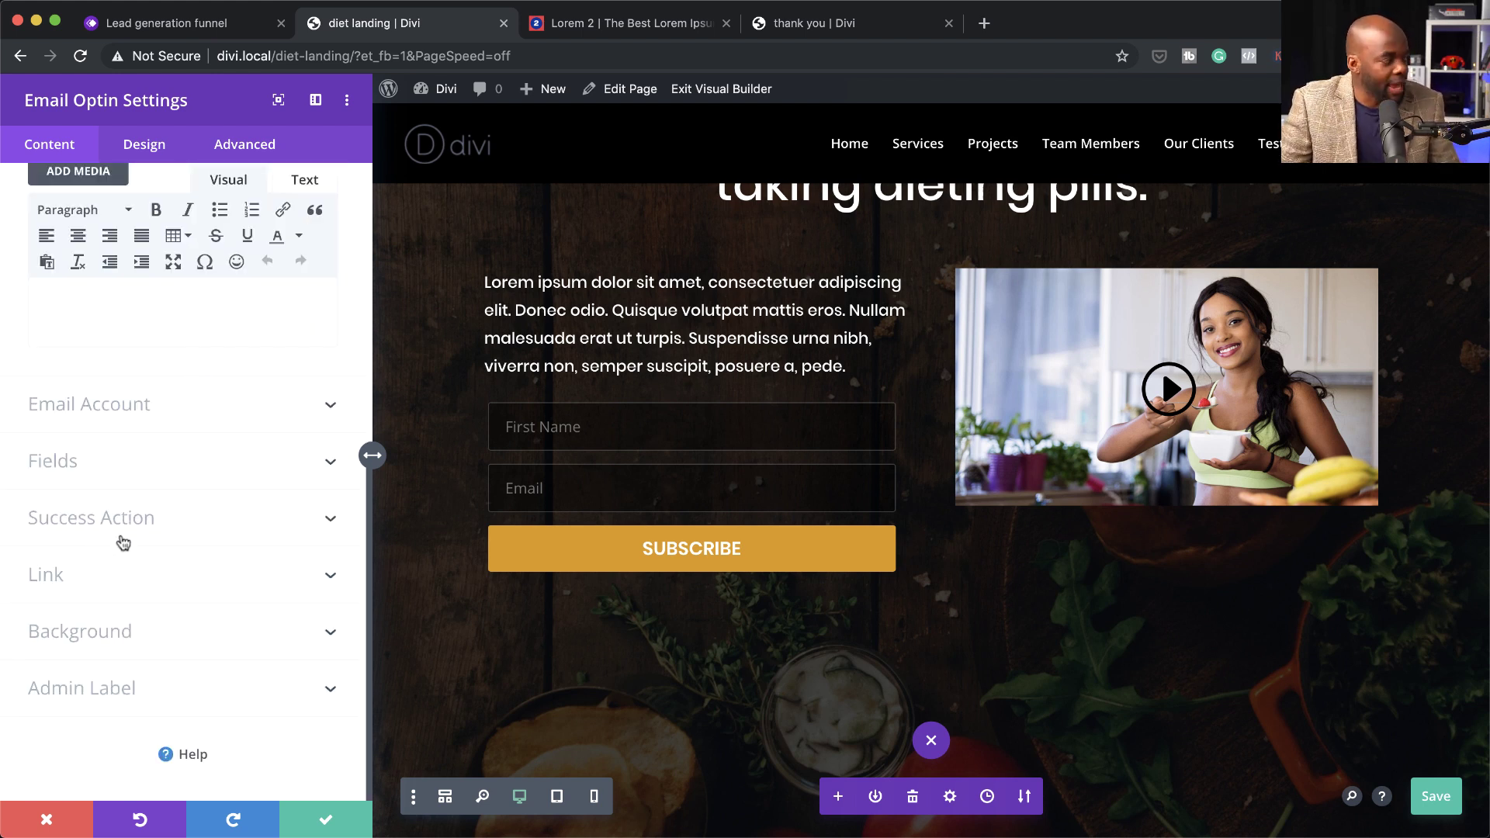
left_click(122, 540)
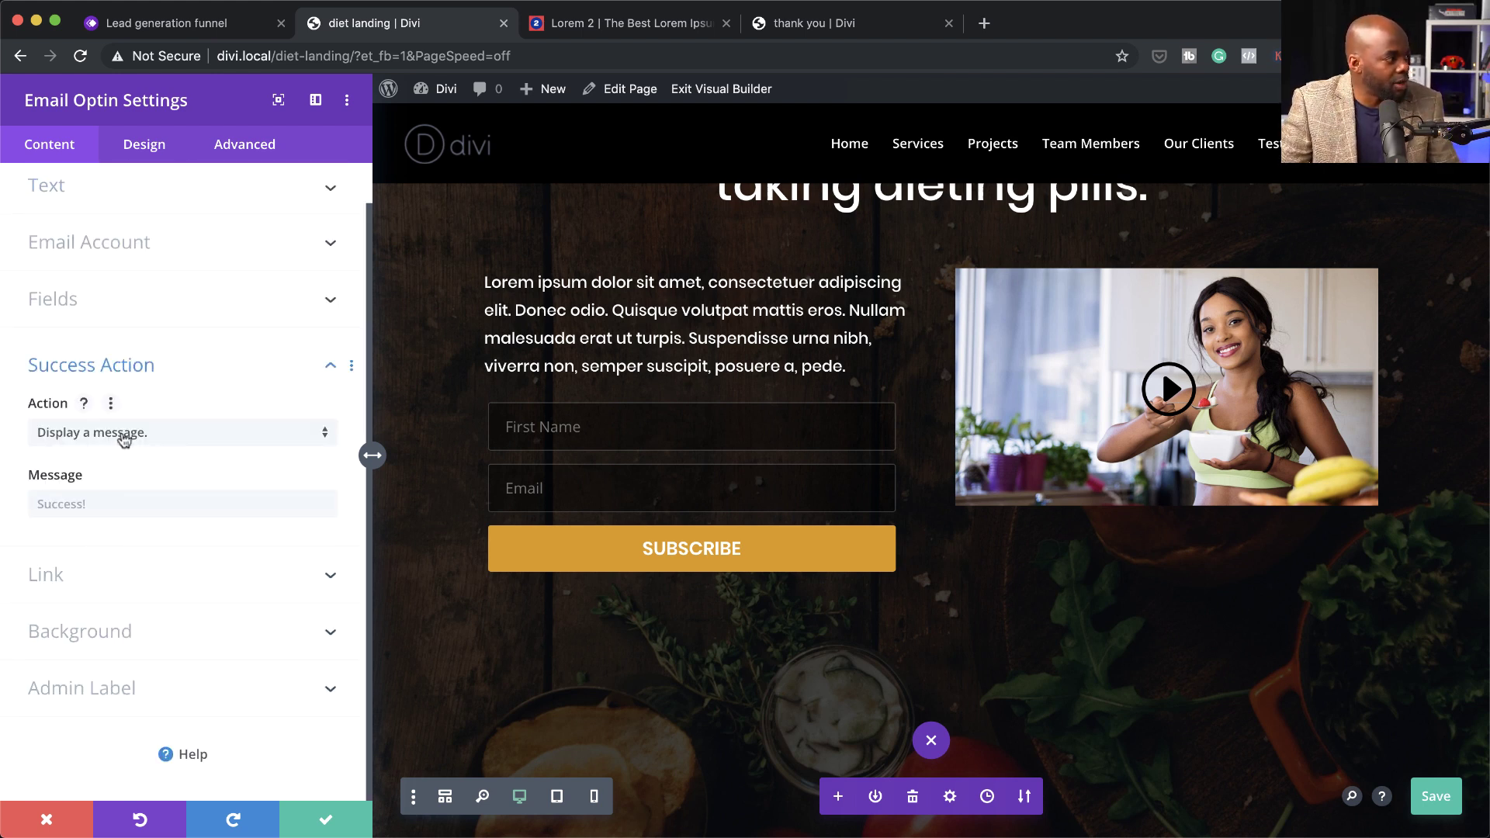
left_click(150, 435)
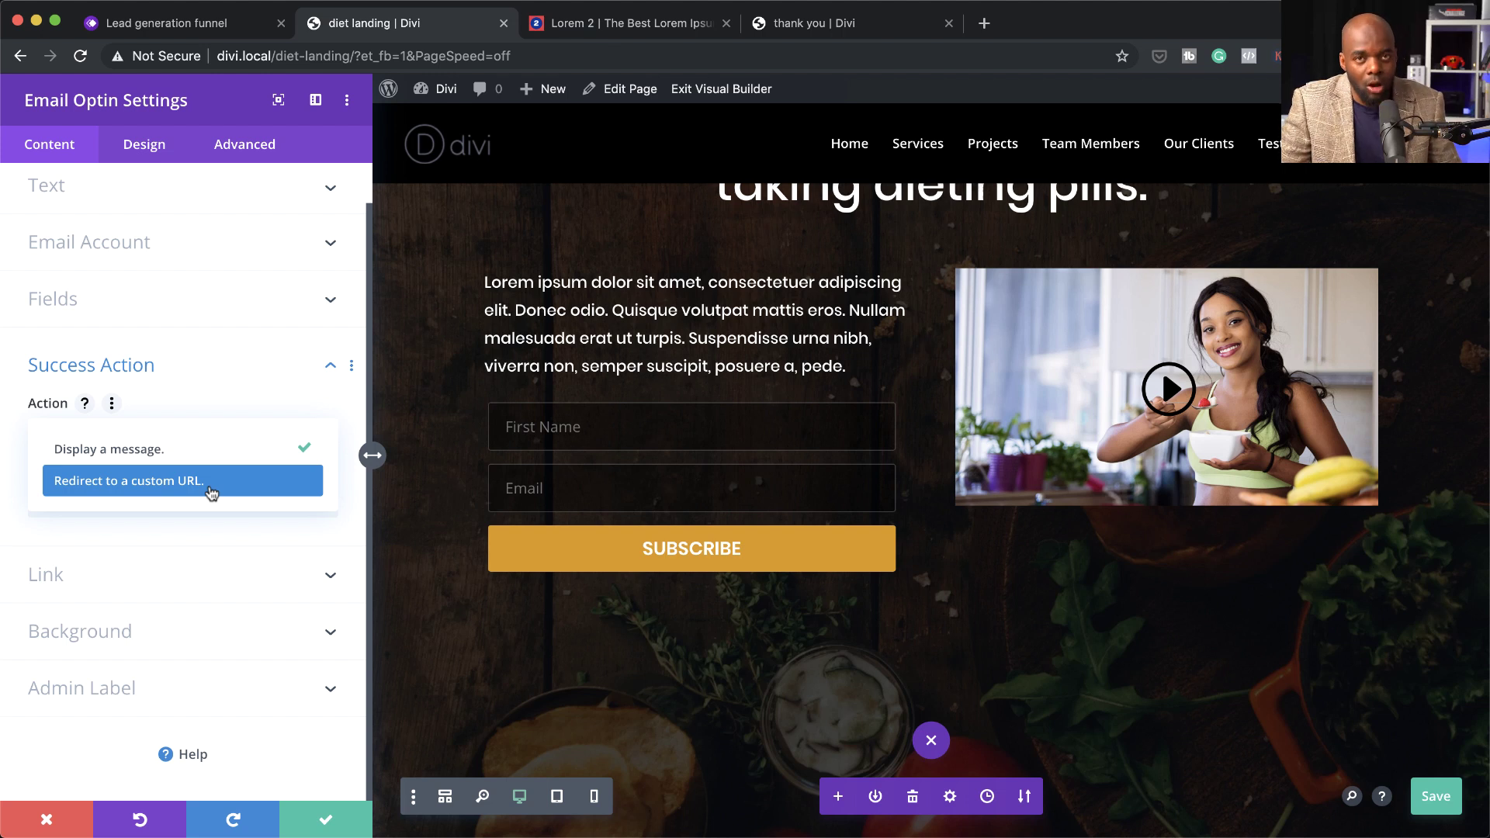
left_click(210, 482)
left_click(115, 505)
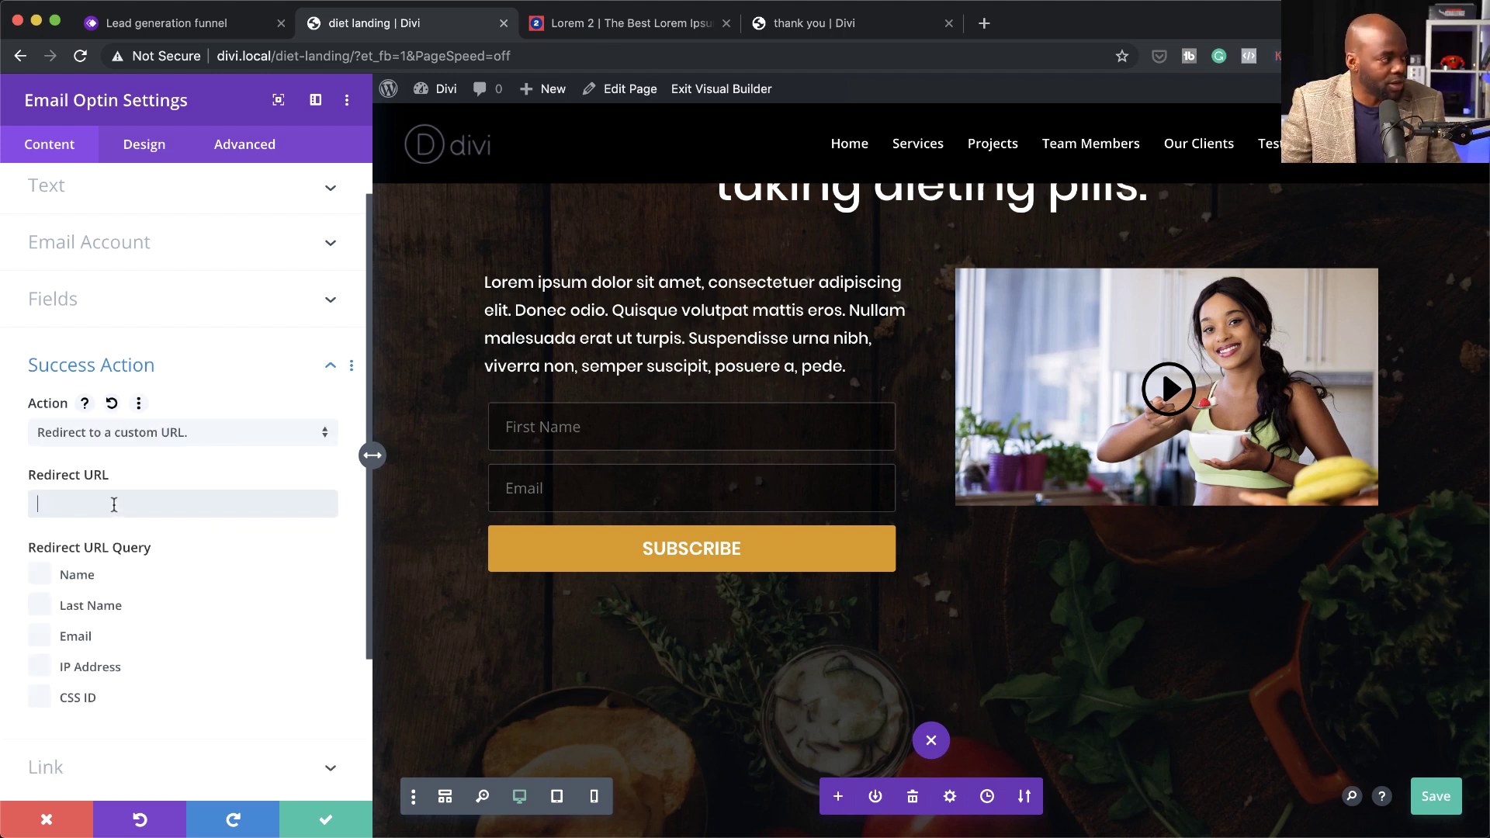
key("super+v")
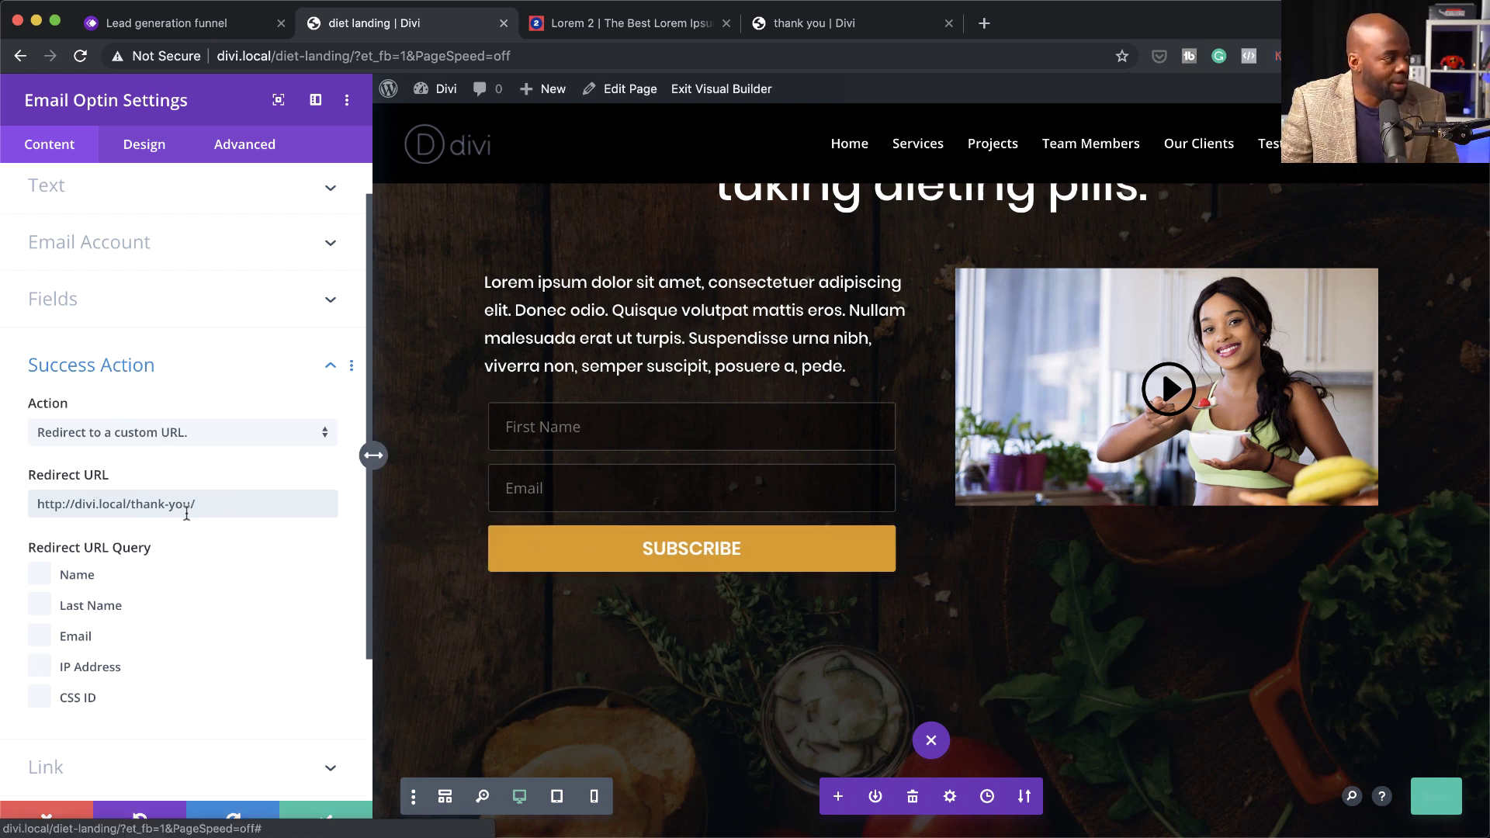
left_click(241, 506)
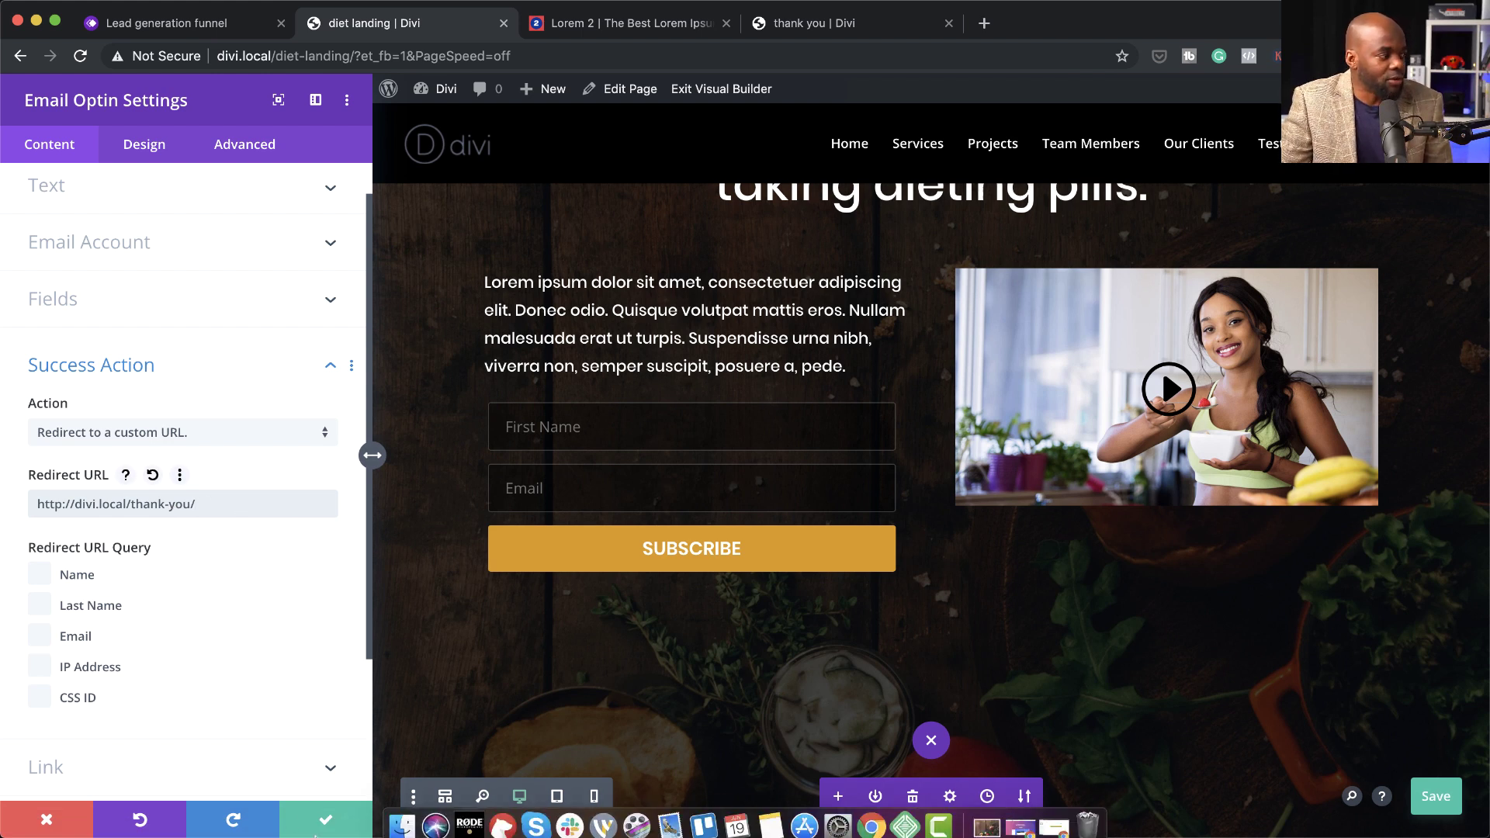
mouse_move(318, 834)
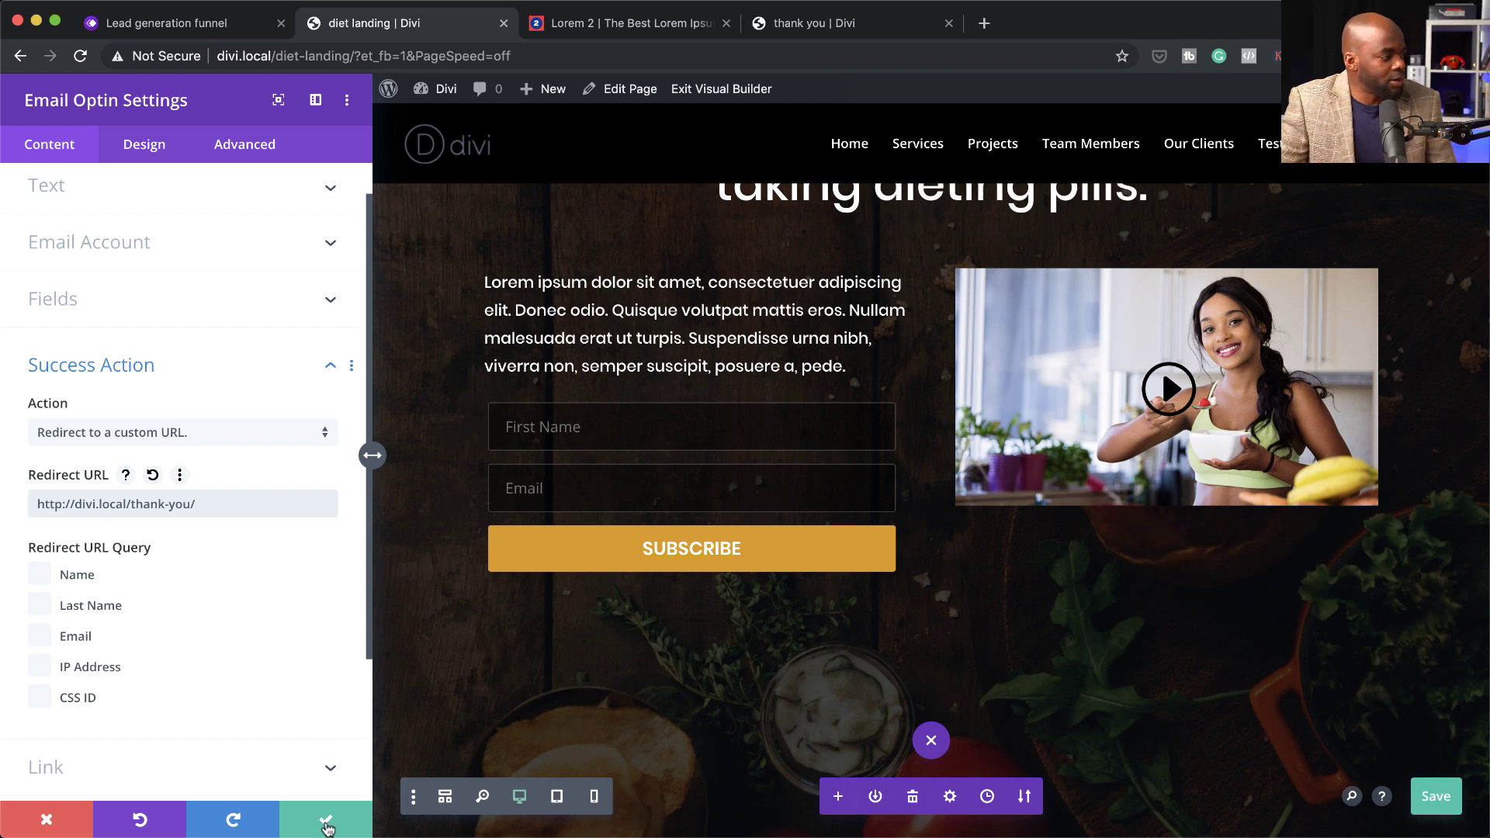
left_click(327, 826)
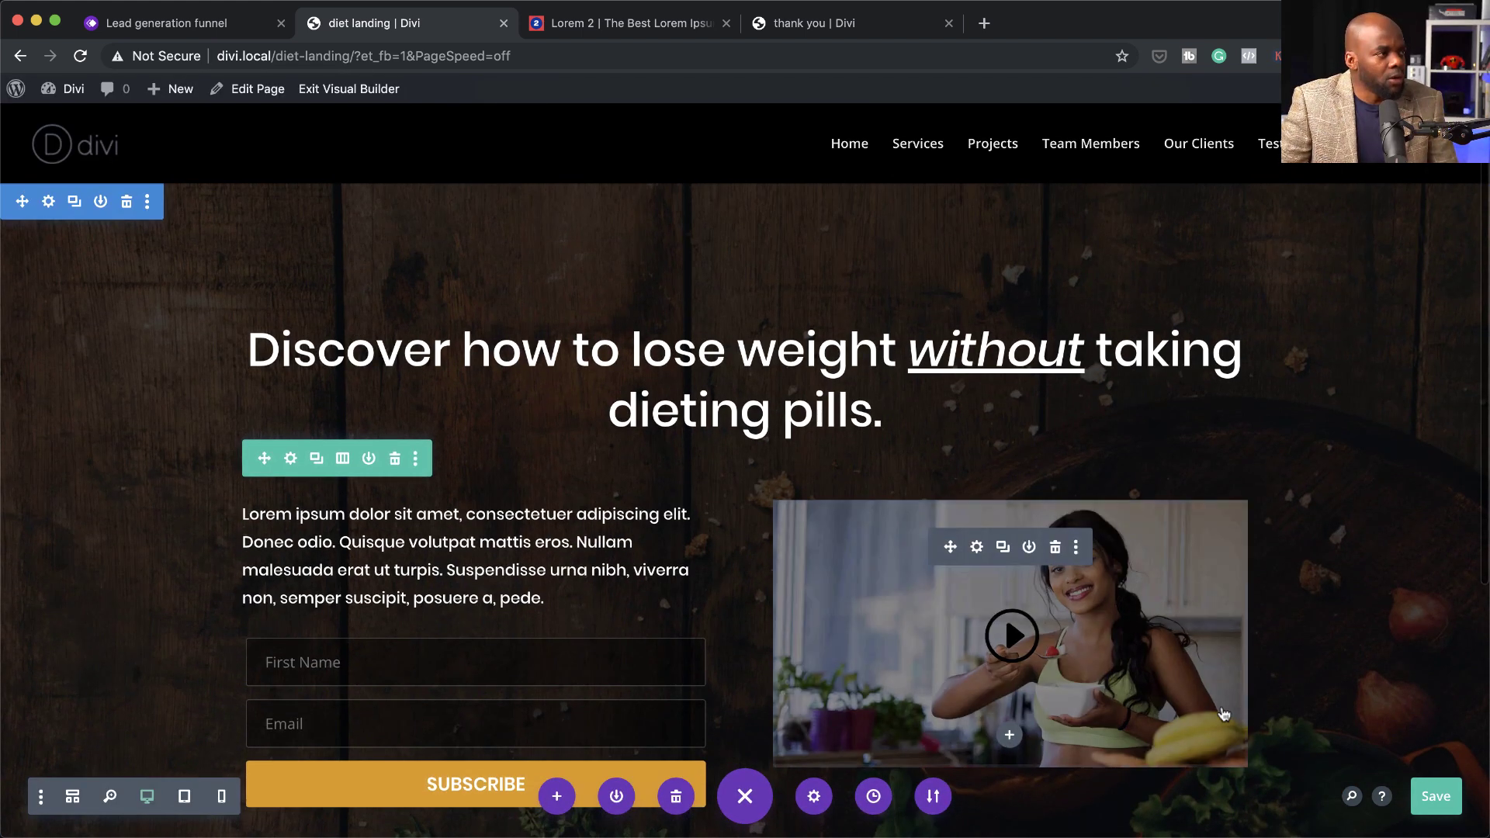
- Reset the landing section's minimum height to its default, save the section settings and check the section down to the footer
scroll(1224, 712, "down", 2)
scroll(1223, 710, "up", 4)
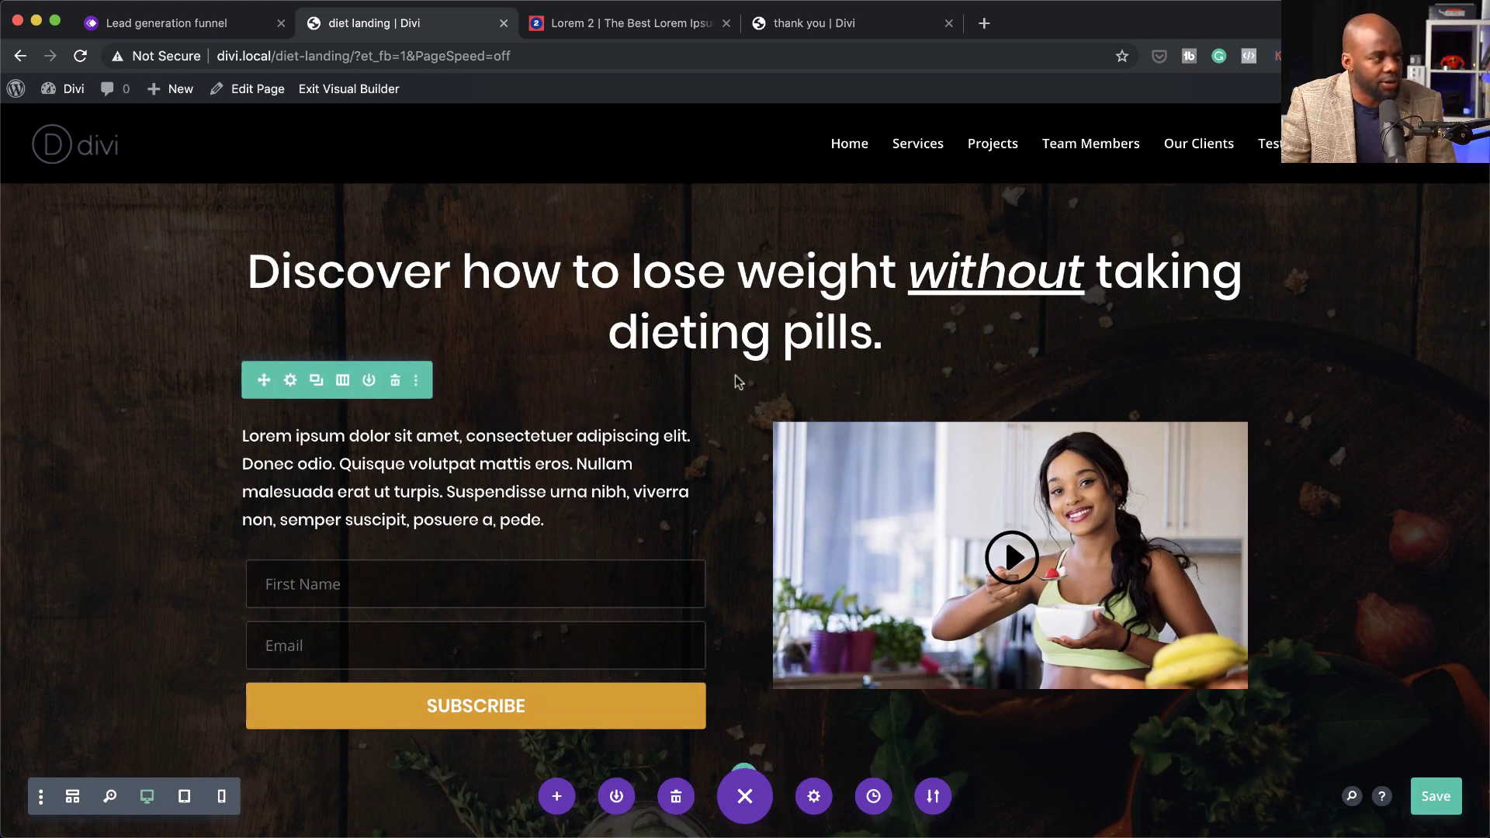
scroll(265, 314, "up", 2)
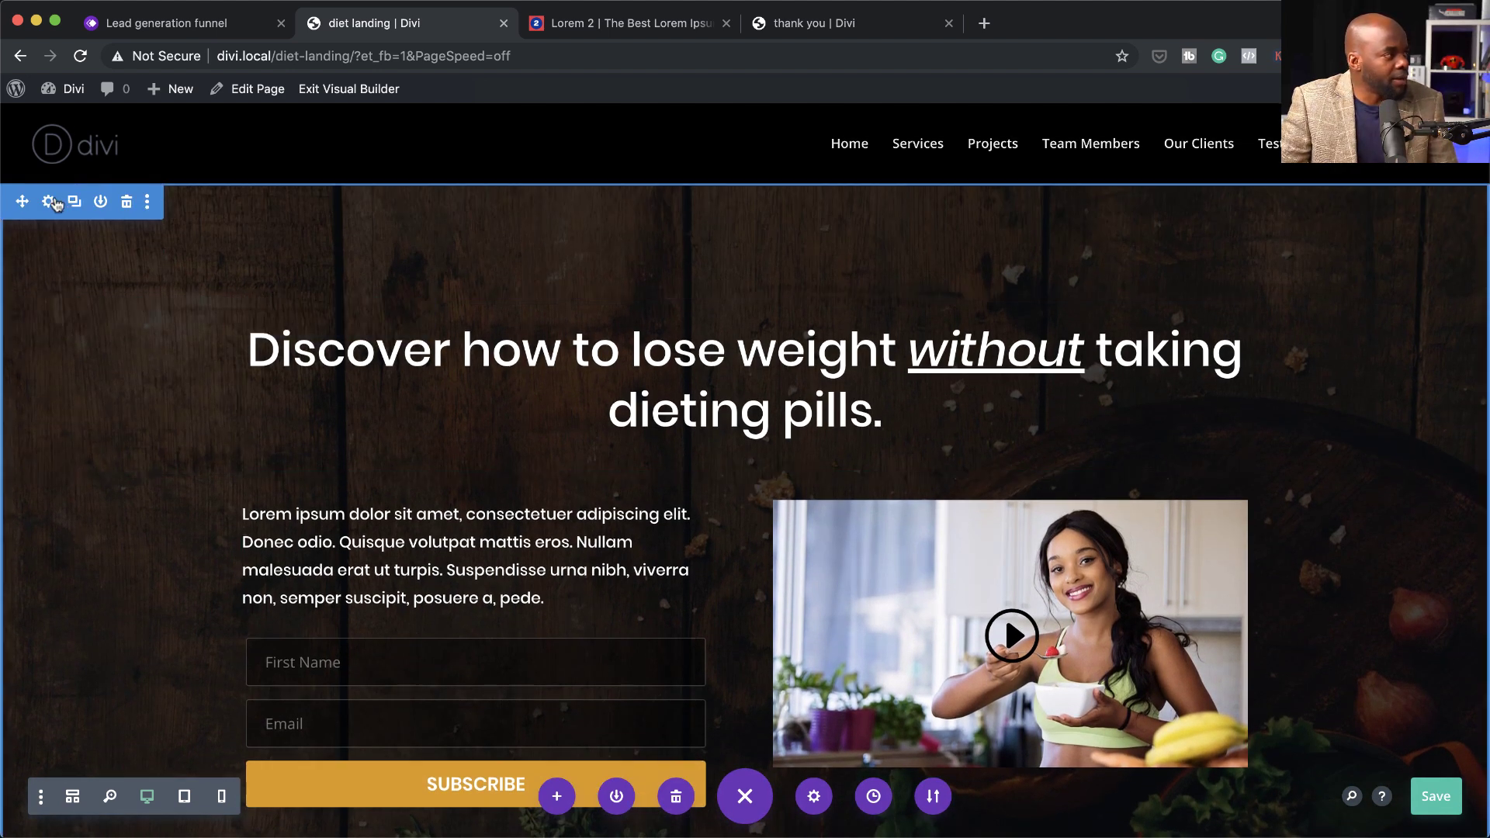
left_click(48, 202)
left_click(145, 155)
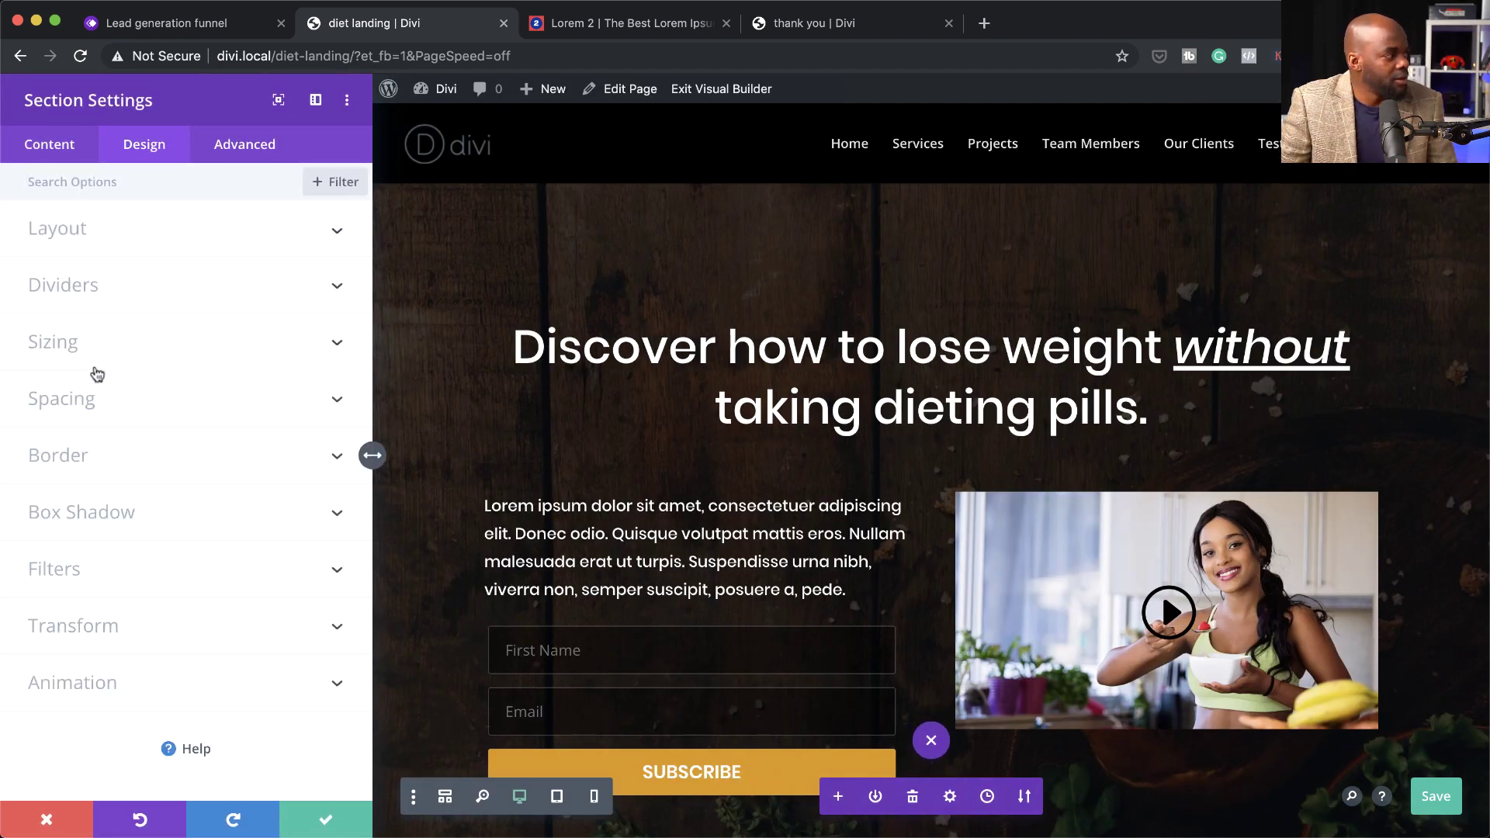
left_click(94, 342)
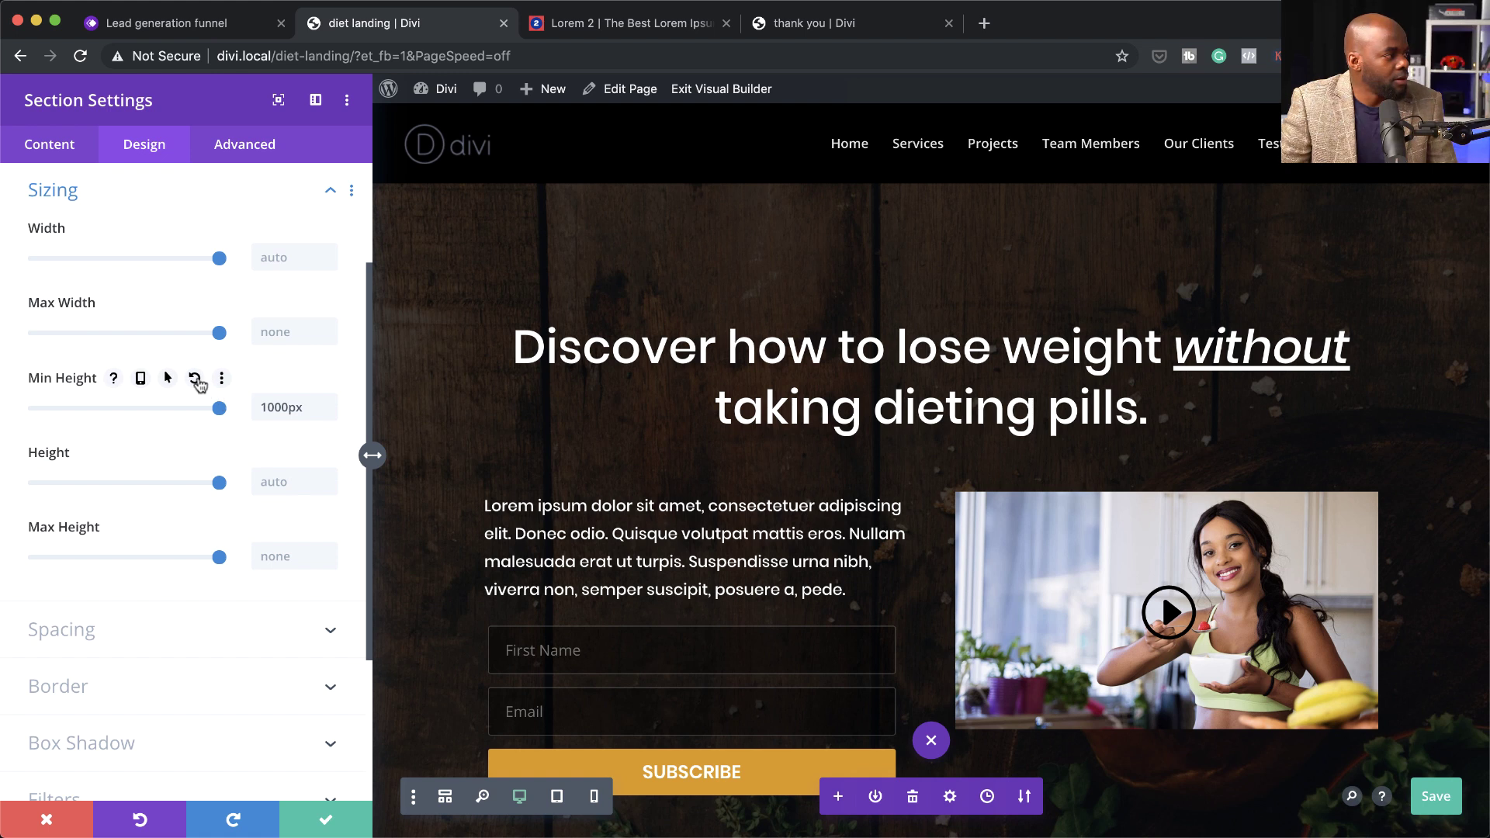
left_click(190, 378)
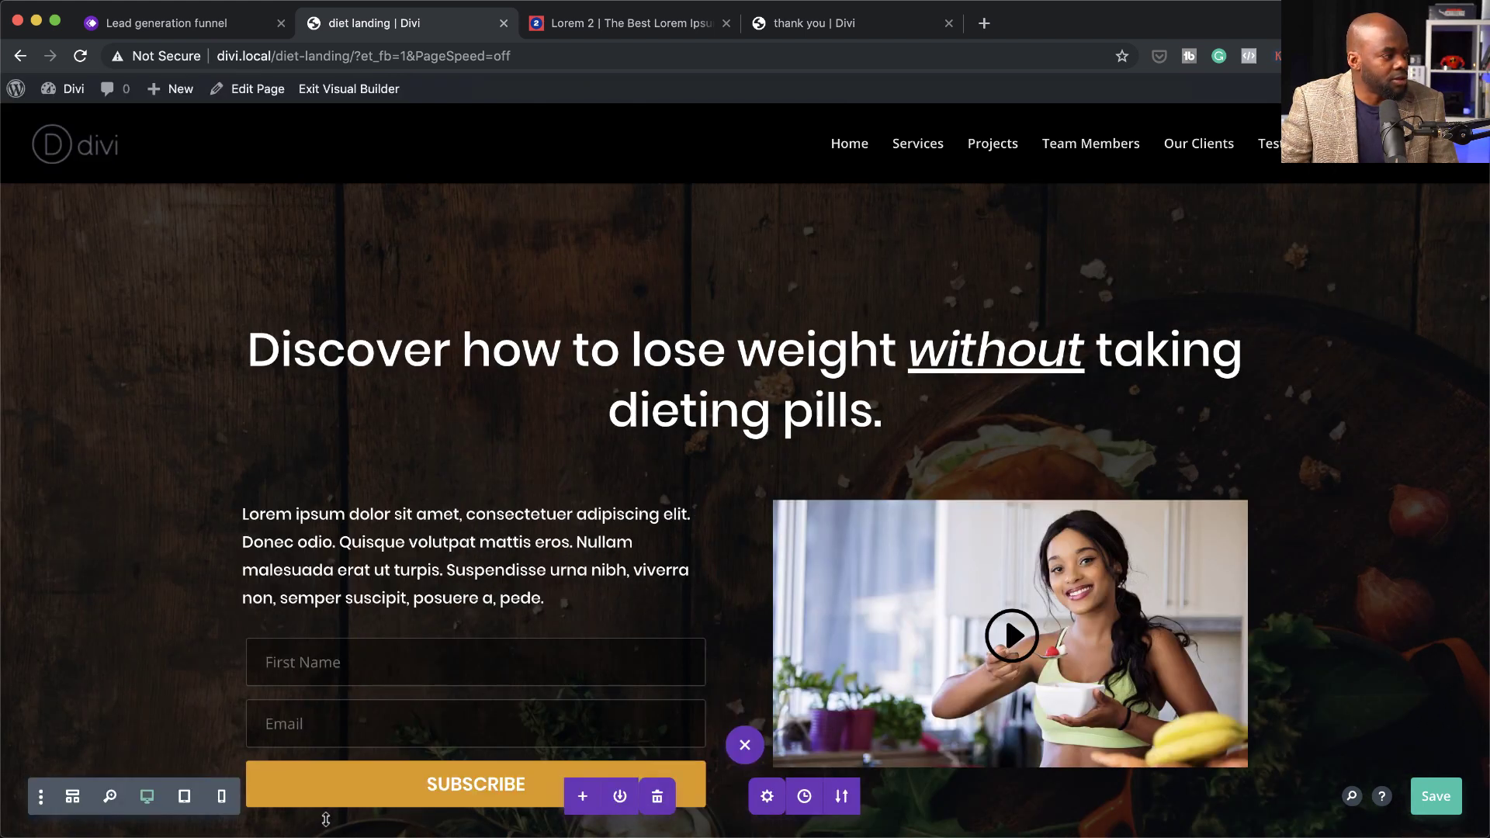
left_click(325, 820)
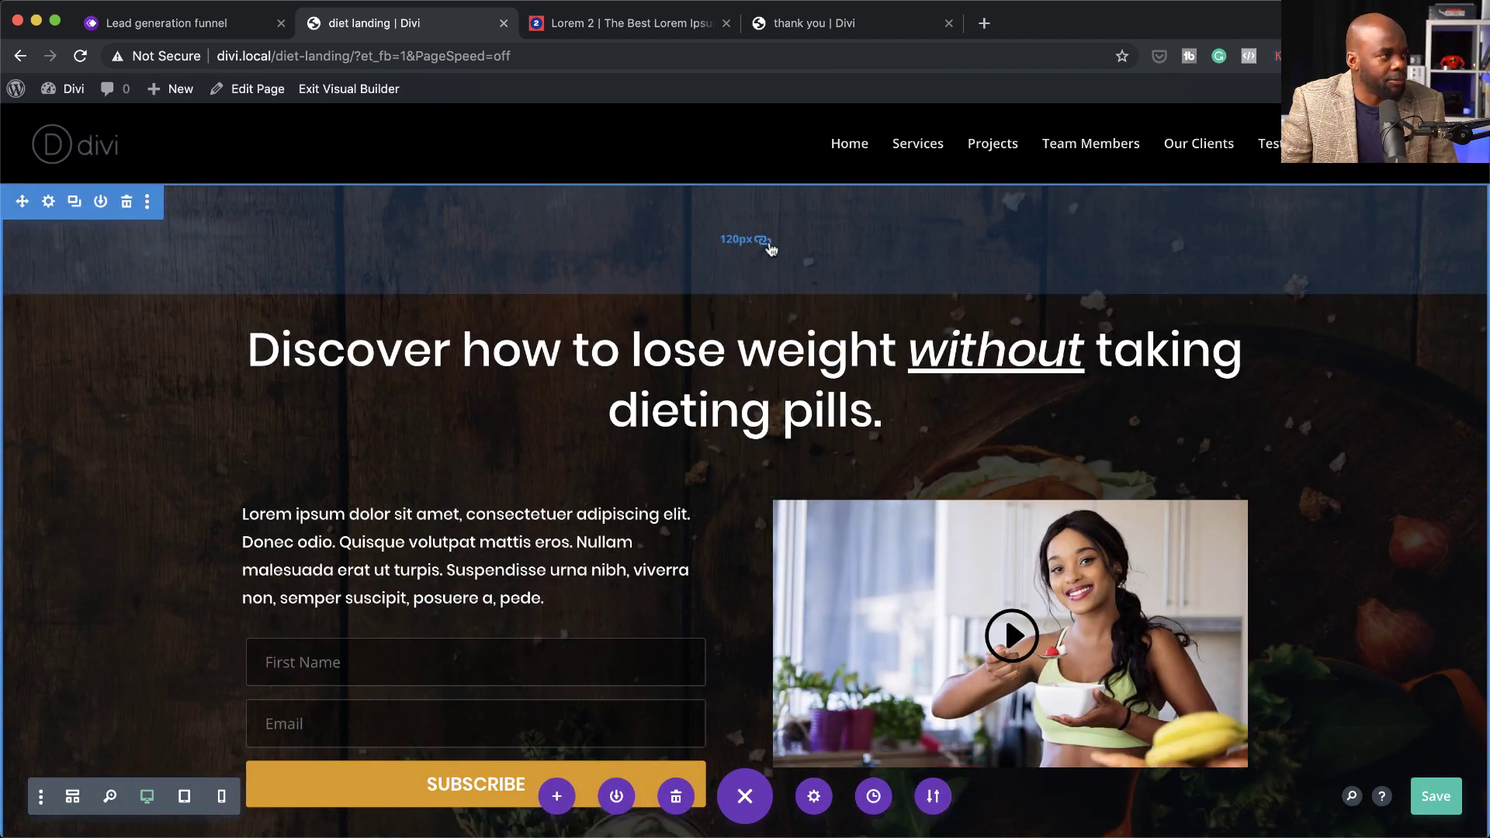
scroll(1009, 543, "down", 3)
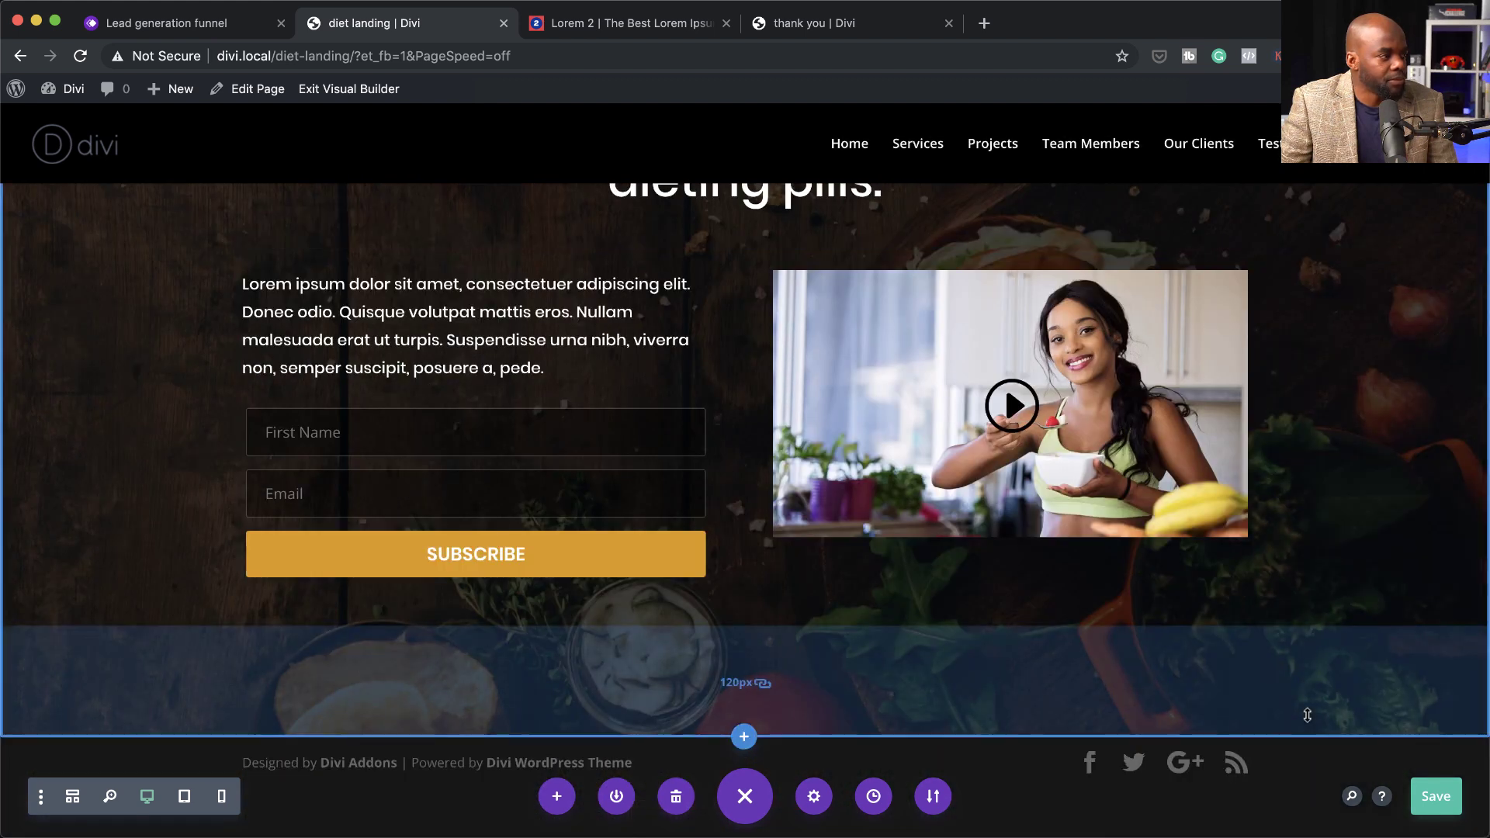
scroll(1307, 714, "up", 3)
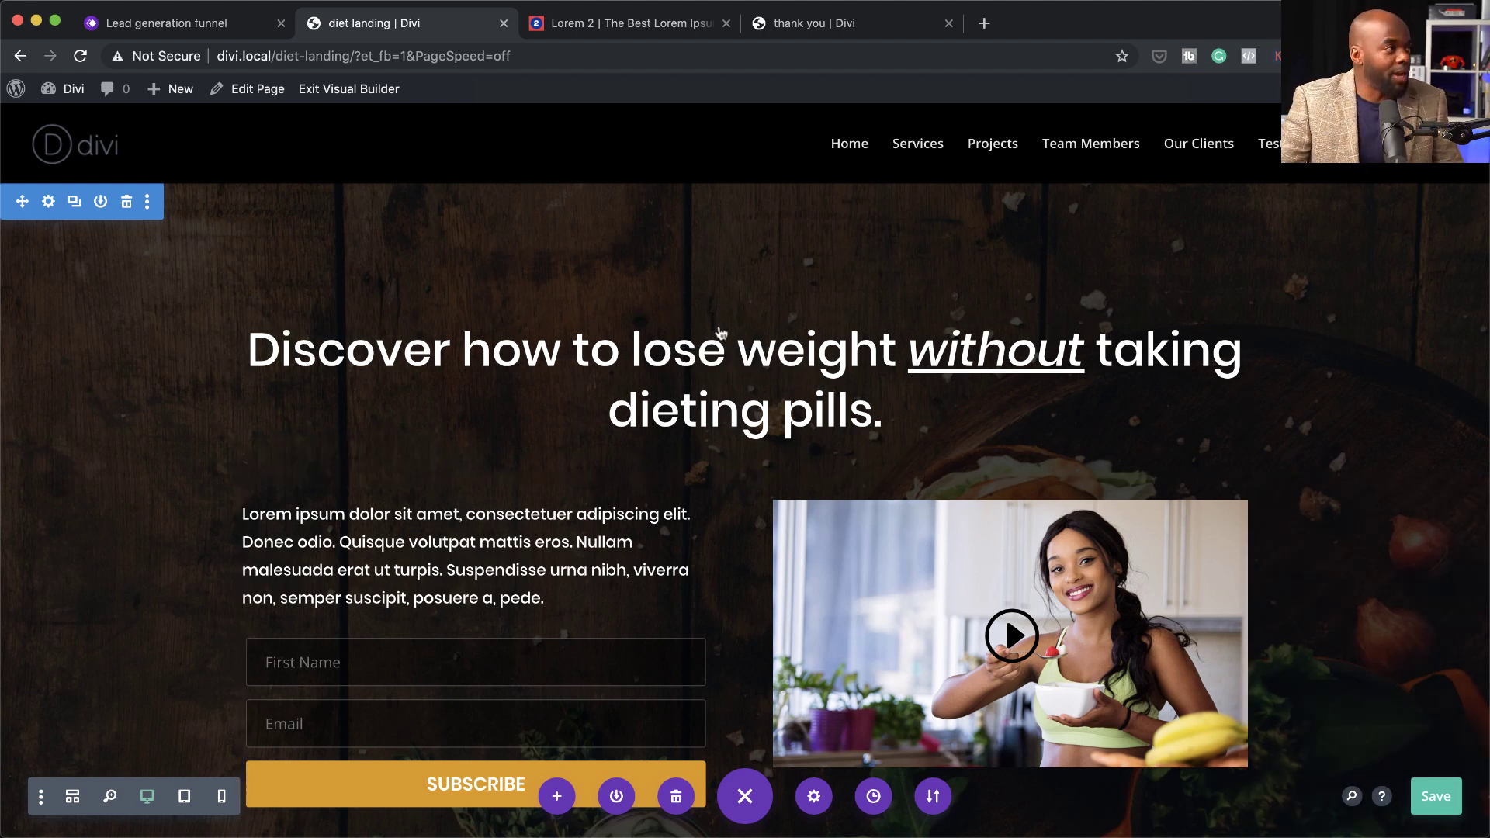
- Switch to the thank-you page, enable the Visual Builder and insert a single-column row
left_click(853, 26)
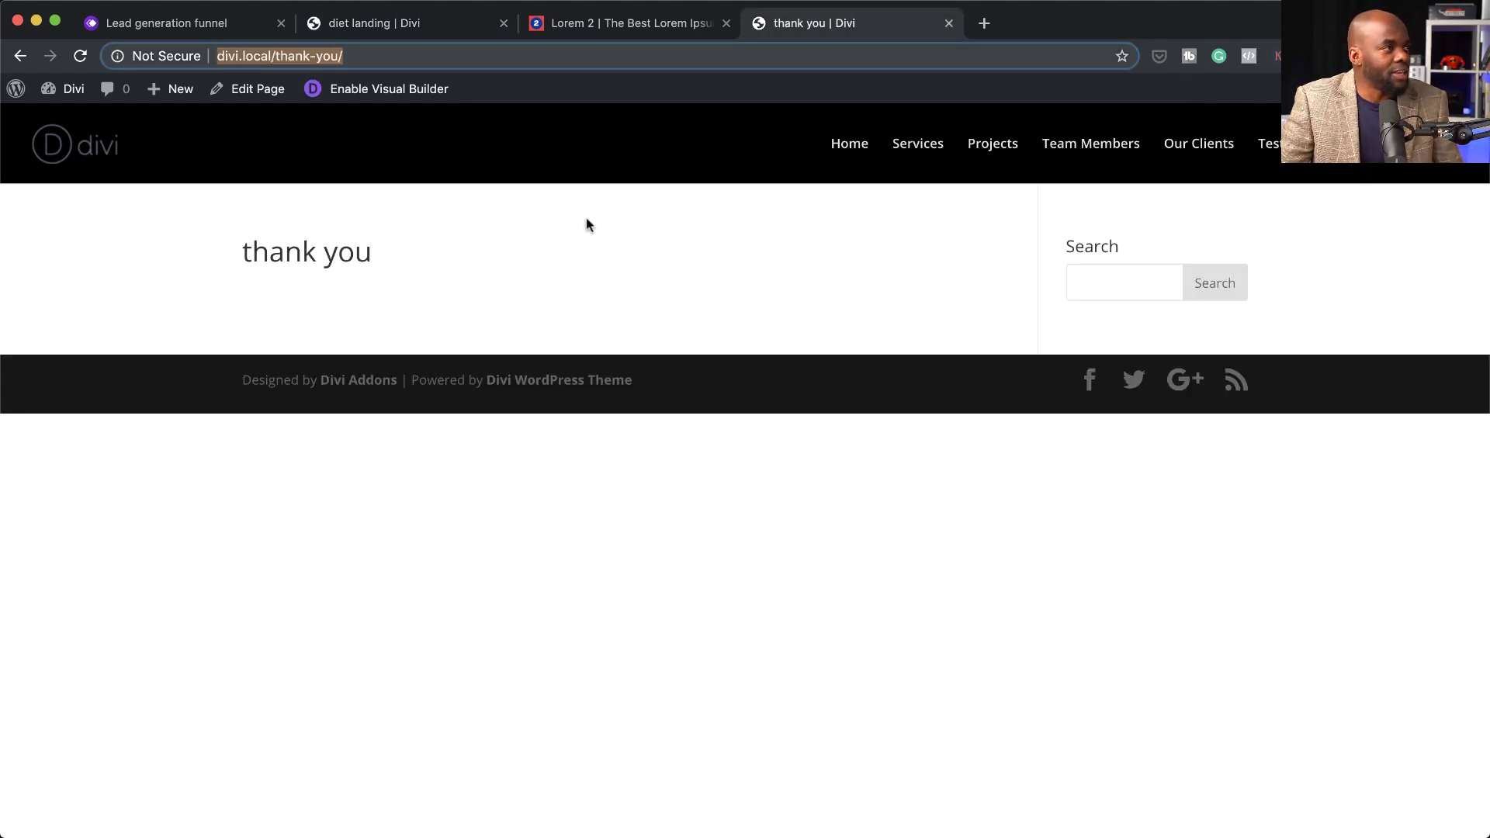
left_click(353, 91)
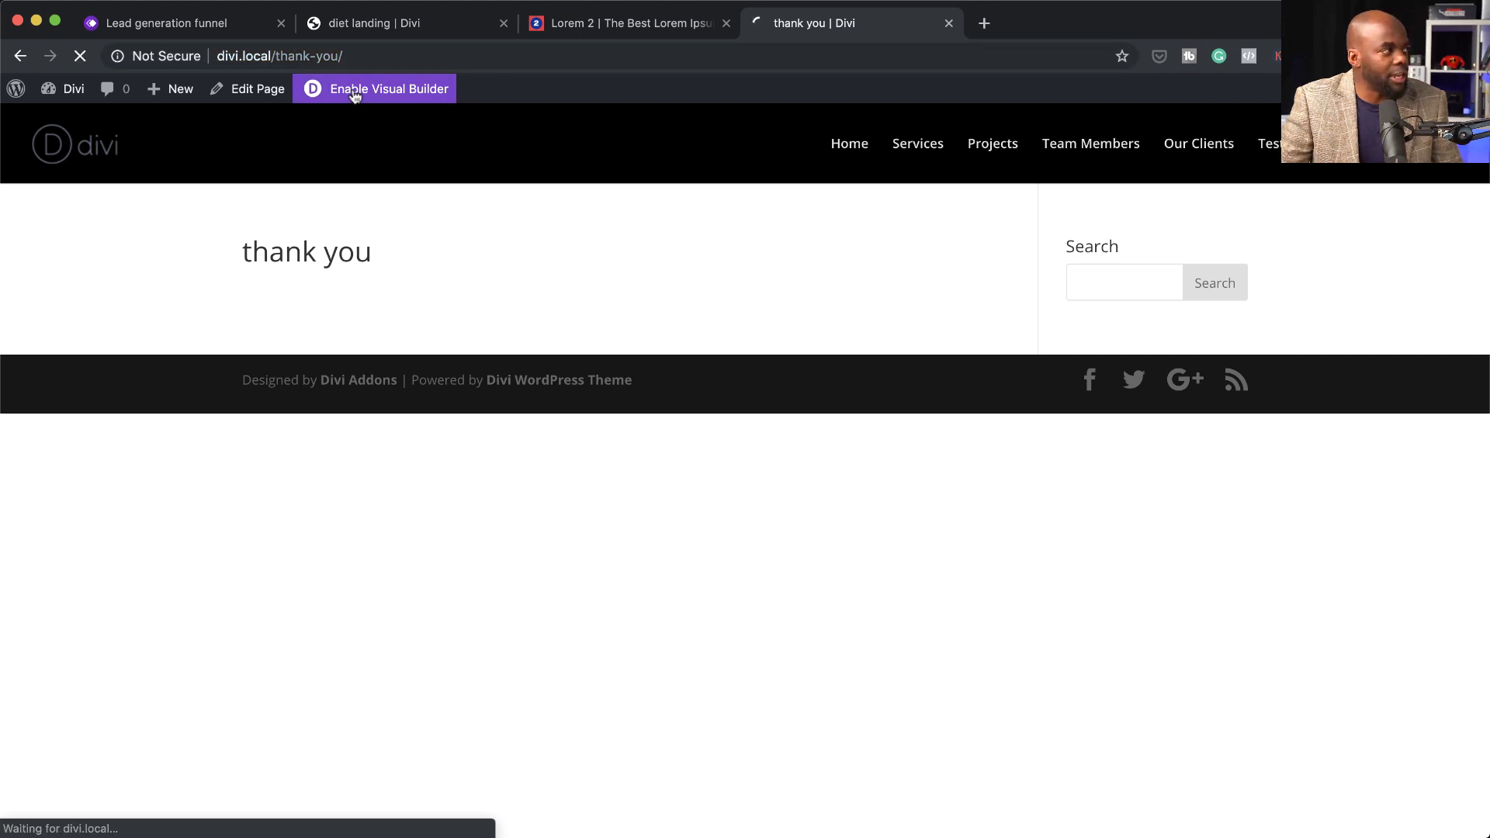
left_click(435, 309)
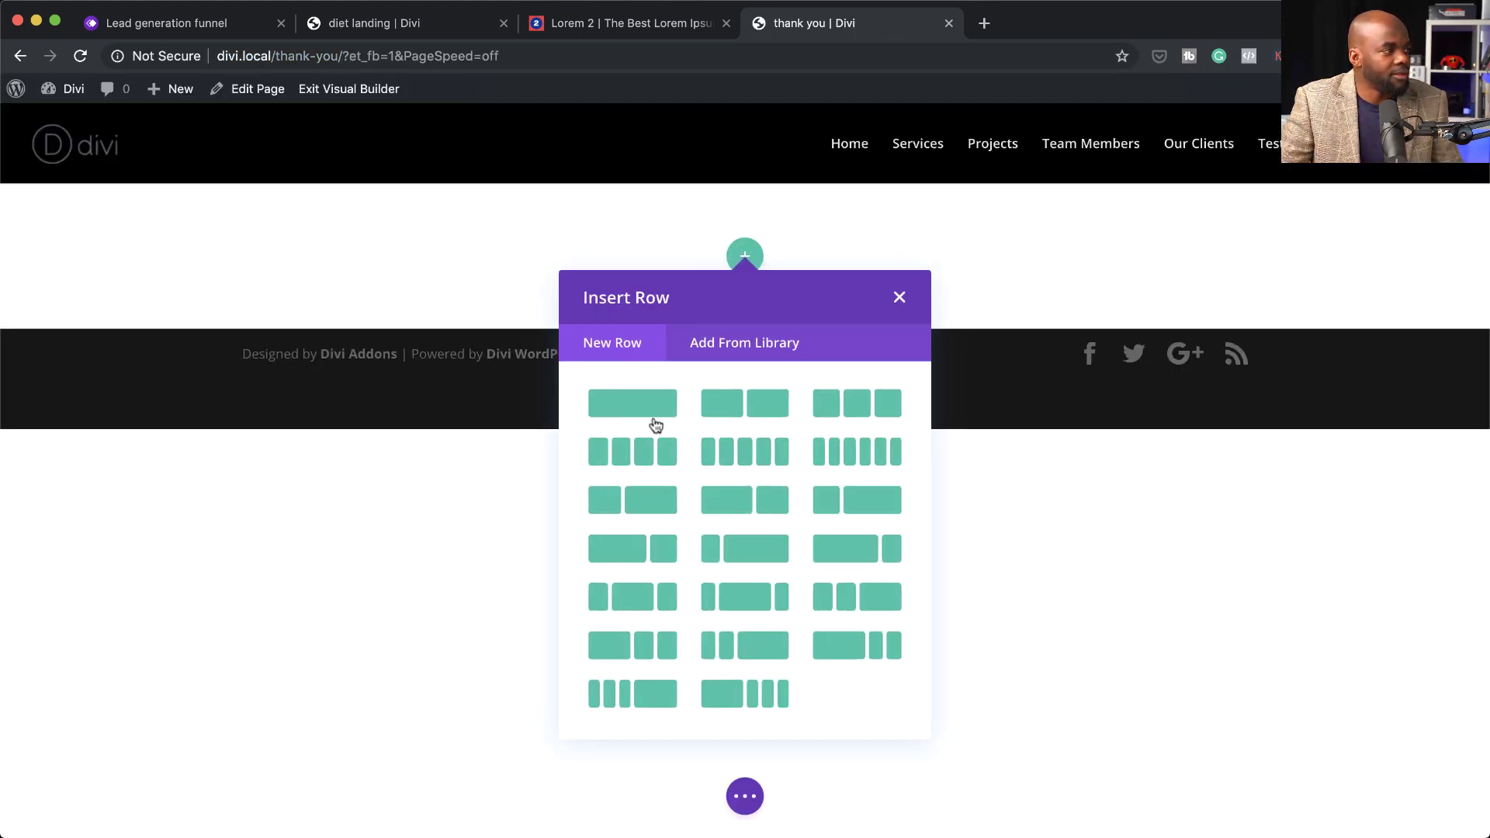
left_click(652, 412)
- Search the modules for "text" and insert a Text module into the new row
left_click(661, 419)
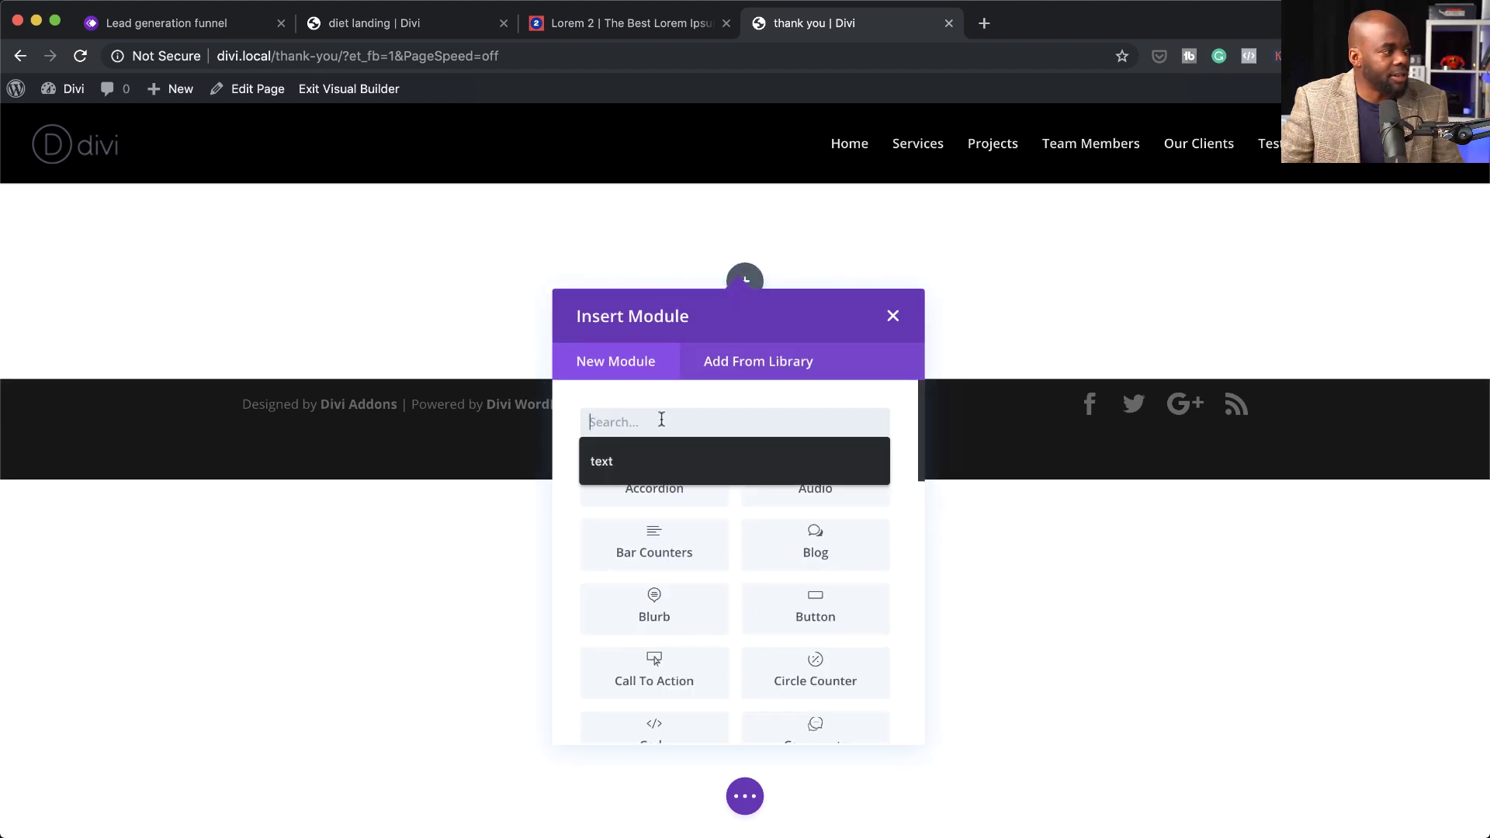
type("tes")
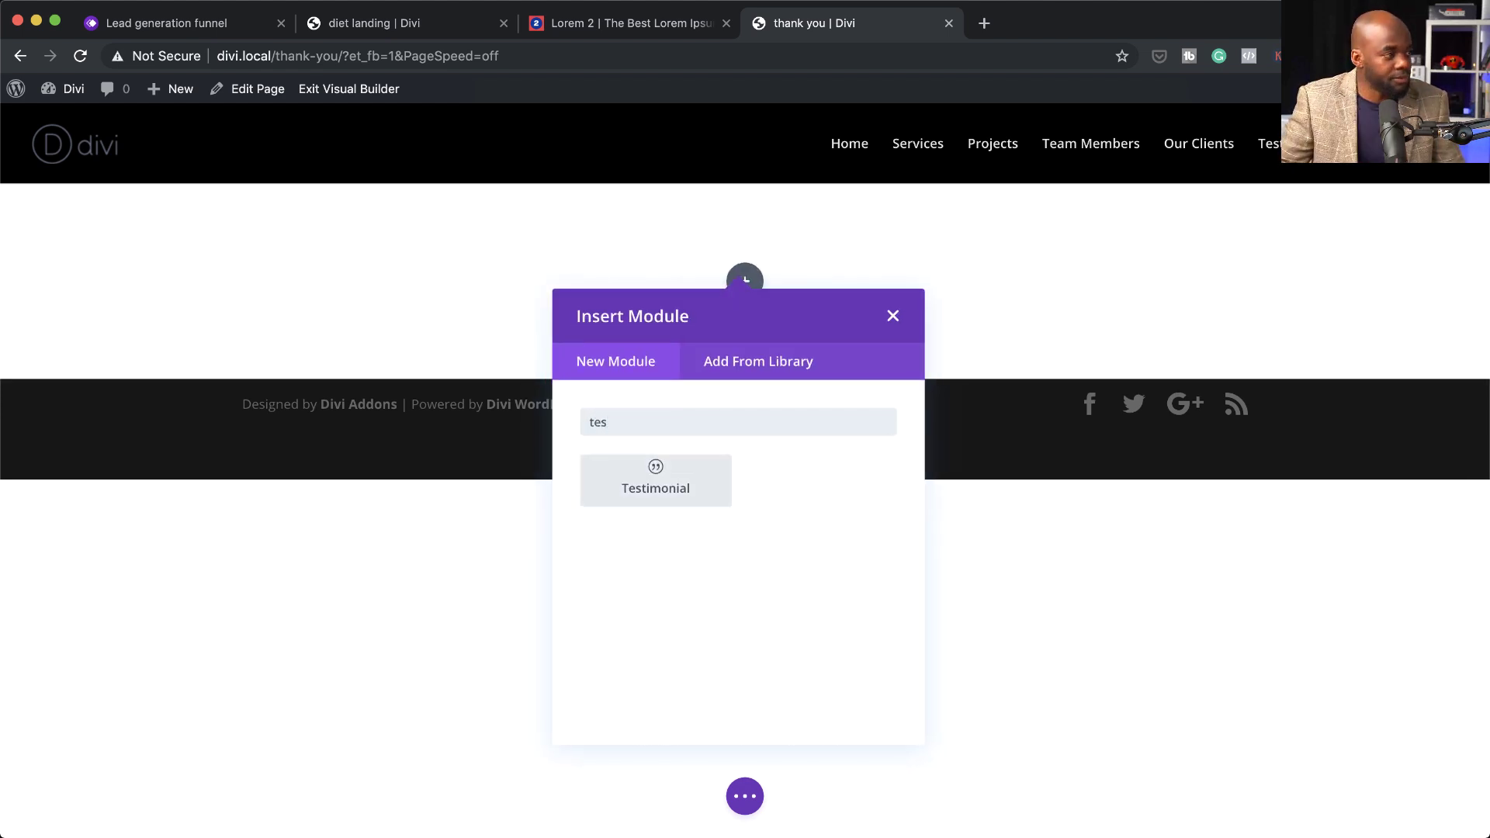
key("BackSpace")
type("xt")
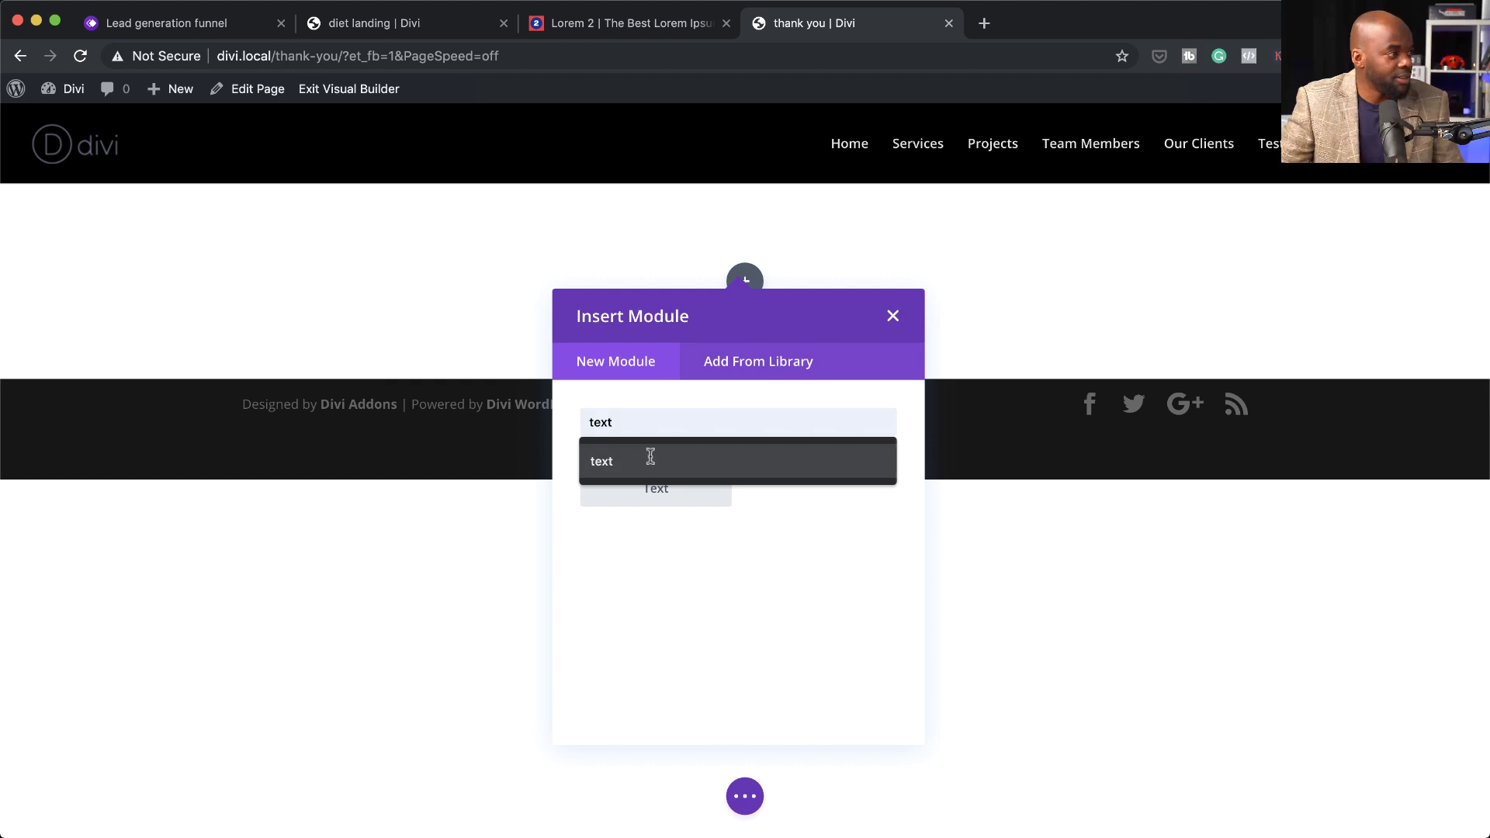
left_click(650, 458)
left_click(637, 466)
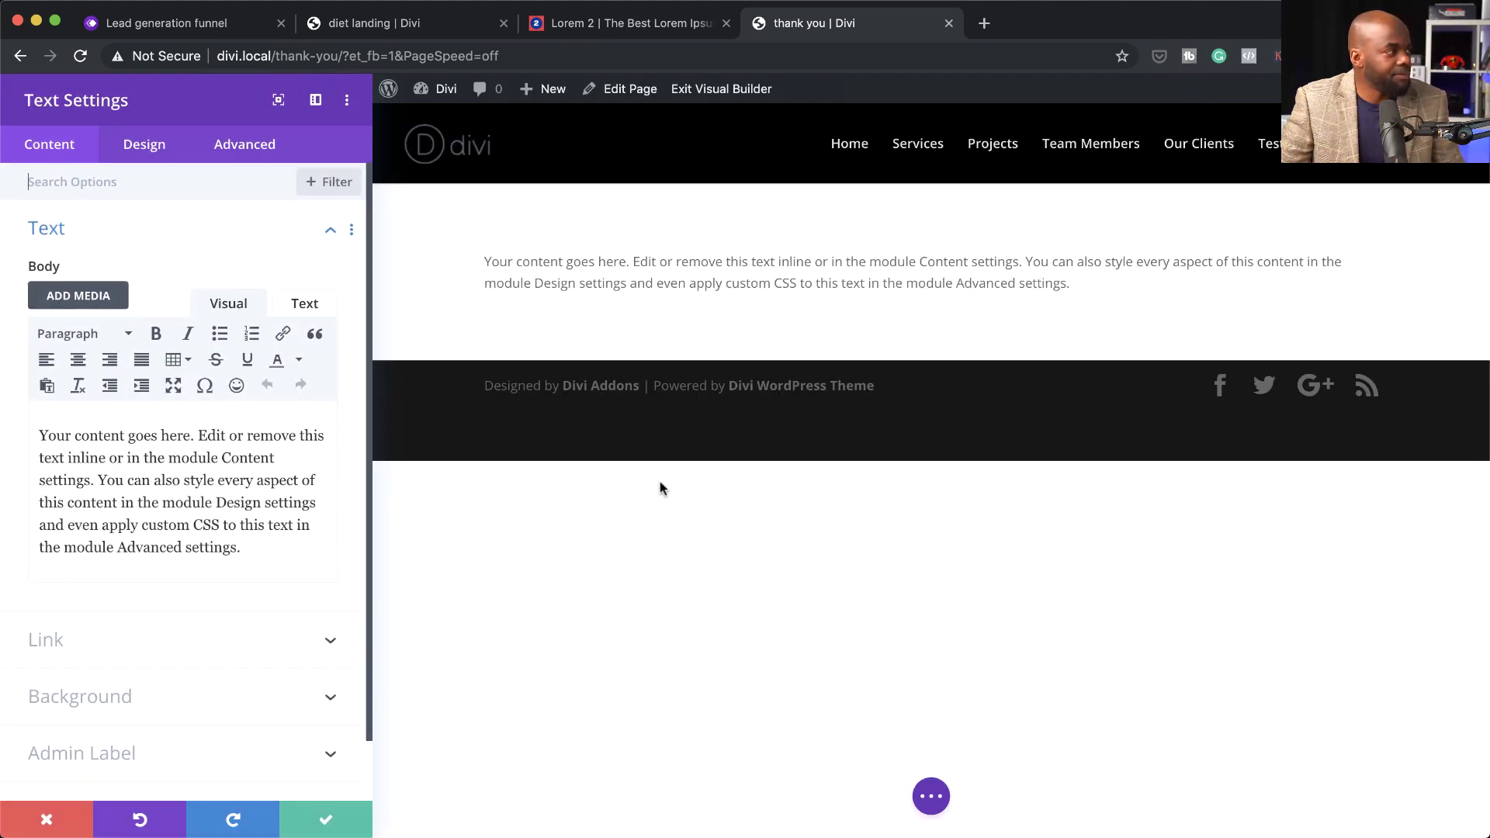
- Replace the module's placeholder text with "Thank You!" and format it as Heading 1
left_click_drag(246, 547, 58, 432)
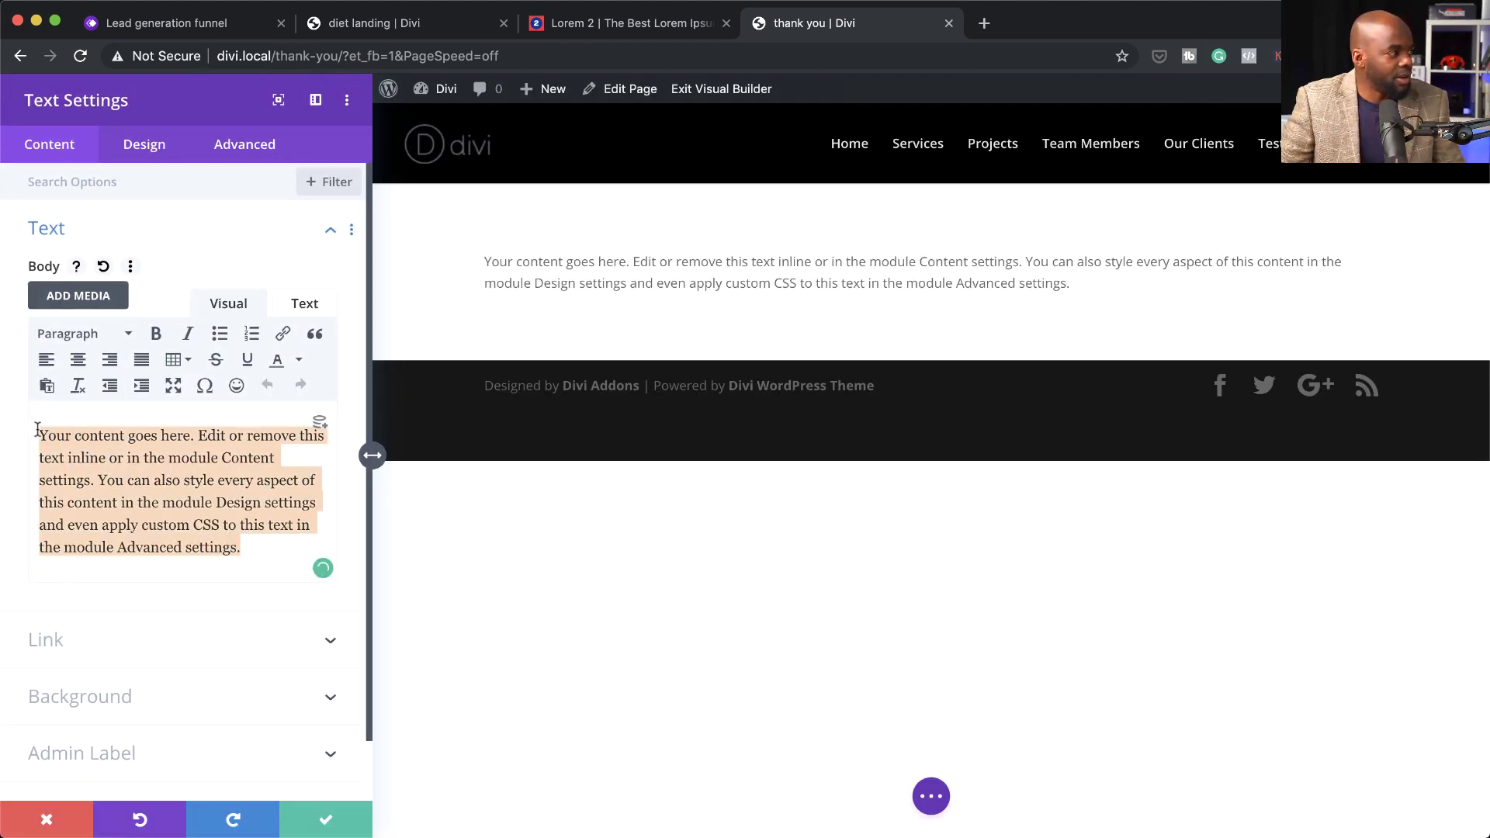
type("Thank")
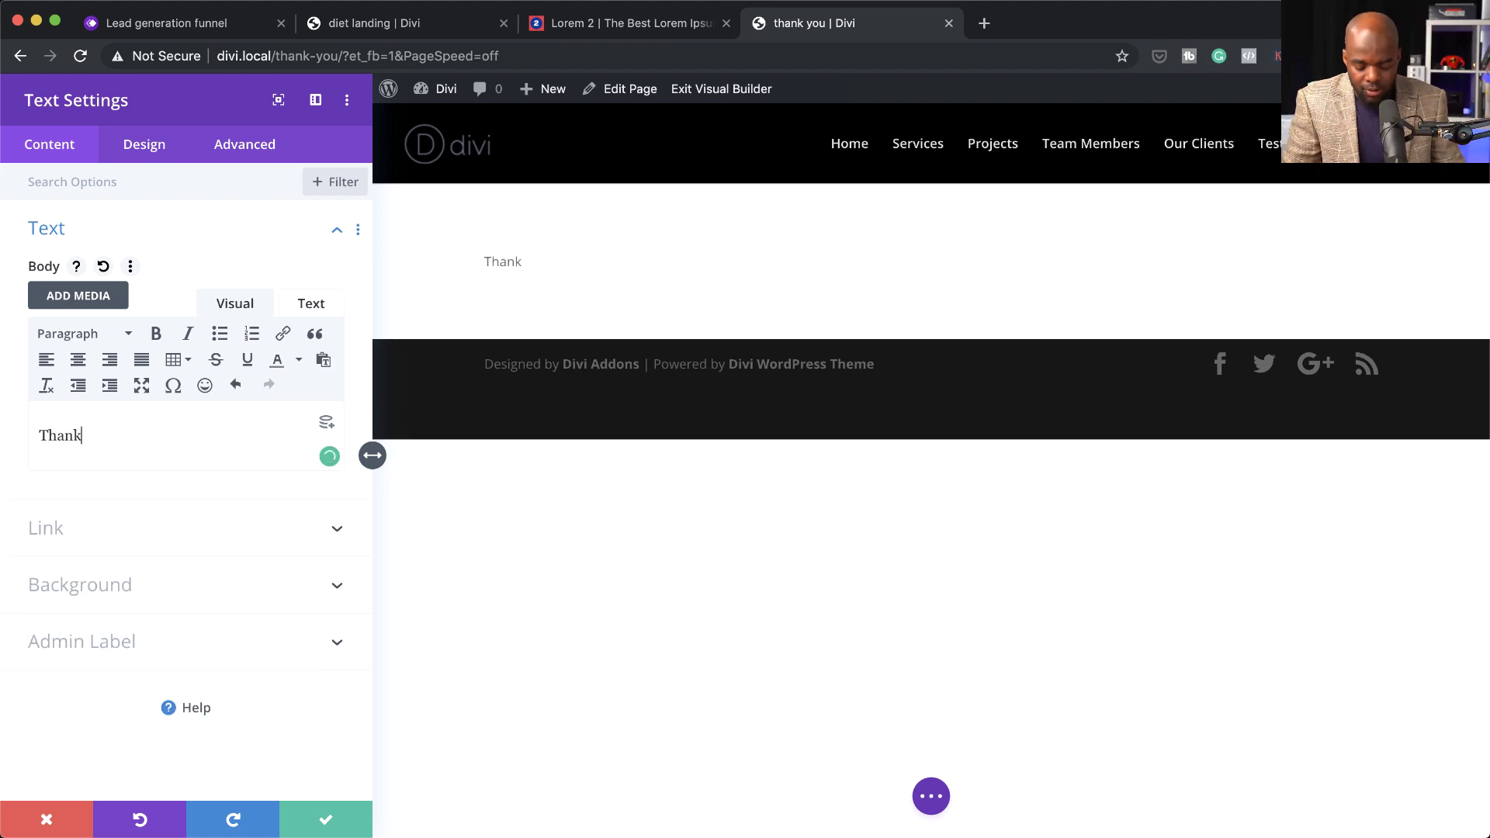
type(" You!")
left_click_drag(117, 435, 26, 406)
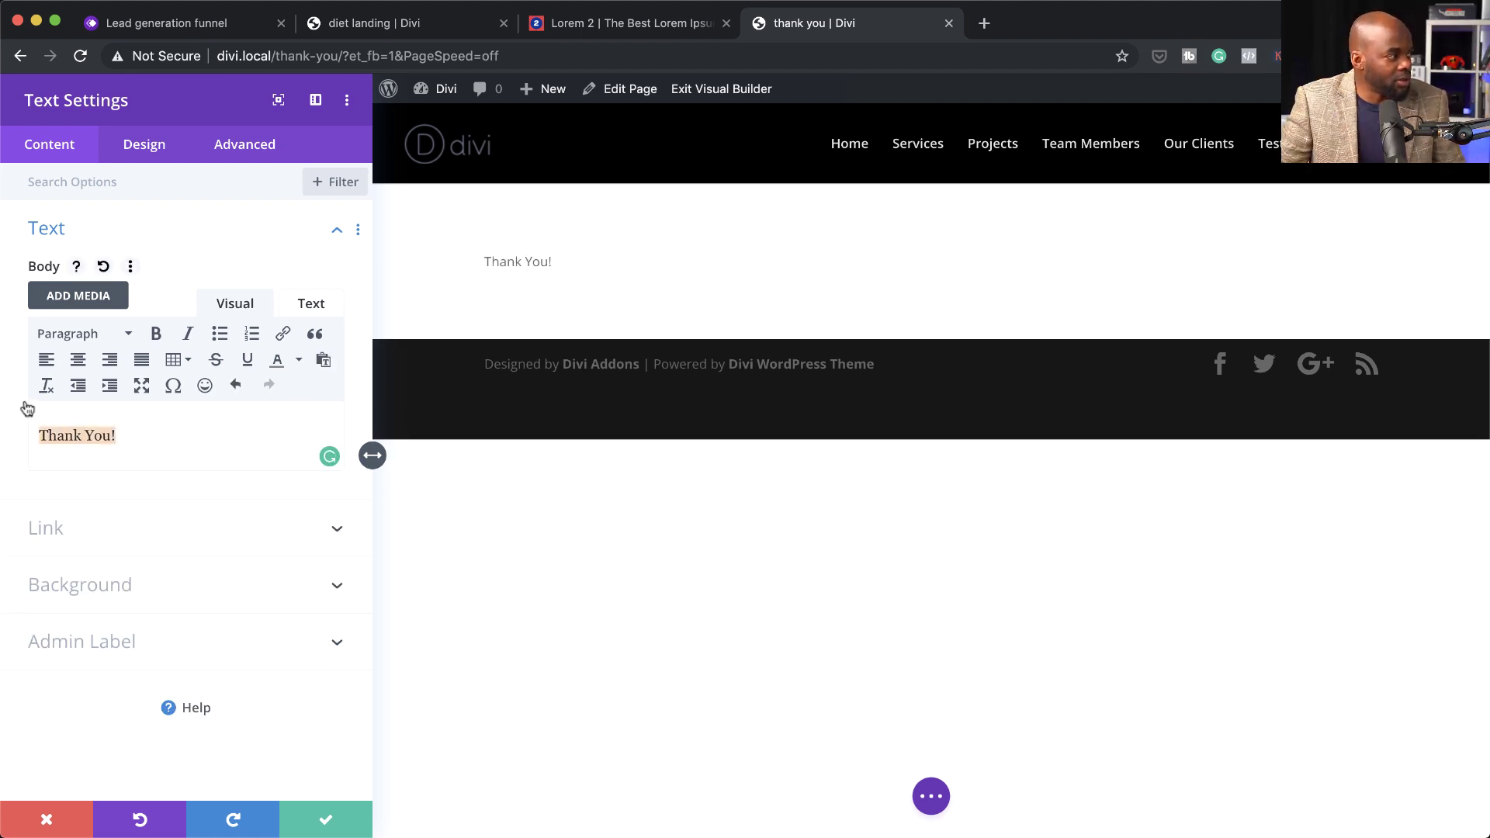
left_click(74, 334)
left_click(127, 402)
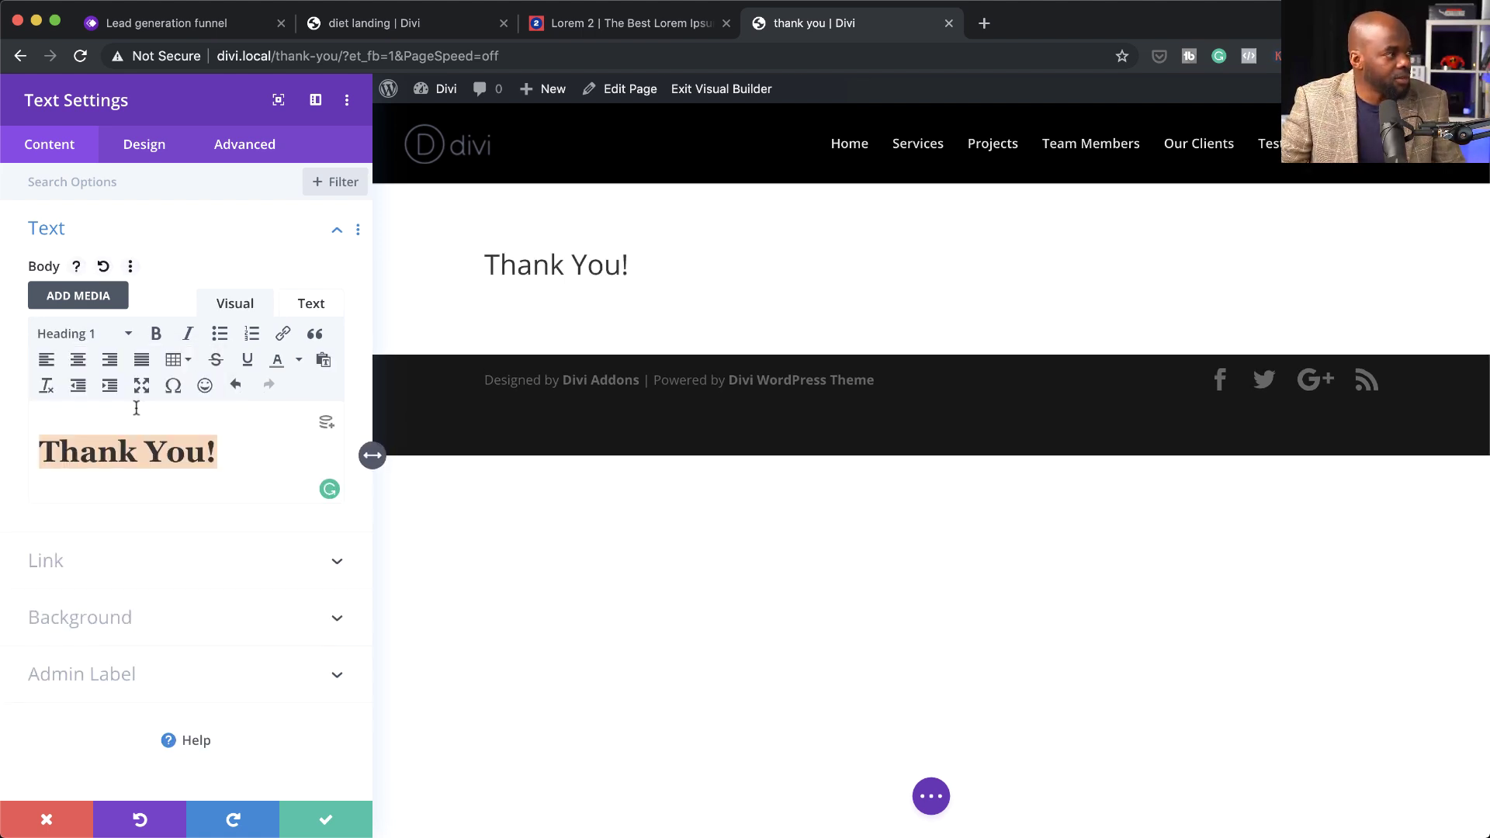
- Set the "Thank You!" heading's font to Poppins and centre its text
left_click(146, 146)
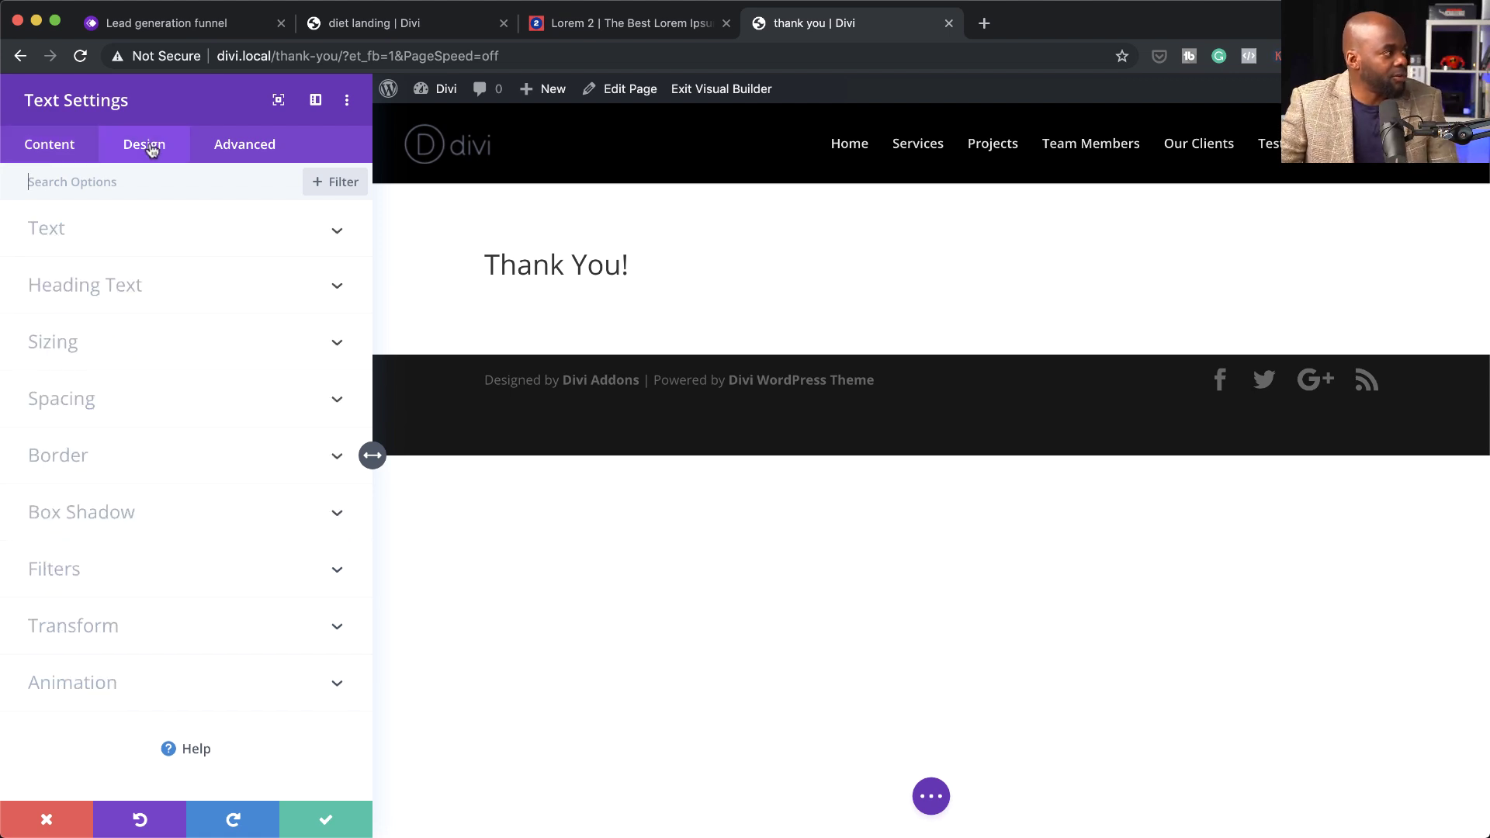
left_click(100, 287)
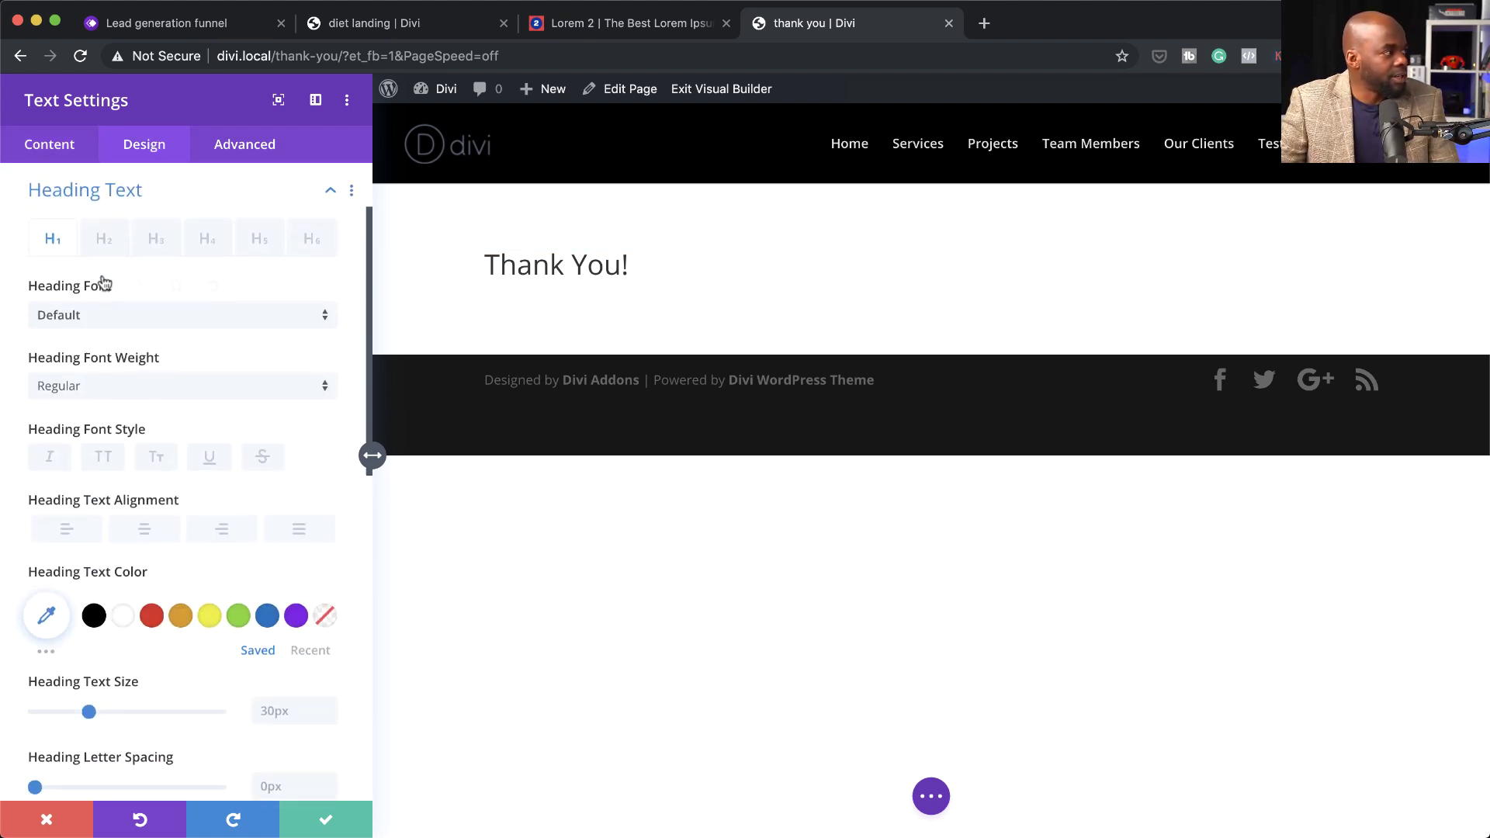
left_click(124, 315)
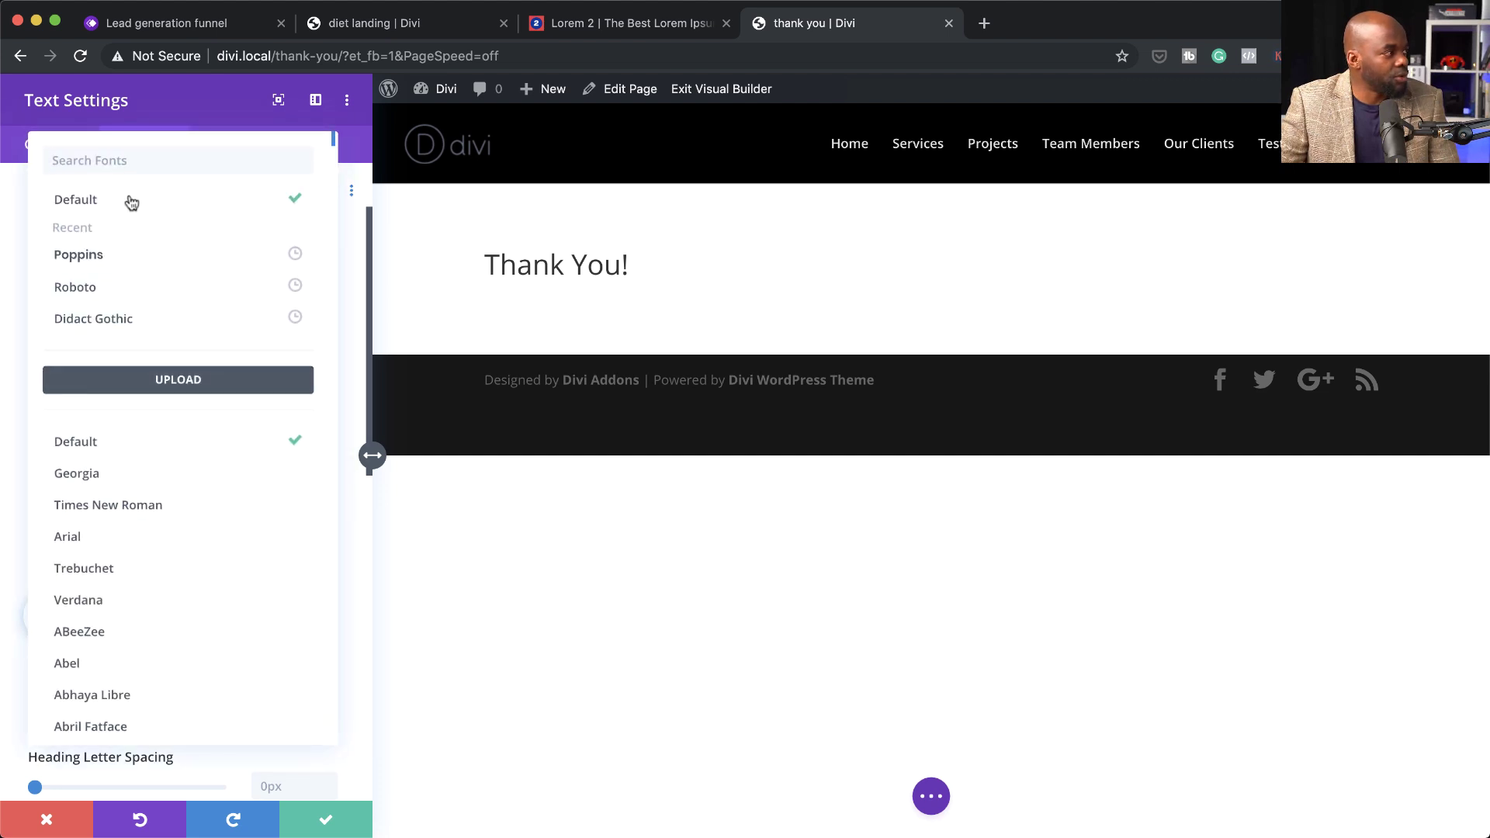
left_click(122, 256)
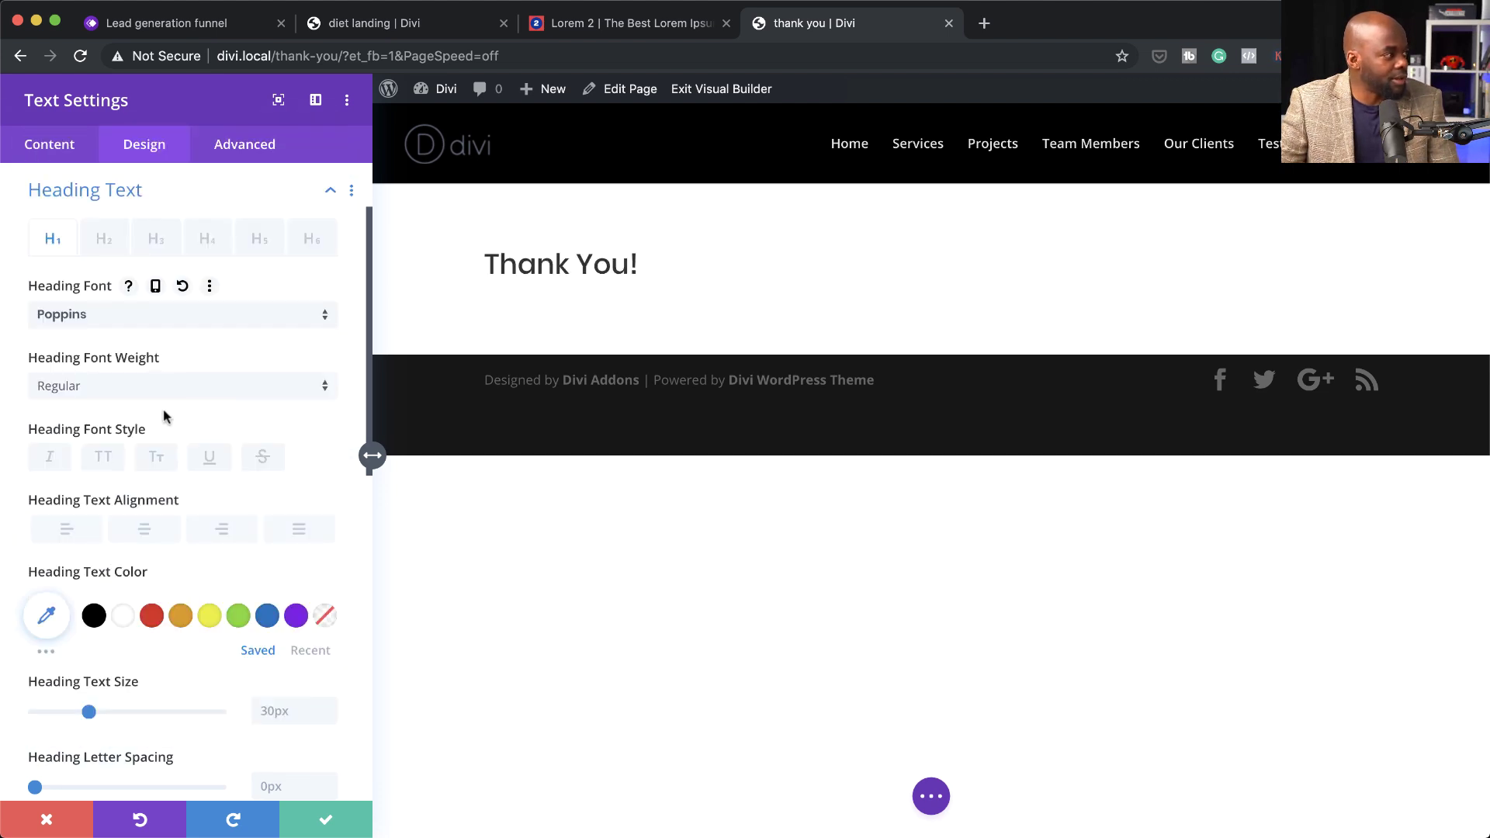
left_click(147, 533)
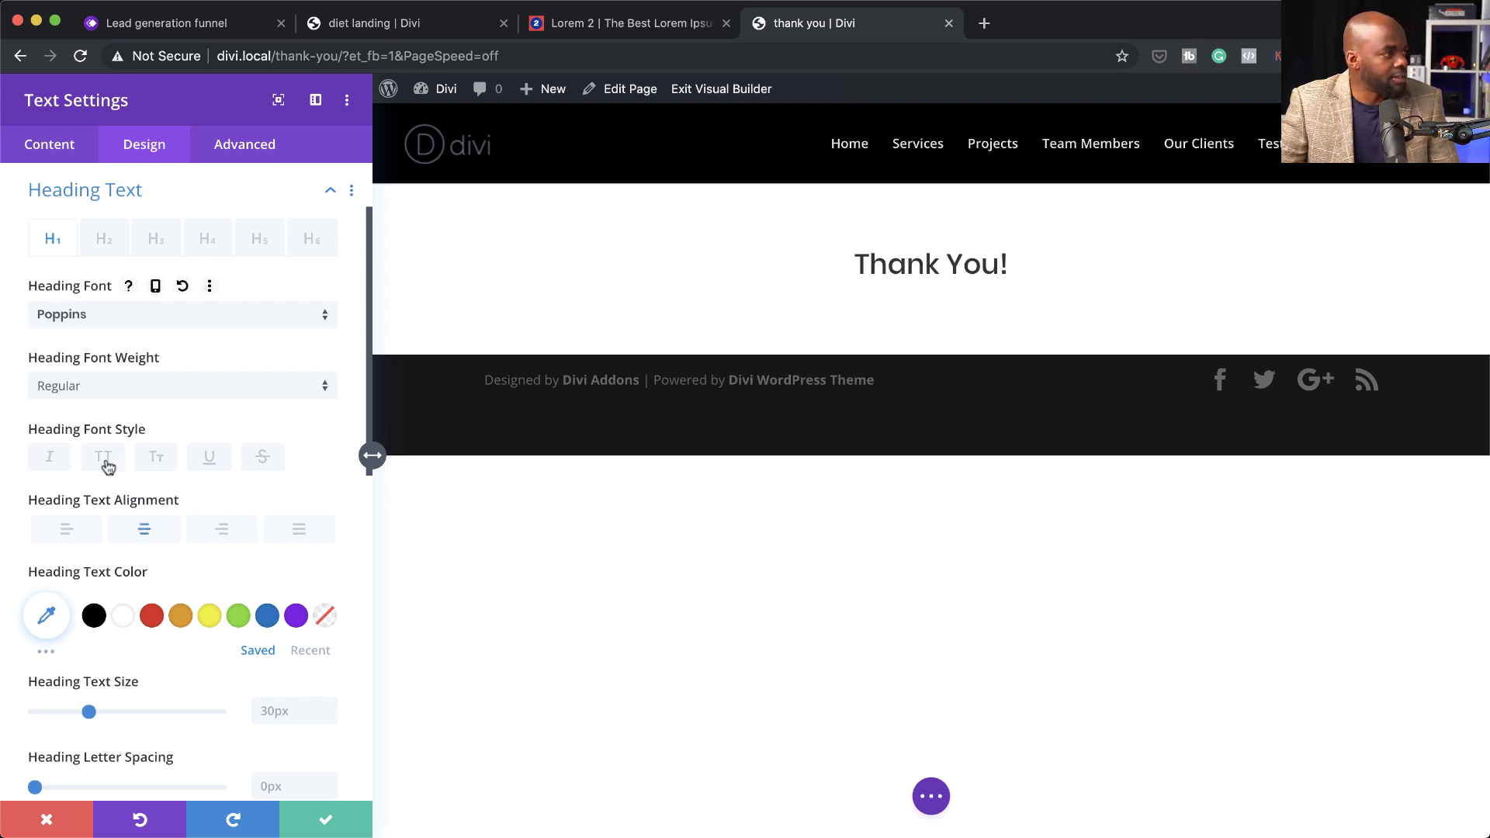
- Set the "Thank You!" heading's font weight to Bold and save the module settings
left_click(106, 388)
left_click(149, 597)
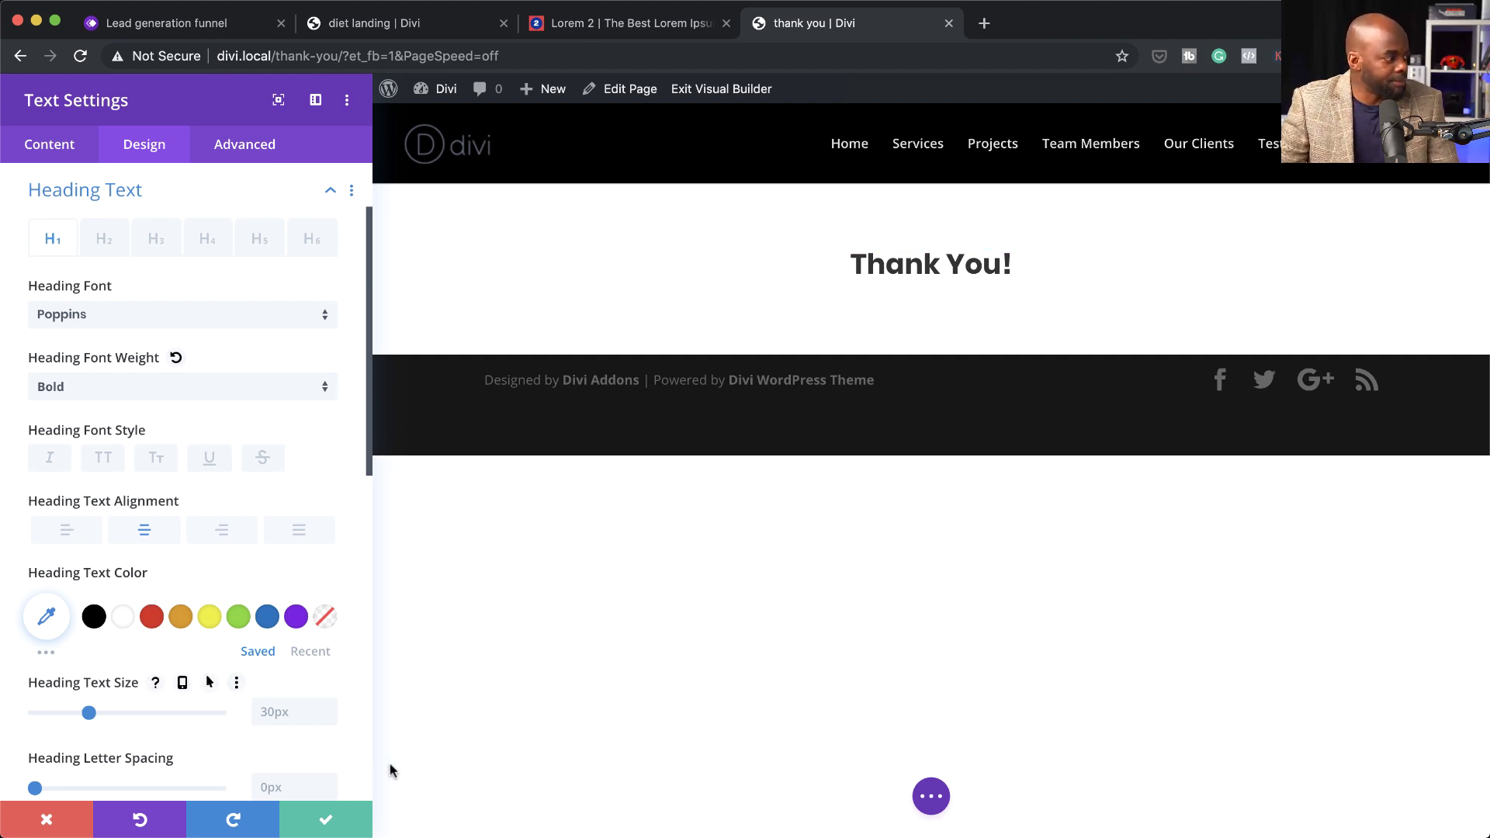
left_click(324, 821)
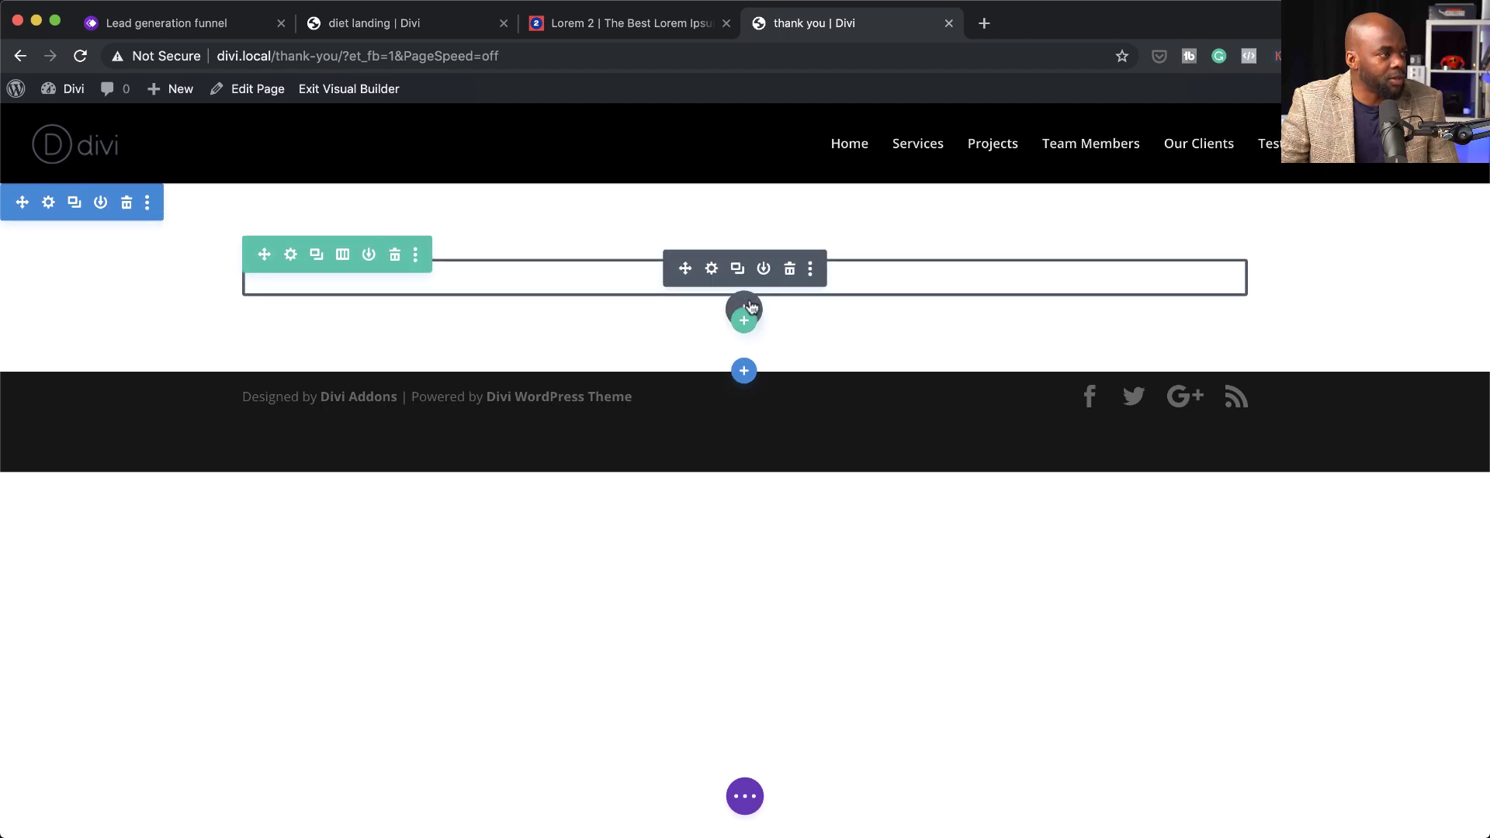
- Search the modules for "text" and insert a second Text module below the "Thank You!" heading
left_click(746, 314)
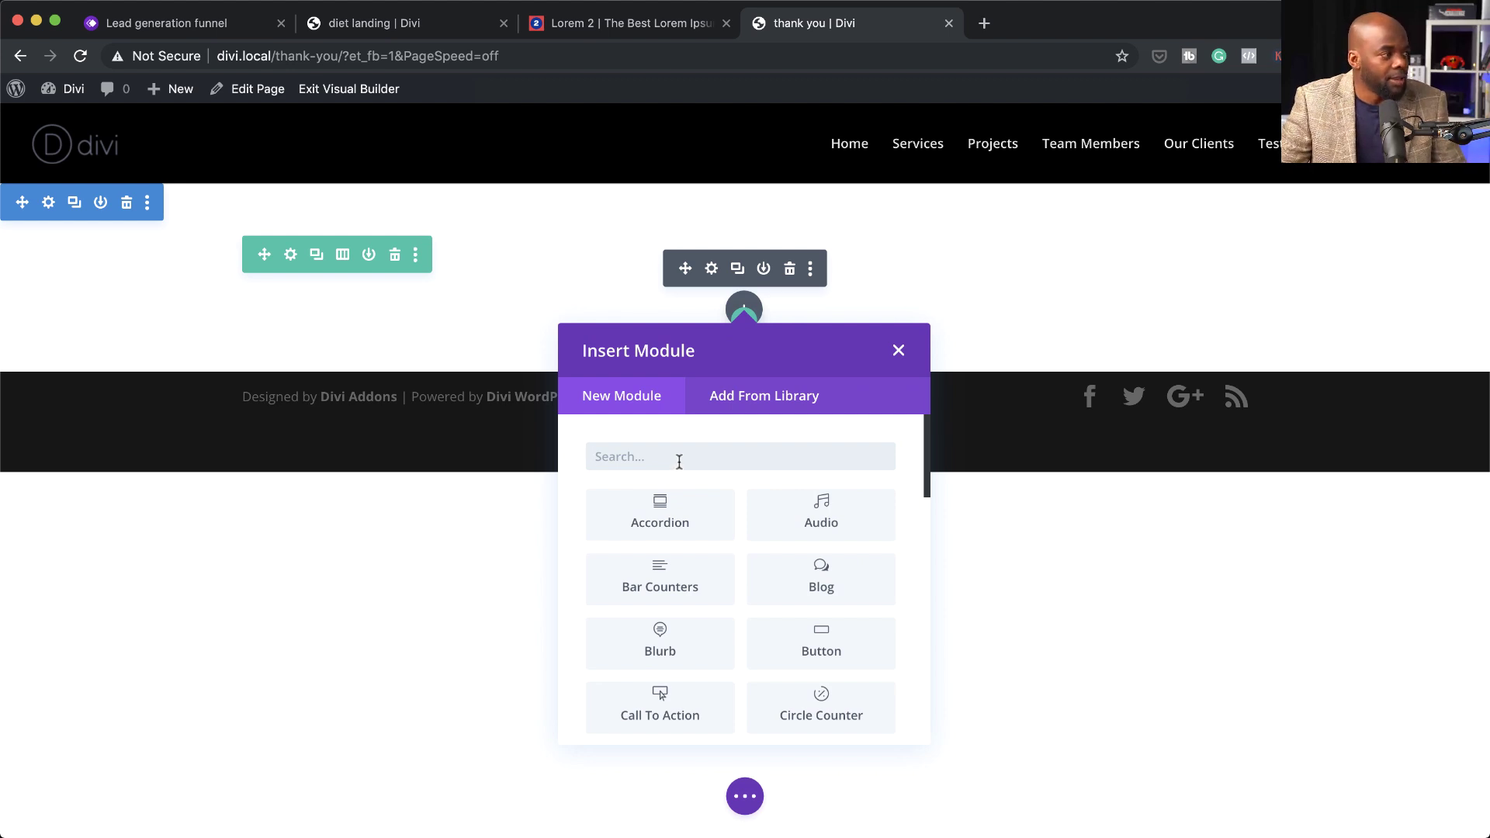
type("text")
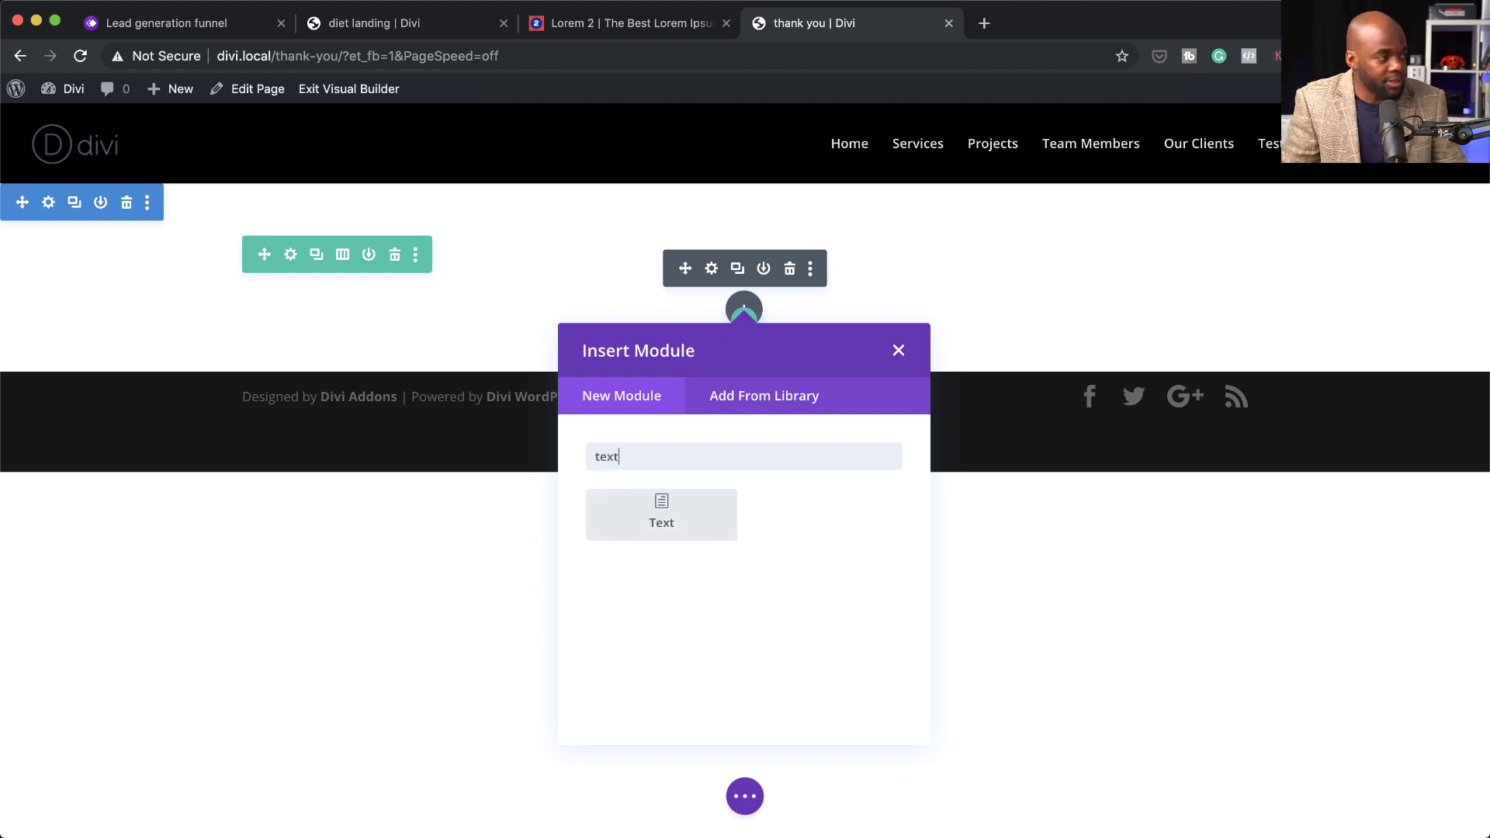
left_click(672, 515)
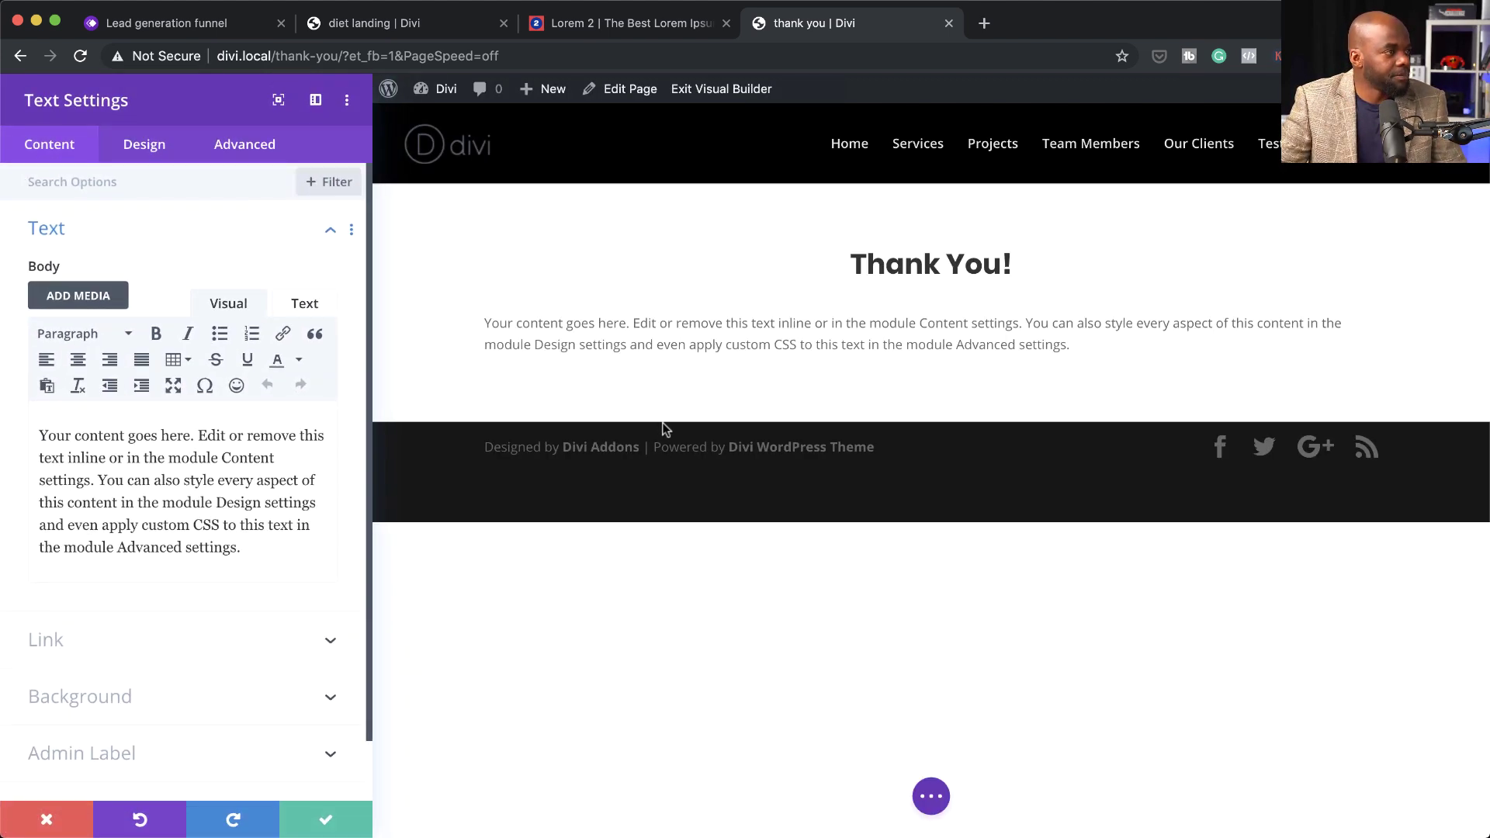
- Copy the highlighted first short paragraph from the Lorem 2 site and replace the new Text module's placeholder body with it
left_click(619, 25)
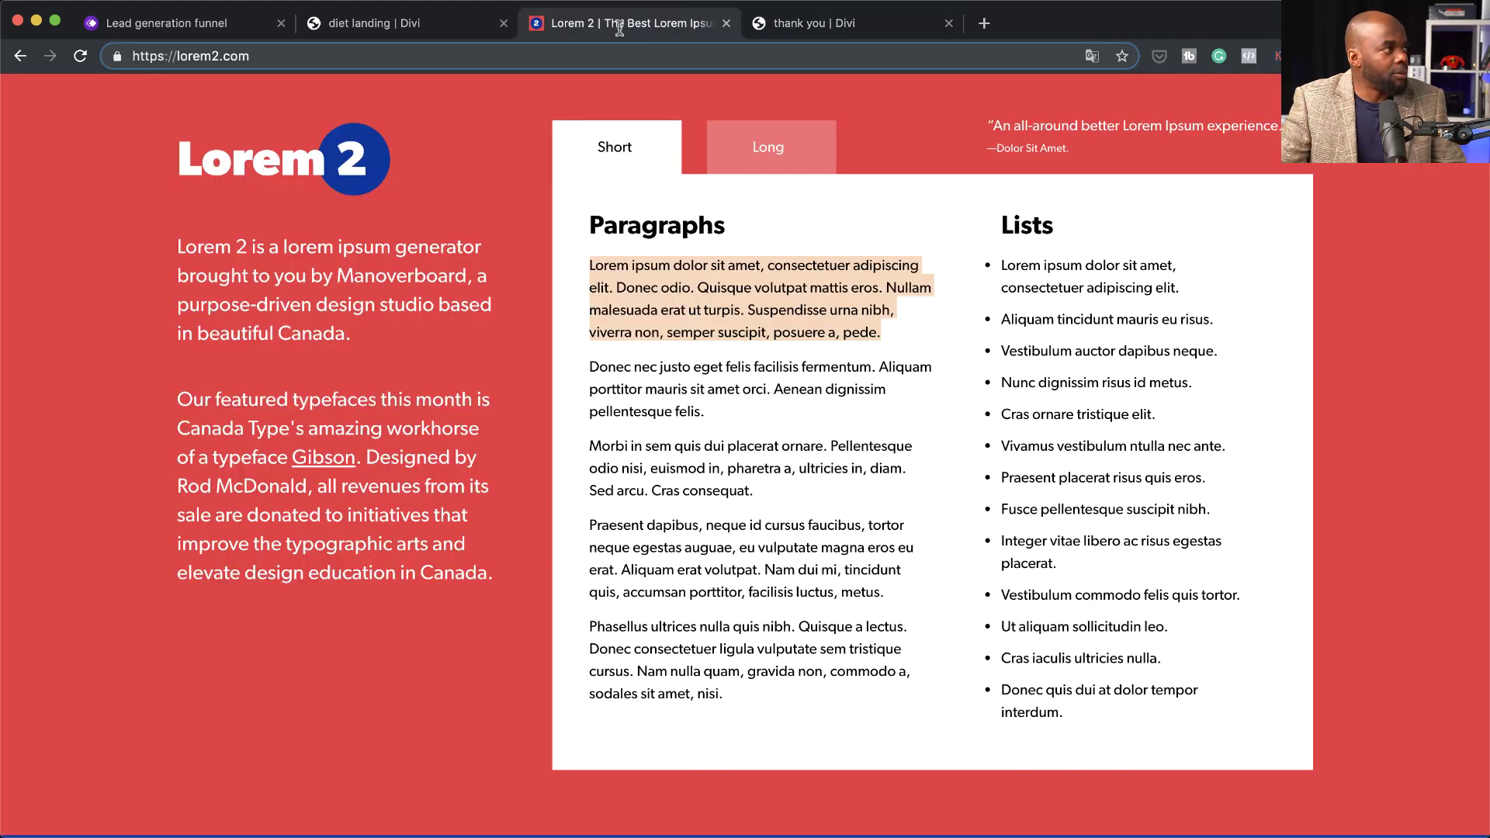
right_click(750, 290)
left_click(819, 329)
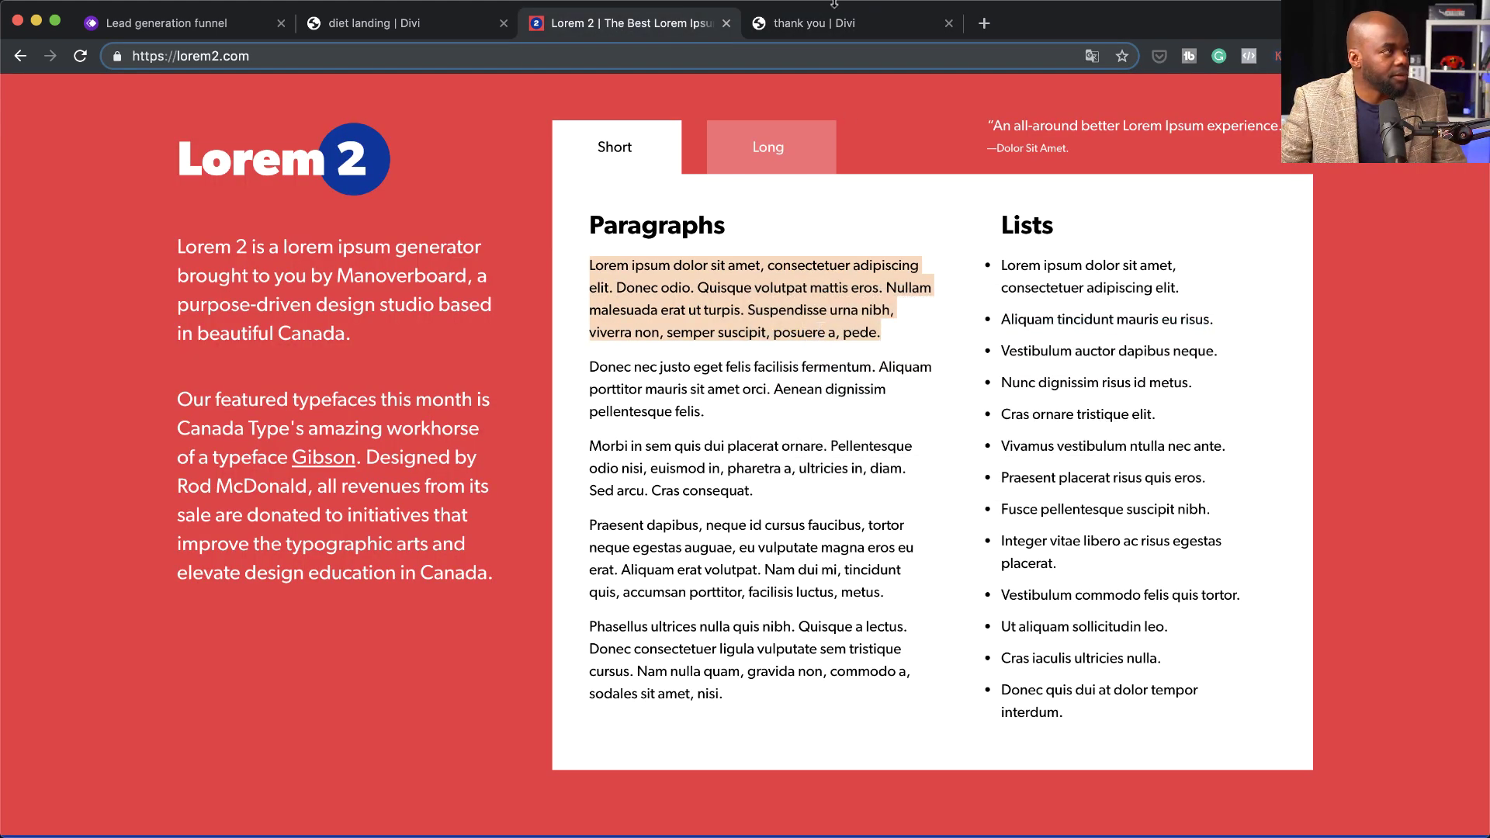
left_click(834, 14)
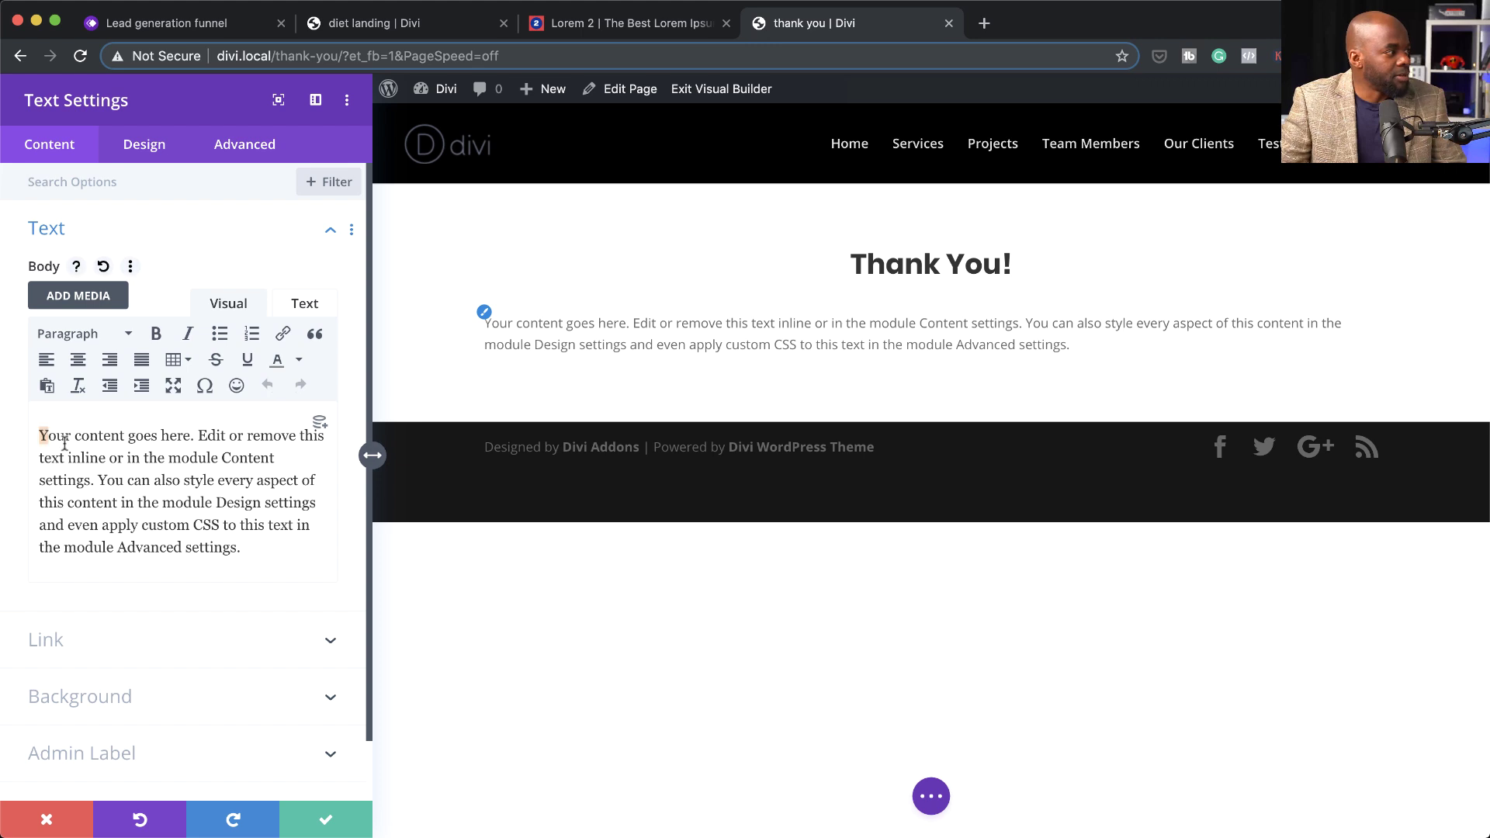
left_click_drag(65, 442, 242, 599)
key("super+v")
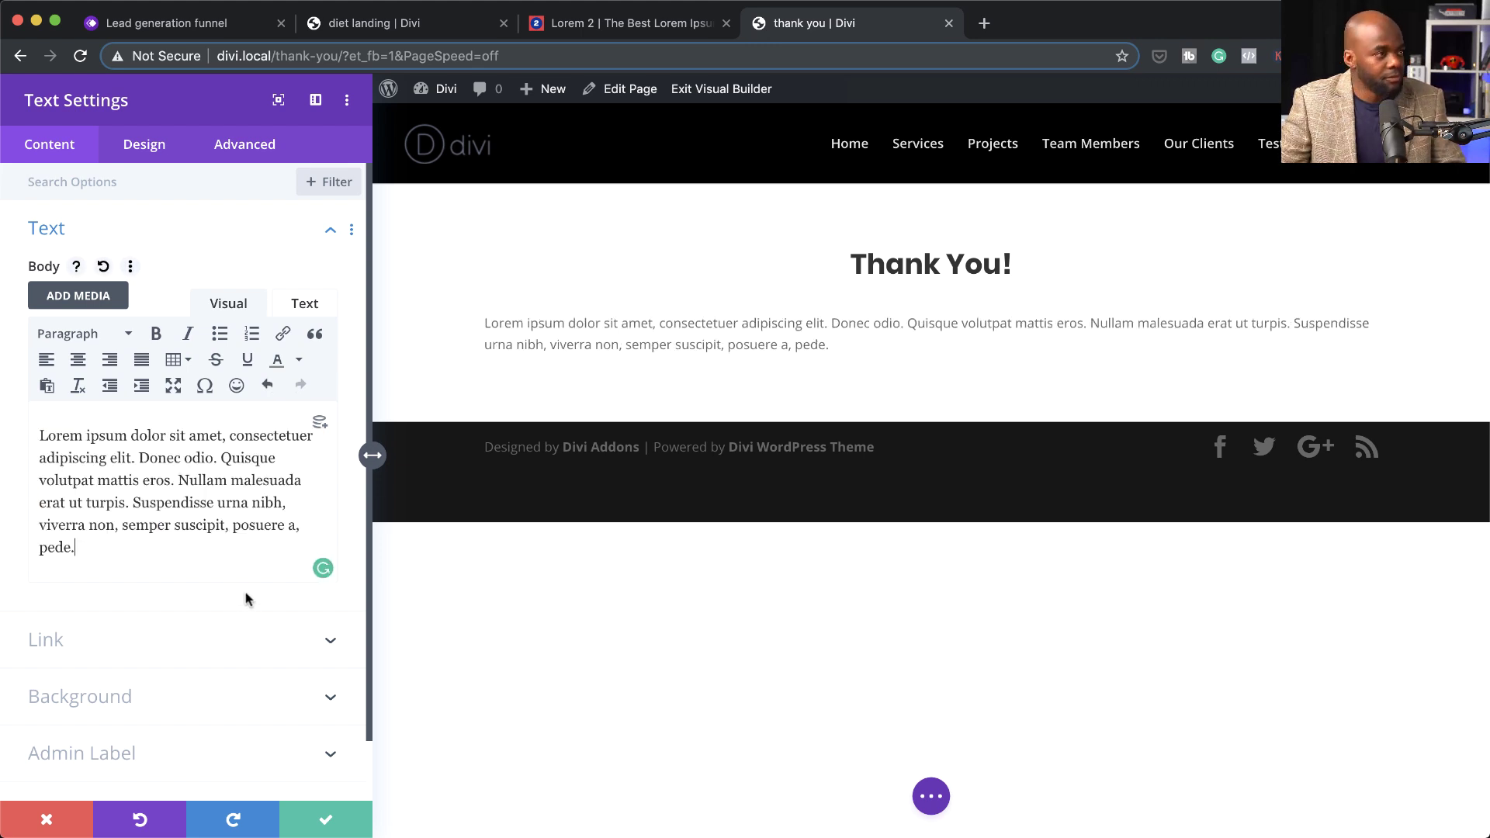
- Centre the lorem ipsum paragraph's text and set its font to Poppins
left_click(157, 150)
left_click(77, 231)
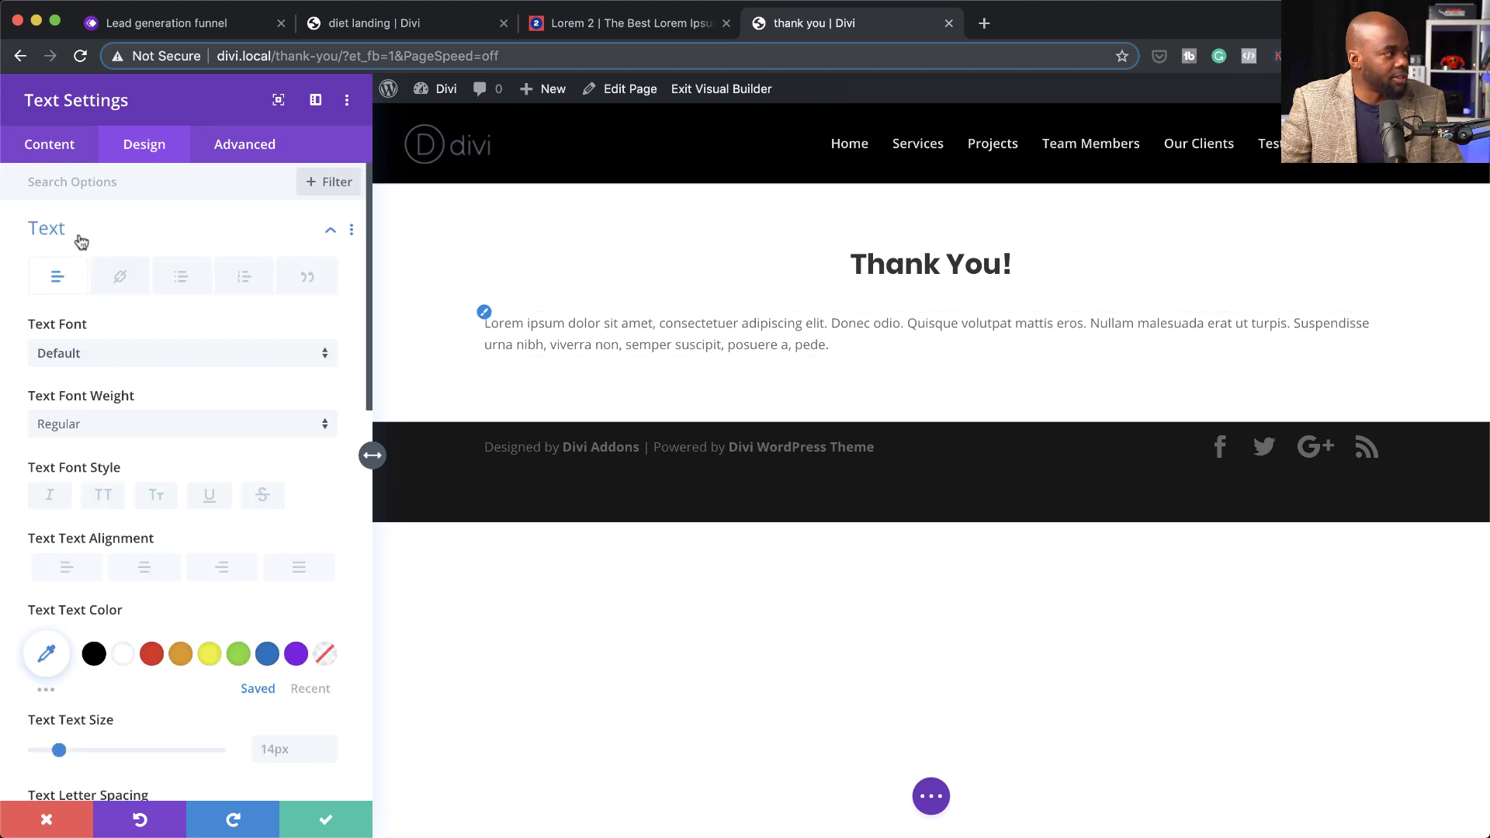
left_click(147, 571)
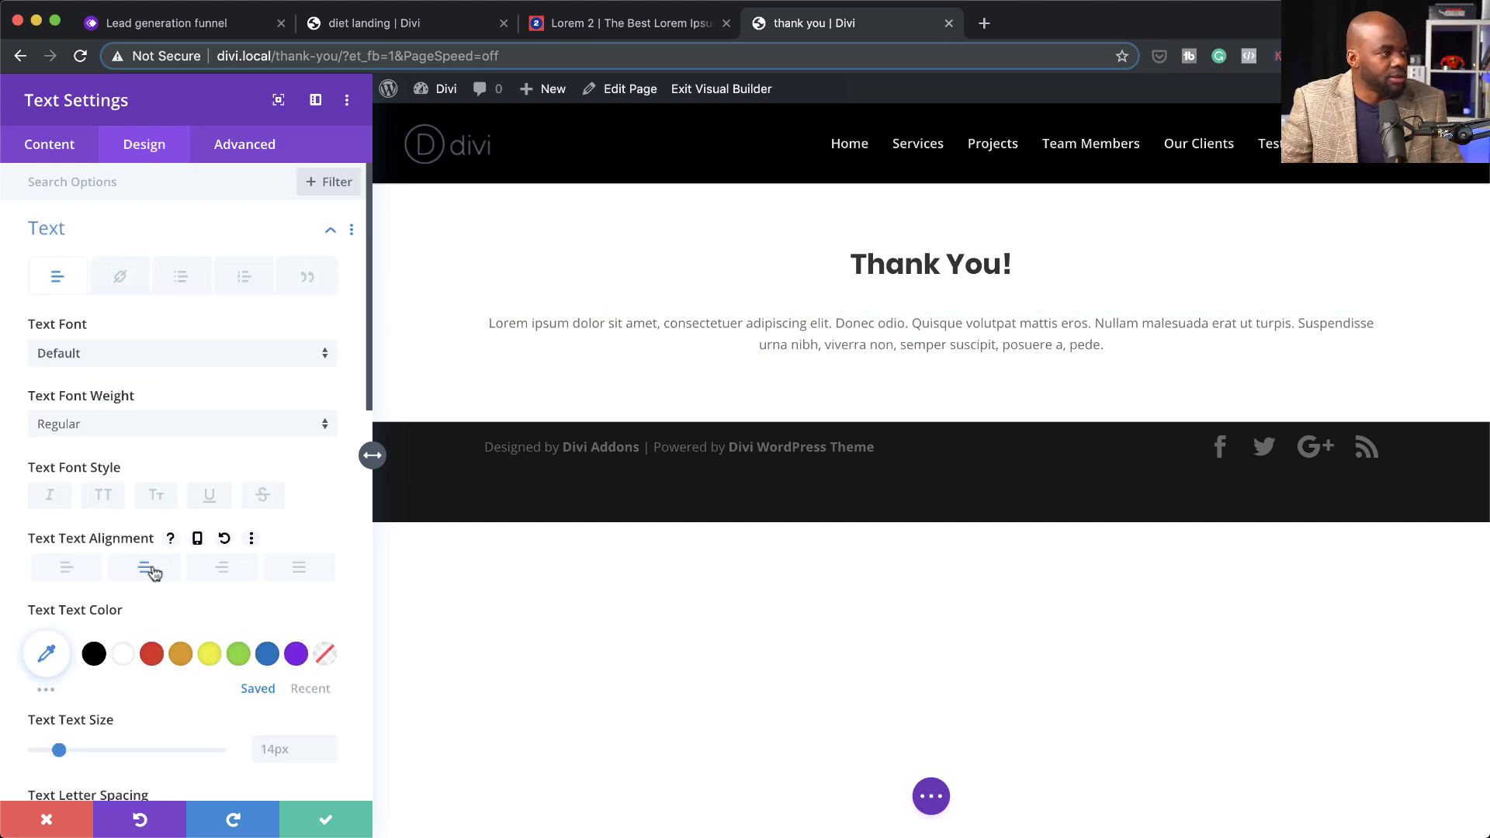
left_click(139, 356)
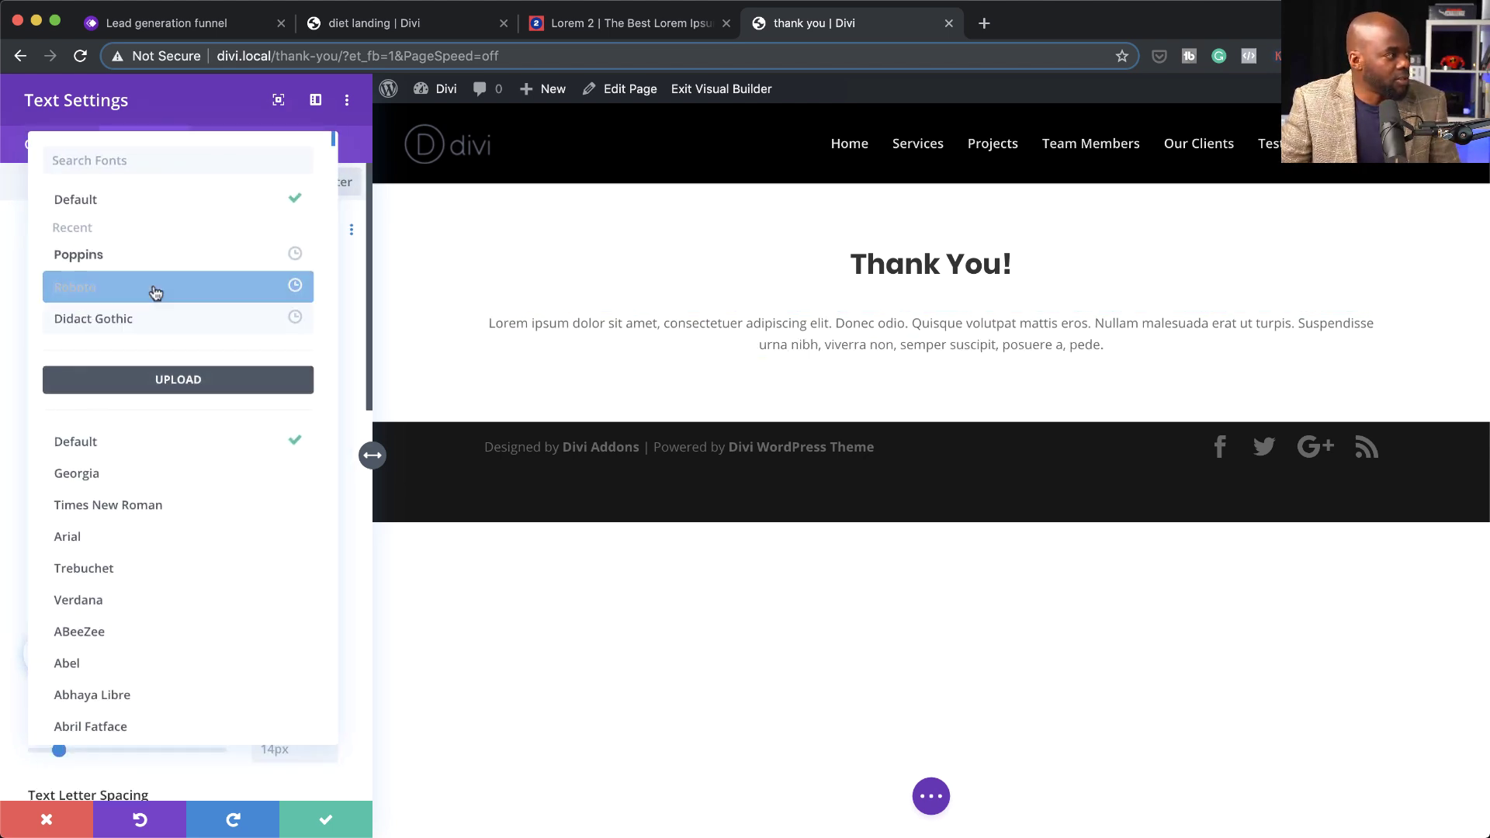
left_click(150, 254)
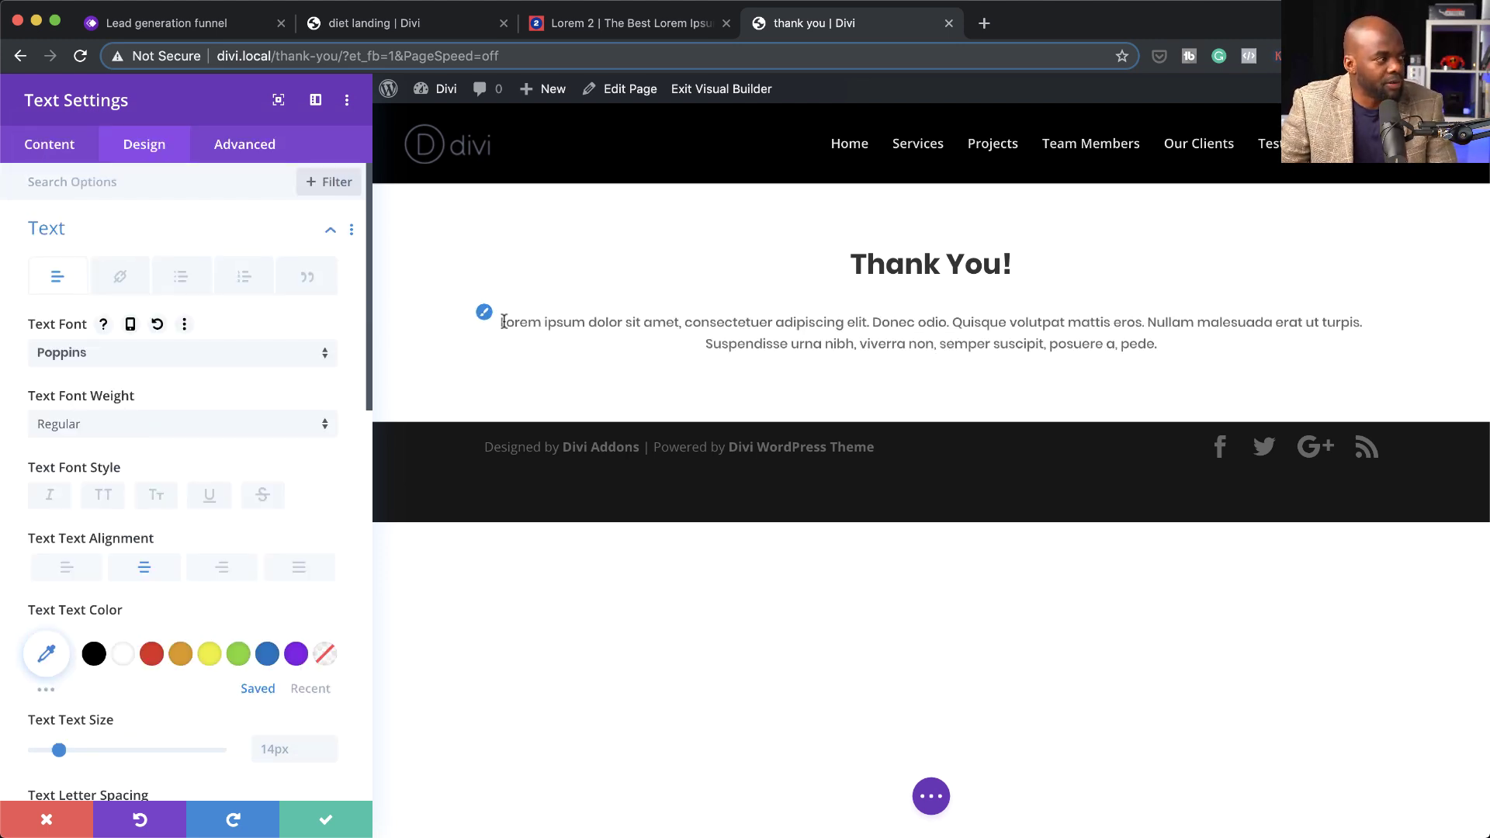
- Set the paragraph's text size to 17px and its line height to 1.8em
scroll(176, 643, "down", 3)
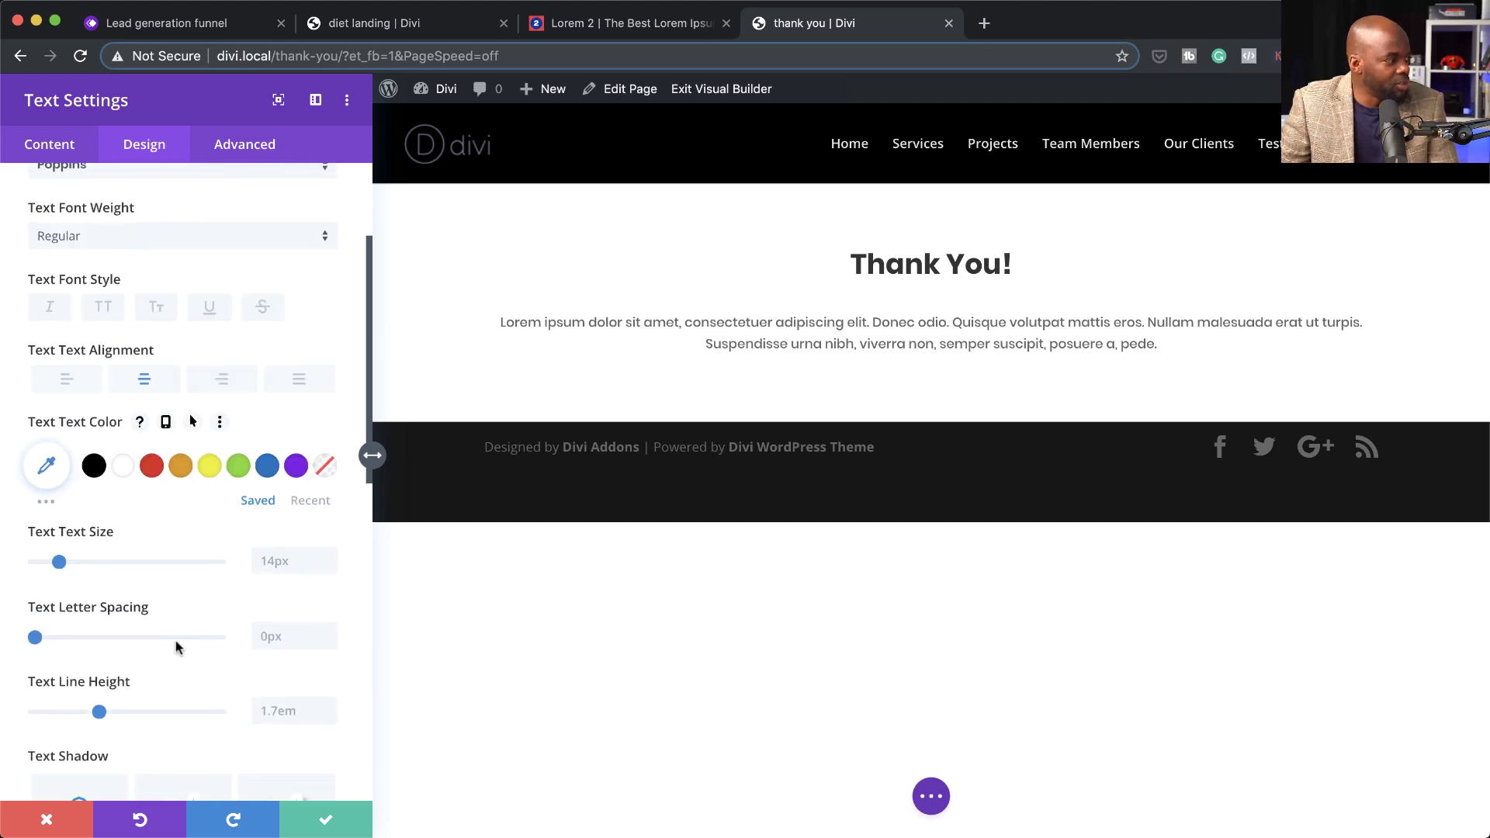
left_click(61, 561)
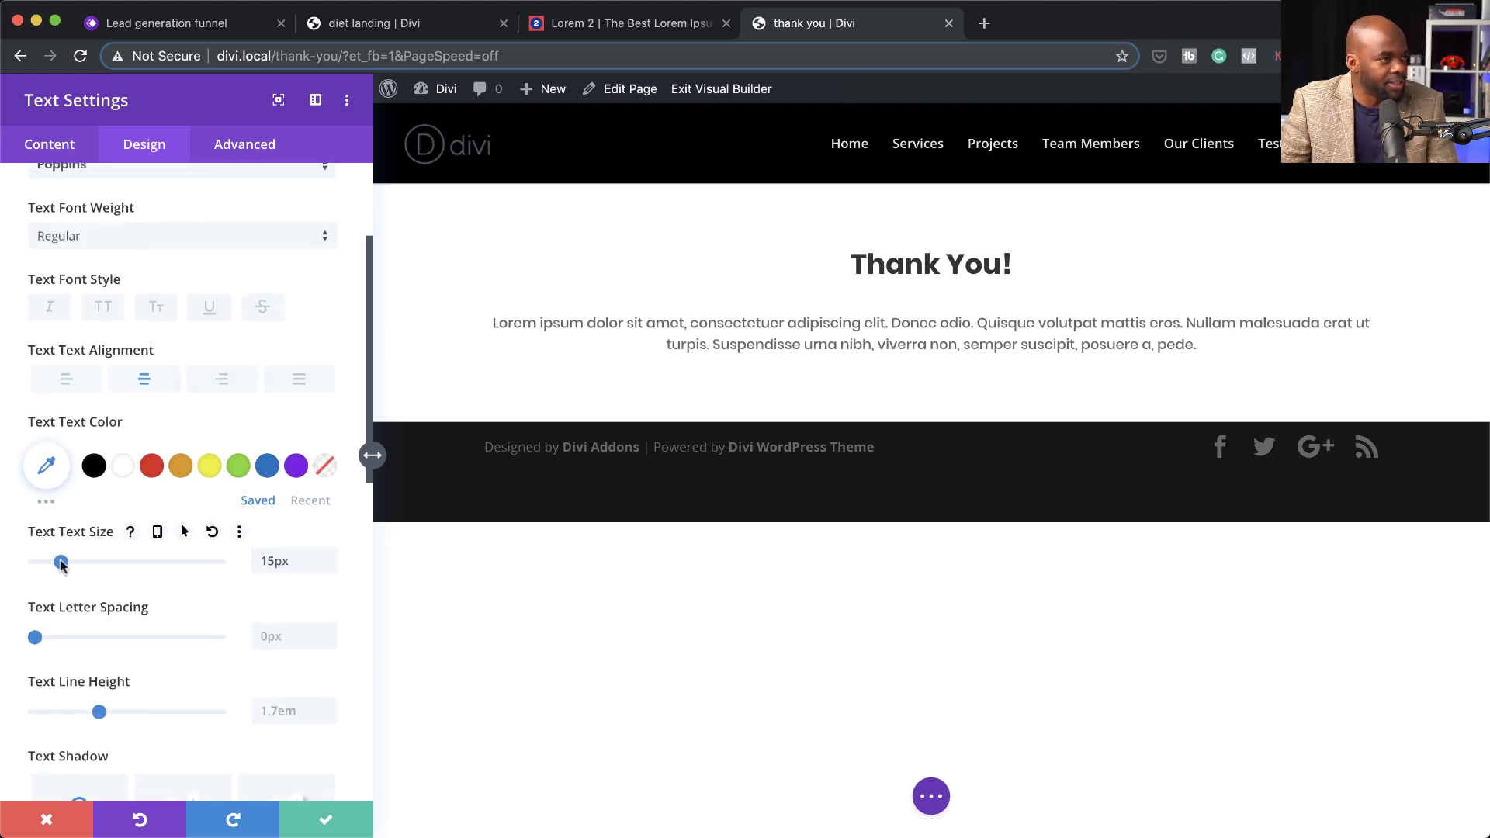
left_click_drag(61, 561, 65, 561)
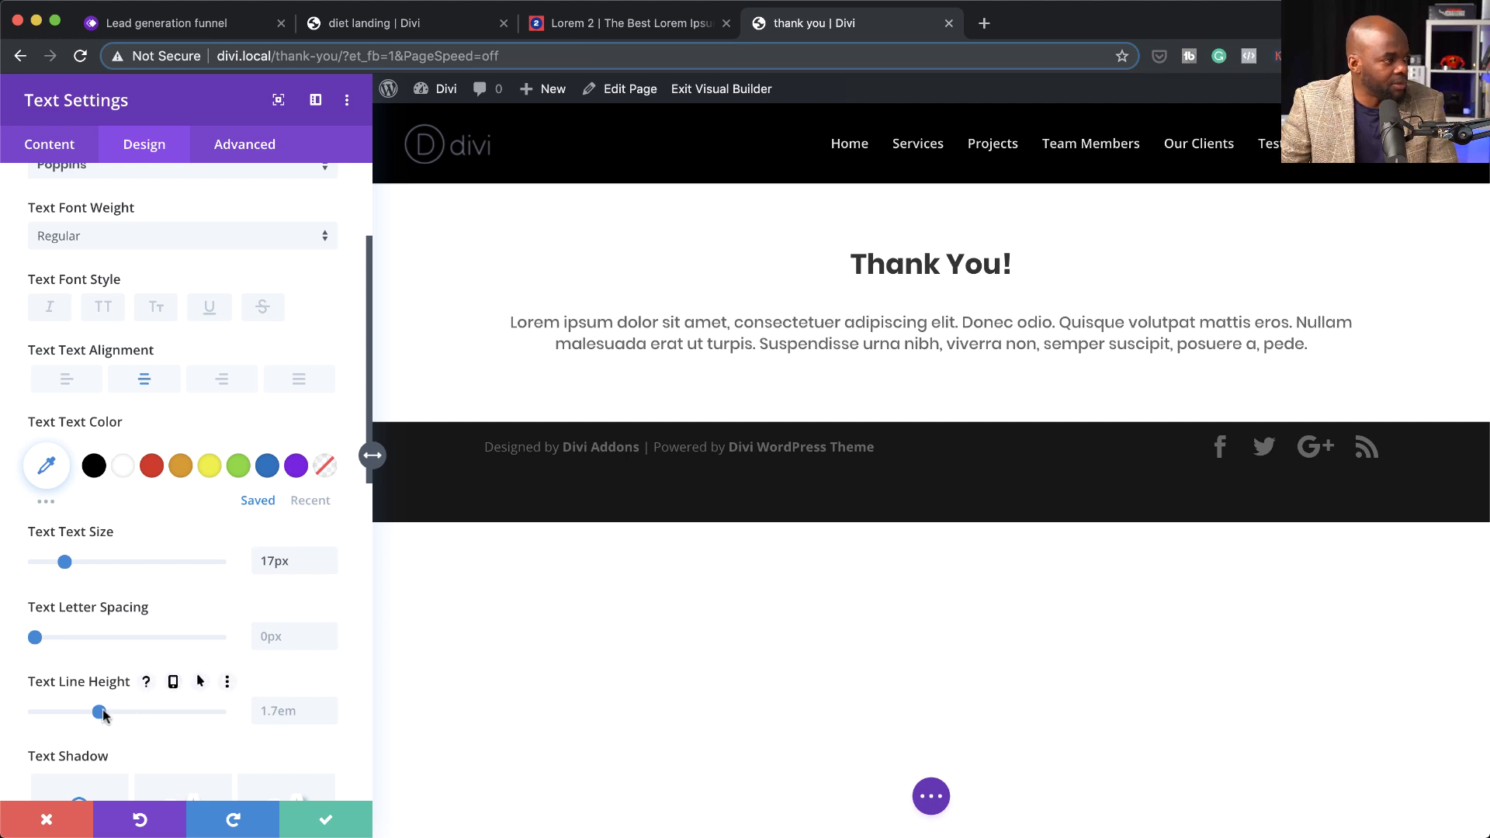
left_click_drag(103, 712, 109, 714)
- Set the paragraph module's width to 76%, align the module to the centre and save its settings
scroll(276, 696, "down", 5)
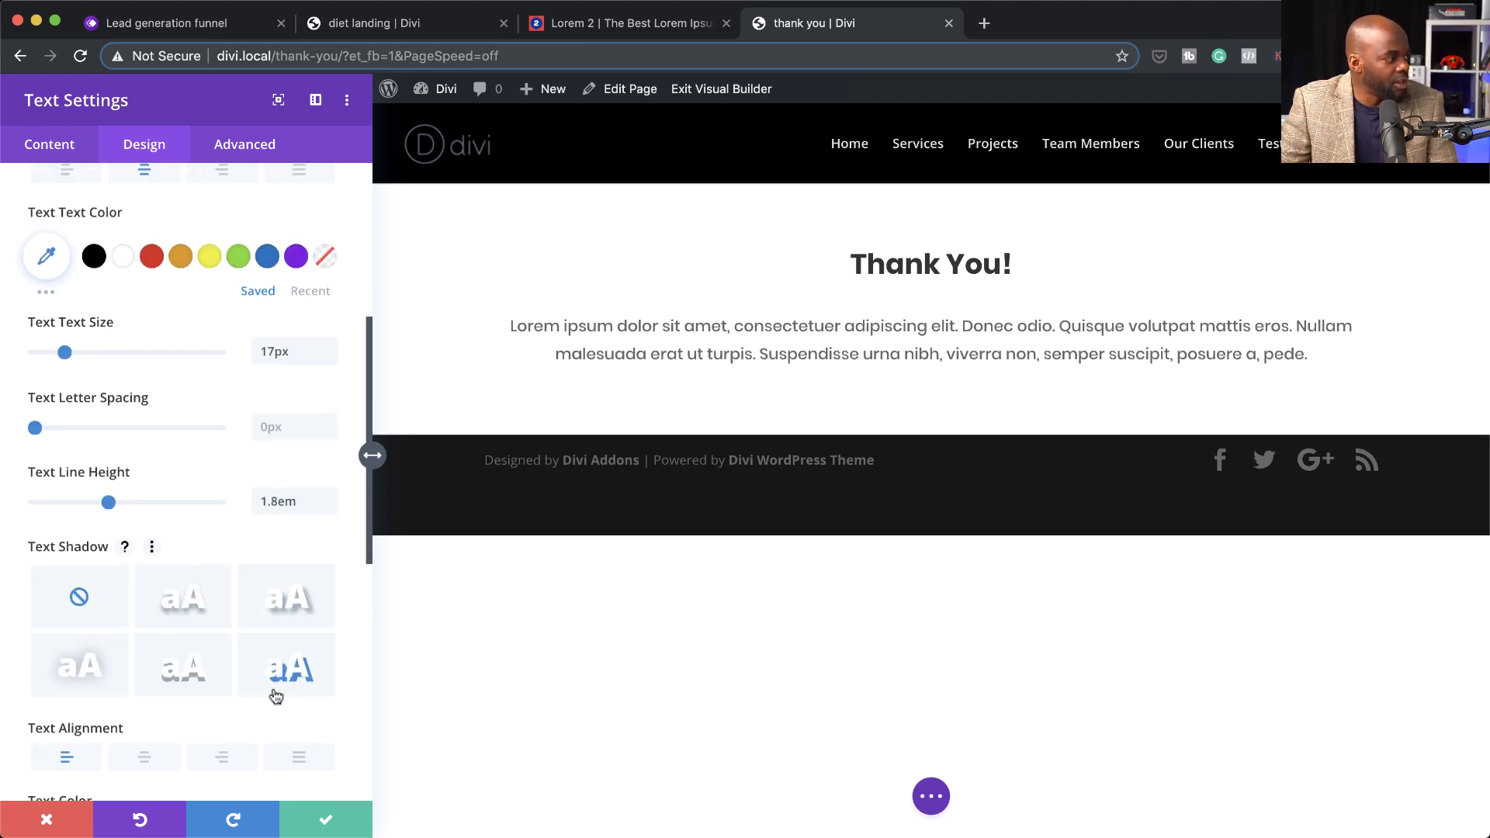
scroll(276, 696, "down", 1)
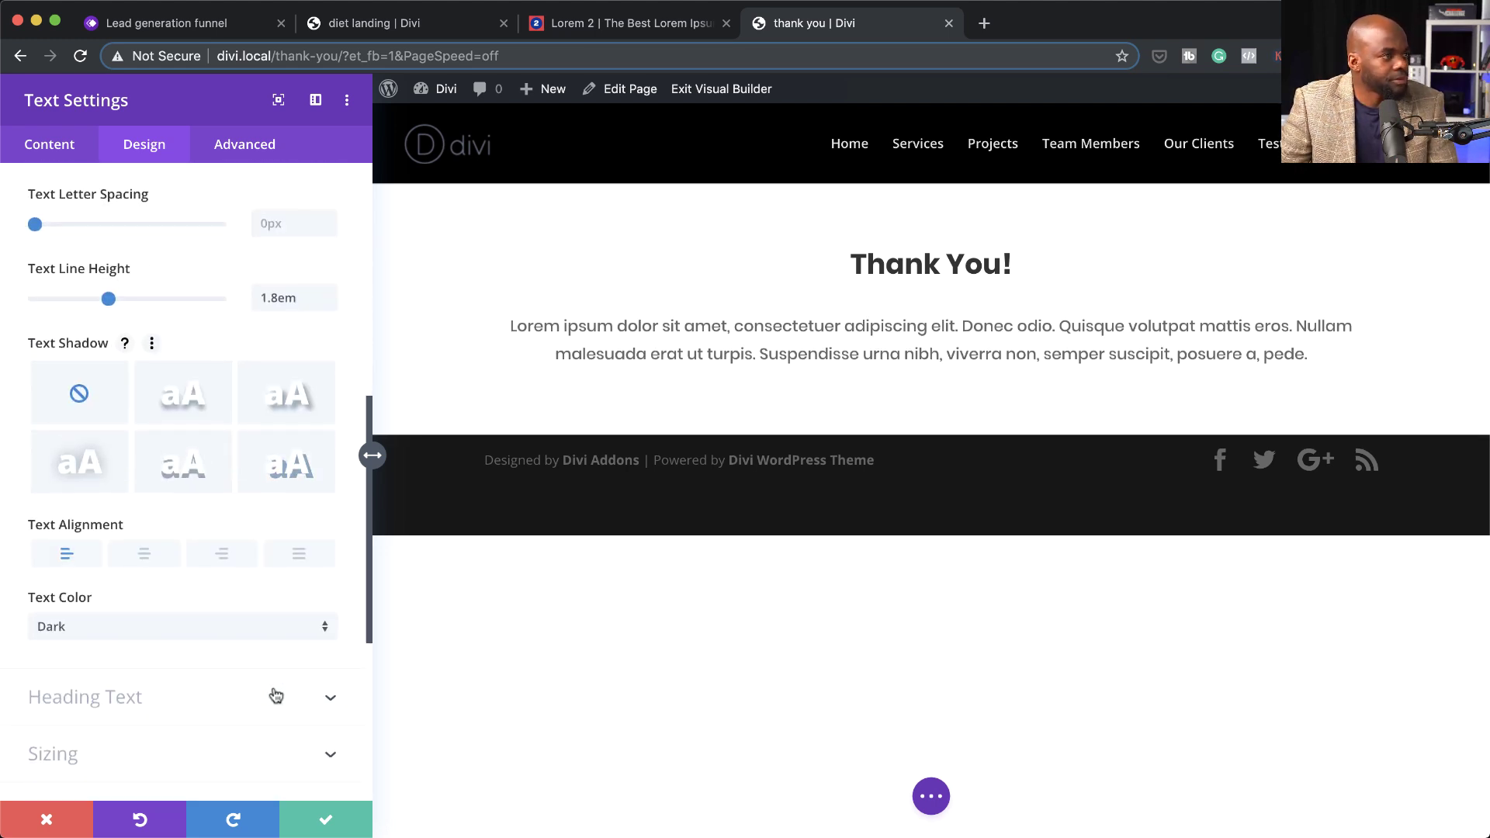
scroll(275, 696, "down", 2)
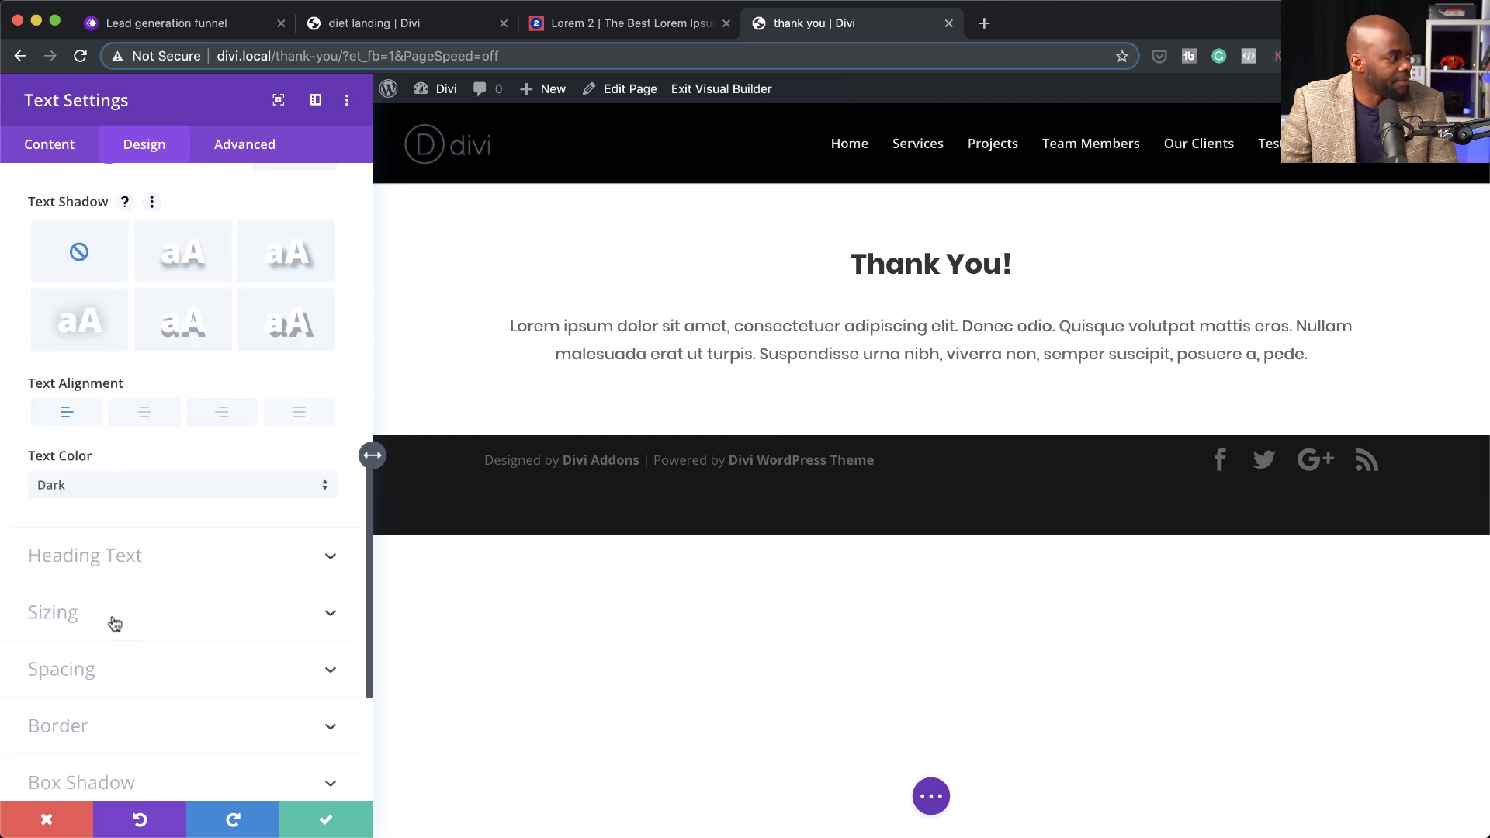
left_click(114, 623)
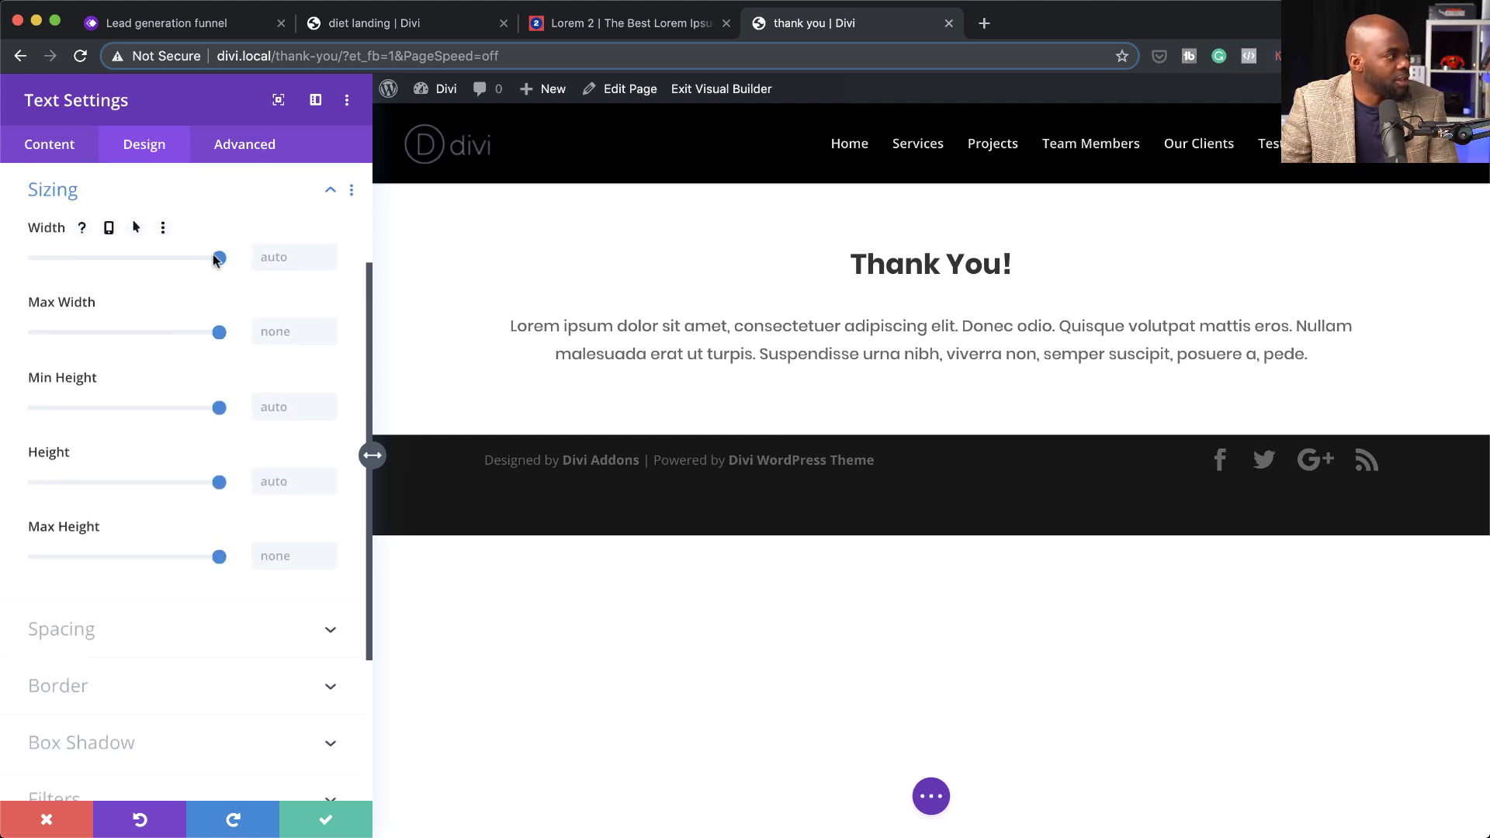
left_click_drag(212, 257, 176, 266)
left_click(186, 413)
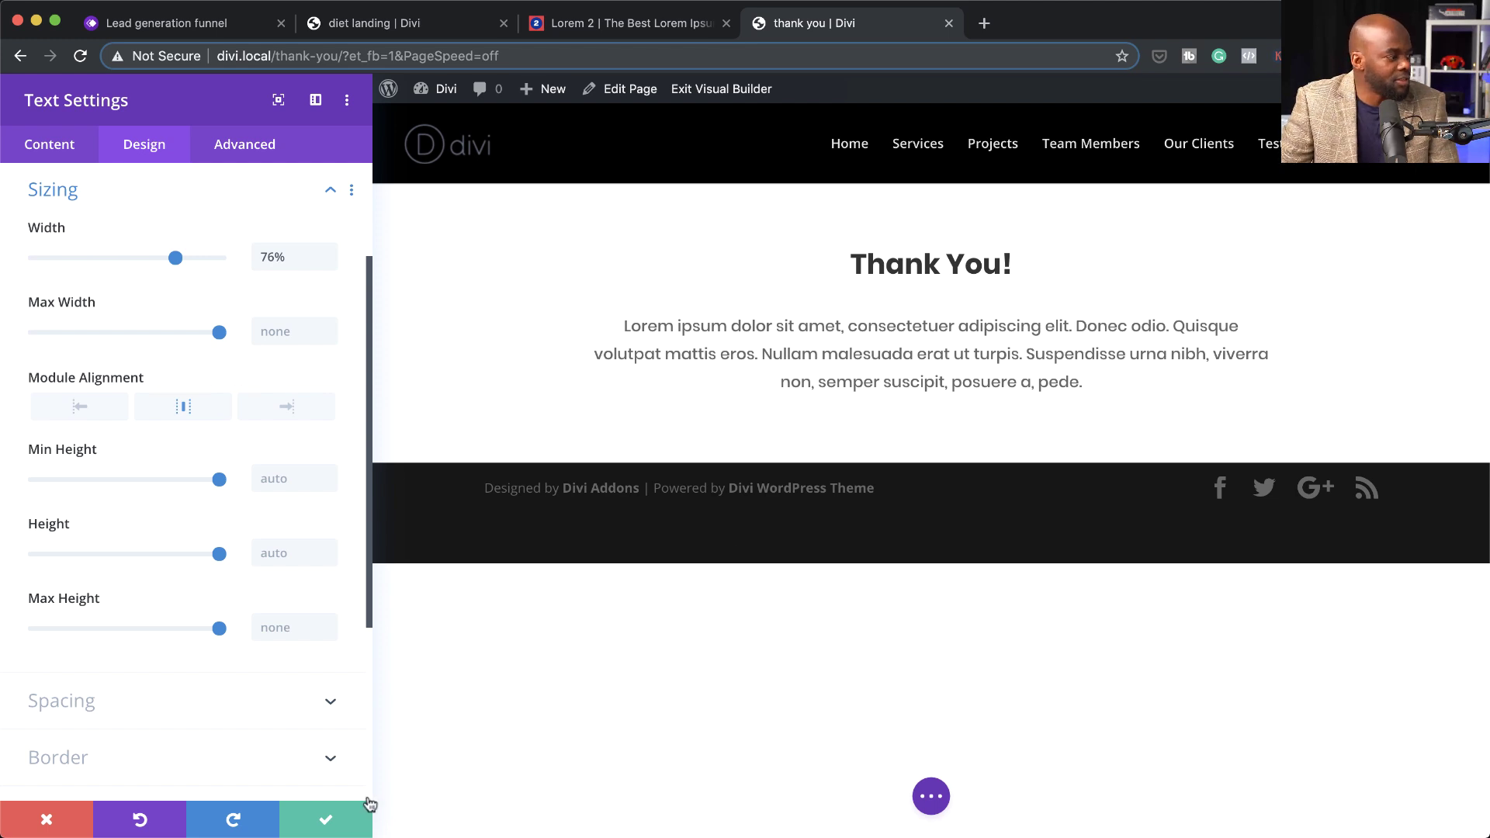
left_click(326, 822)
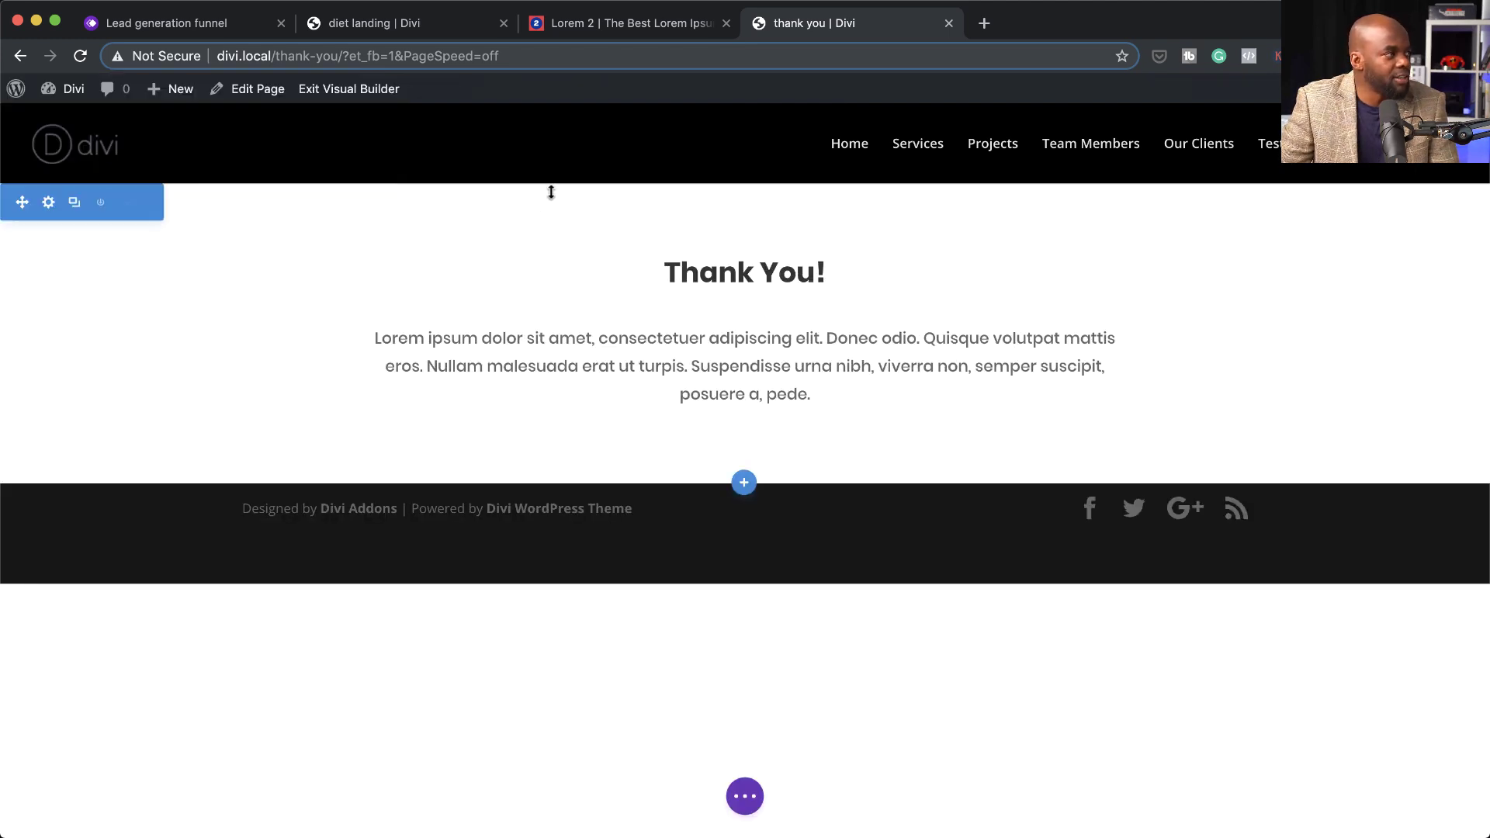
- Set the section's top padding to 180px, link the bottom padding to it and save the thank-you page
left_click_drag(556, 190, 563, 313)
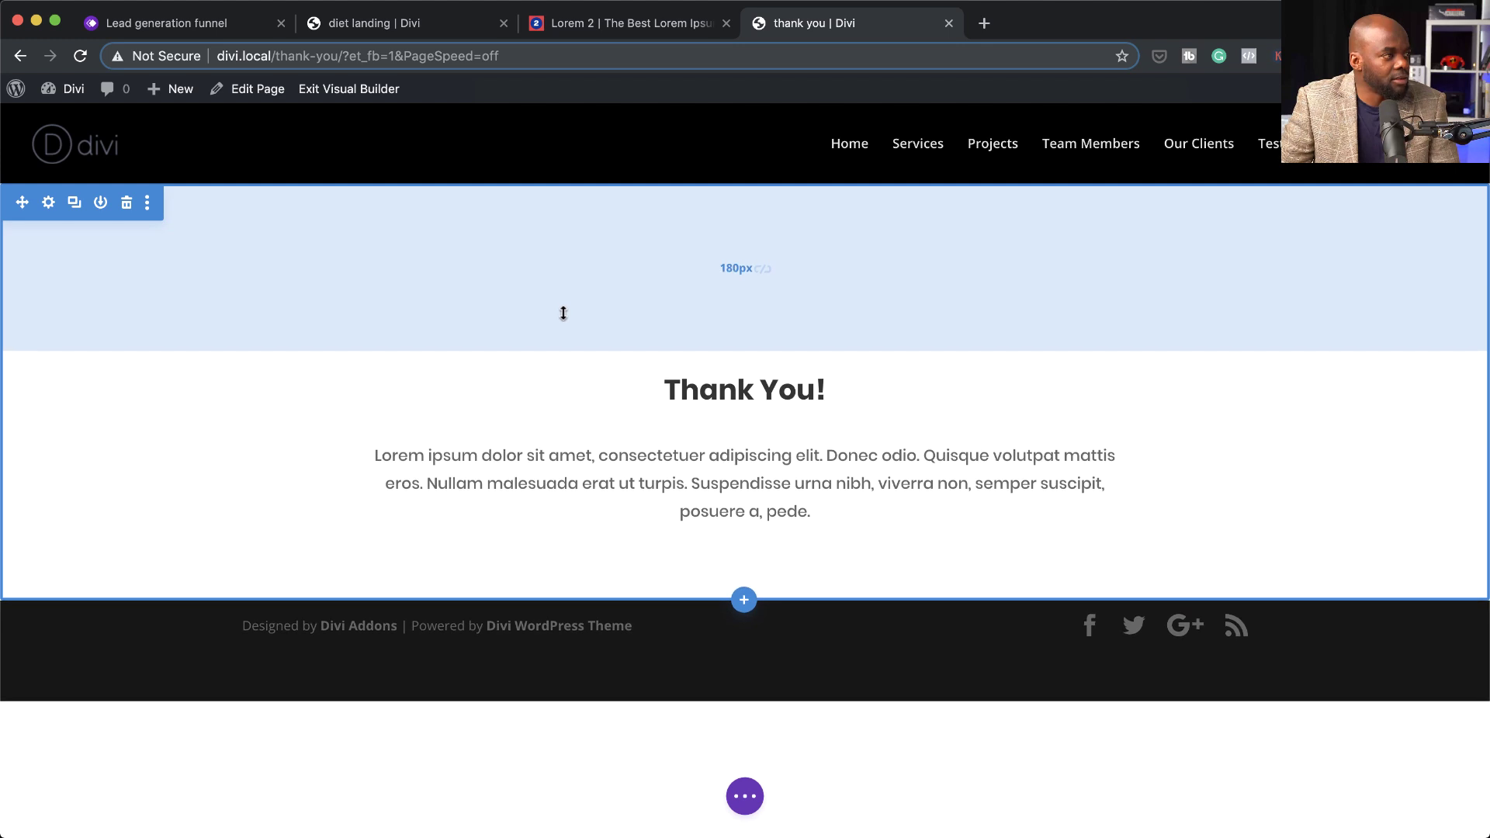
left_click(763, 268)
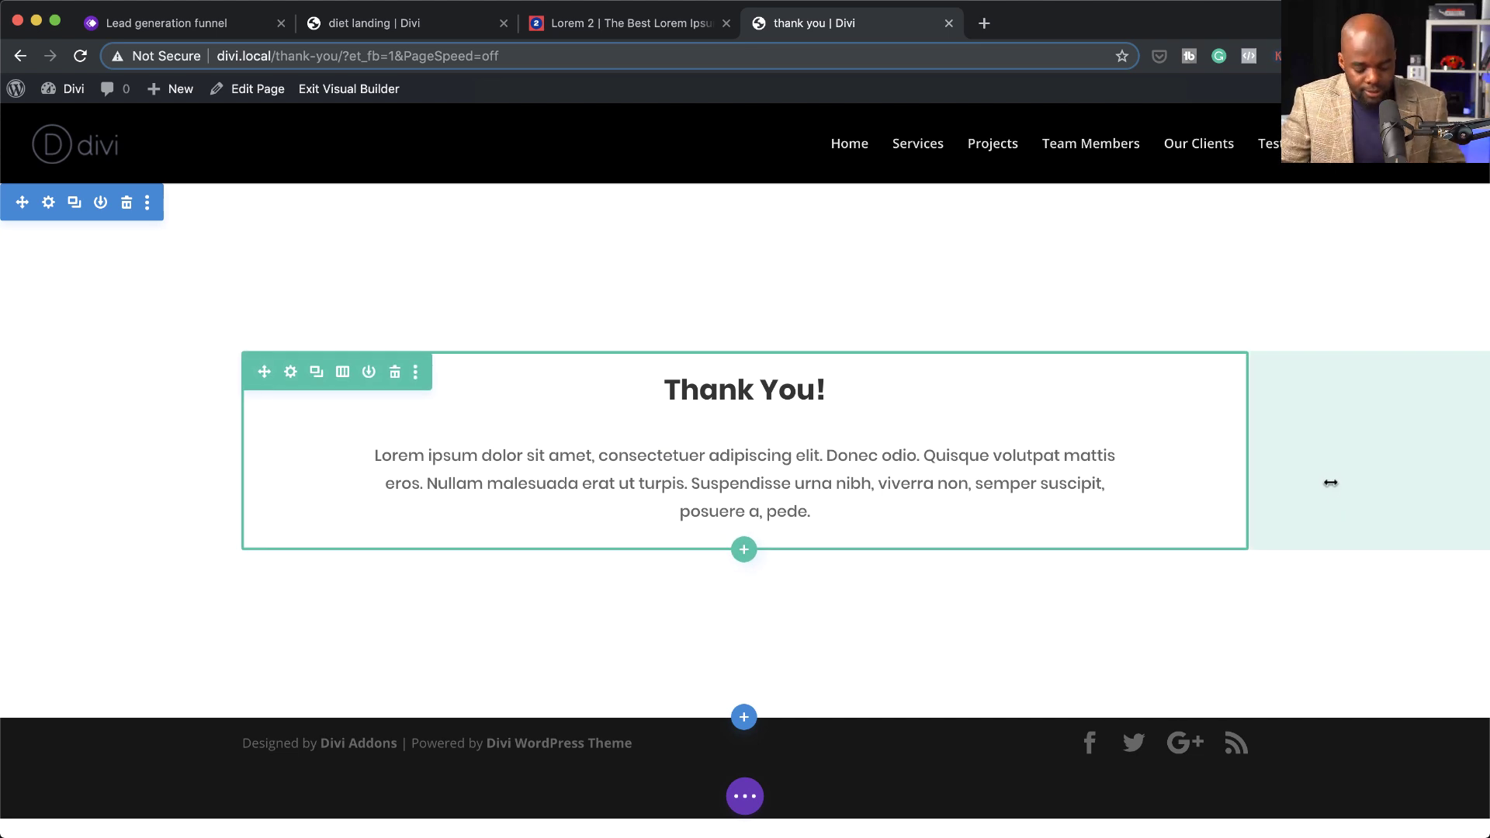
key("super+s")
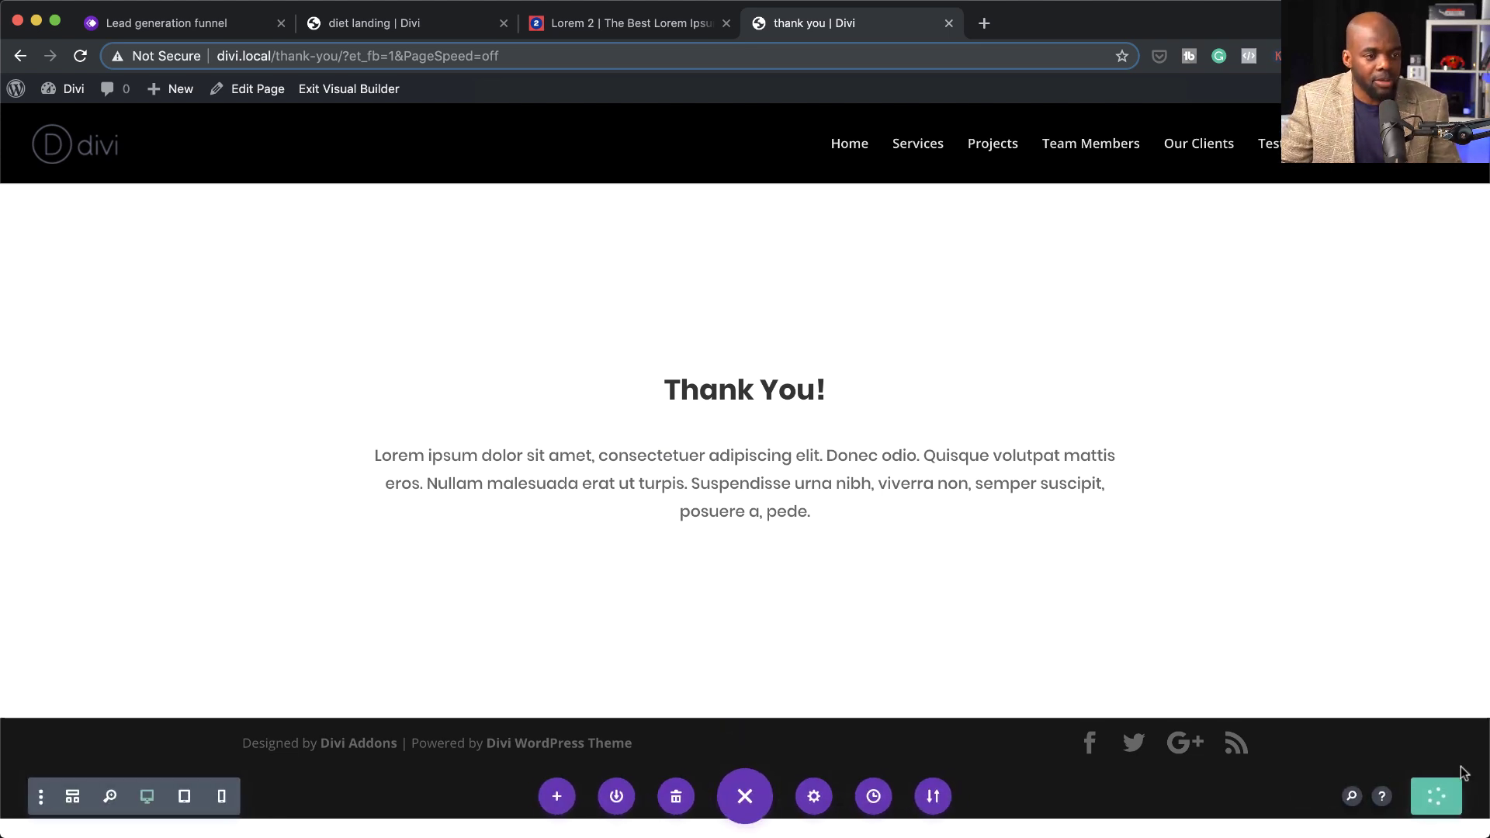
- Look over the diet landing page's optin form and examine the subscriber statistics in ConvertKit
key("super+2")
scroll(1326, 429, "down", 3)
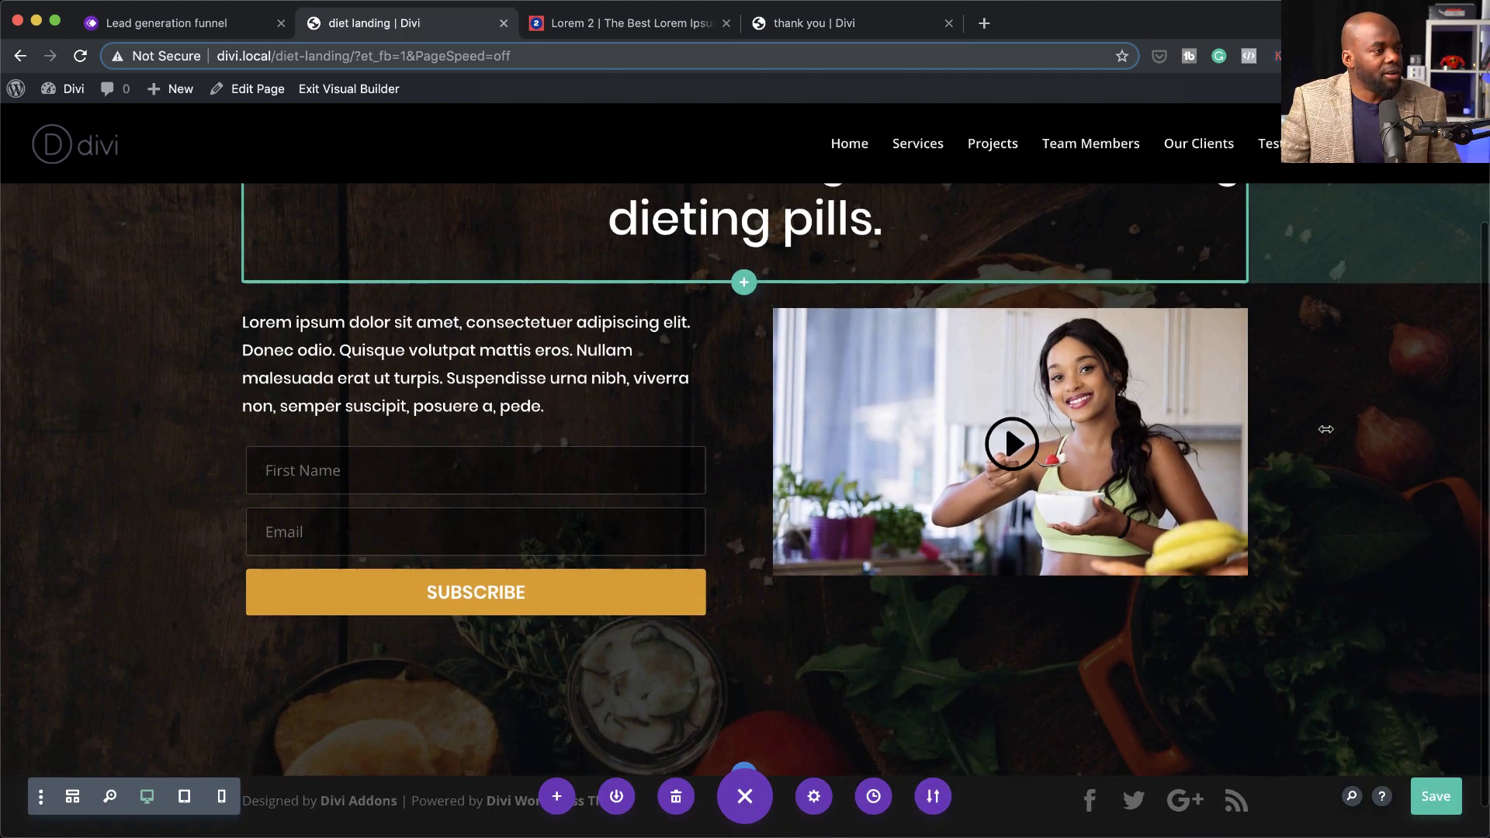
scroll(1325, 429, "down", 1)
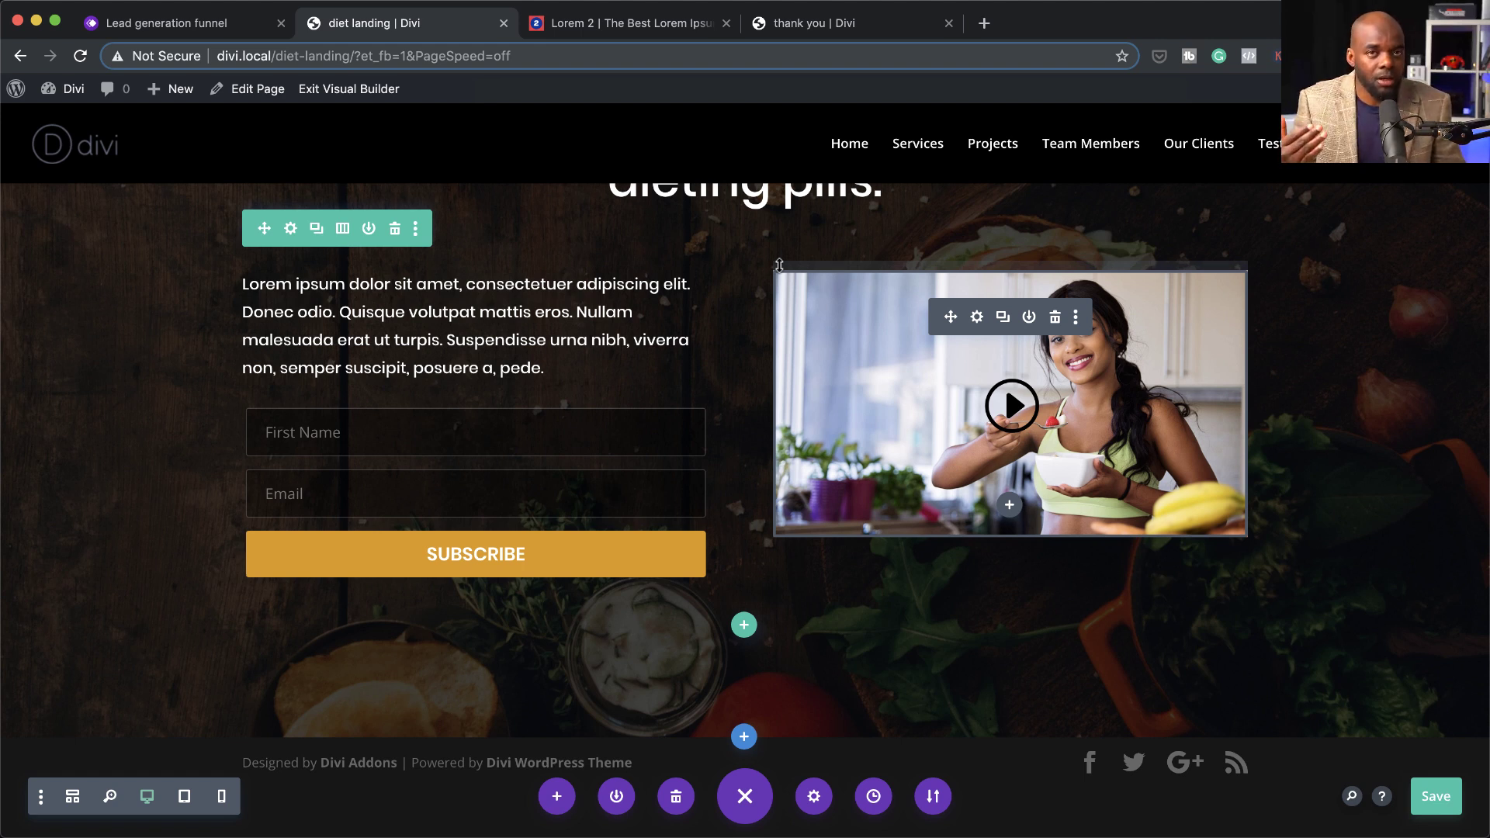
left_click(689, 28)
left_click(692, 53)
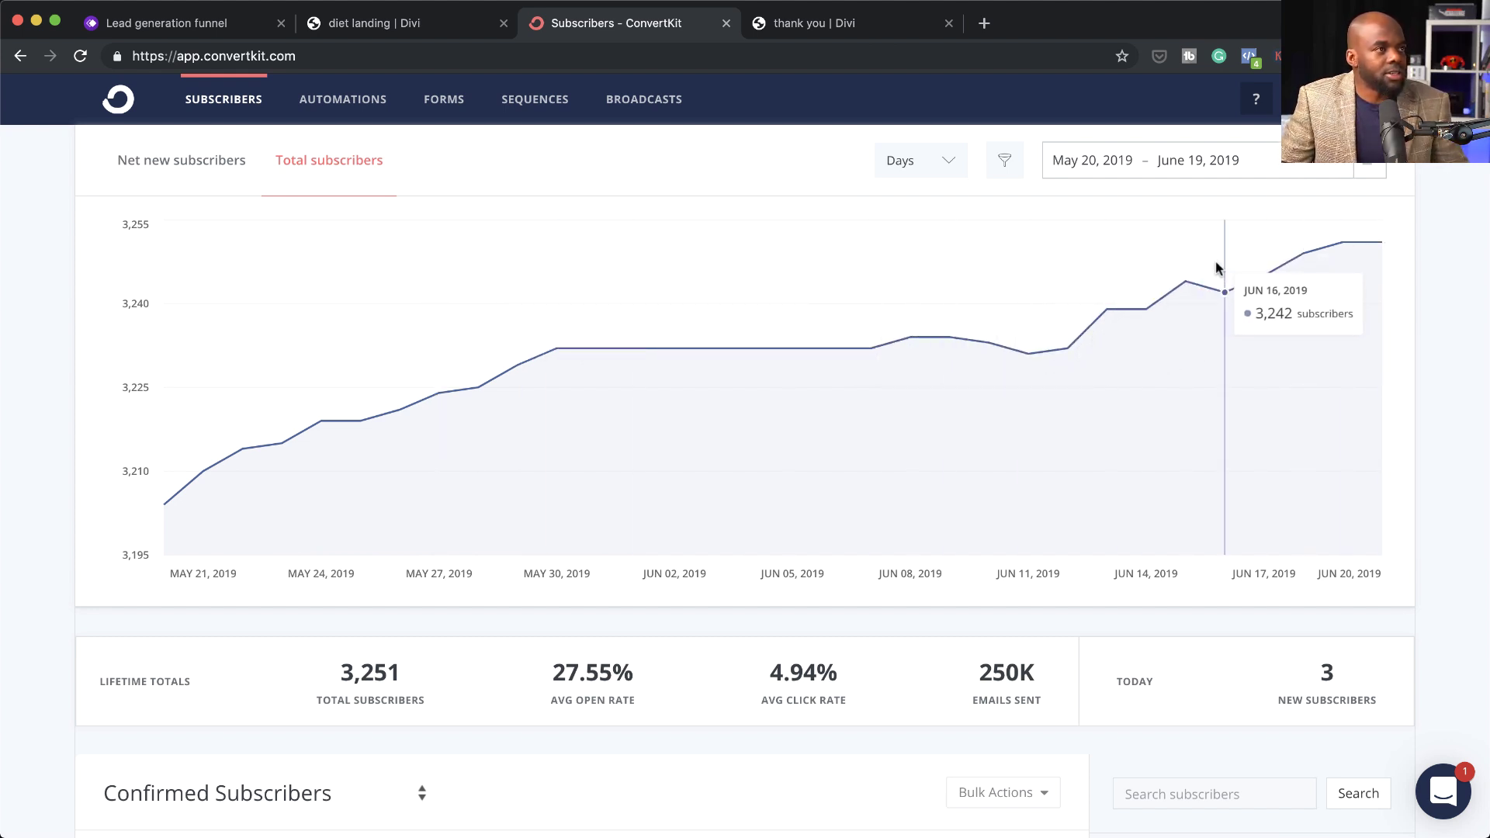
- Open the email optin module's settings on the diet landing page and set its email service provider to ConvertKit
left_click(388, 28)
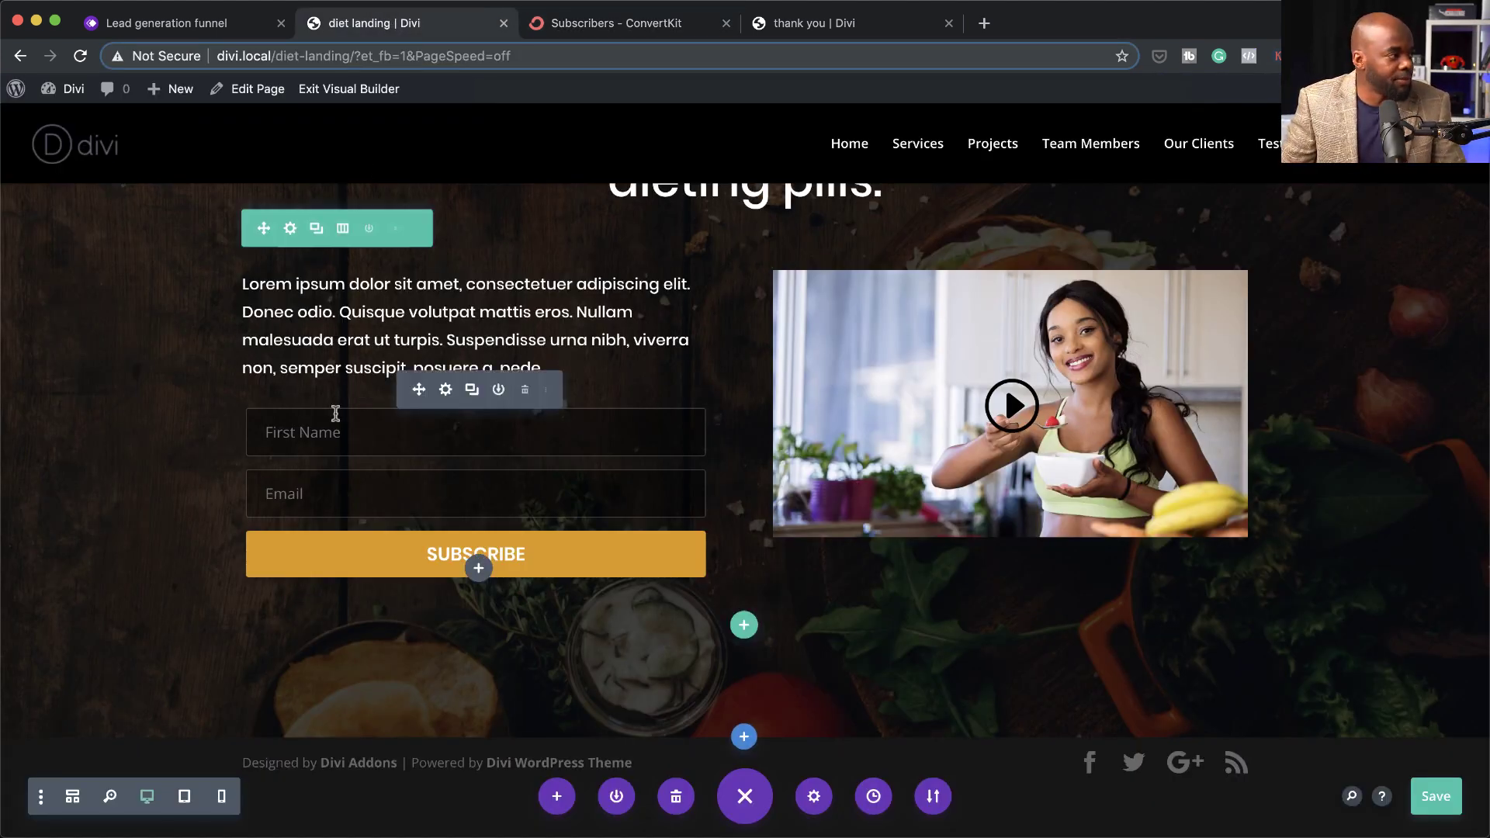
left_click(446, 391)
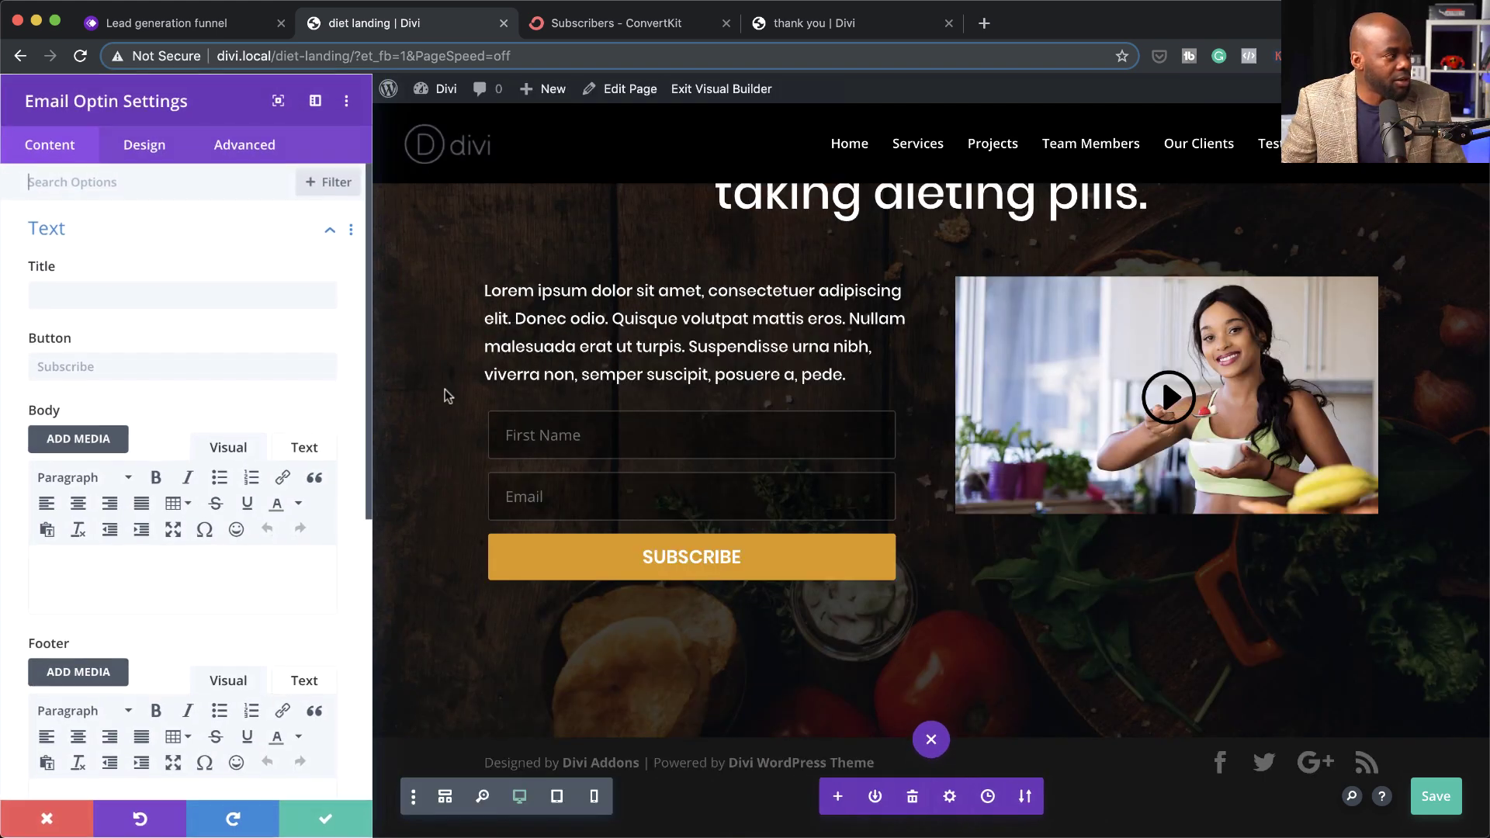
scroll(181, 559, "down", 5)
scroll(181, 560, "down", 3)
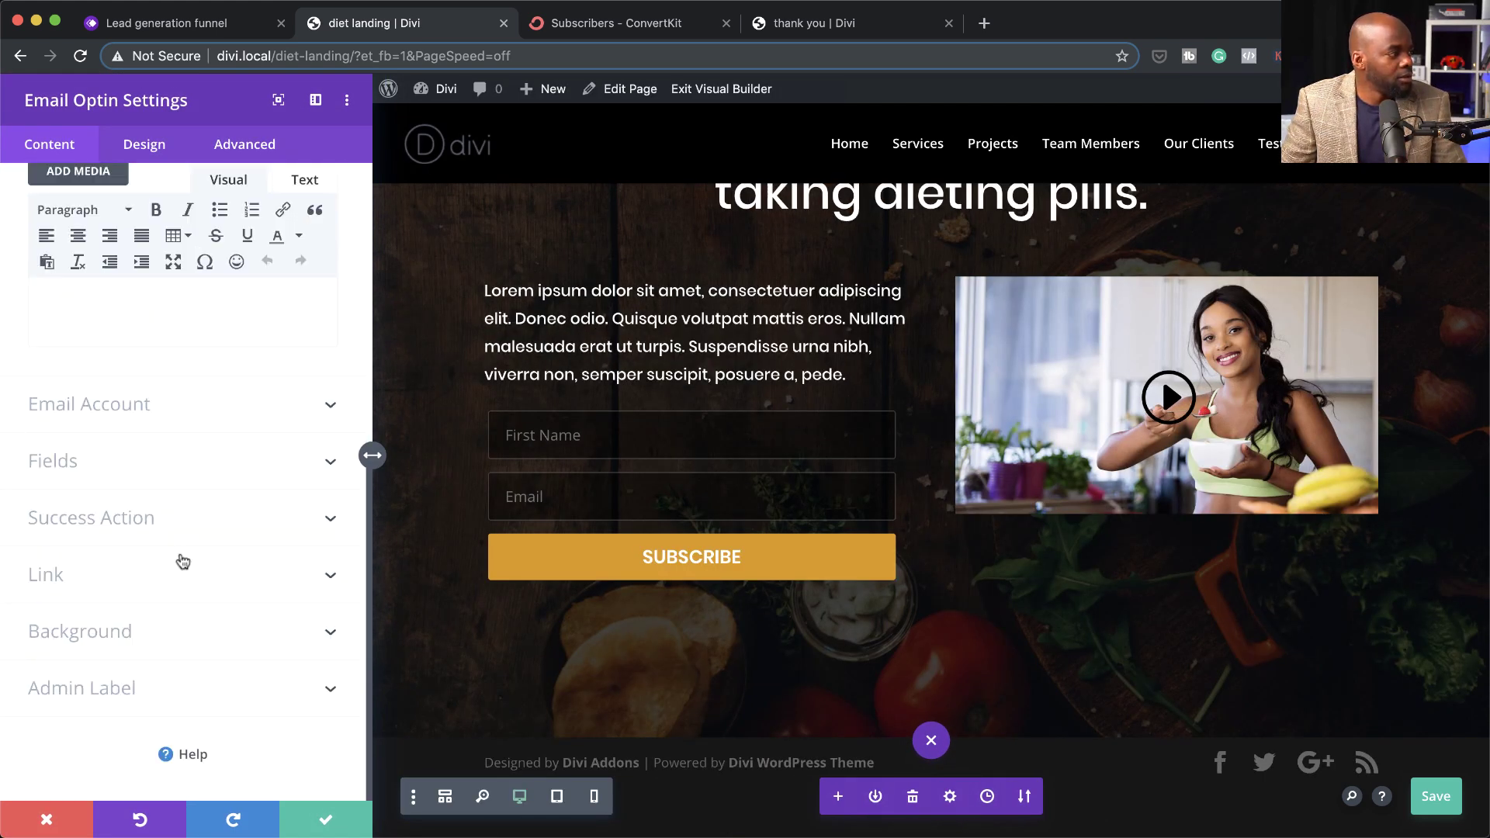
left_click(143, 411)
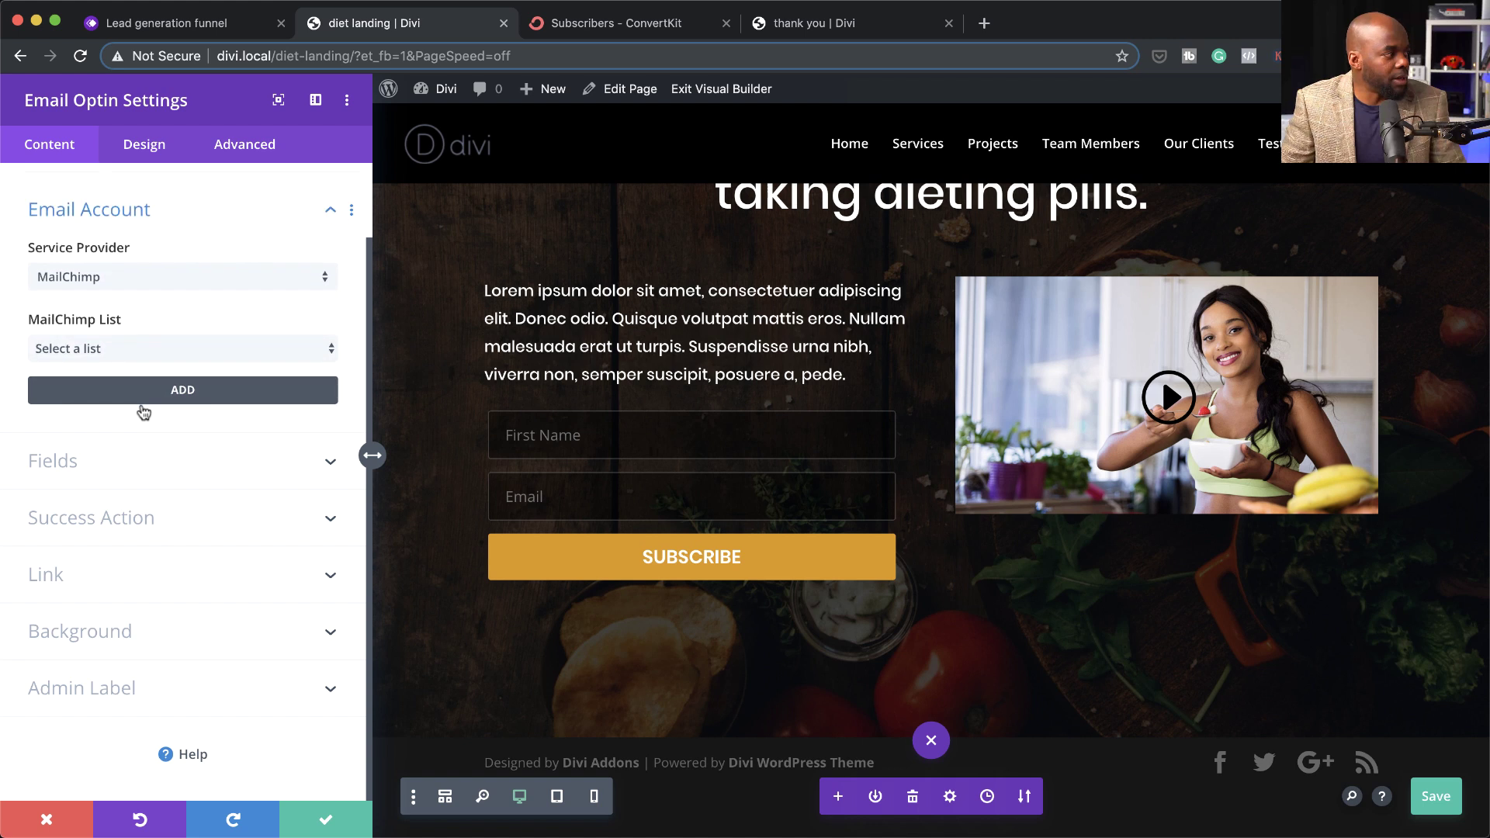
left_click(118, 284)
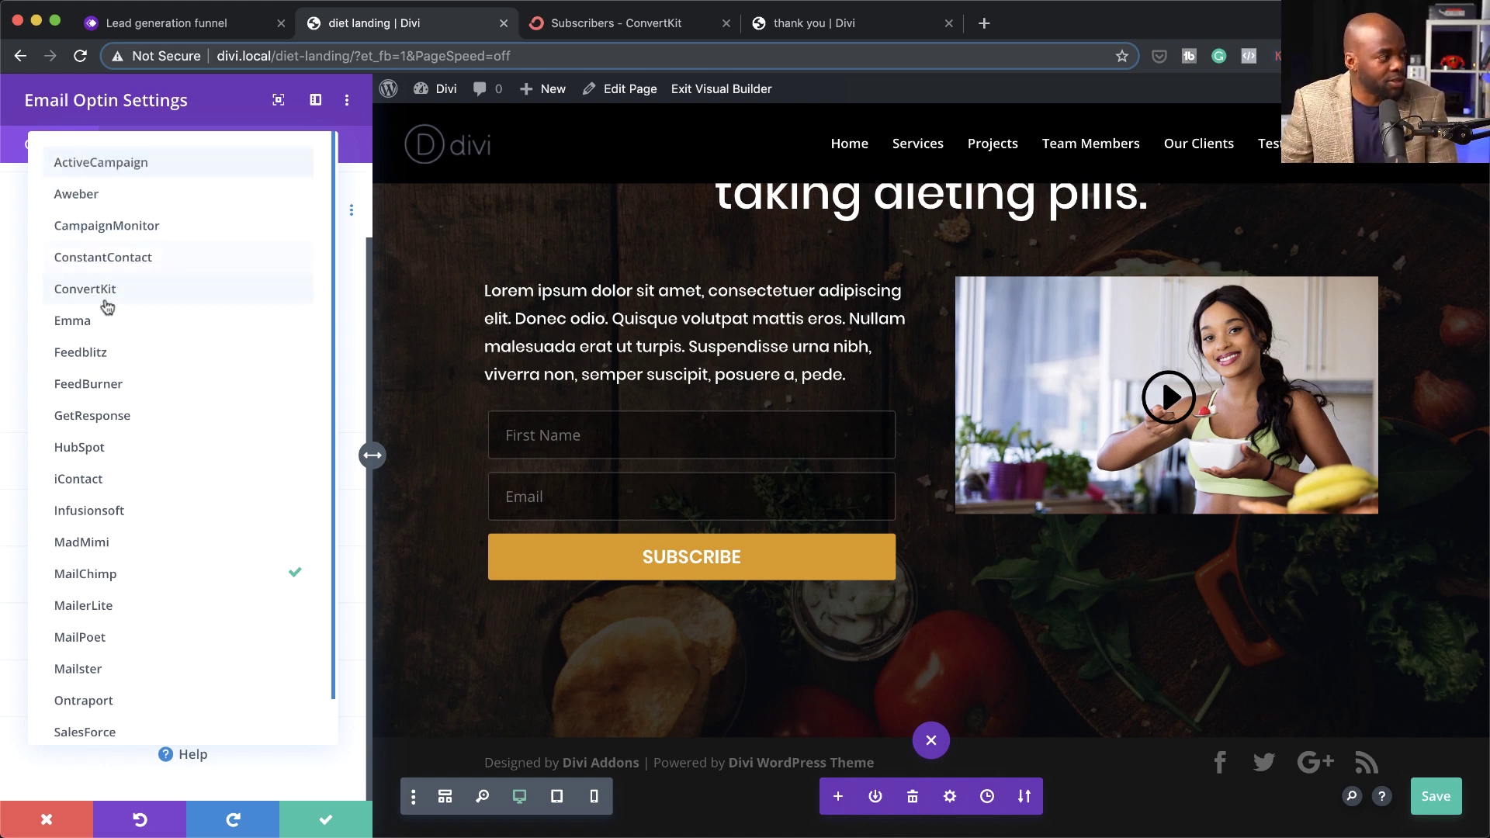
scroll(155, 630, "down", 1)
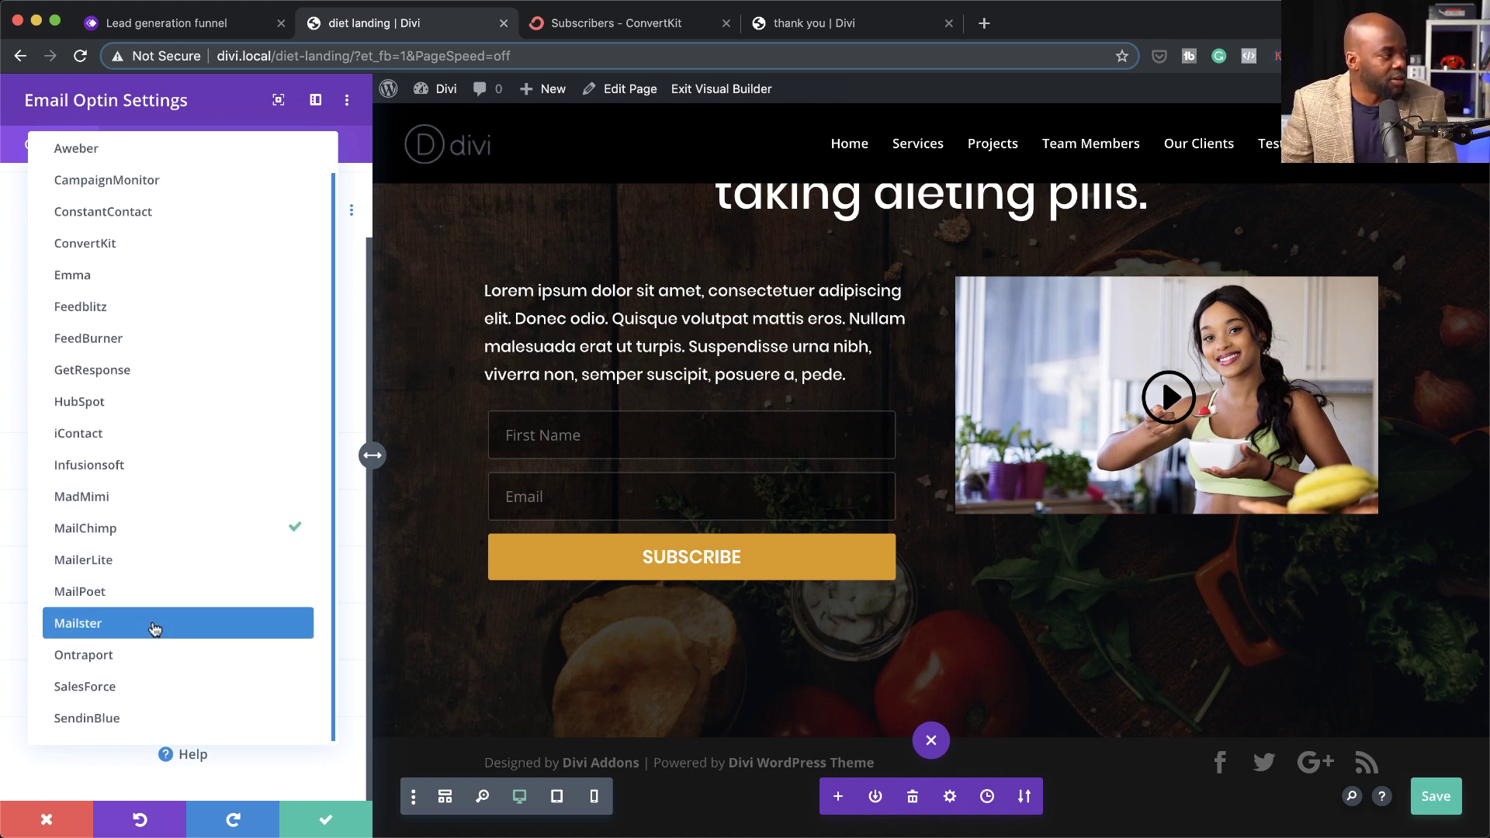
scroll(155, 621, "up", 1)
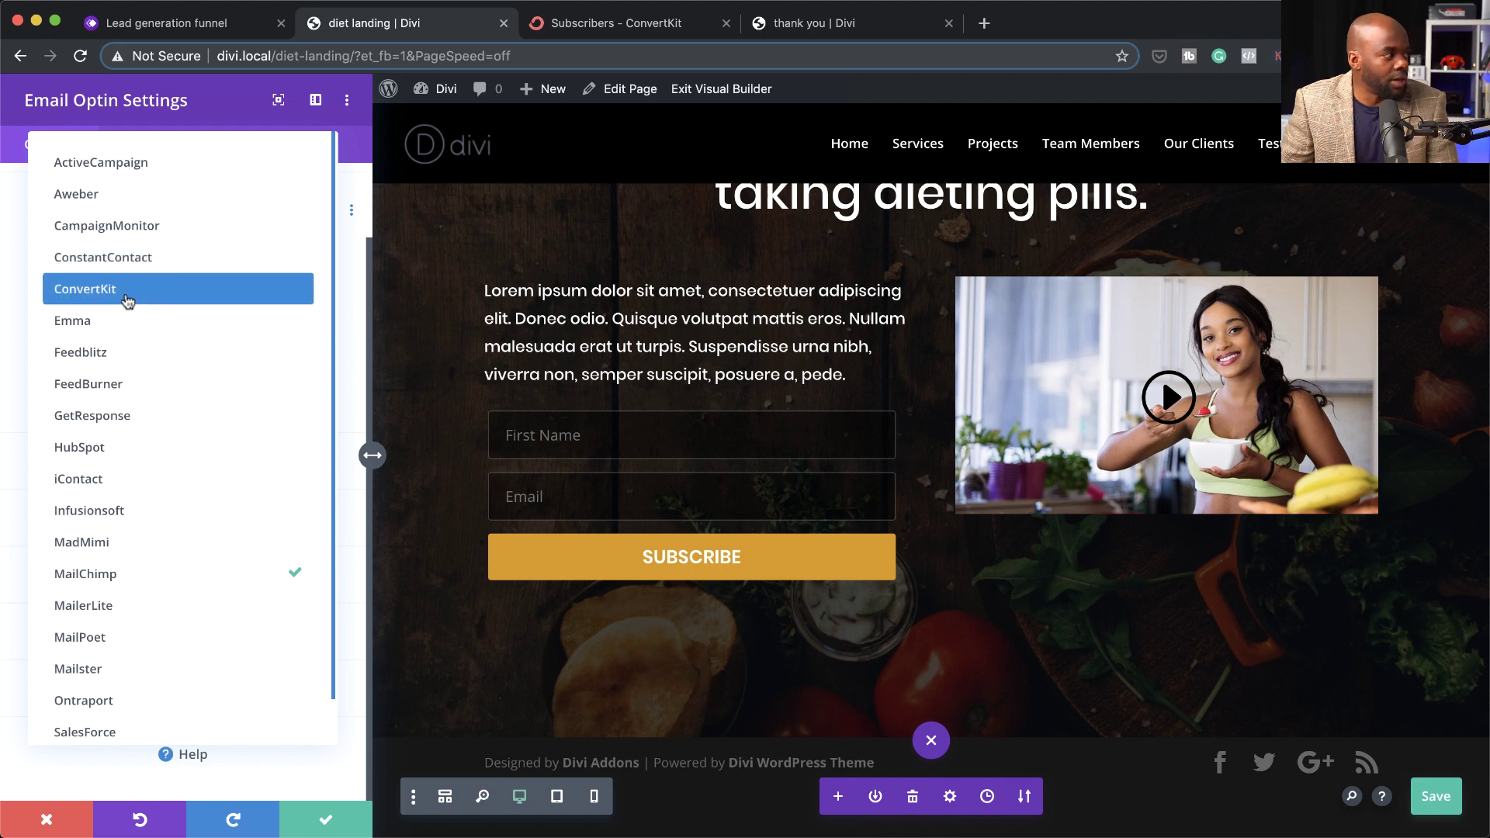
left_click(125, 297)
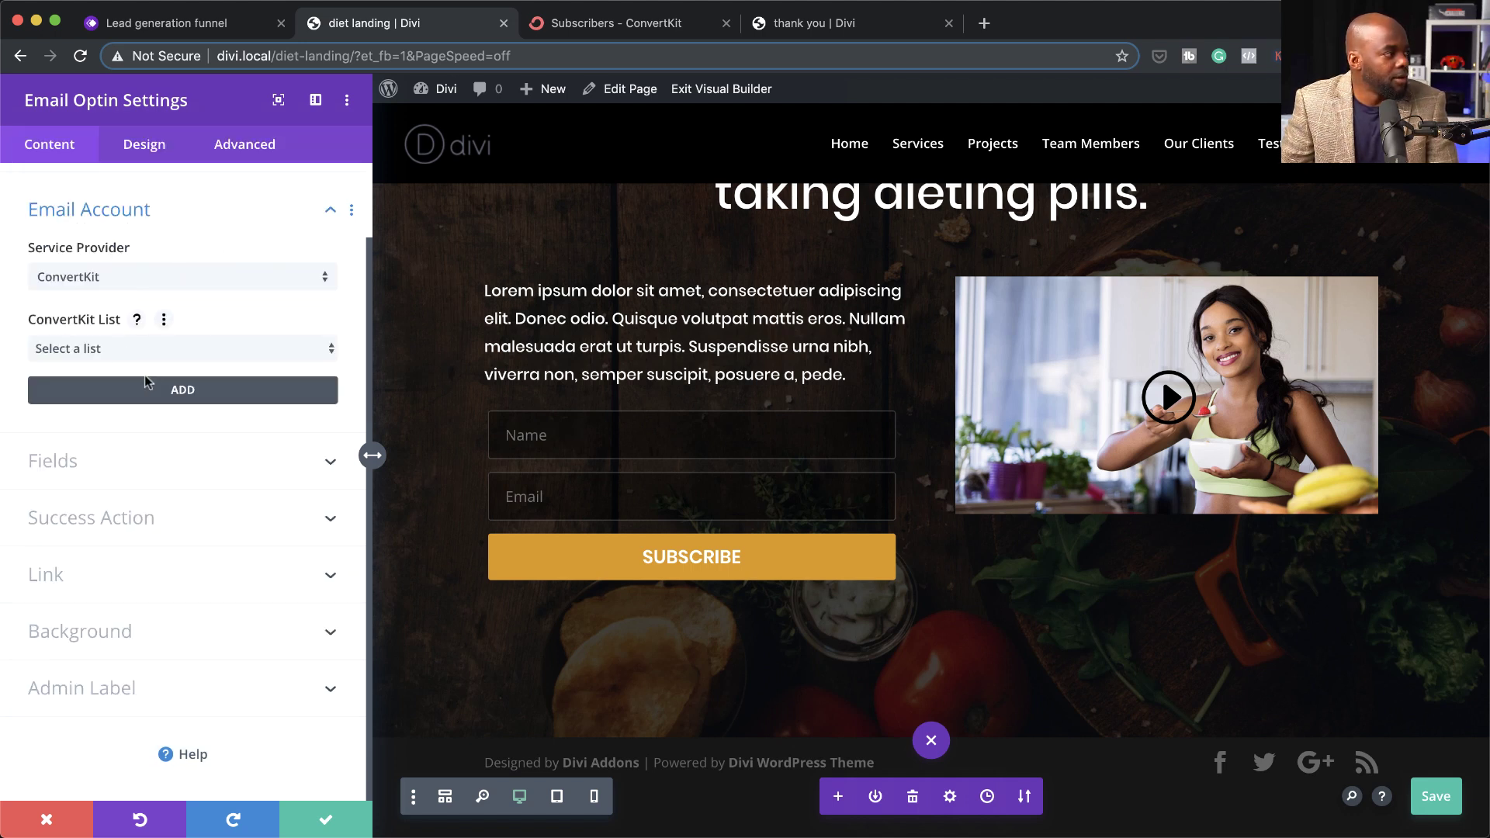
- Start adding a new ConvertKit account to the optin module and enter the account name
left_click(125, 351)
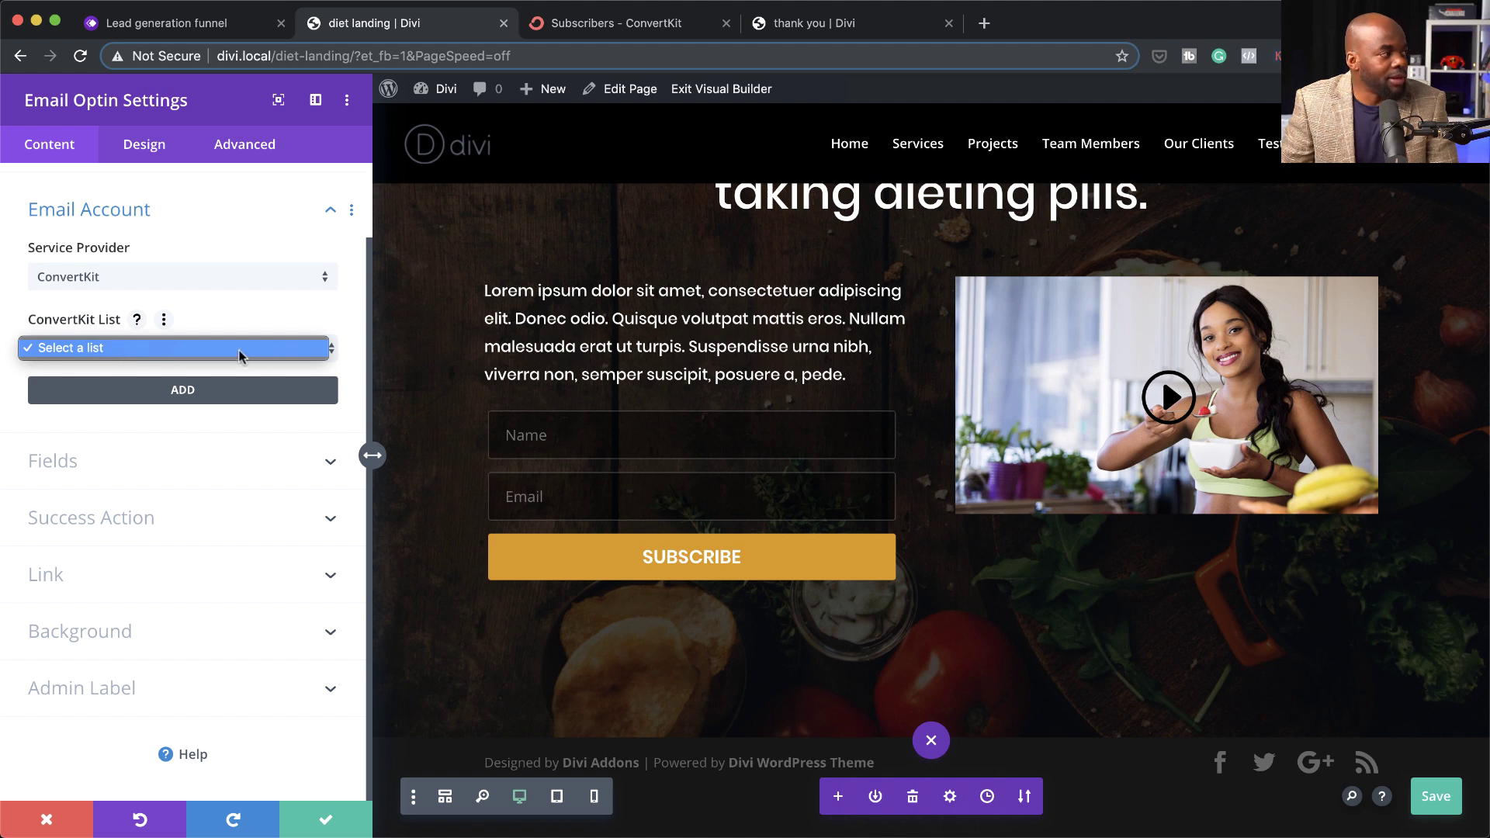
left_click(259, 354)
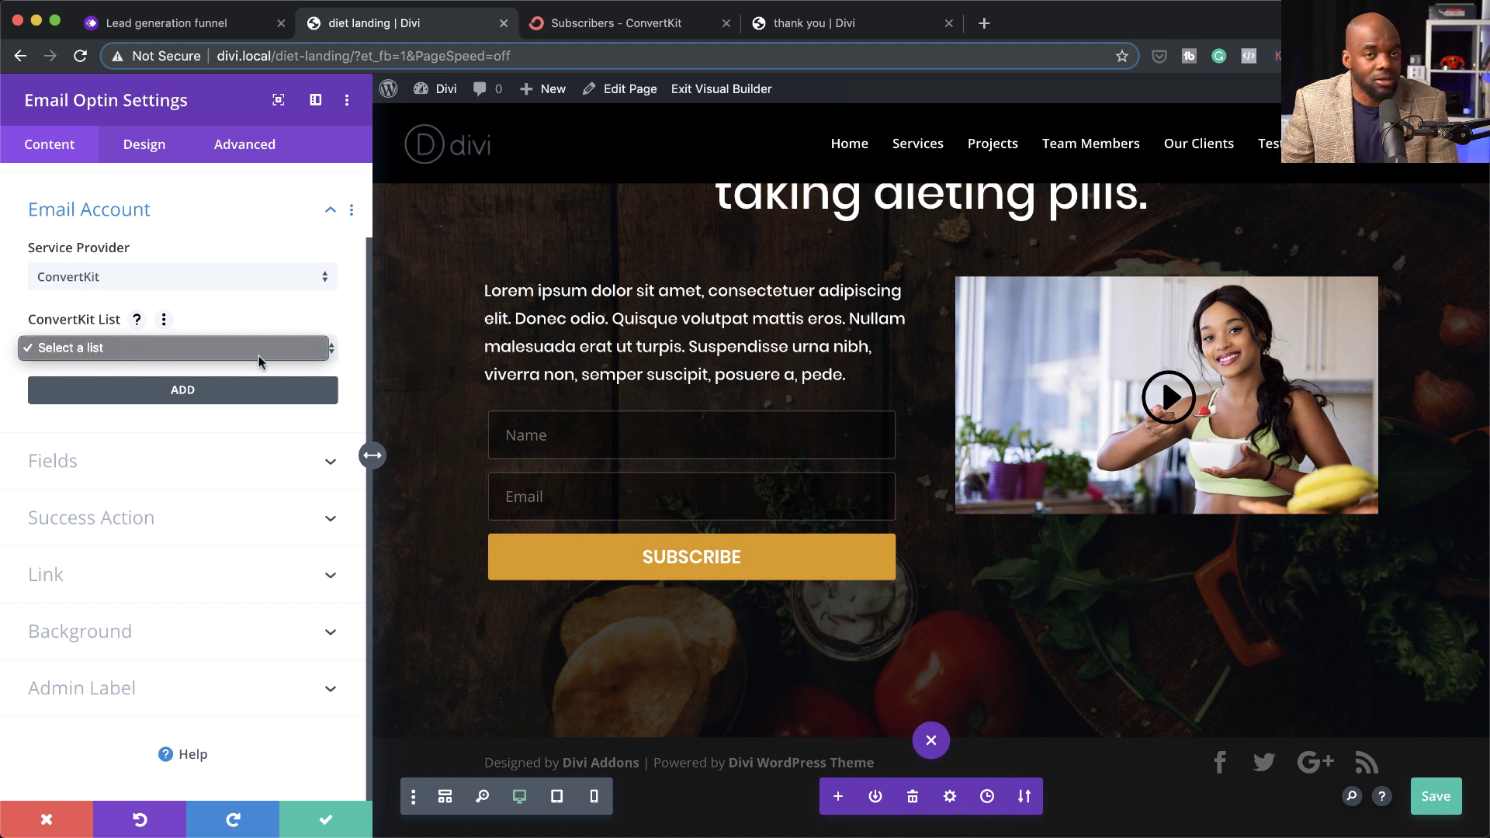
left_click(187, 399)
left_click(187, 397)
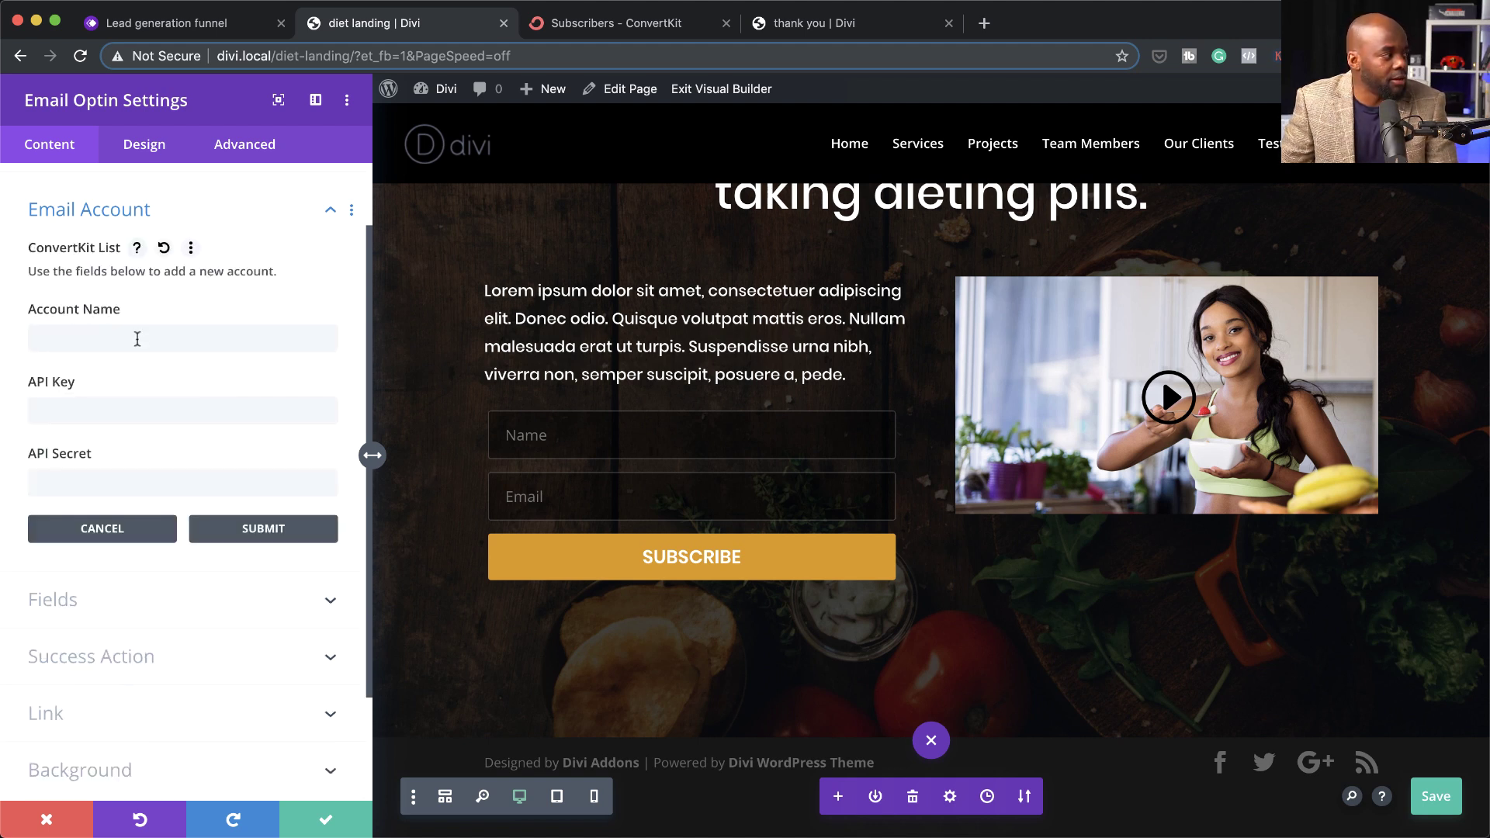
left_click(139, 333)
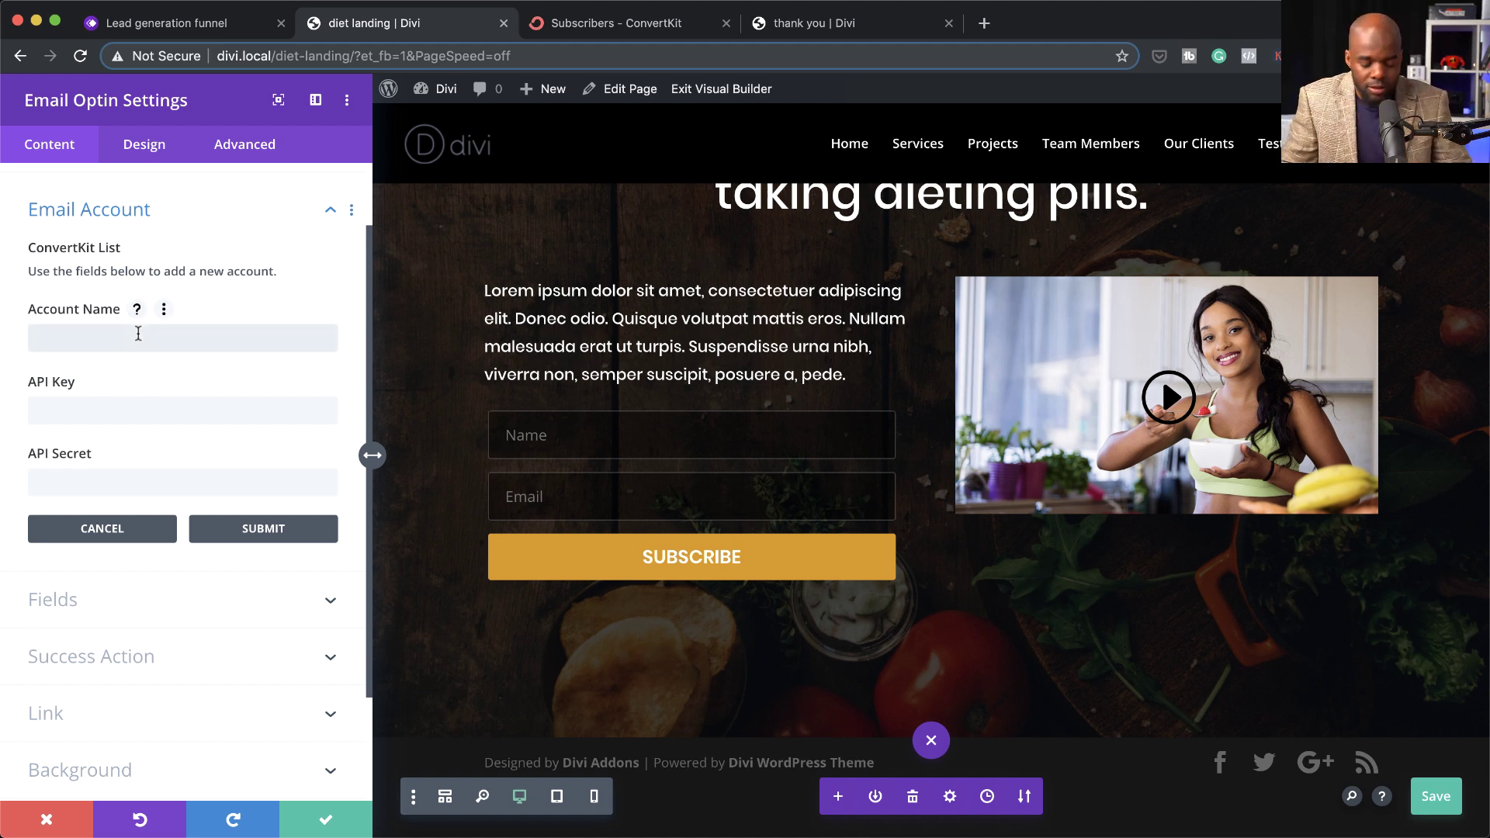
type("Mak")
- Copy the API key and API secret from the ConvertKit account settings into the optin's new account fields and submit the account
left_click(143, 411)
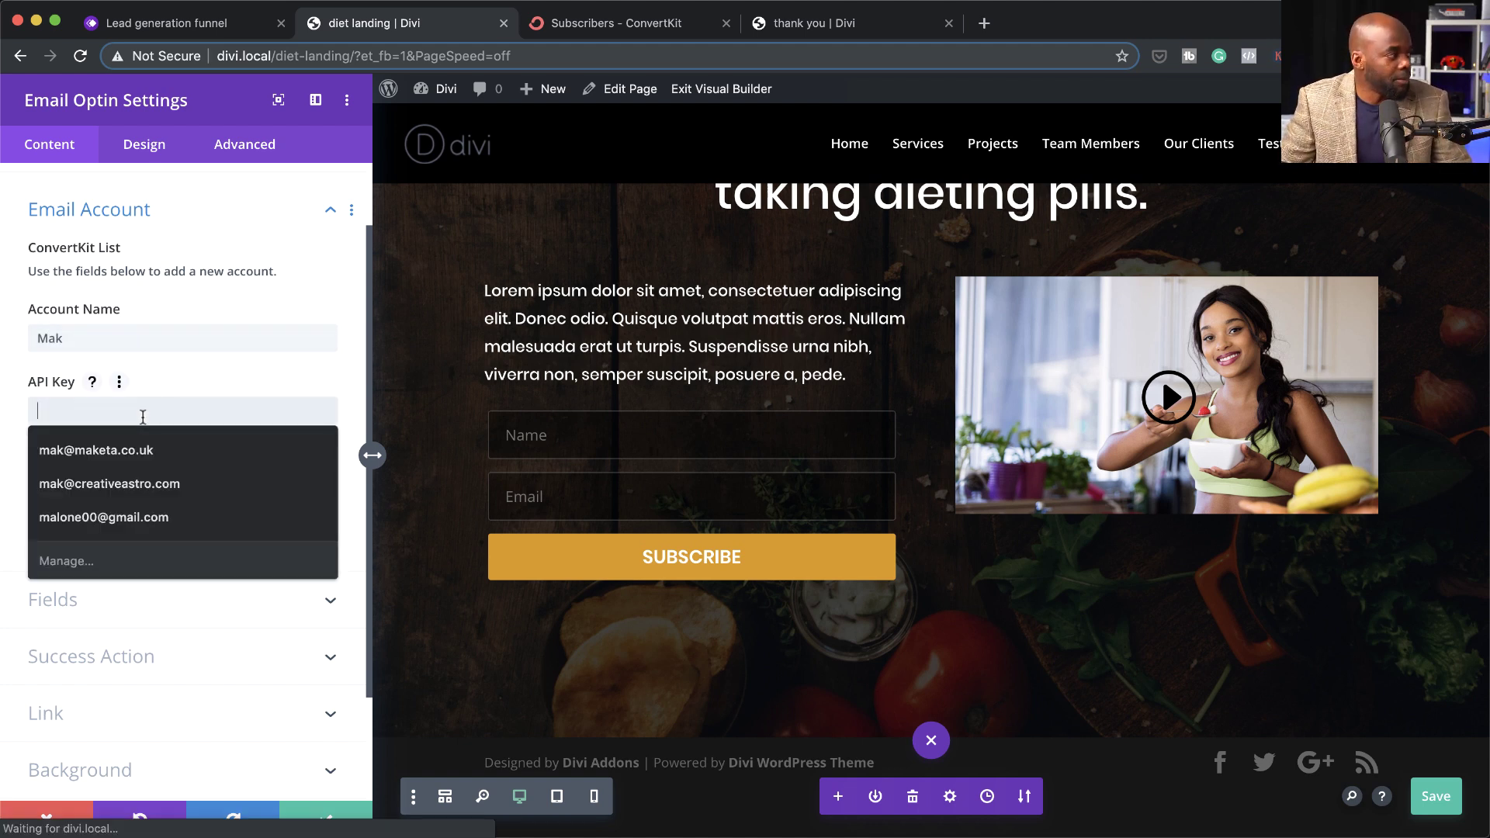
left_click(149, 409)
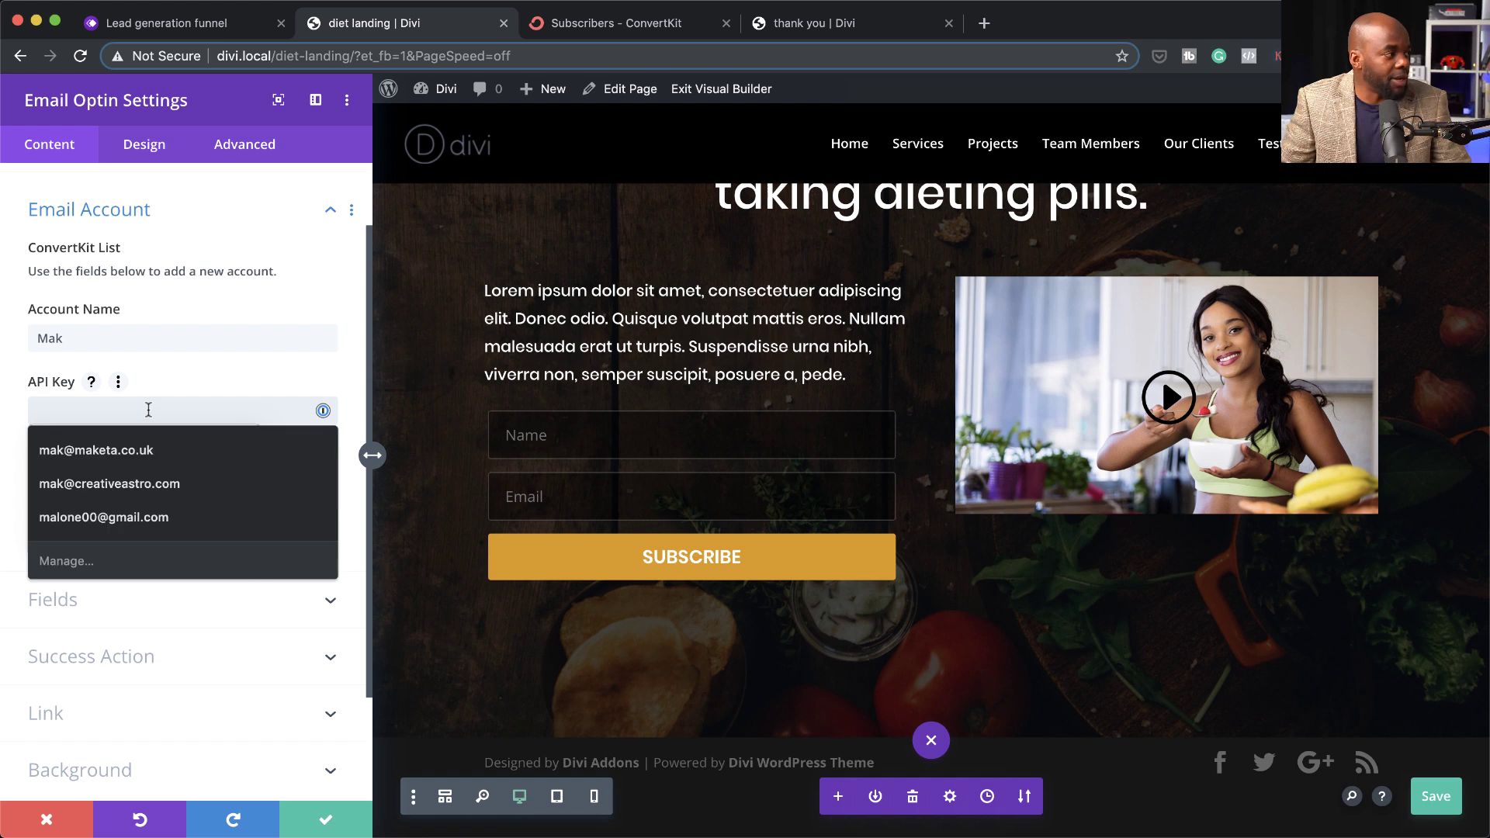
left_click(677, 28)
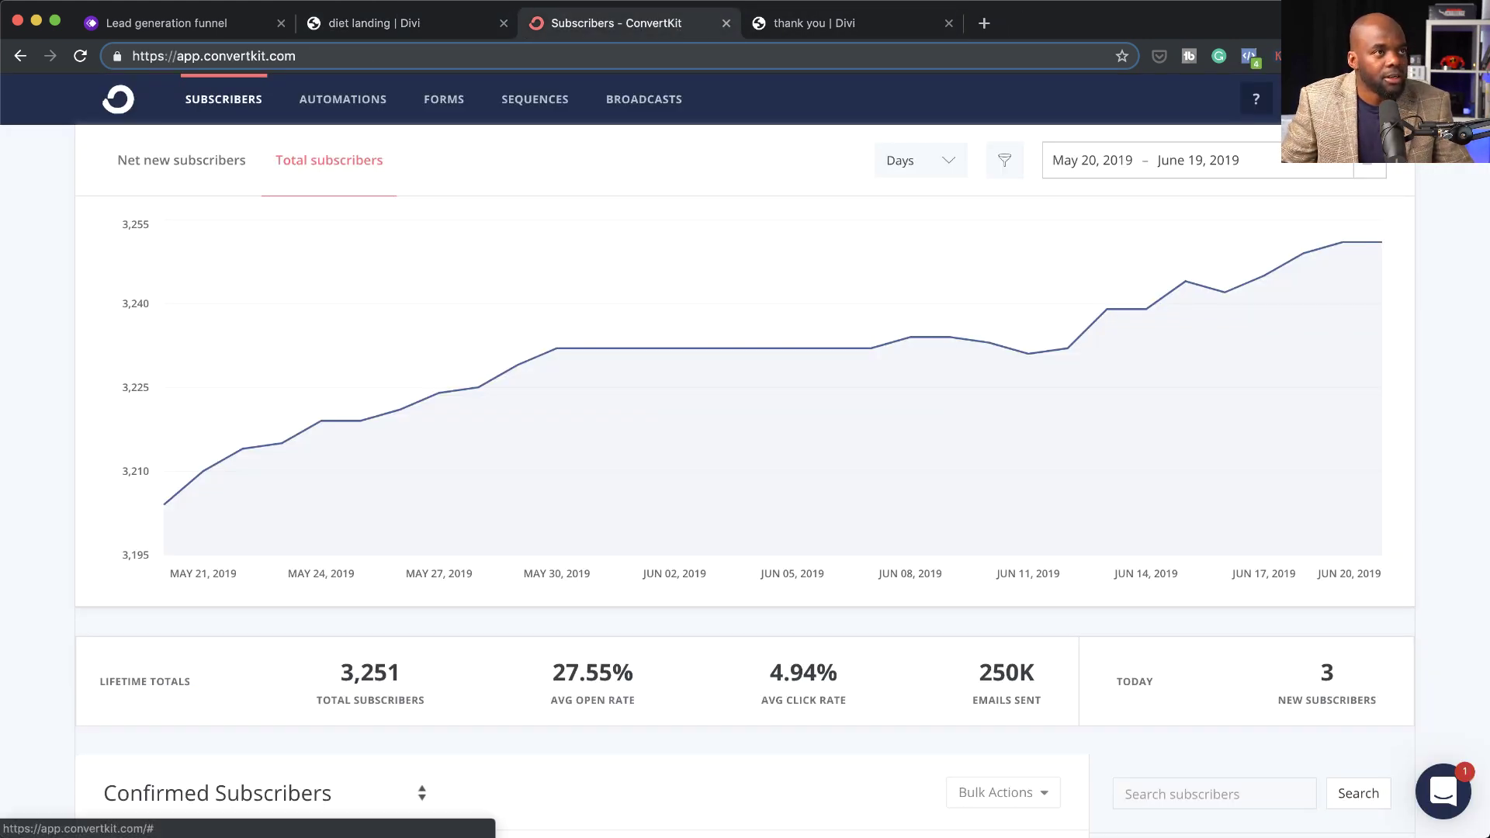
left_click(1369, 98)
left_click(1303, 139)
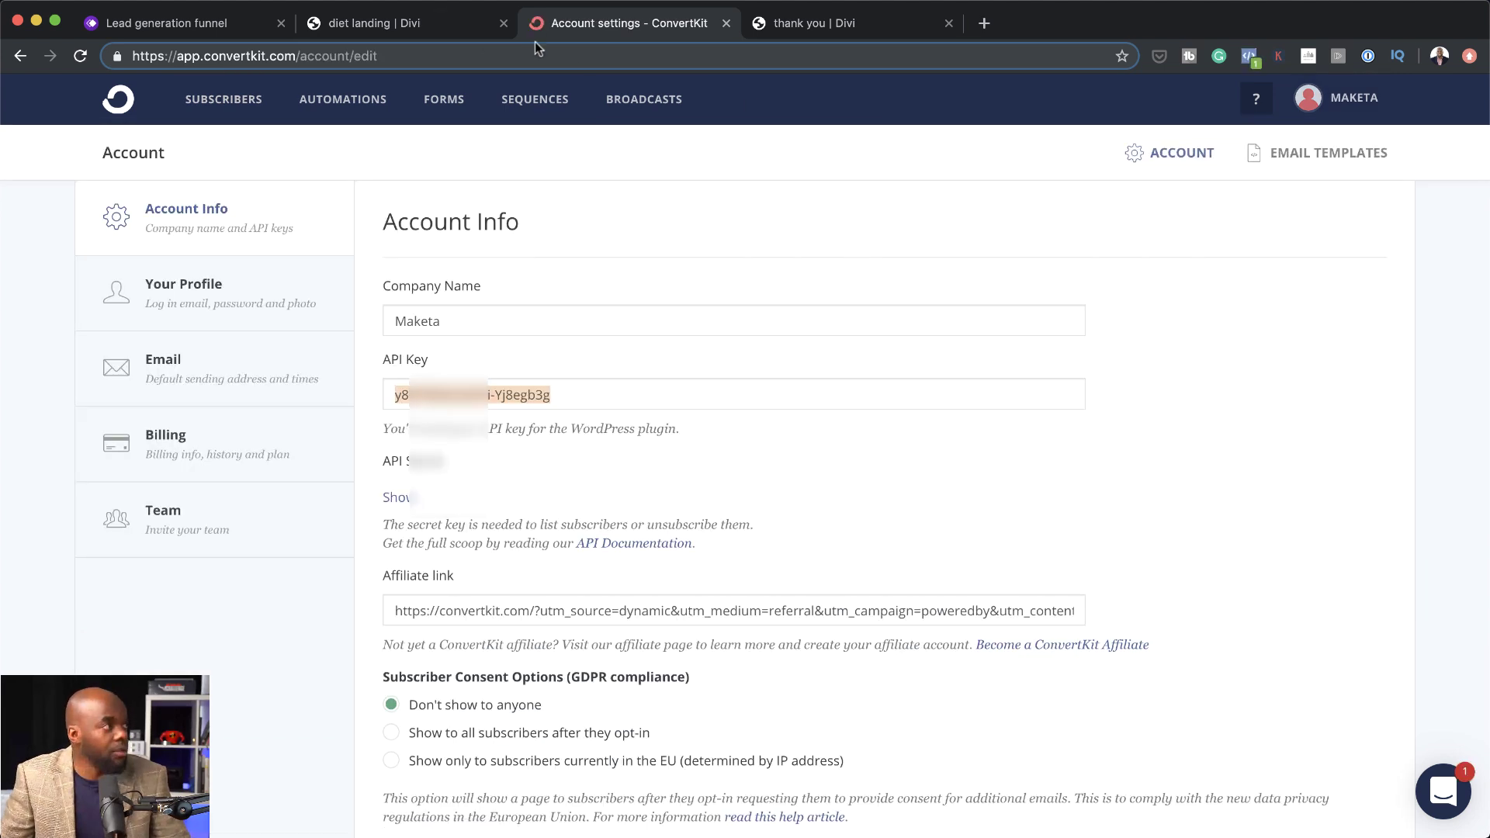
left_click(434, 23)
key("super+v")
key("Tab")
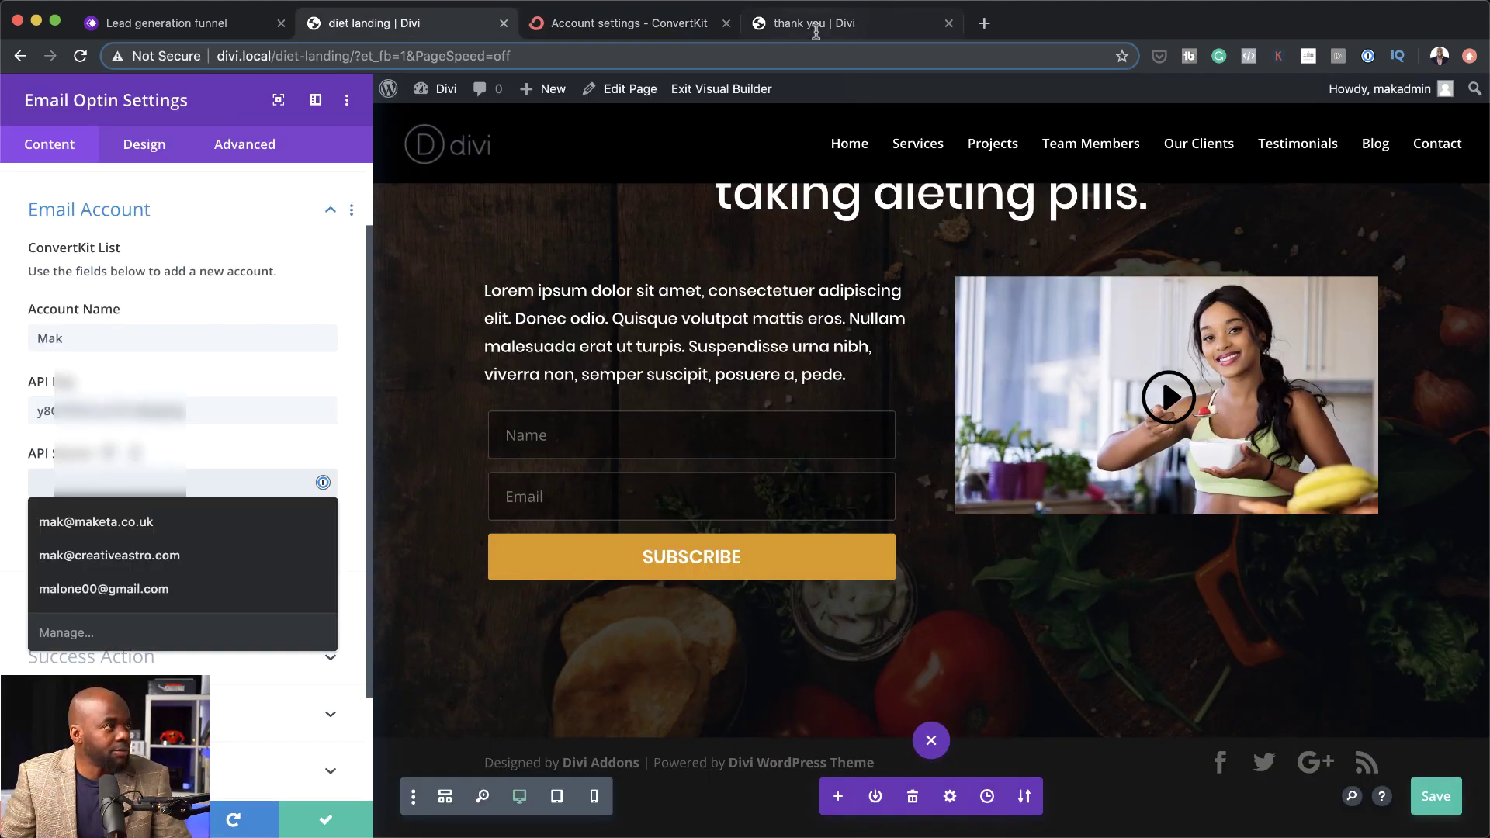
key("super+v")
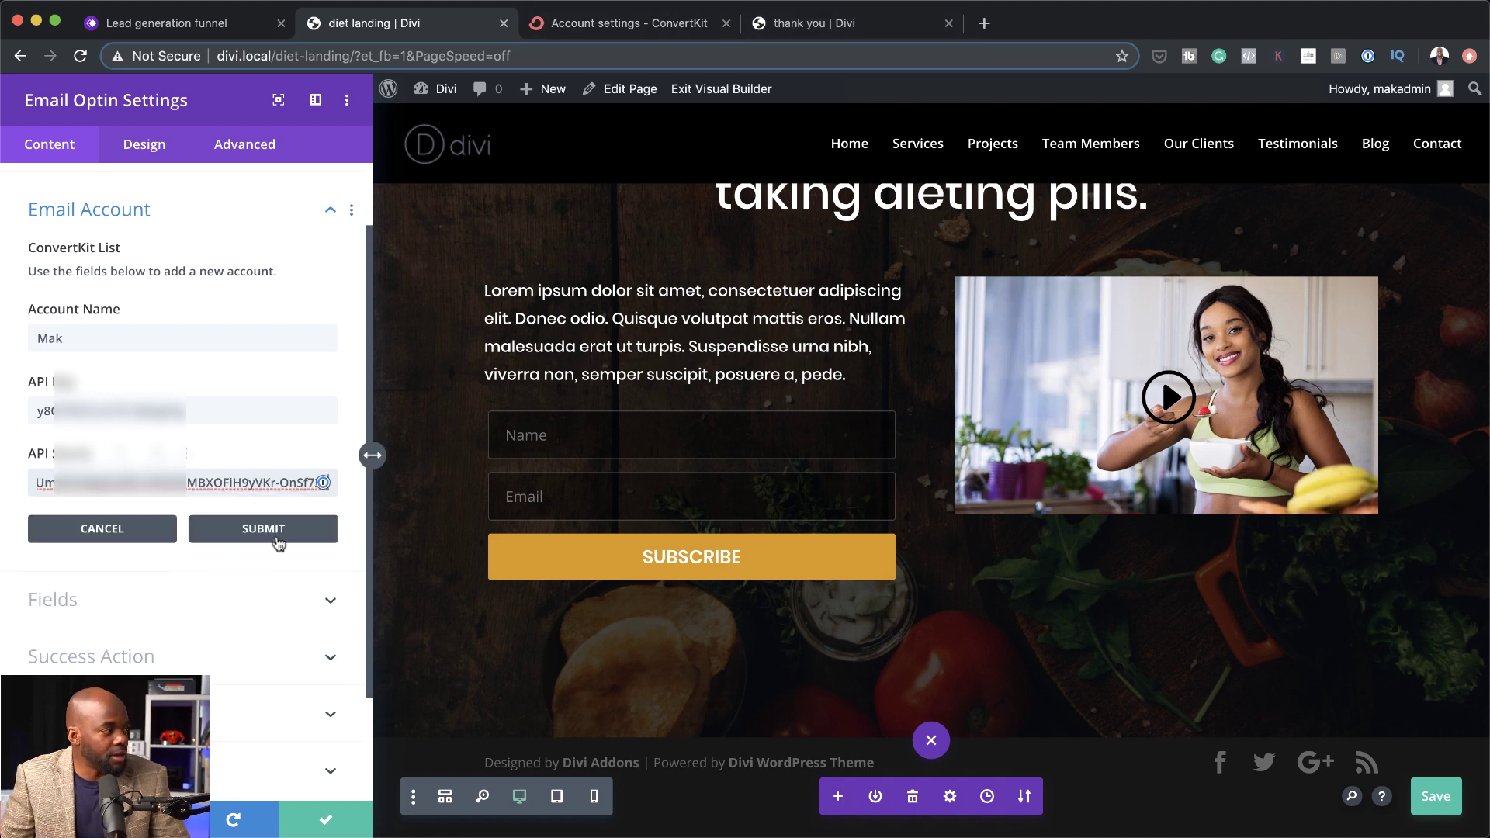
left_click(277, 530)
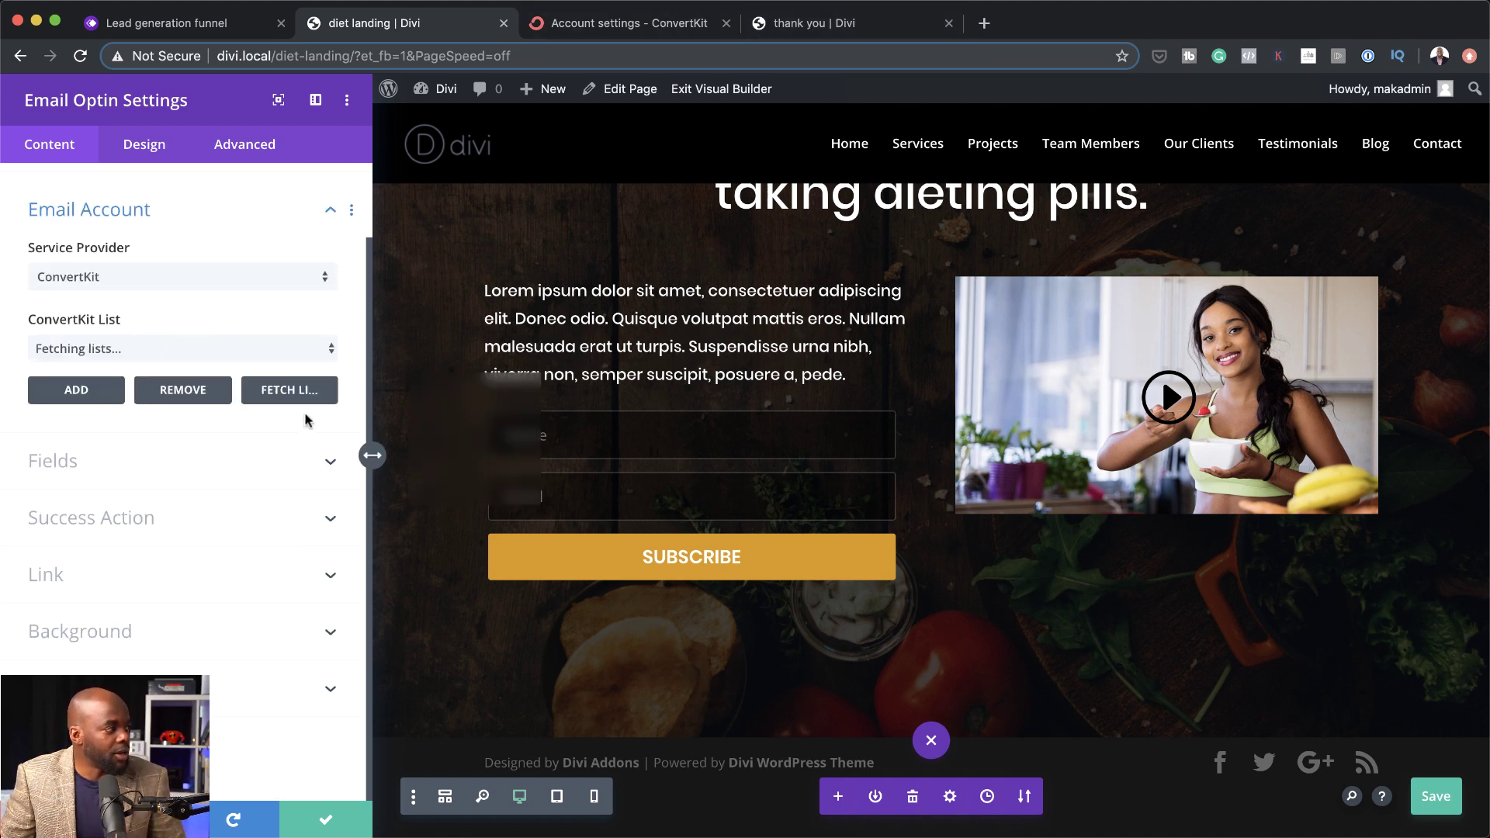
- Assign the FREE WordPress Gutenberg list to the optin, check its success action, and save the module settings and the page
left_click(250, 350)
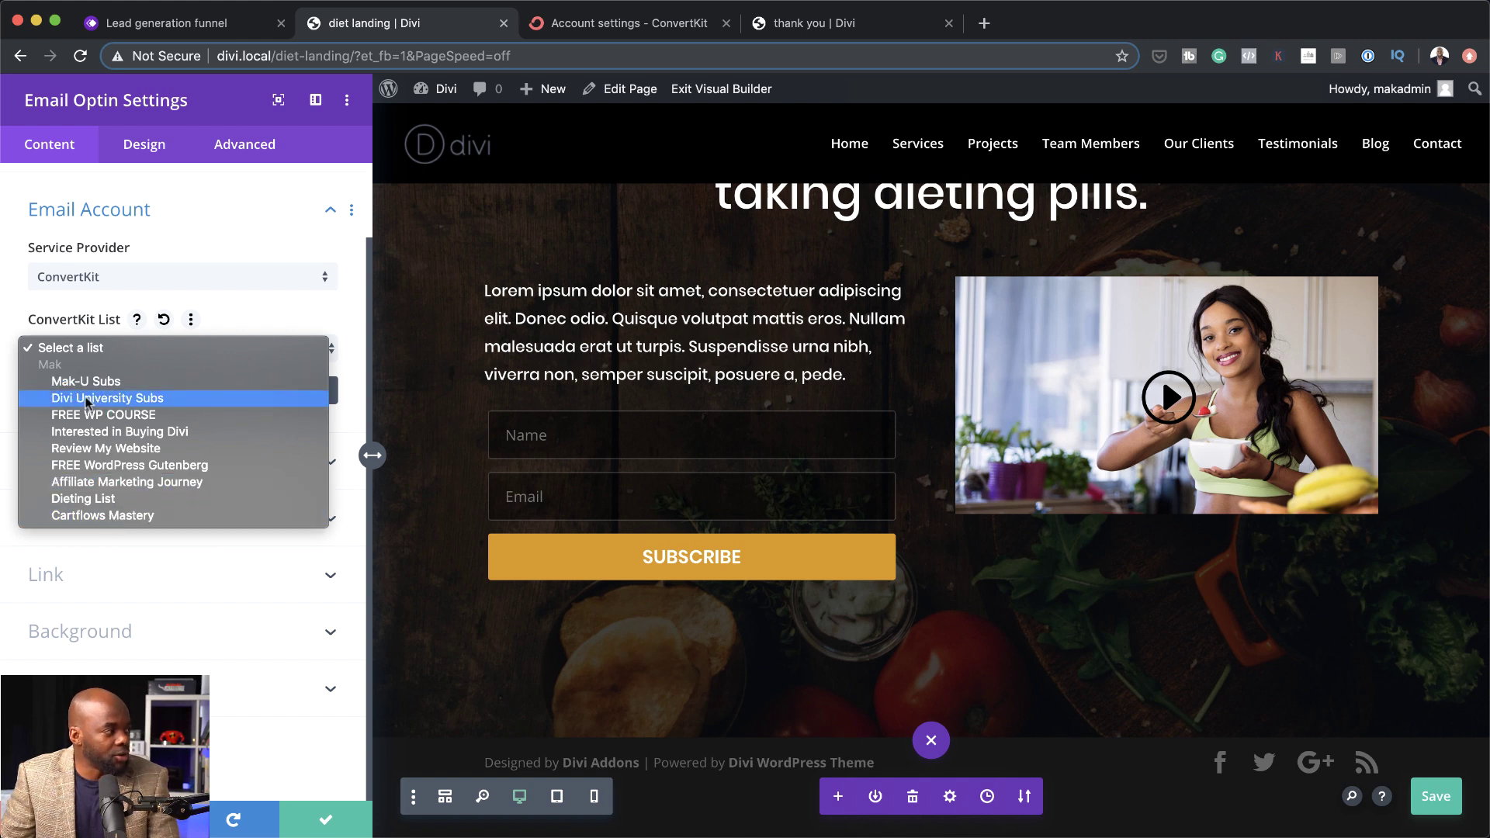
left_click(169, 465)
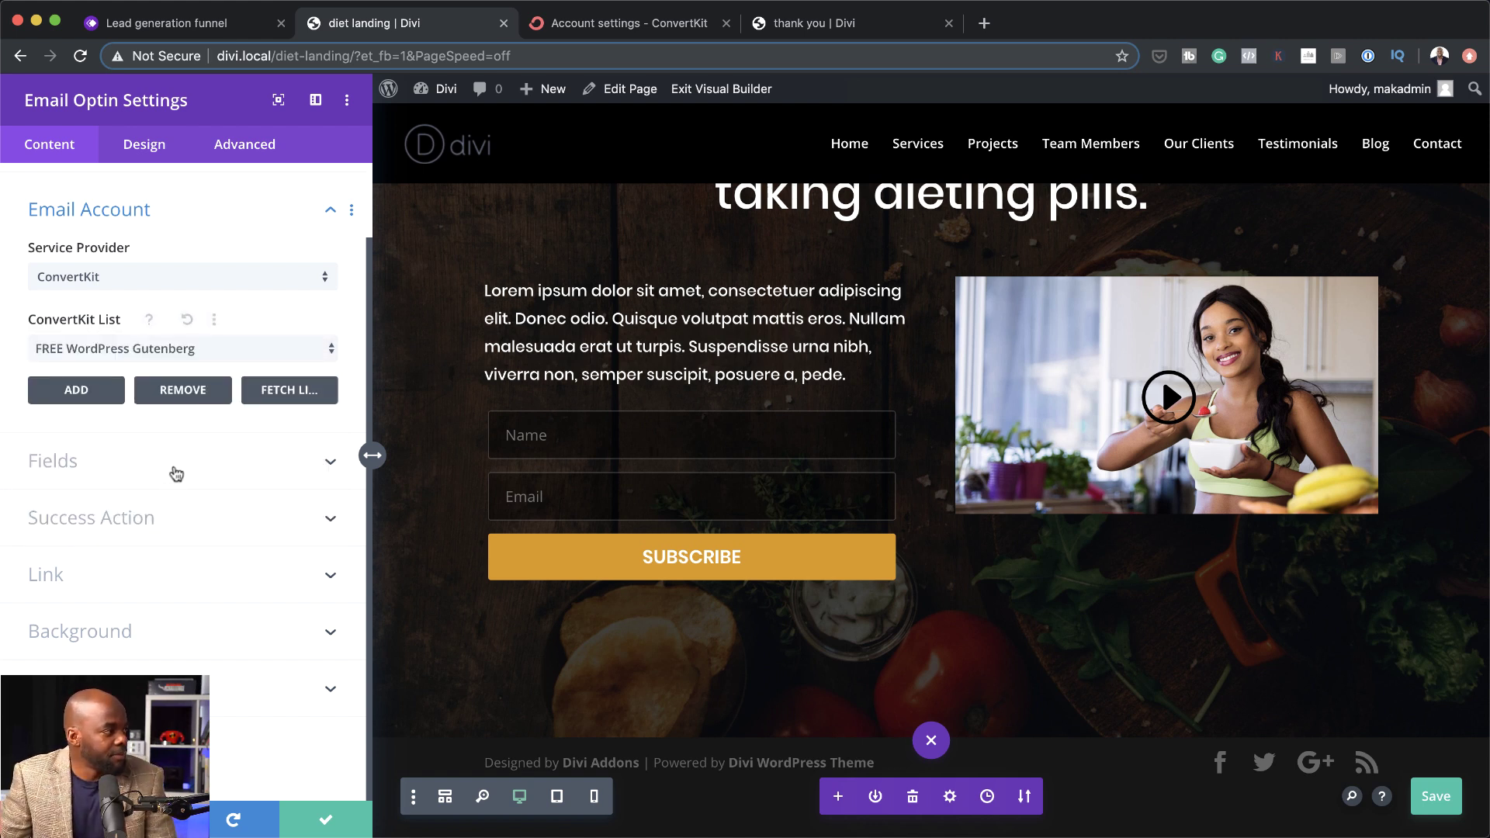
left_click(186, 519)
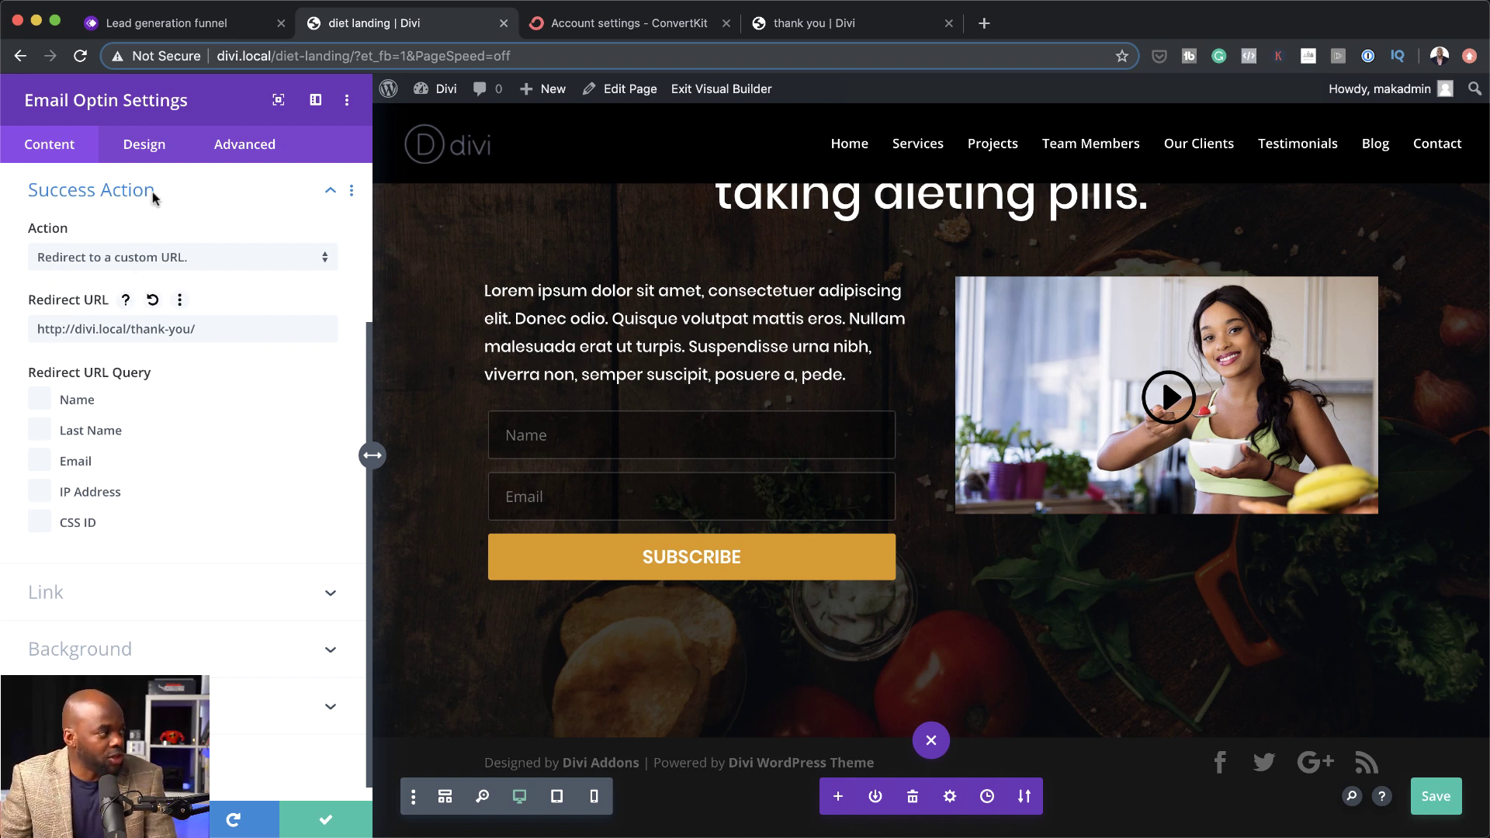
left_click(325, 822)
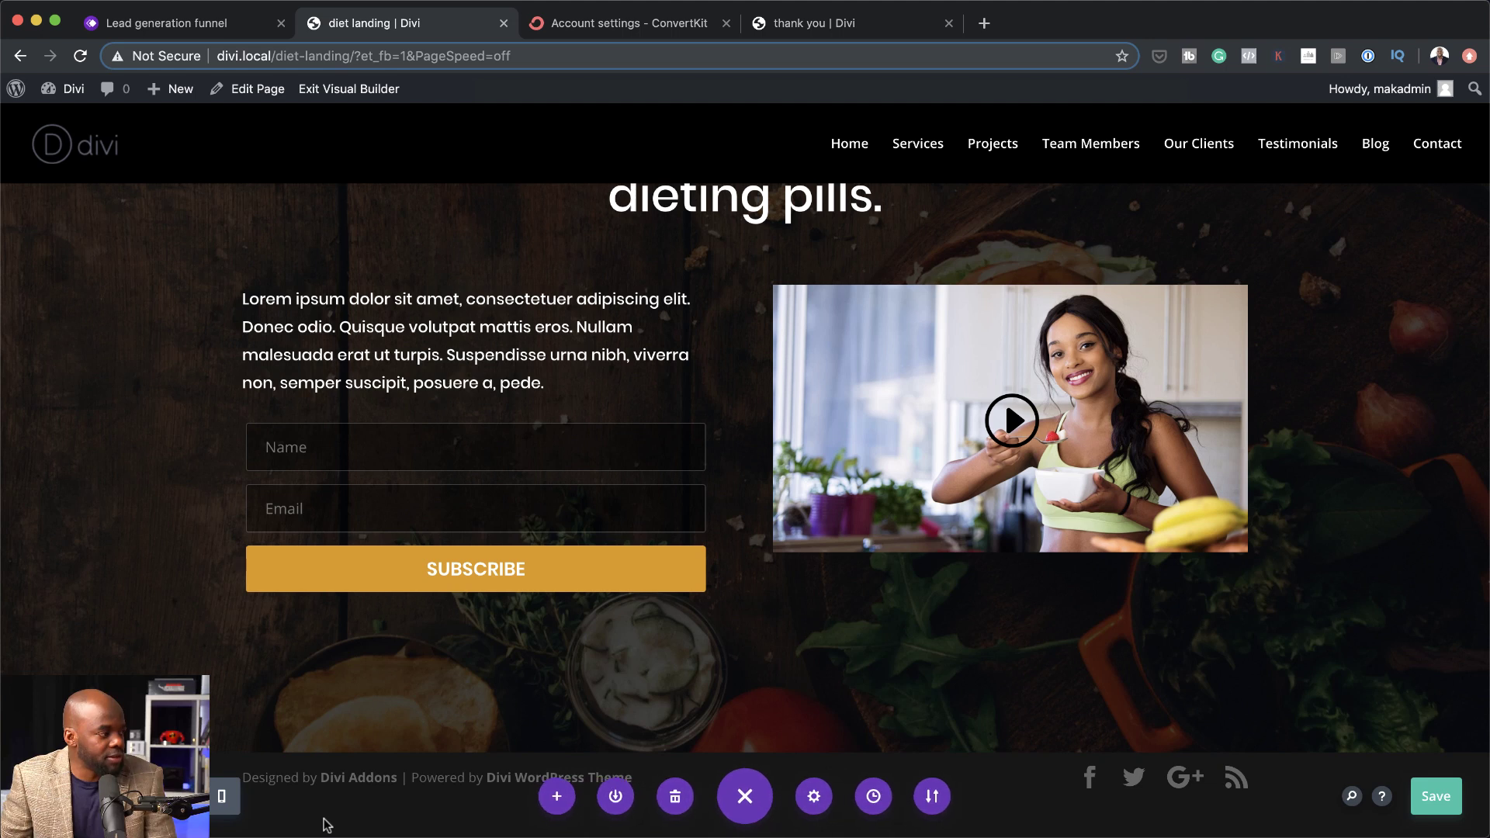
left_click(1439, 802)
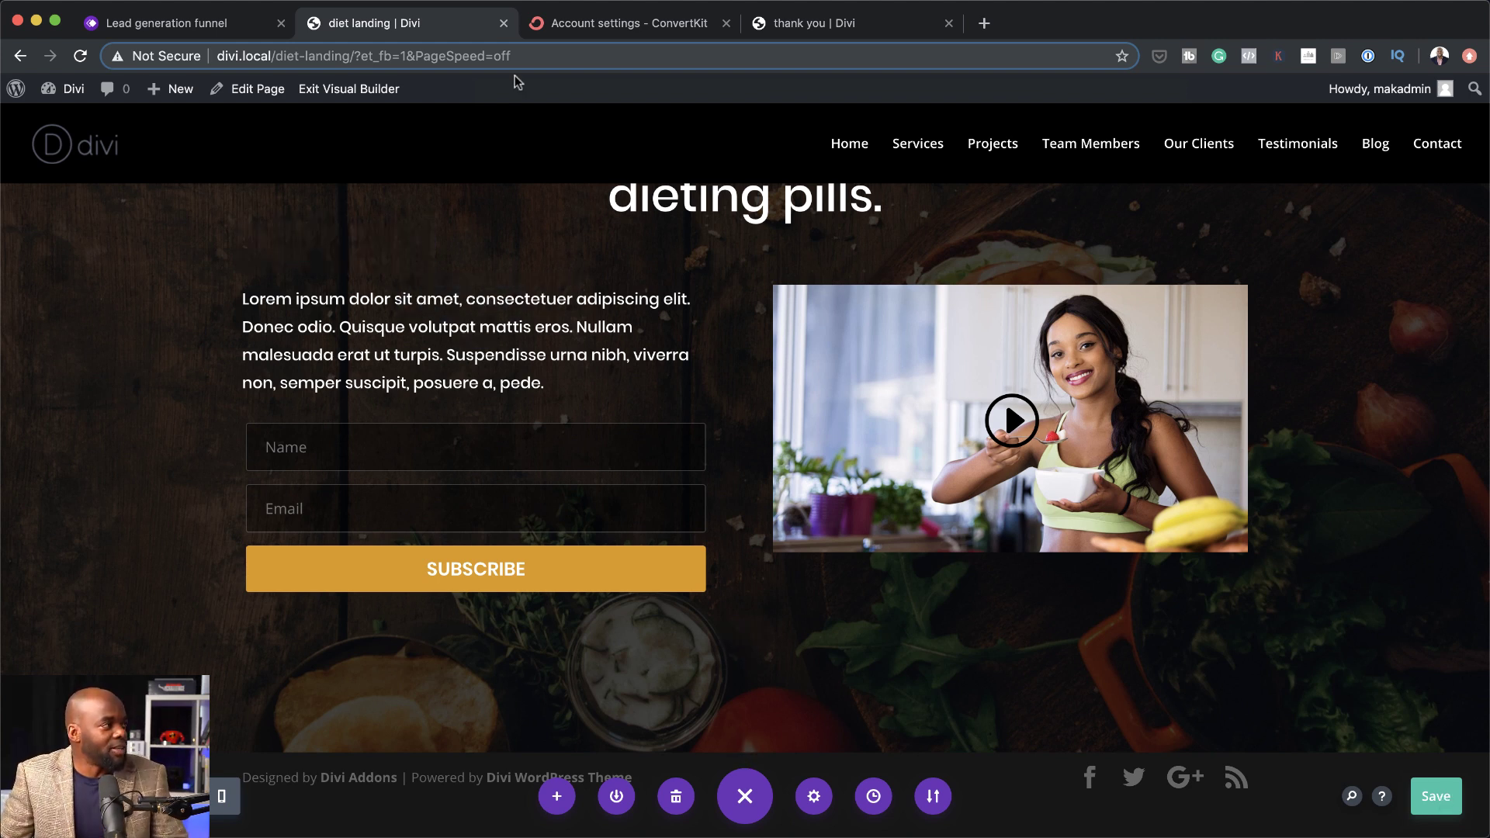
- Exit the visual builder and look over the live diet landing page
left_click(372, 94)
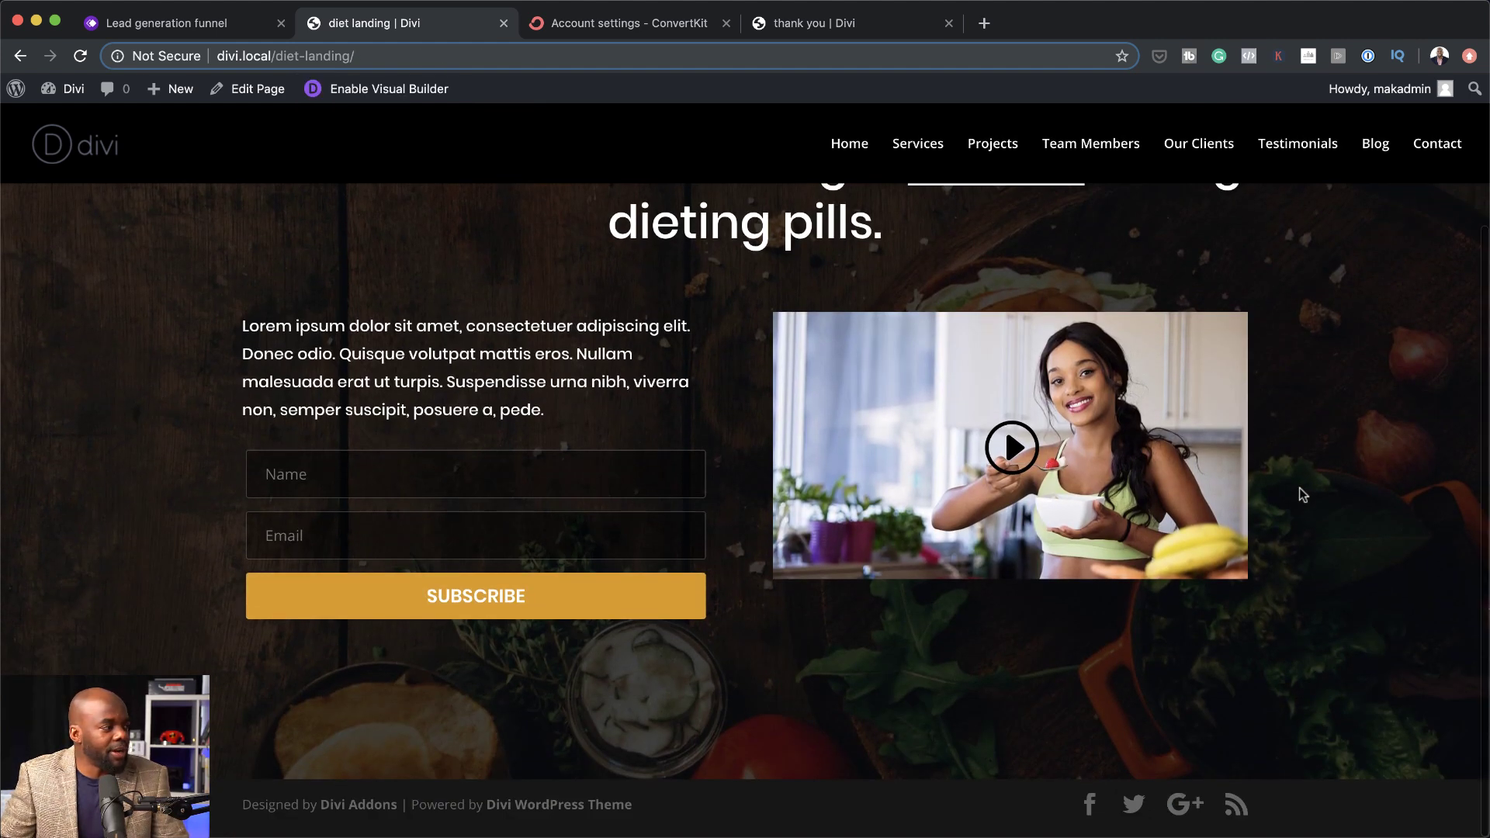
scroll(1299, 487, "up", 3)
scroll(1302, 494, "down", 3)
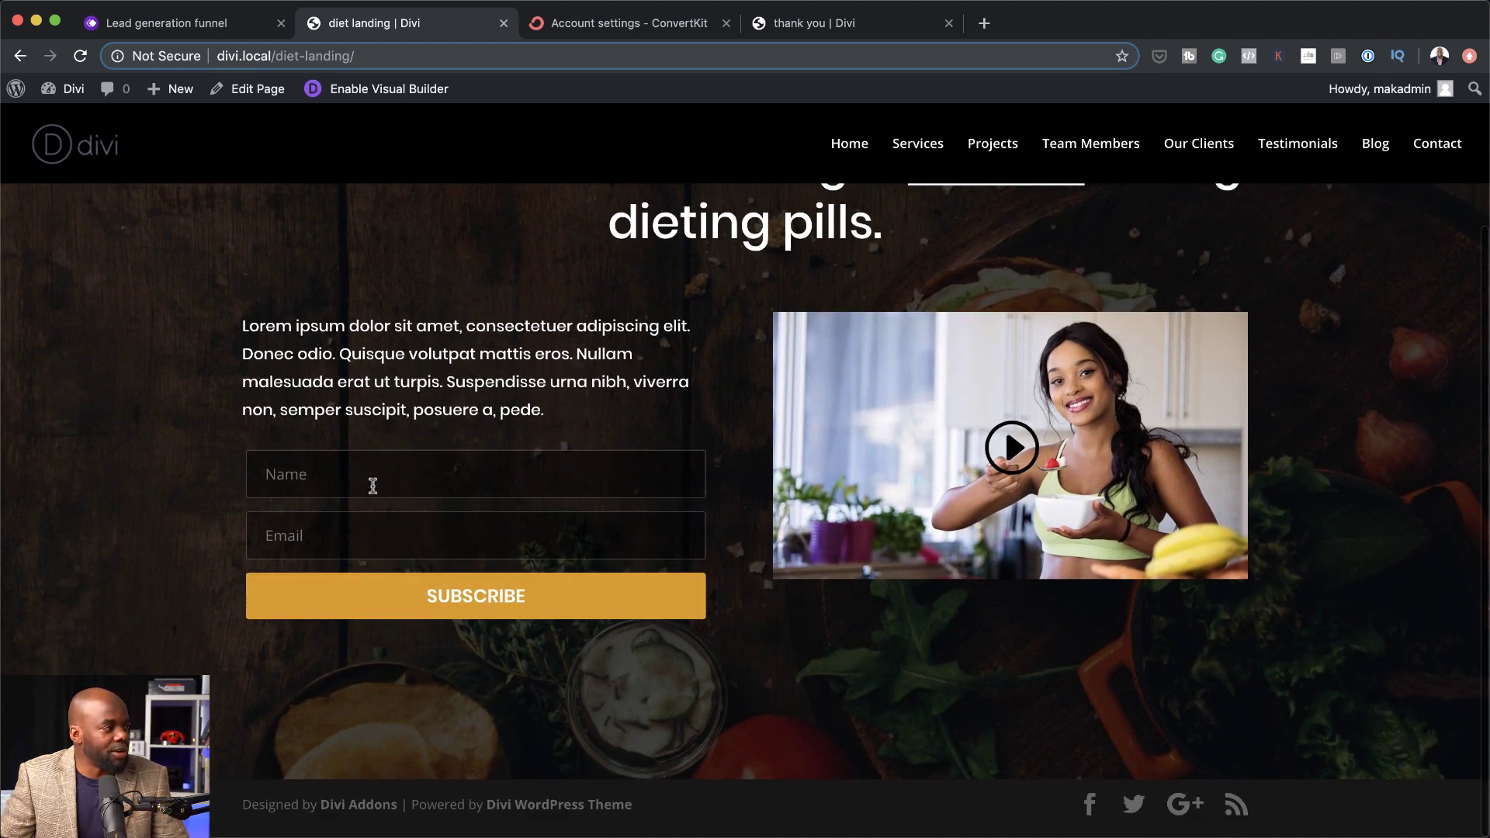
- Test the live optin form by filling in the subscriber's name and email address and submitting the subscription
left_click(372, 482)
left_click(369, 488)
left_click(335, 475)
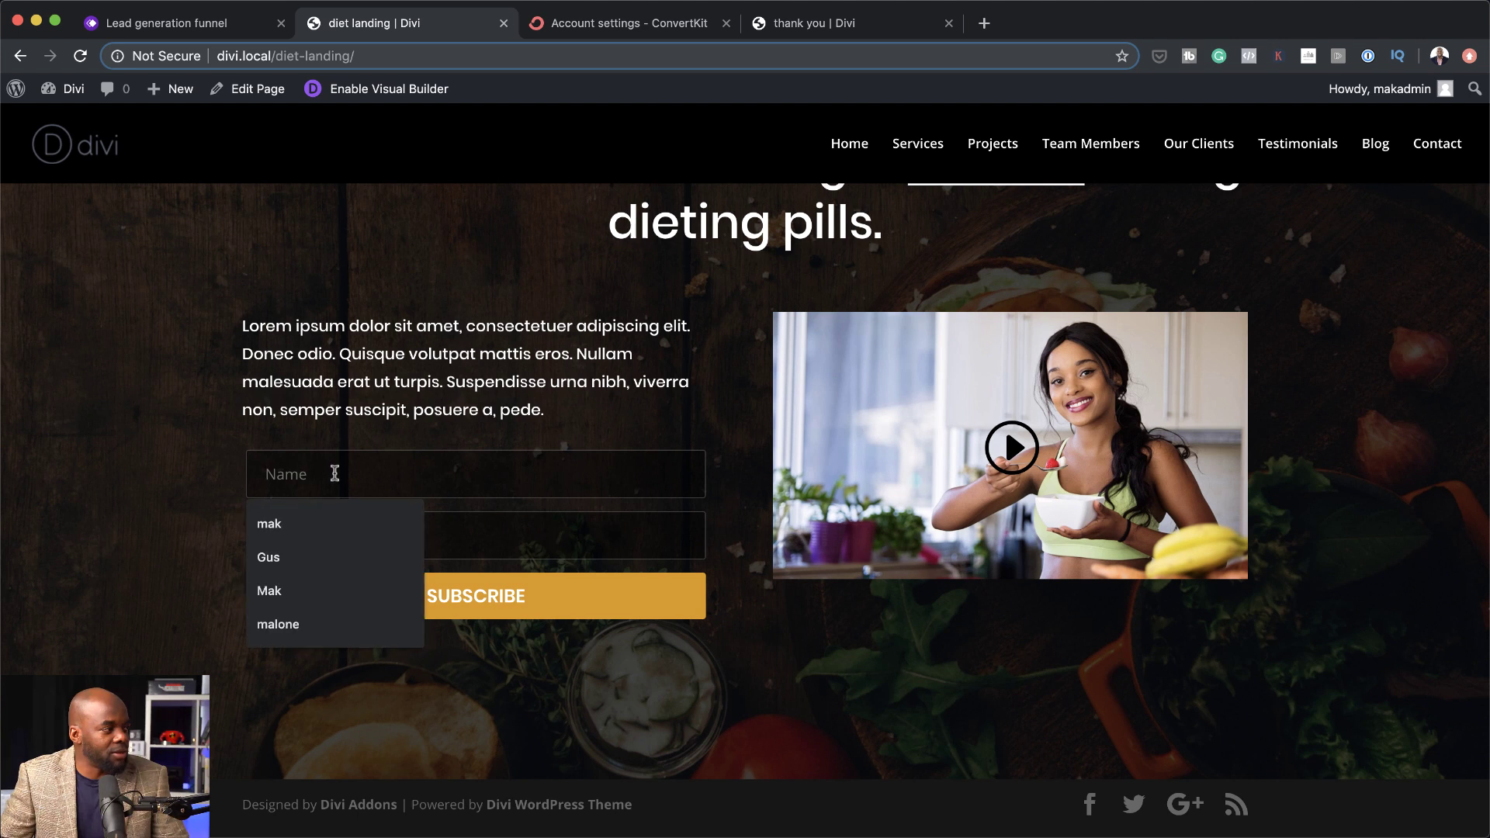
left_click(333, 495)
type("mak")
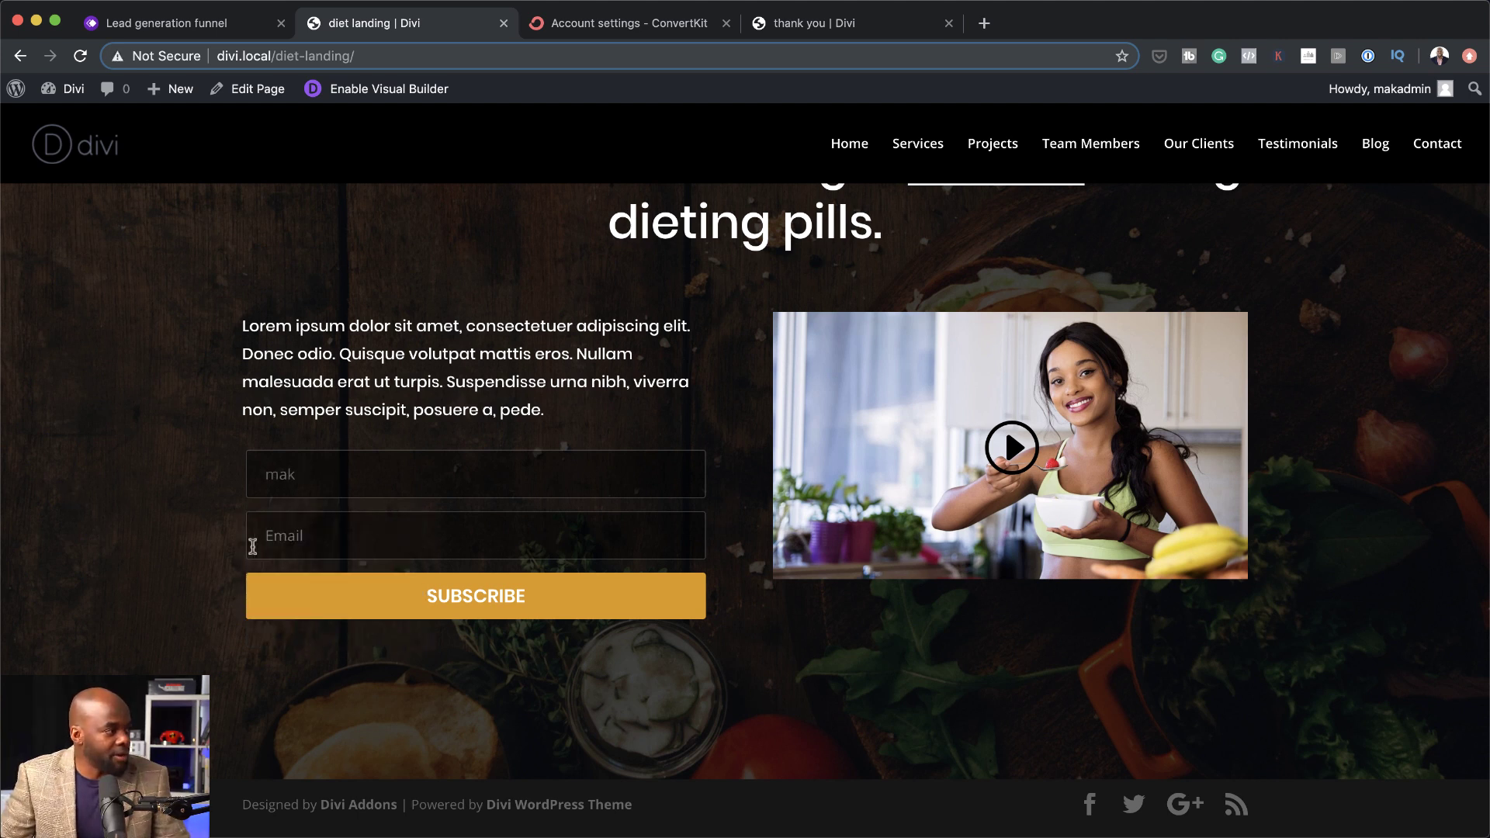
left_click(318, 547)
type("ma")
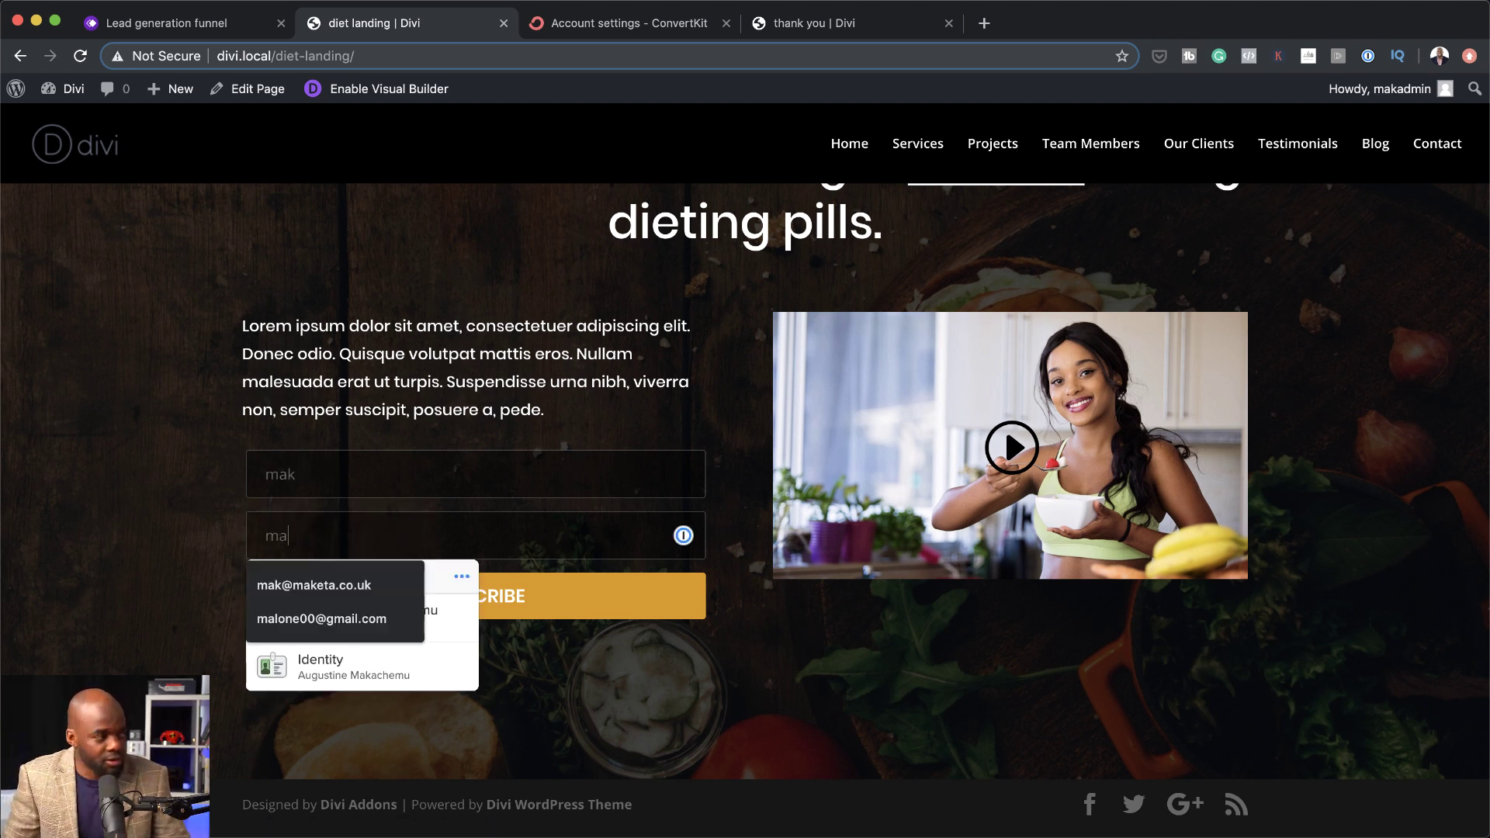
left_click(385, 619)
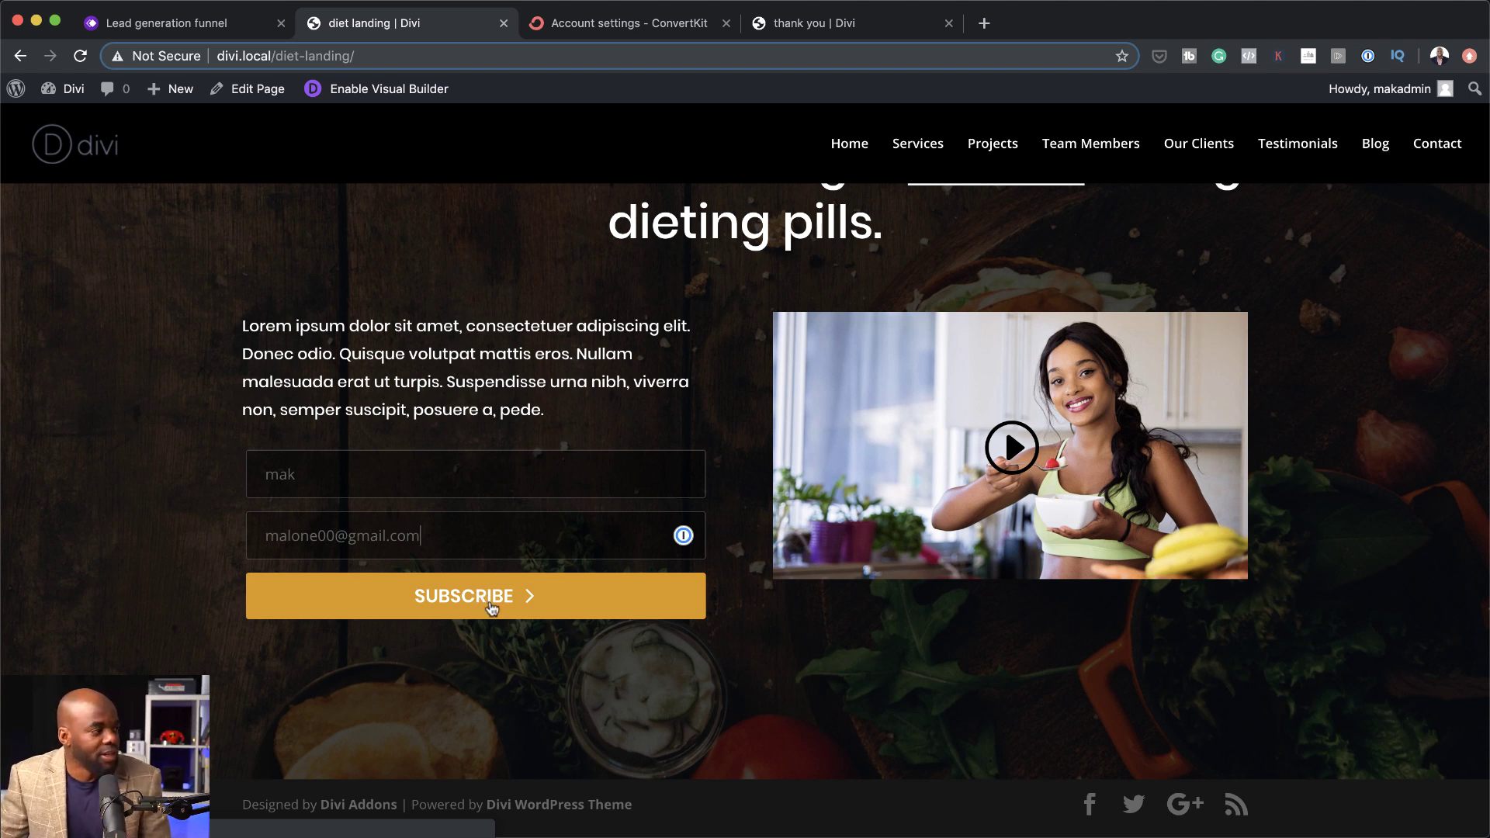
left_click(491, 608)
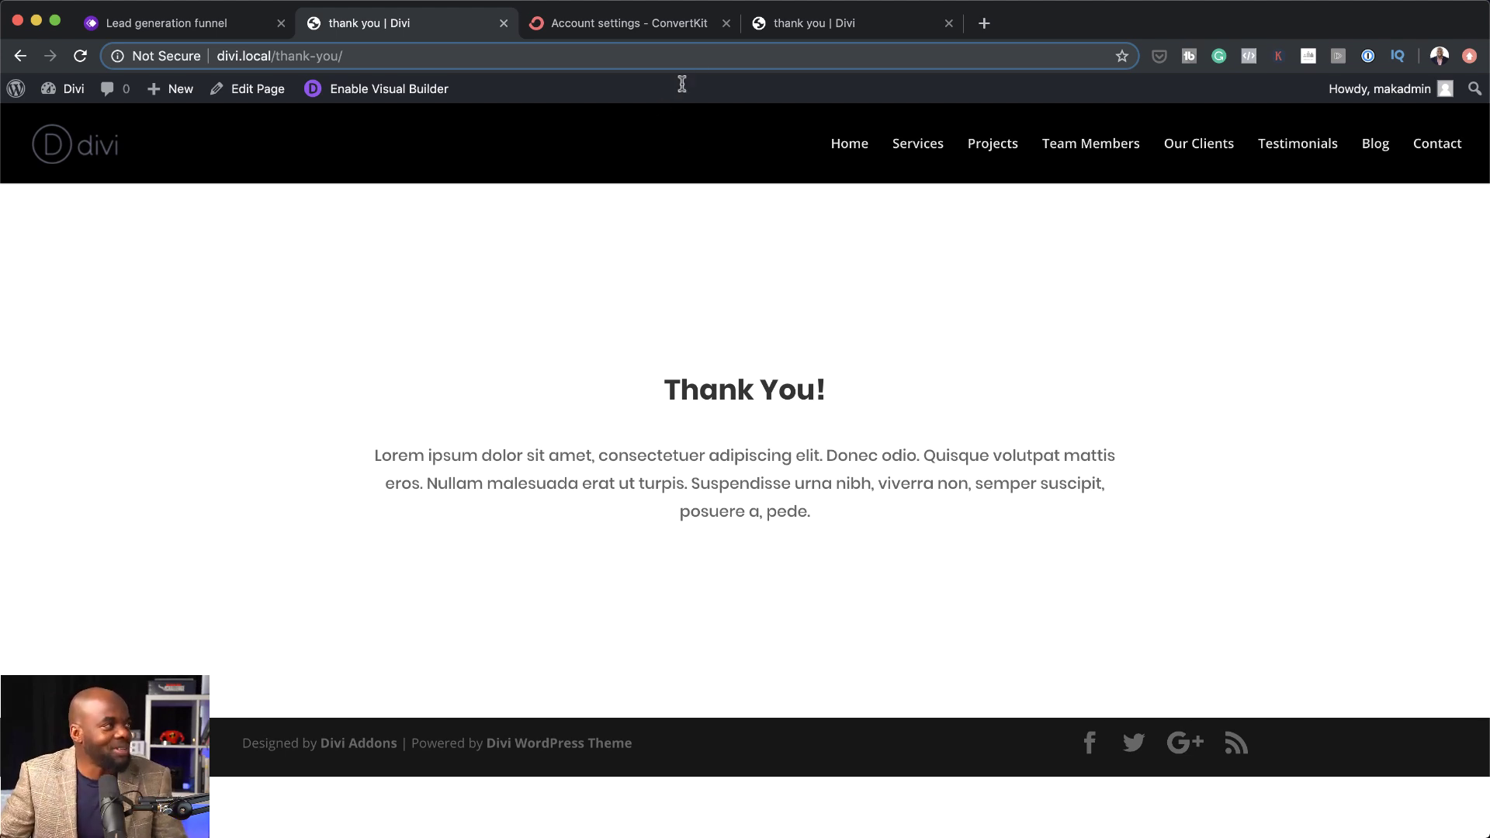
- Search all ConvertKit subscribers for the test email address and check the matching subscriber entry
left_click(652, 23)
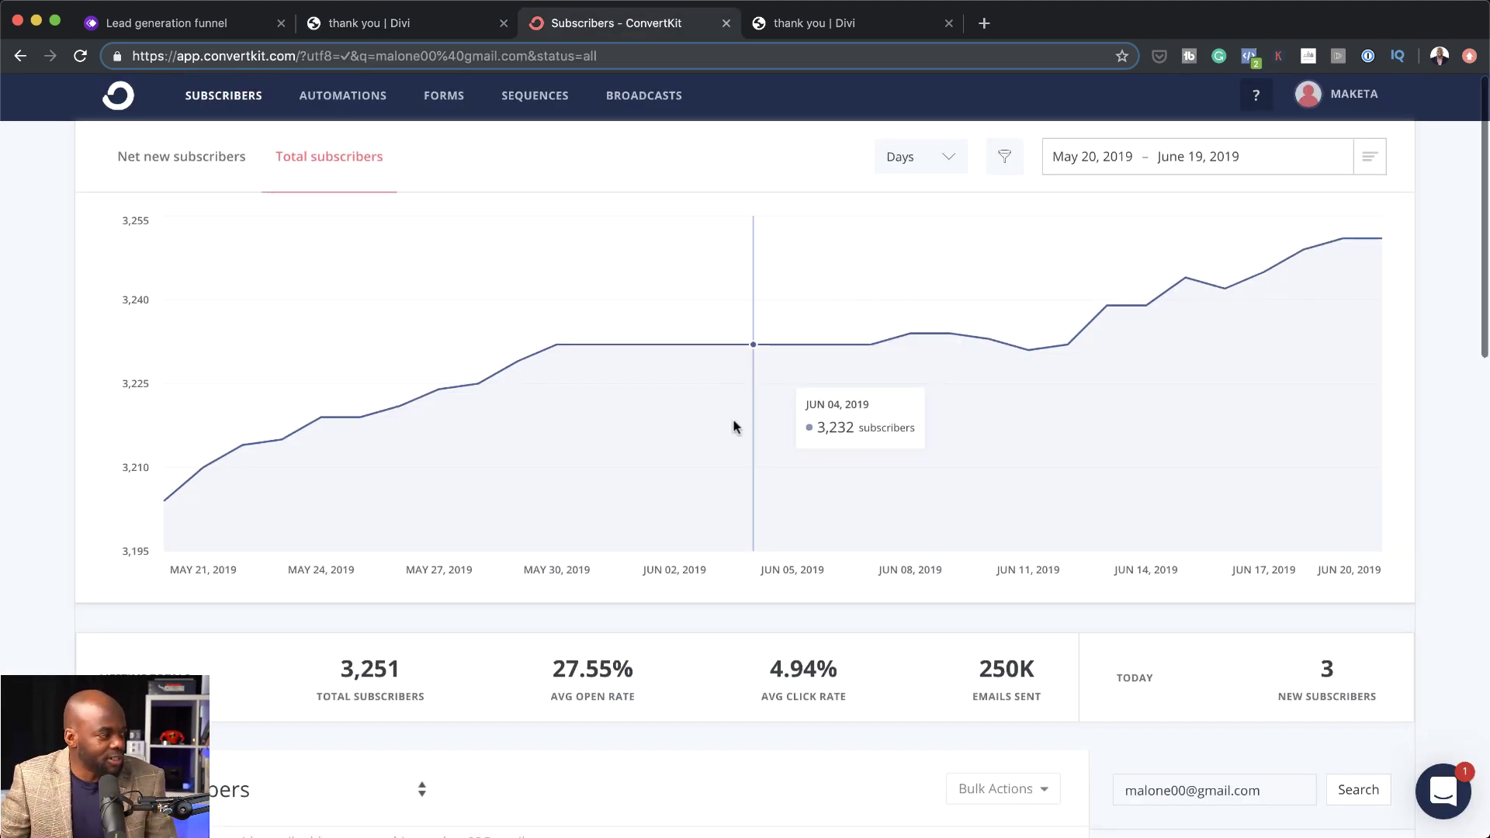
scroll(735, 424, "down", 4)
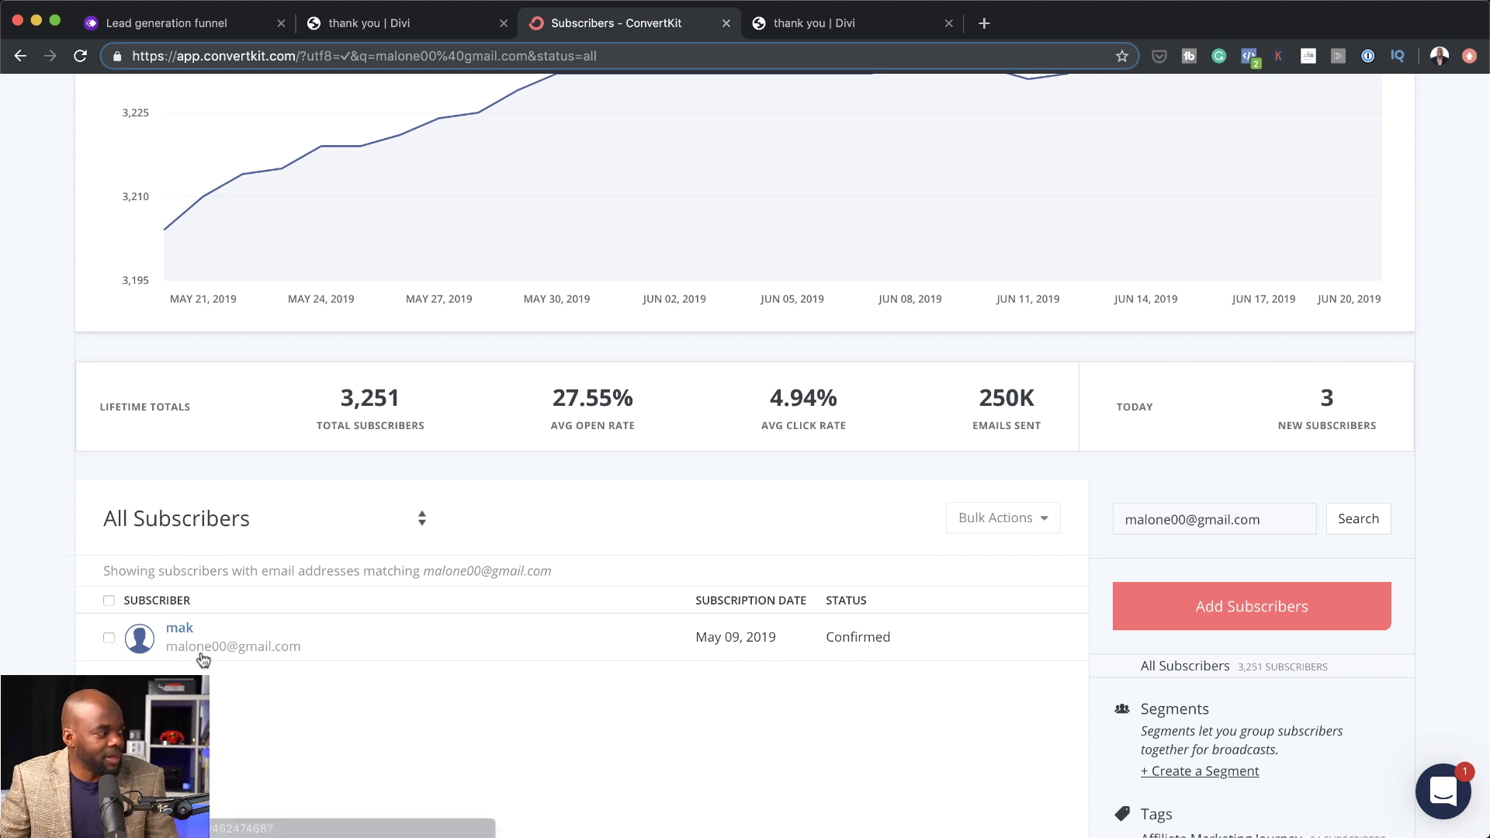